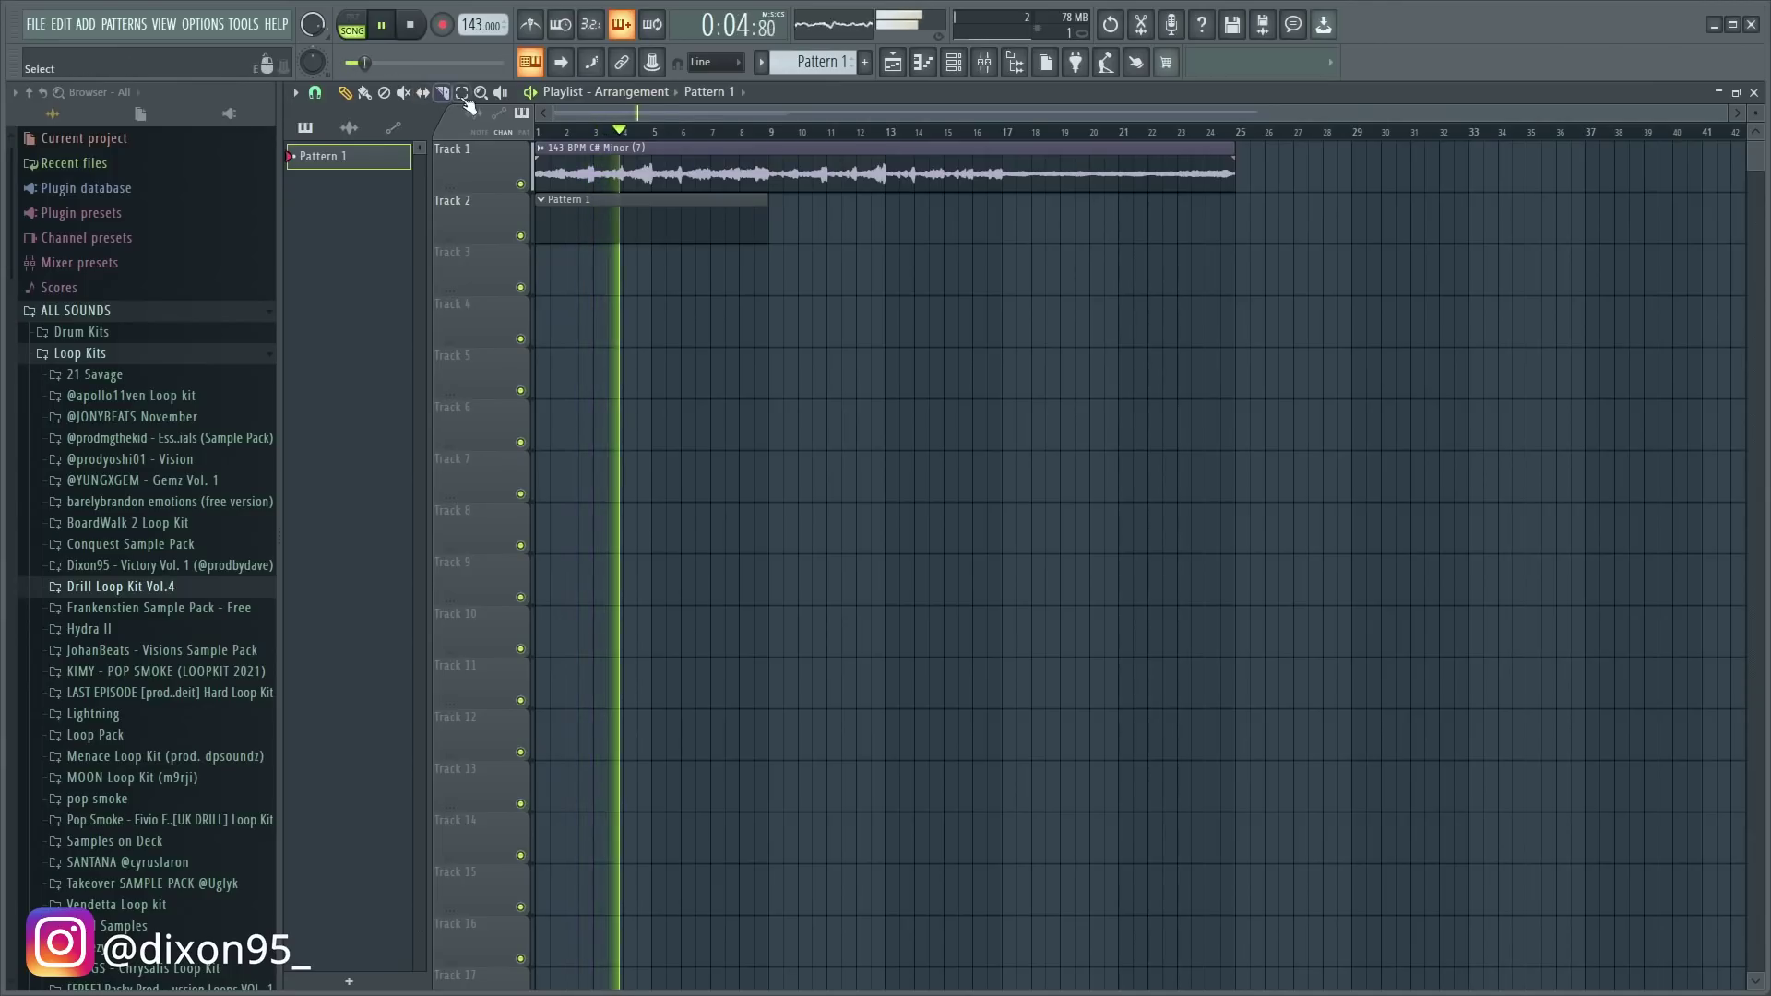
- Duplicate the Pattern 1 clip along Track 2 so it spans the full length of the audio loop
key(ctrl+b)
key(ctrl+b)
ctrl+click(883, 287)
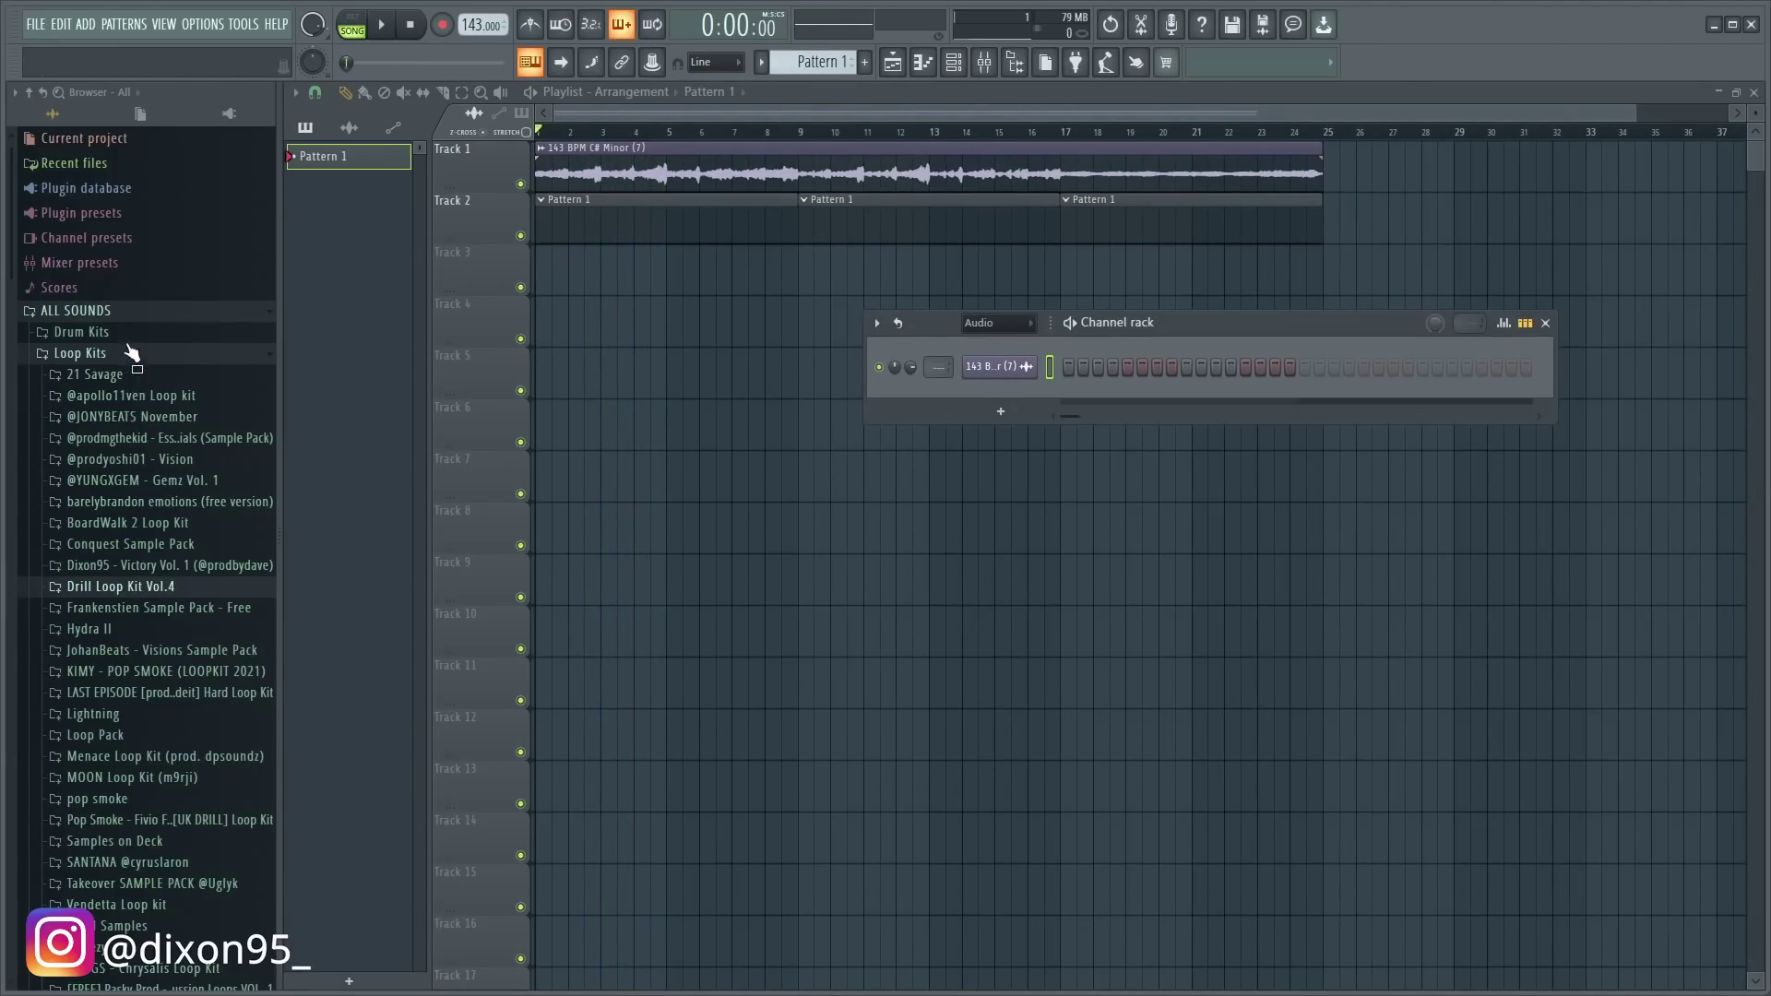
- Add SNARE II from the 808 MELO DIOR DRUMKIT as a channel and open its piano roll
click(130, 334)
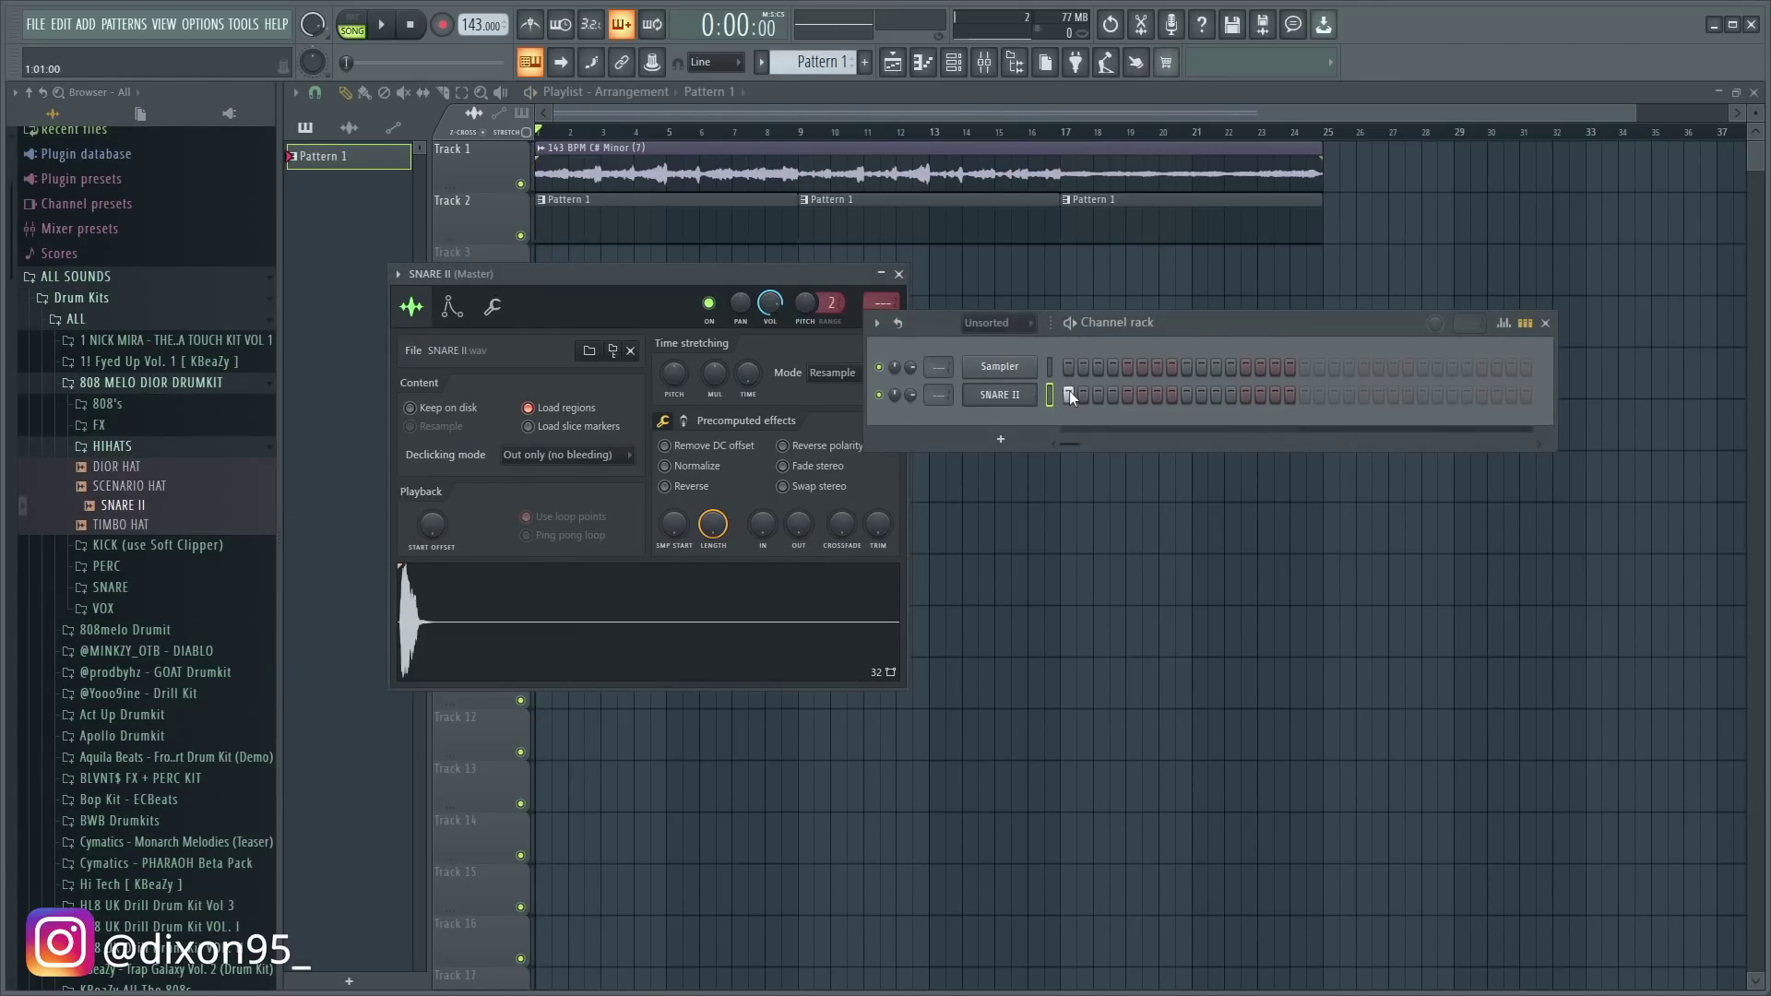
right_click(1022, 396)
click(1074, 395)
- Duplicate the SNARE II hits on C5 repeatedly until the rhythm fills eight bars
key(ctrl+a)
key(ctrl+b)
key(ctrl+b)
key(ctrl+b)
key(ctrl+b)
key(ctrl+b)
drag(1132, 114, 1739, 113)
key(ctrl+b)
key(ctrl+b)
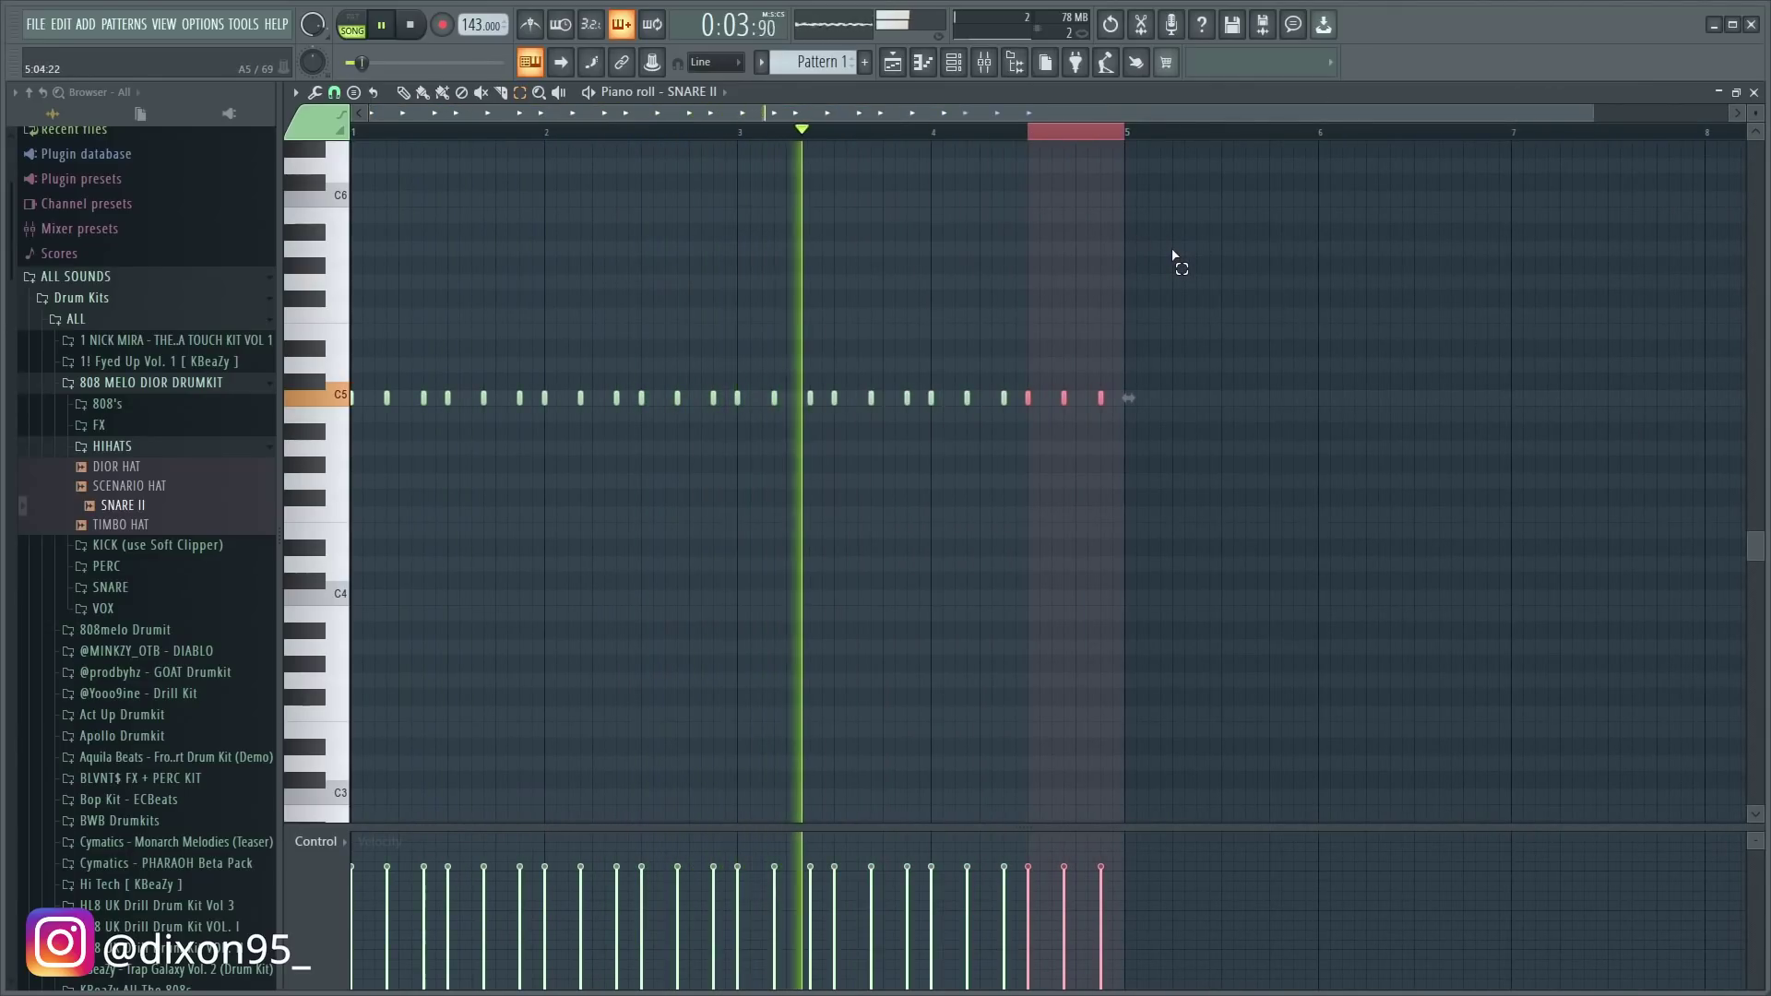
key(ctrl+b)
key(ctrl+b)
key(ctrl+b)
key(ctrl+b)
key(ctrl+b)
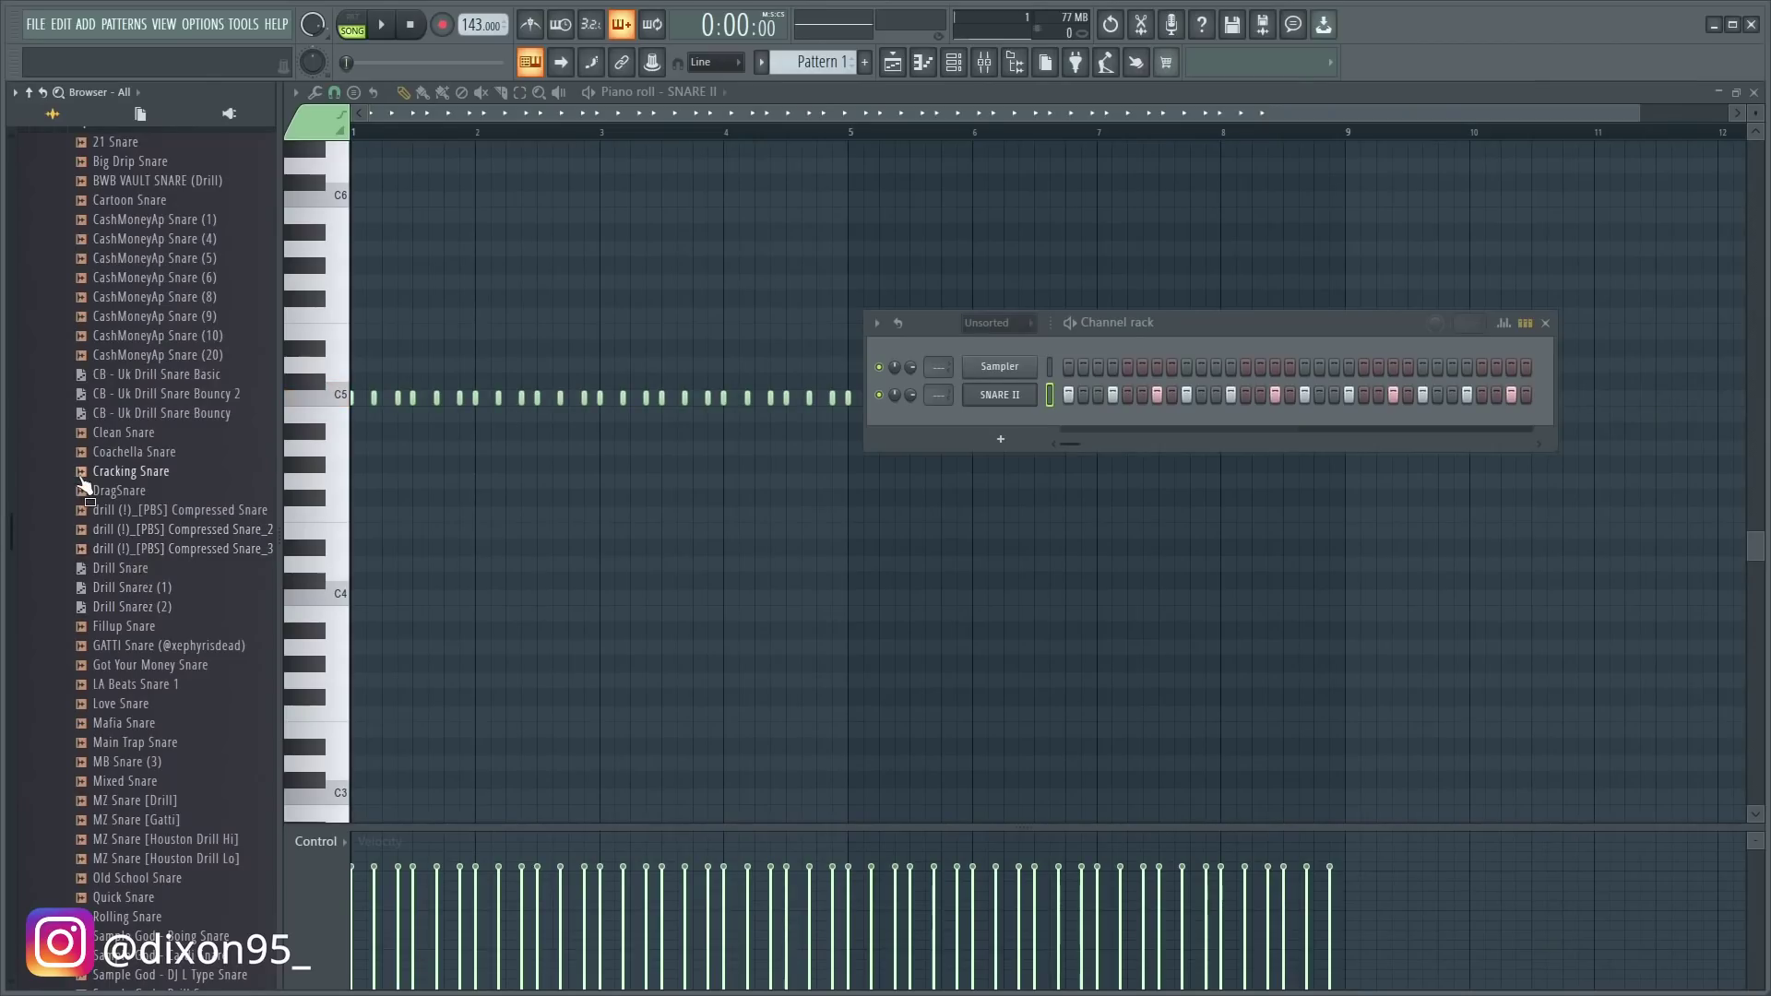
- Browse the Lunch77 kit's Snares folder, add GATTI Snare as a new channel and audition it with the beat
scroll(83, 482, up, 5)
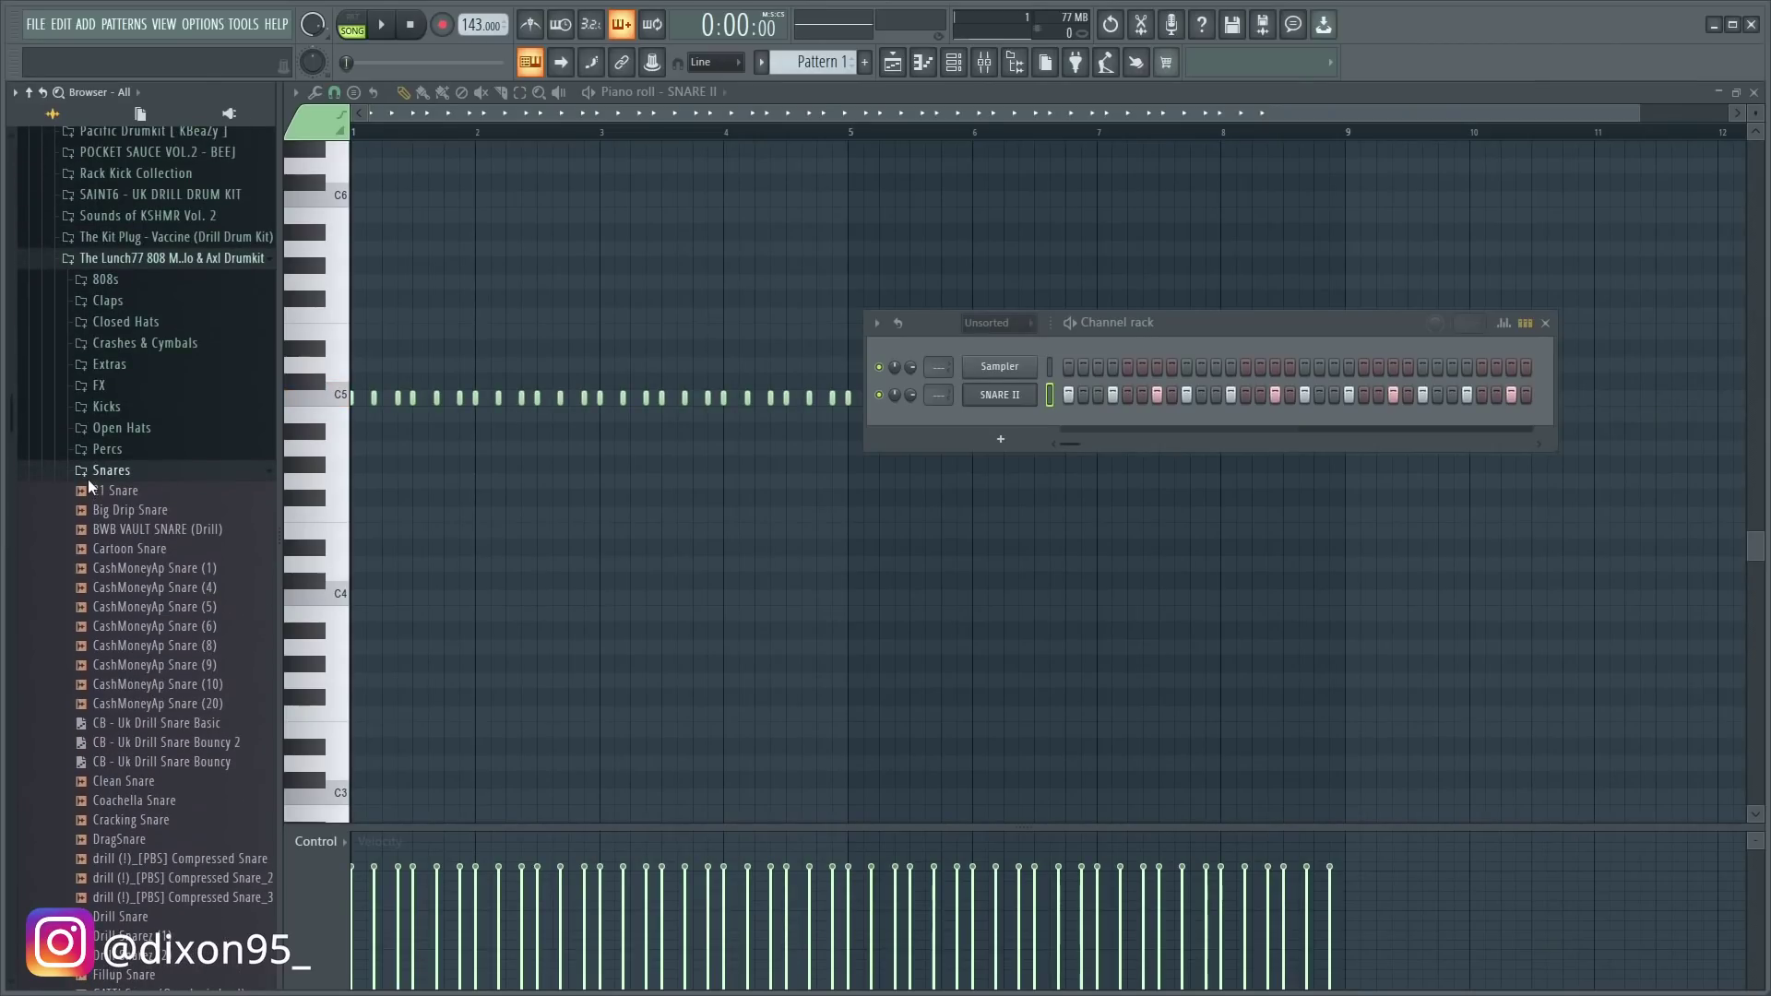
scroll(173, 535, down, 2)
scroll(174, 535, down, 12)
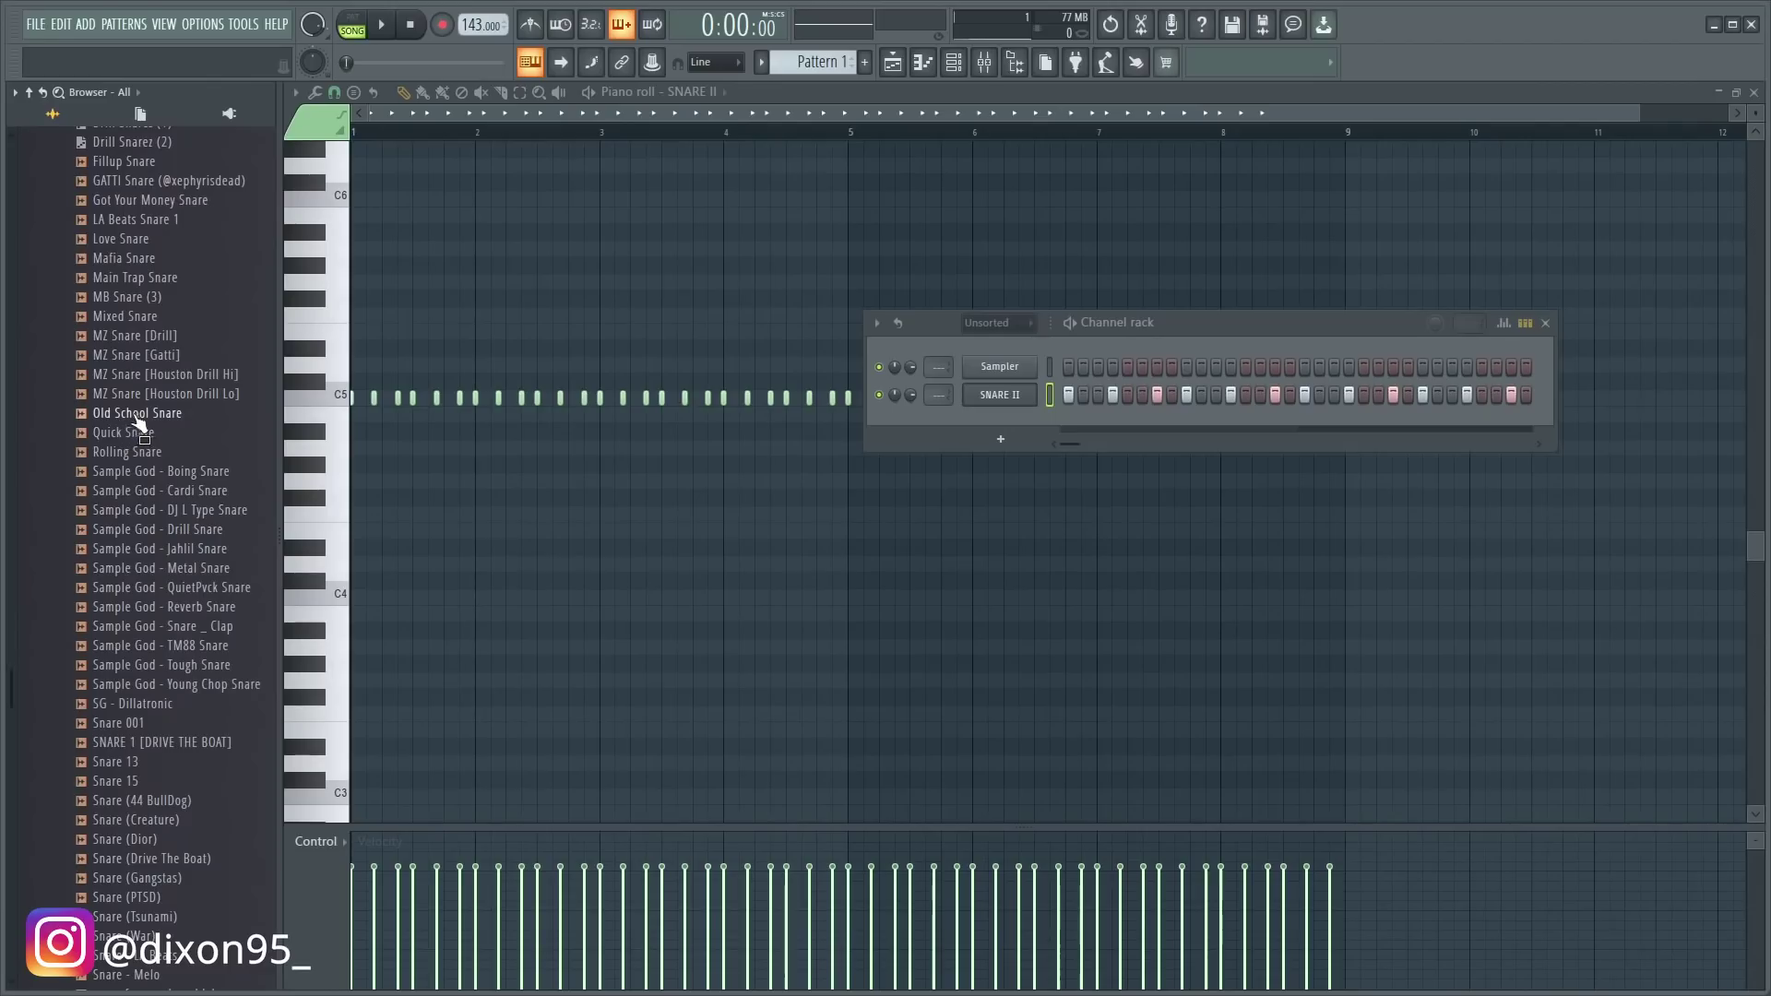
drag(180, 559, 1152, 428)
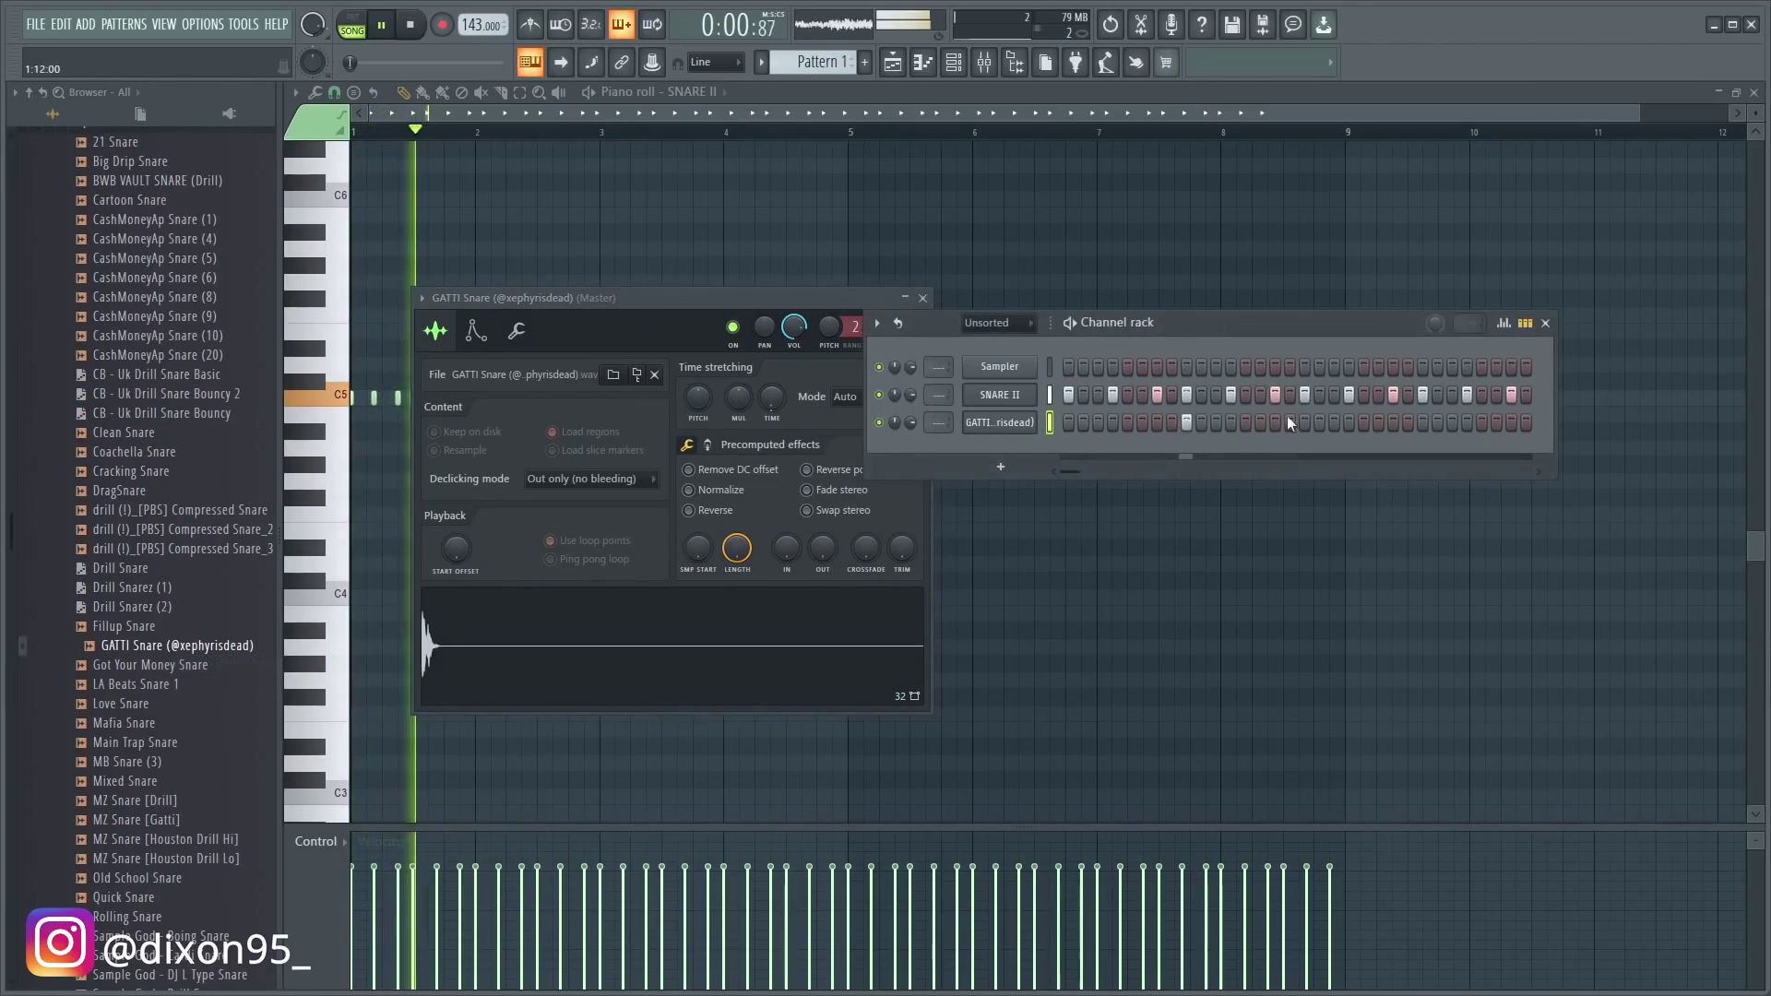
key(space)
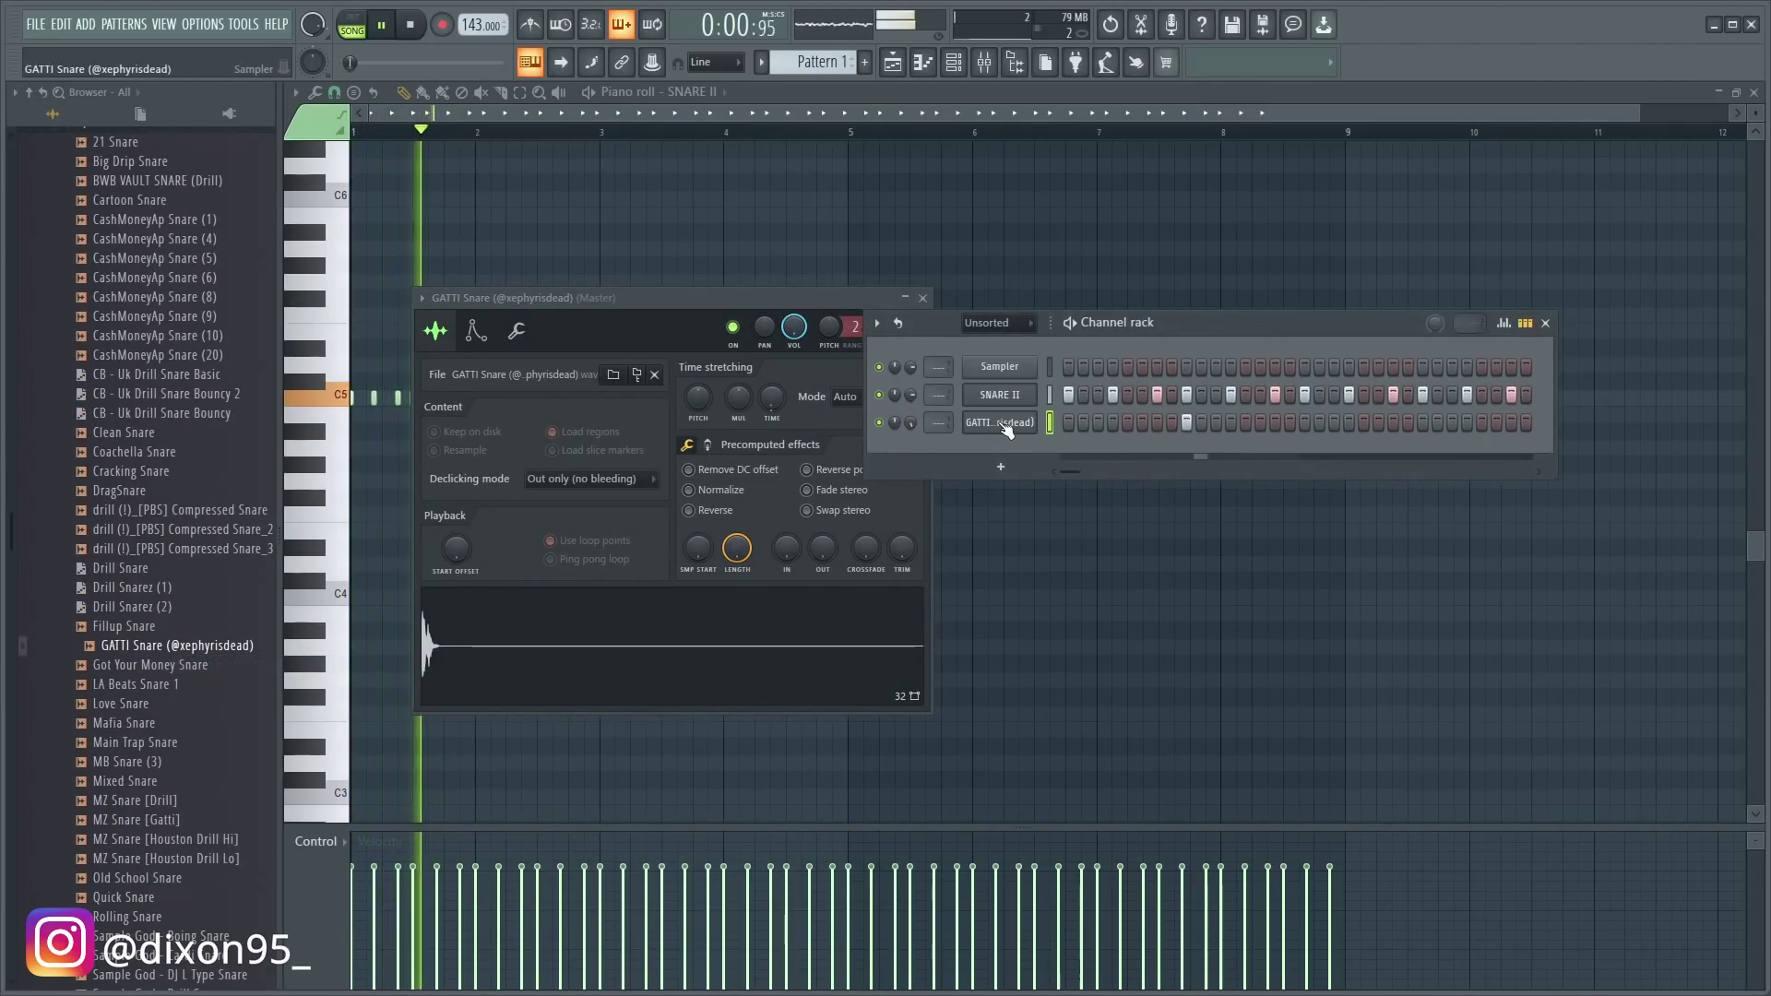
- Open the GATTI Snare piano roll and duplicate its hits from the first two bars across eight bars
right_click(1035, 413)
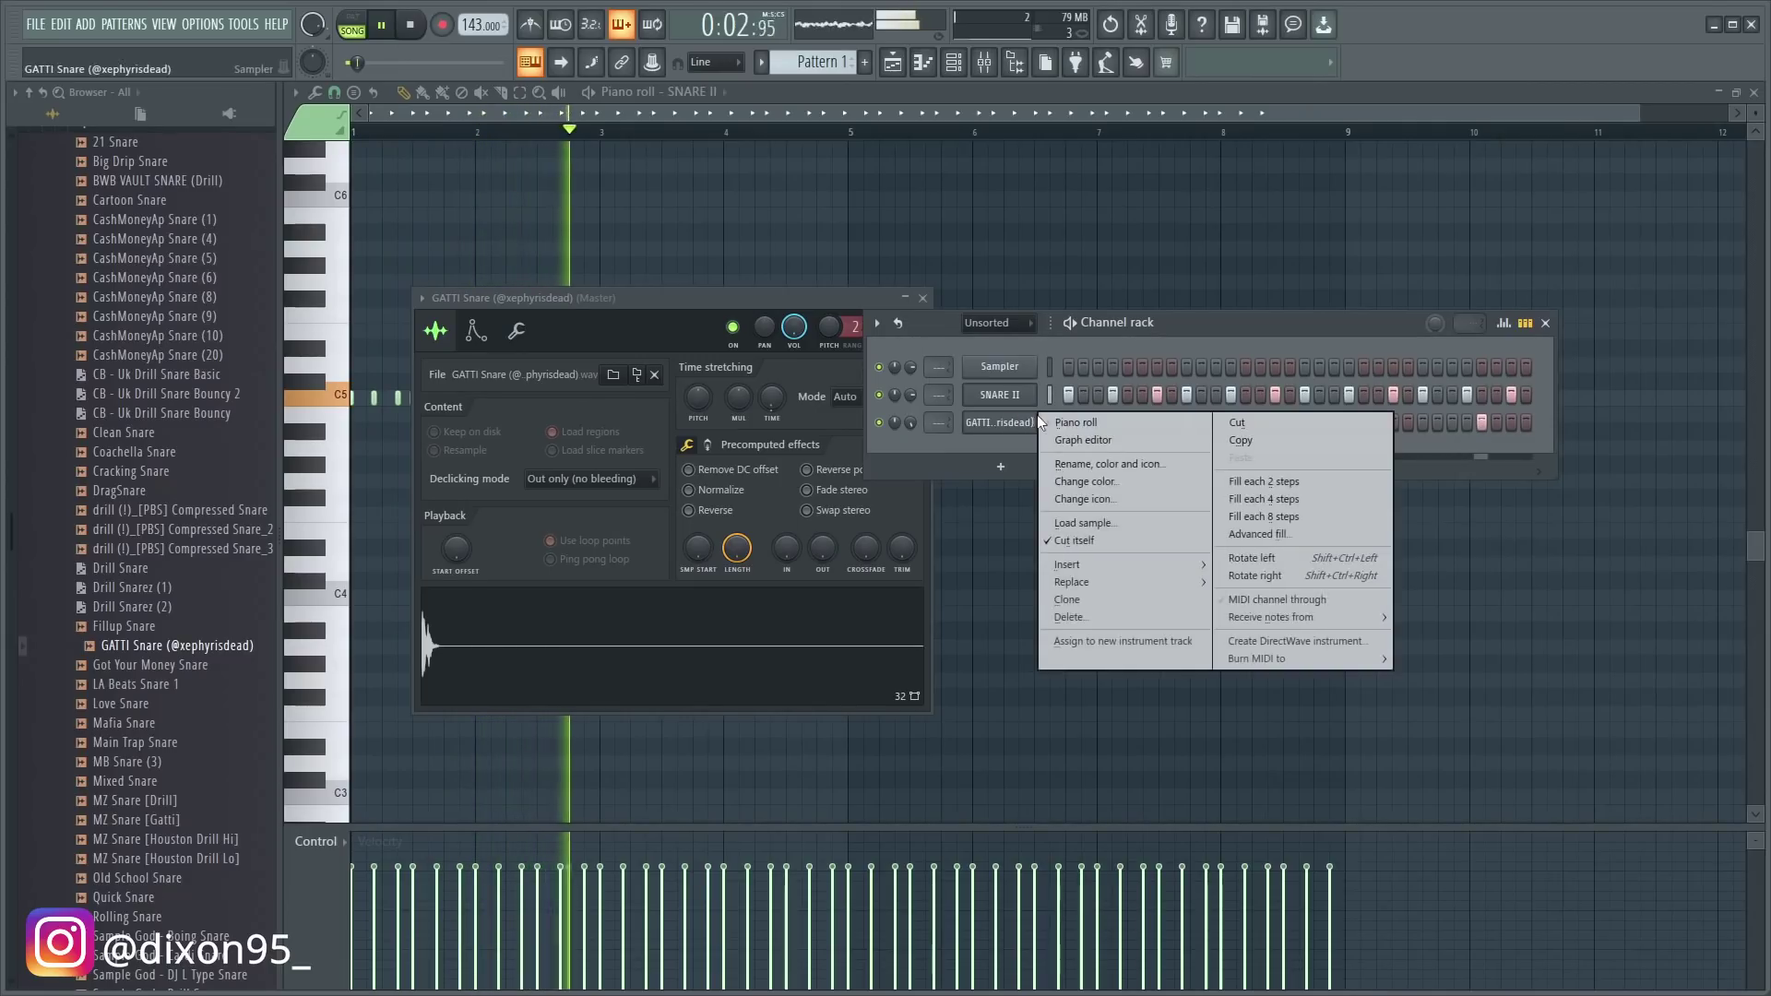
click(1066, 422)
click(522, 92)
drag(593, 137, 358, 170)
key(ctrl+b)
key(ctrl+b)
key(ctrl+b)
click(439, 182)
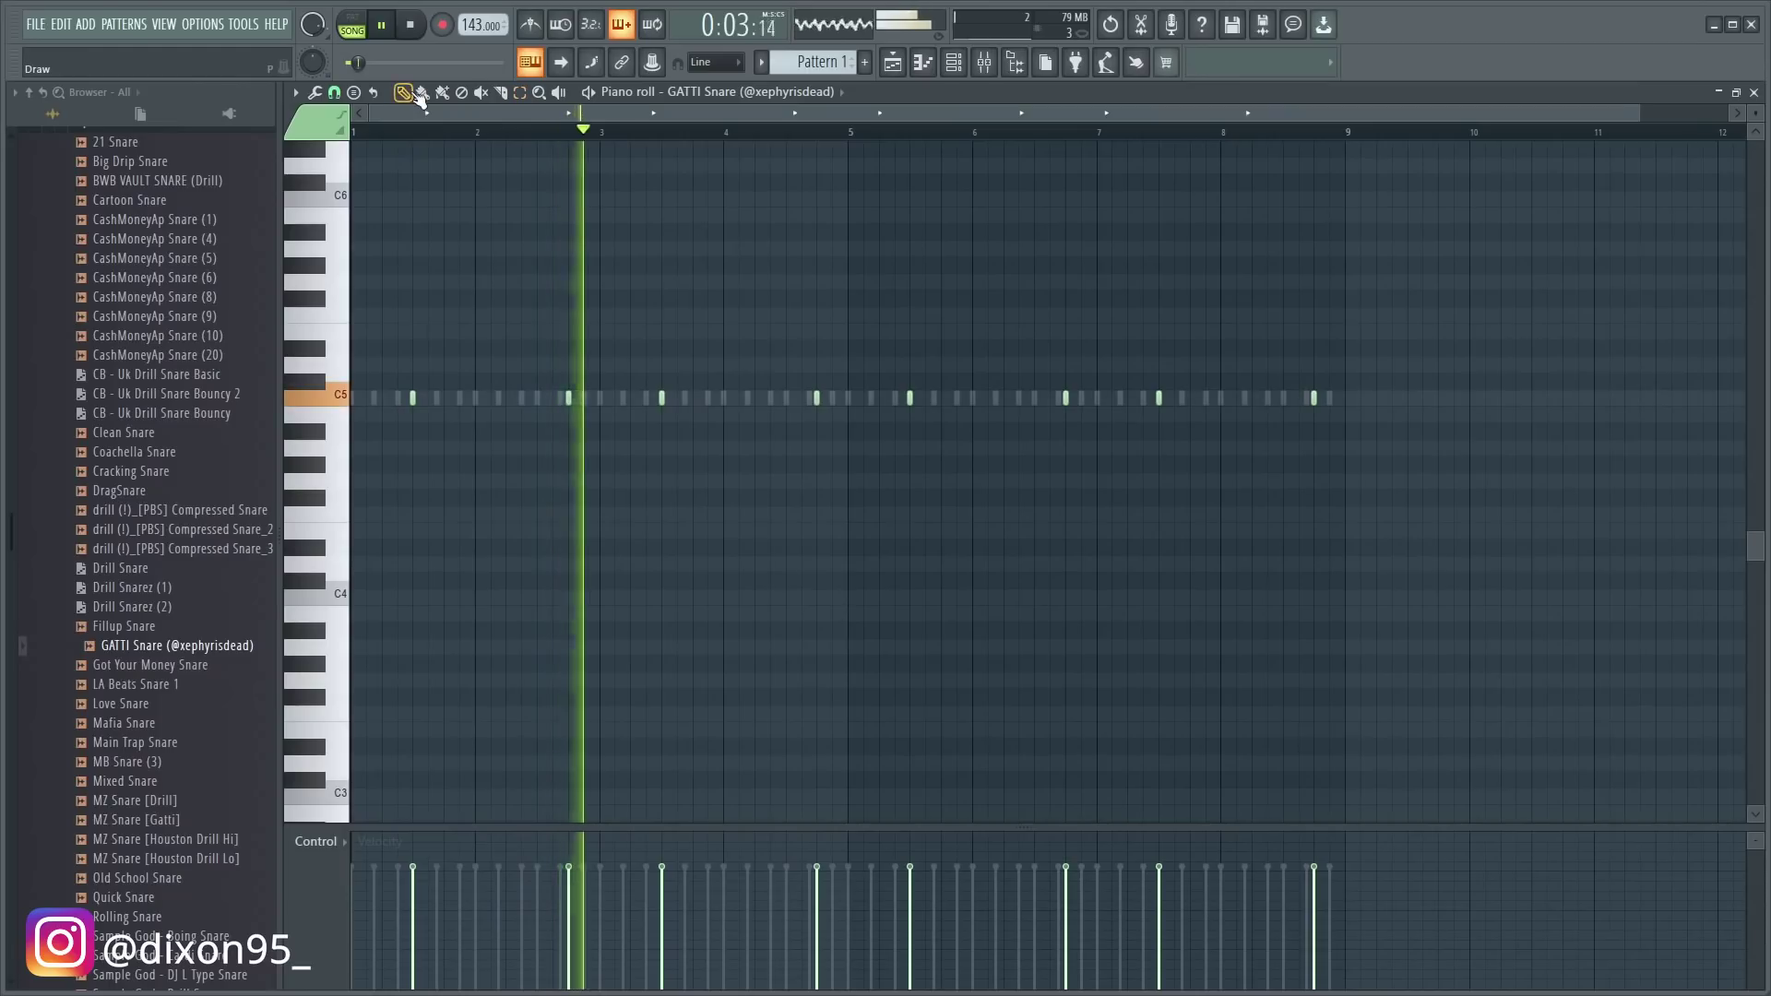
- Reopen the GATTI Snare piano roll and raise the velocity of all its hits to maximum
click(985, 63)
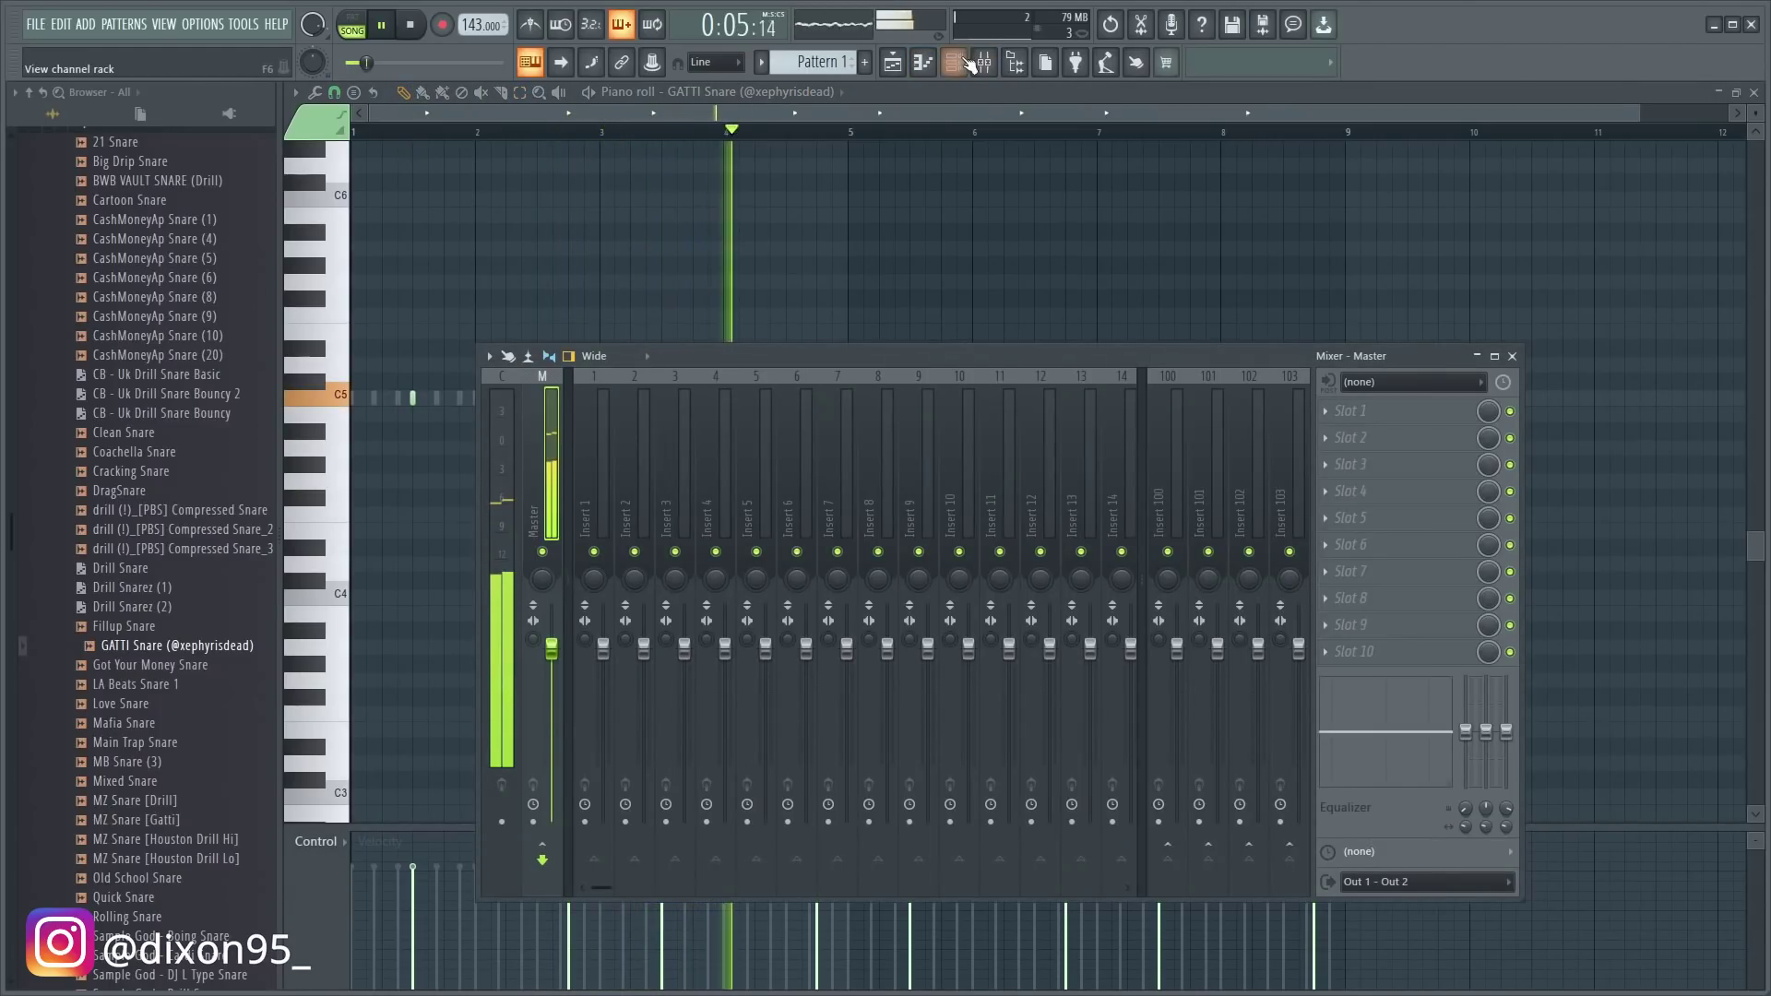
click(972, 61)
click(1030, 419)
right_click(1029, 421)
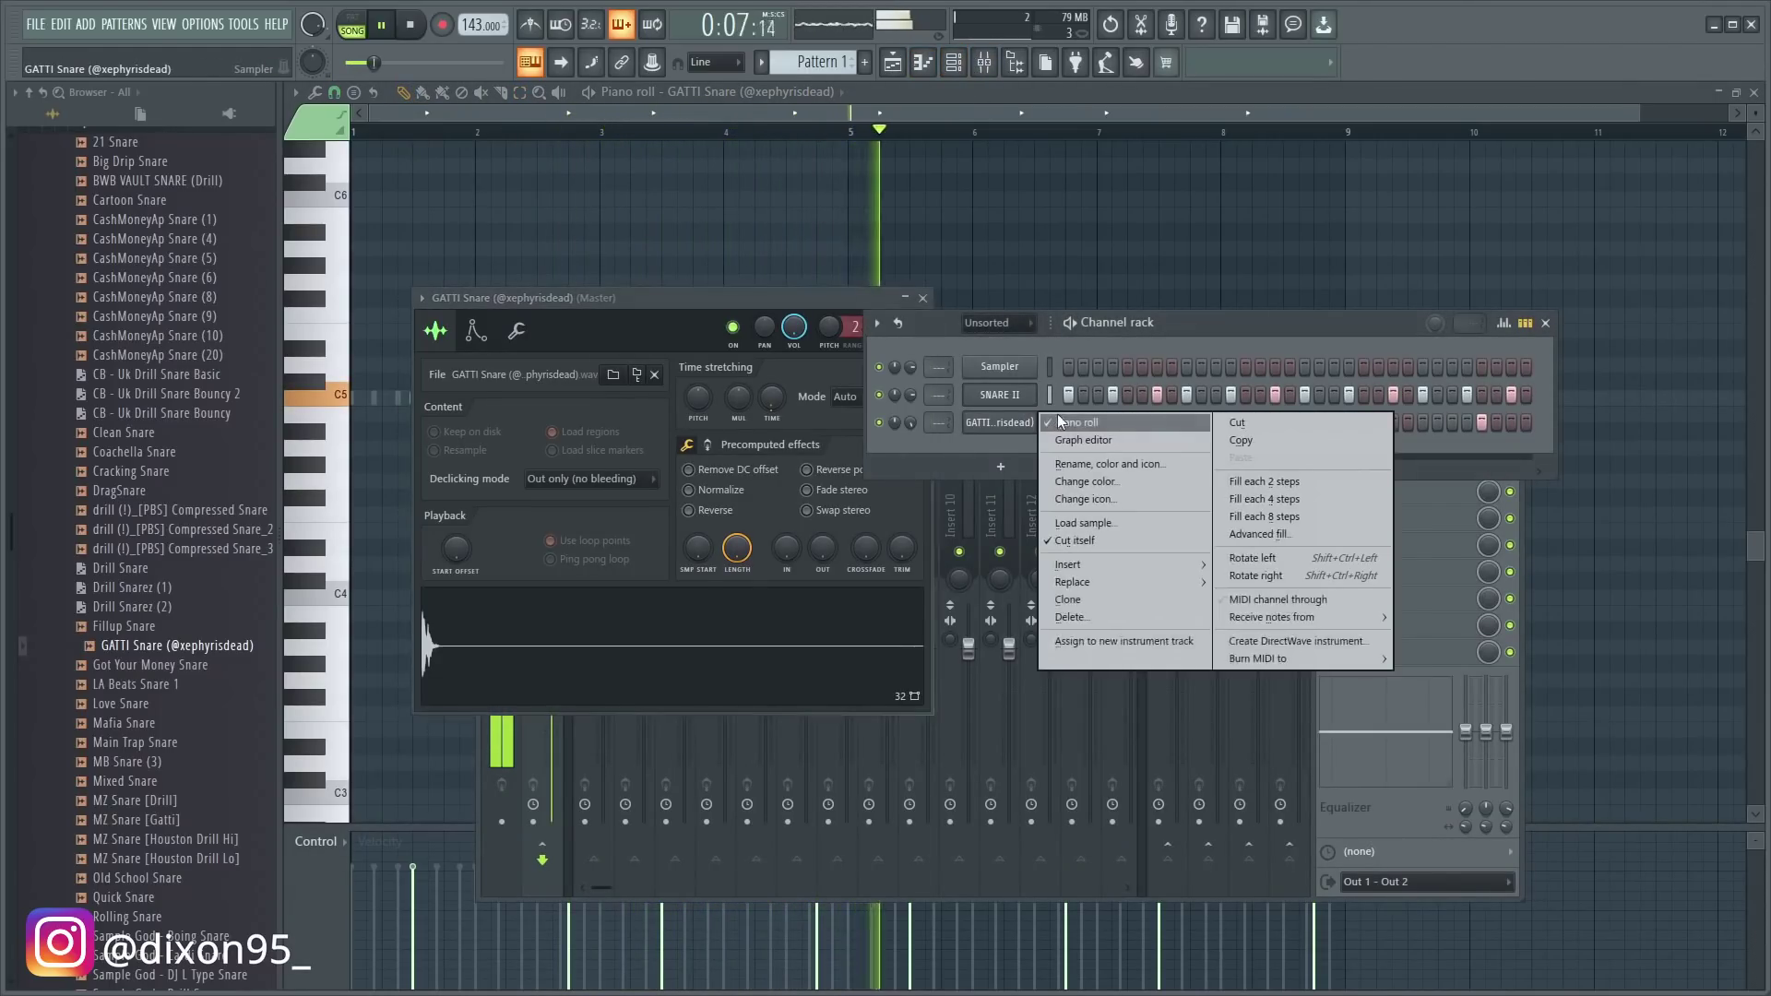
click(1066, 422)
right_click(999, 419)
click(1075, 422)
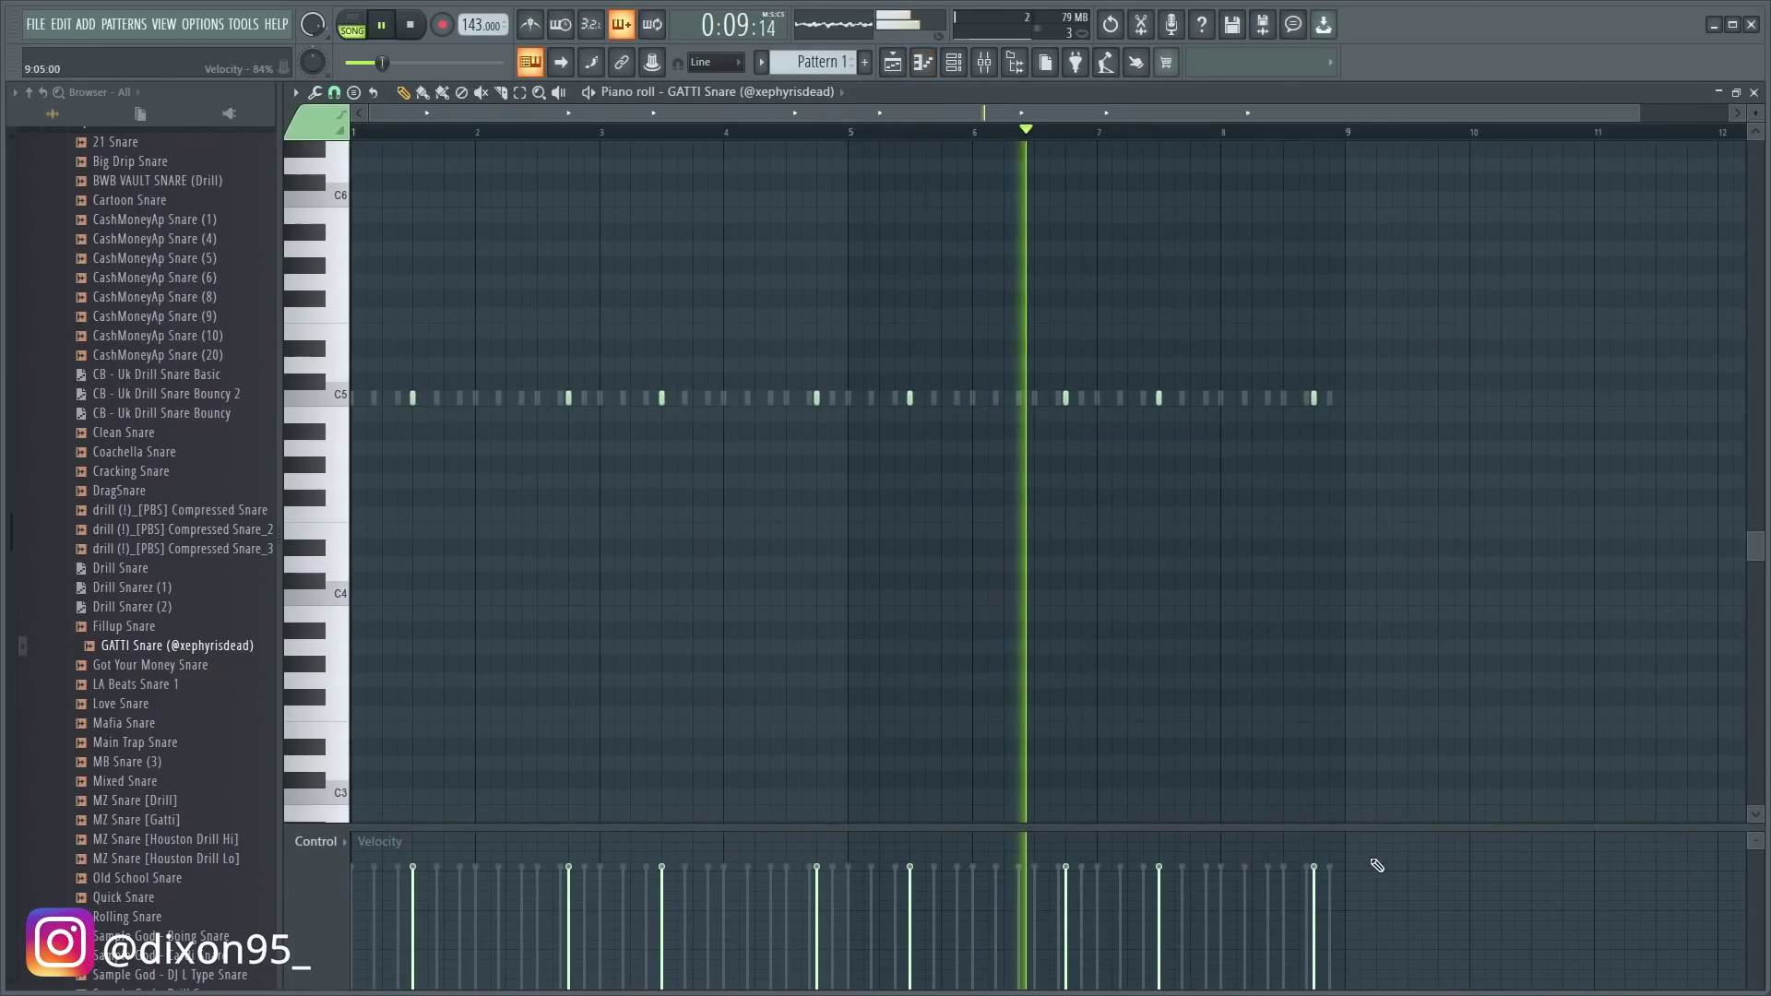
- Add extra GATTI Snare hits in bars 2, 3 and 4, and duplicate the first four bars into bars 5 to 8
key(F6)
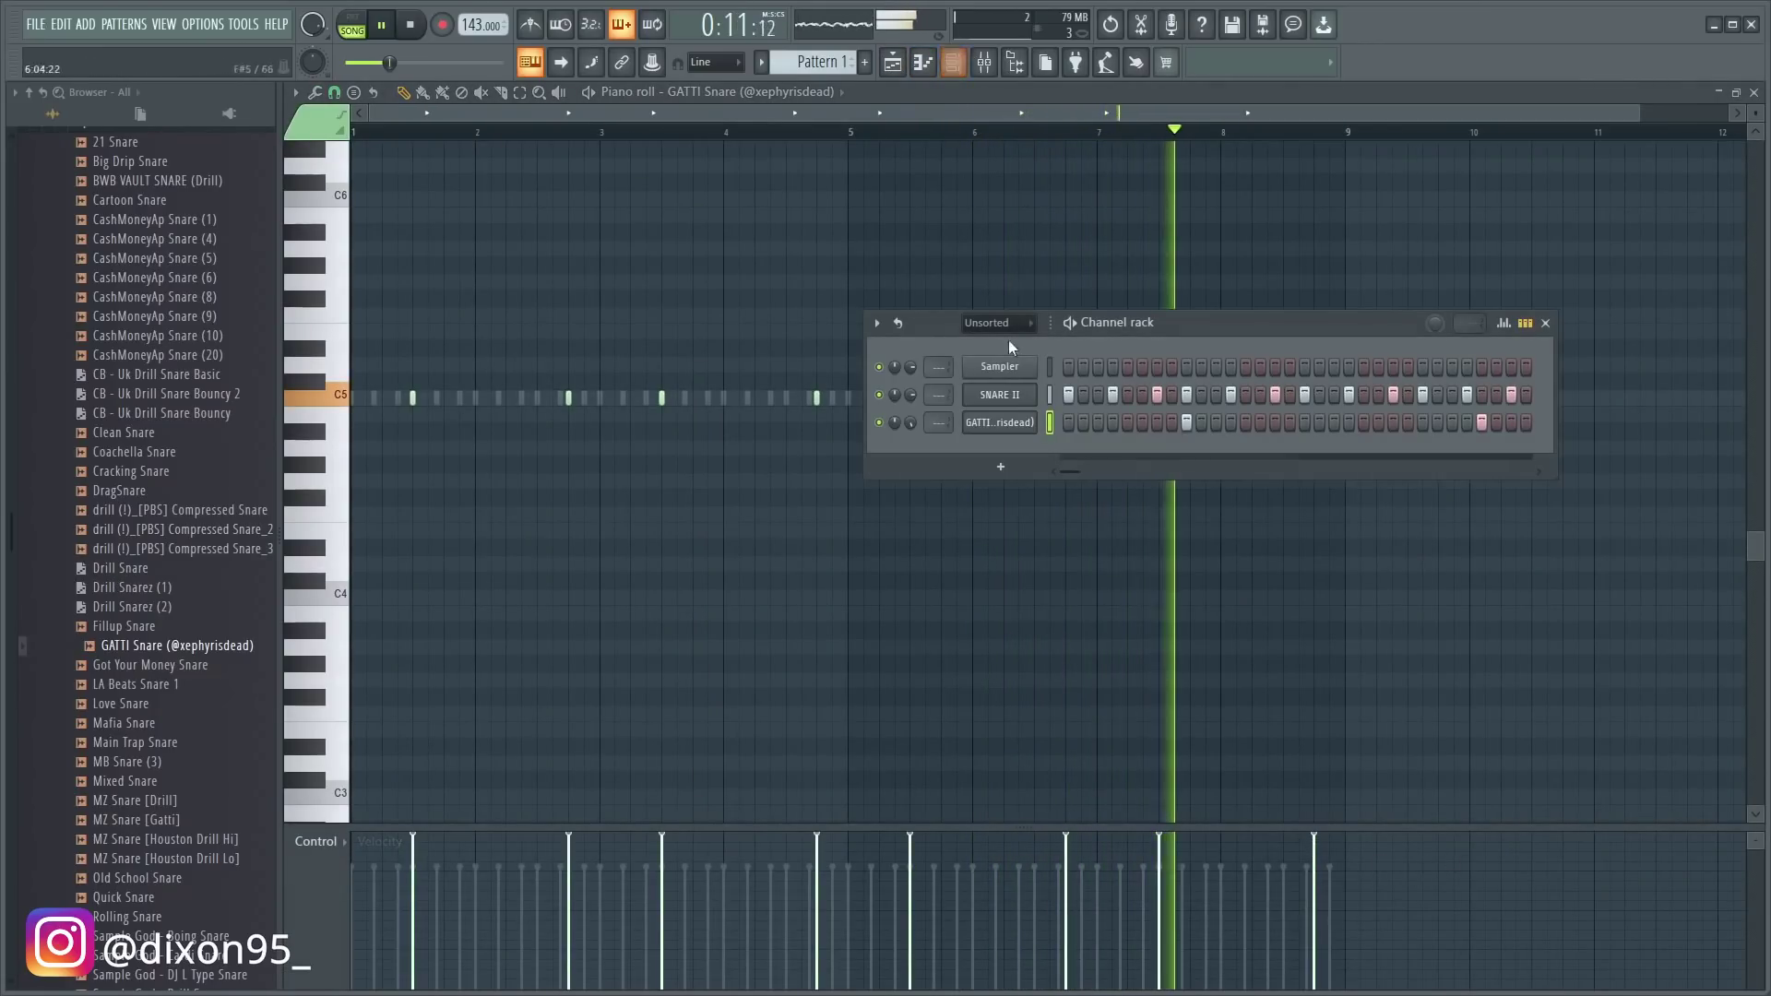
click(1046, 115)
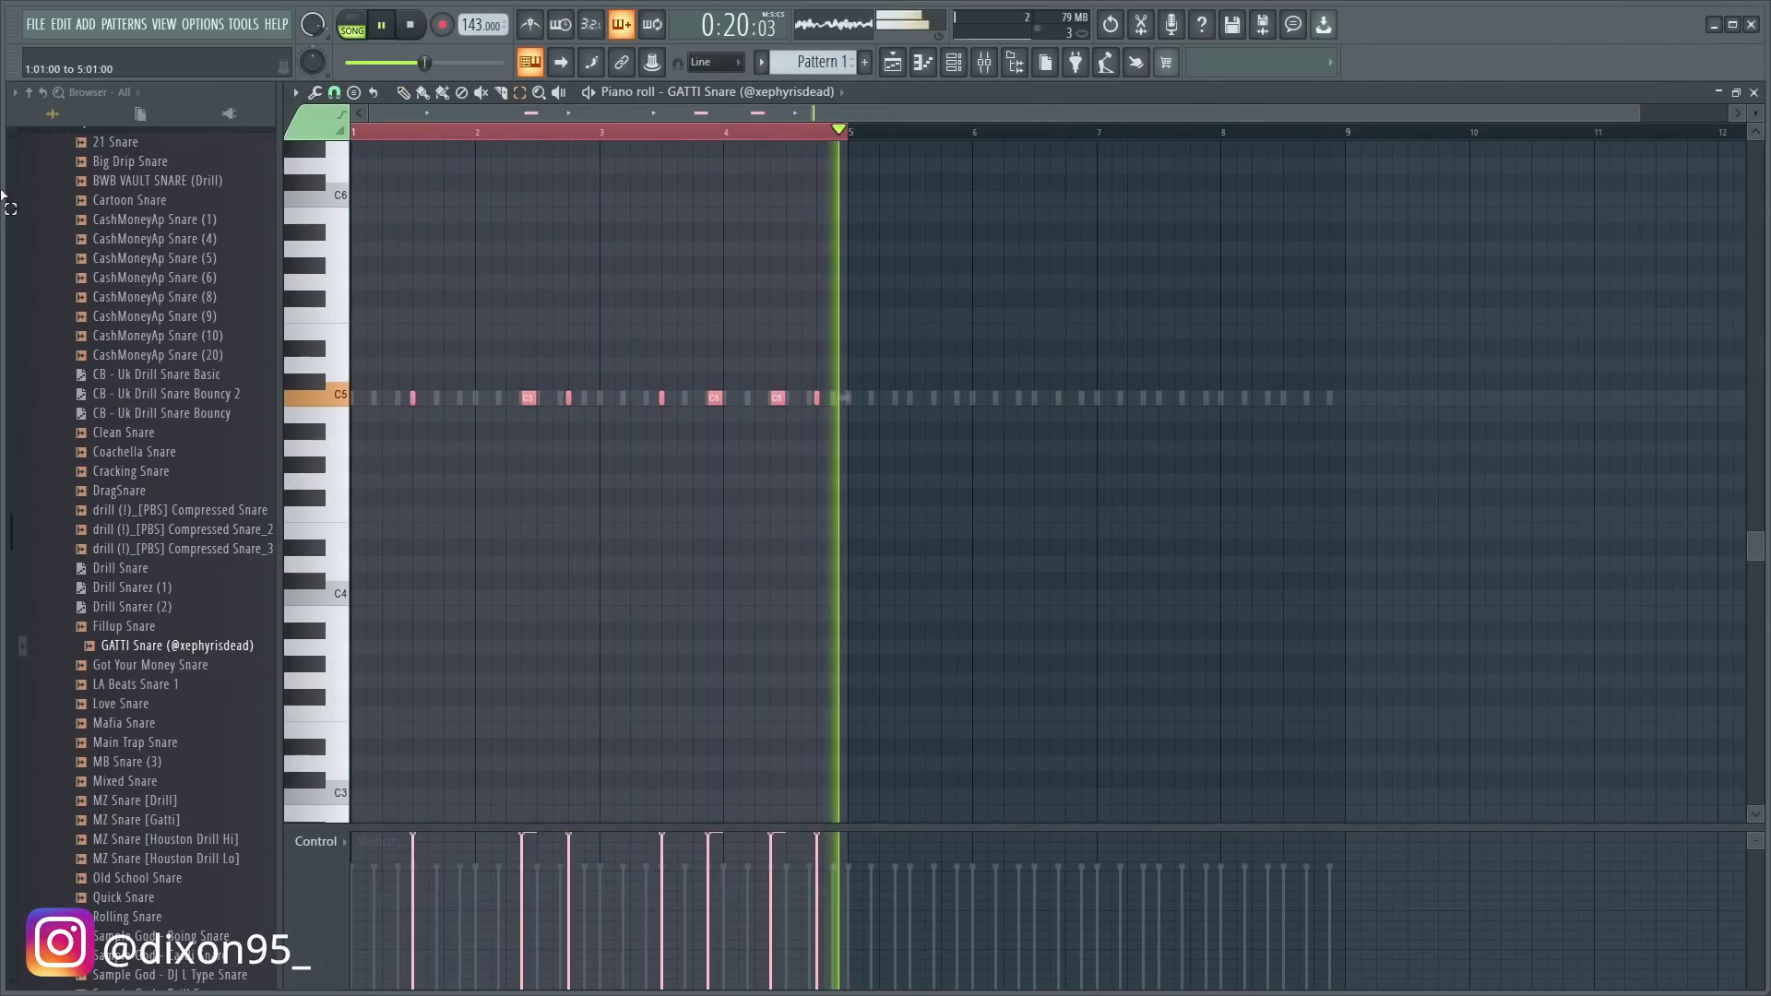
key(ctrl+b)
click(1103, 147)
click(405, 93)
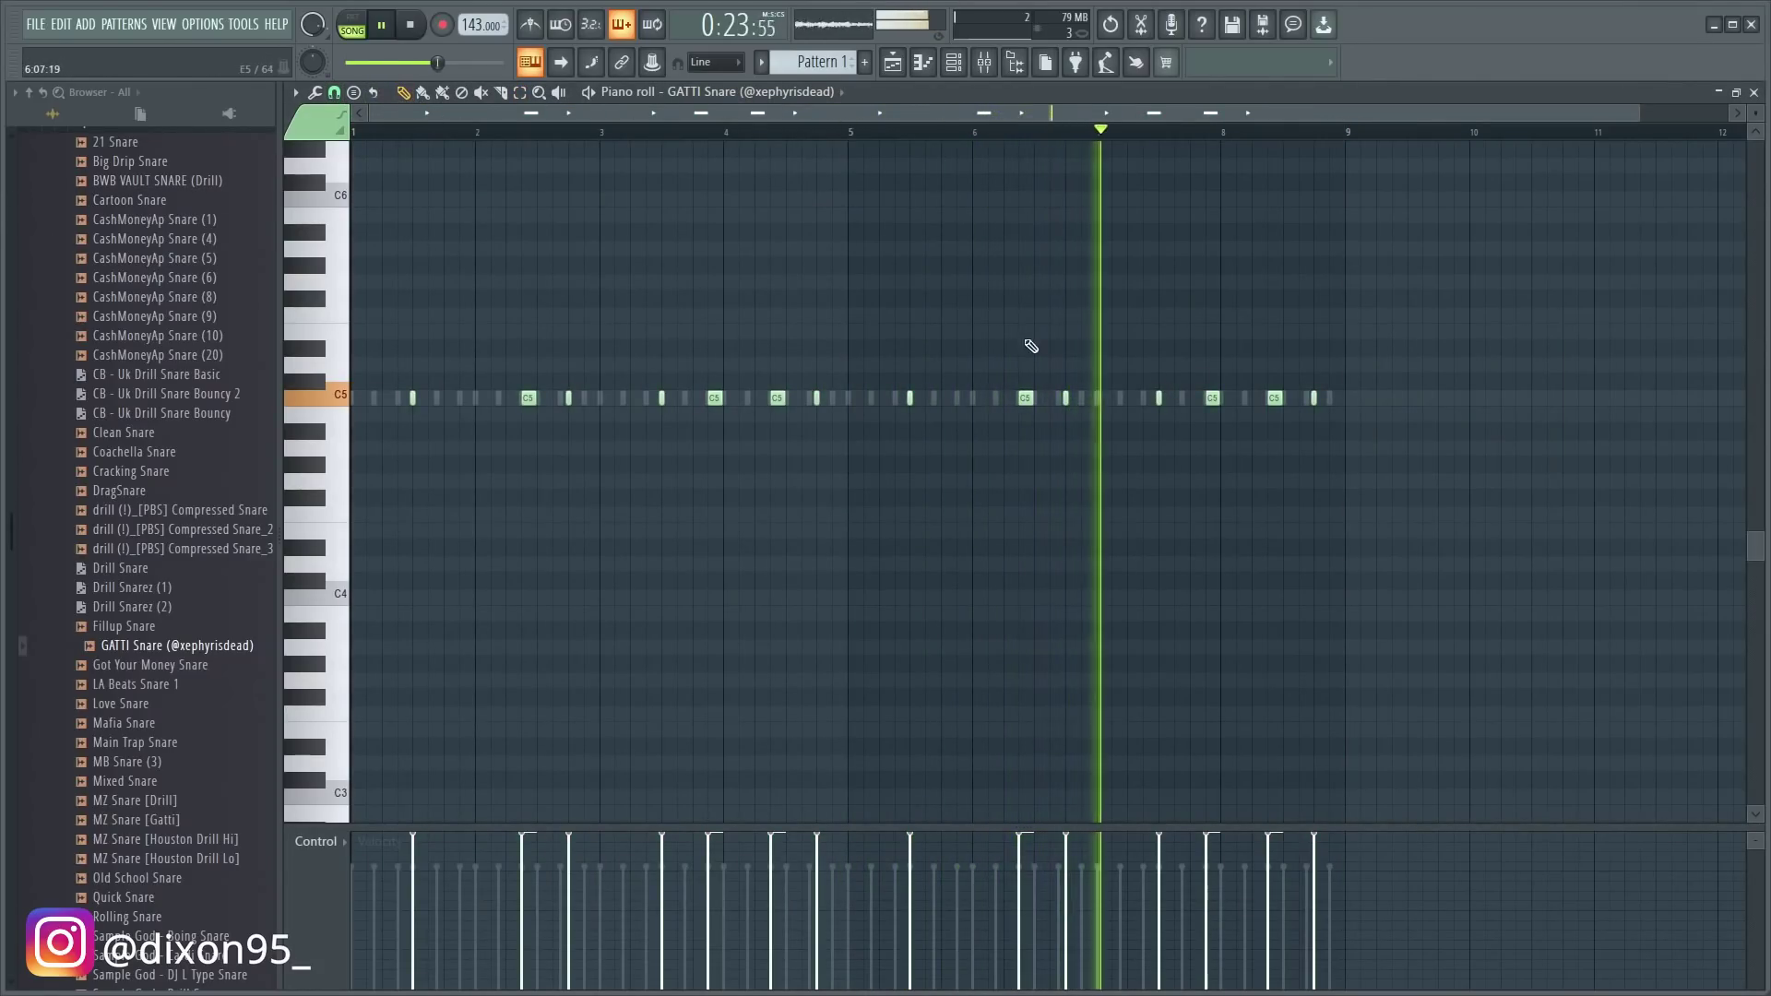
- Add quieter, lower-velocity GATTI Snare hits just before the last snare of bars 6 and 8
click(1054, 403)
click(983, 129)
click(1056, 899)
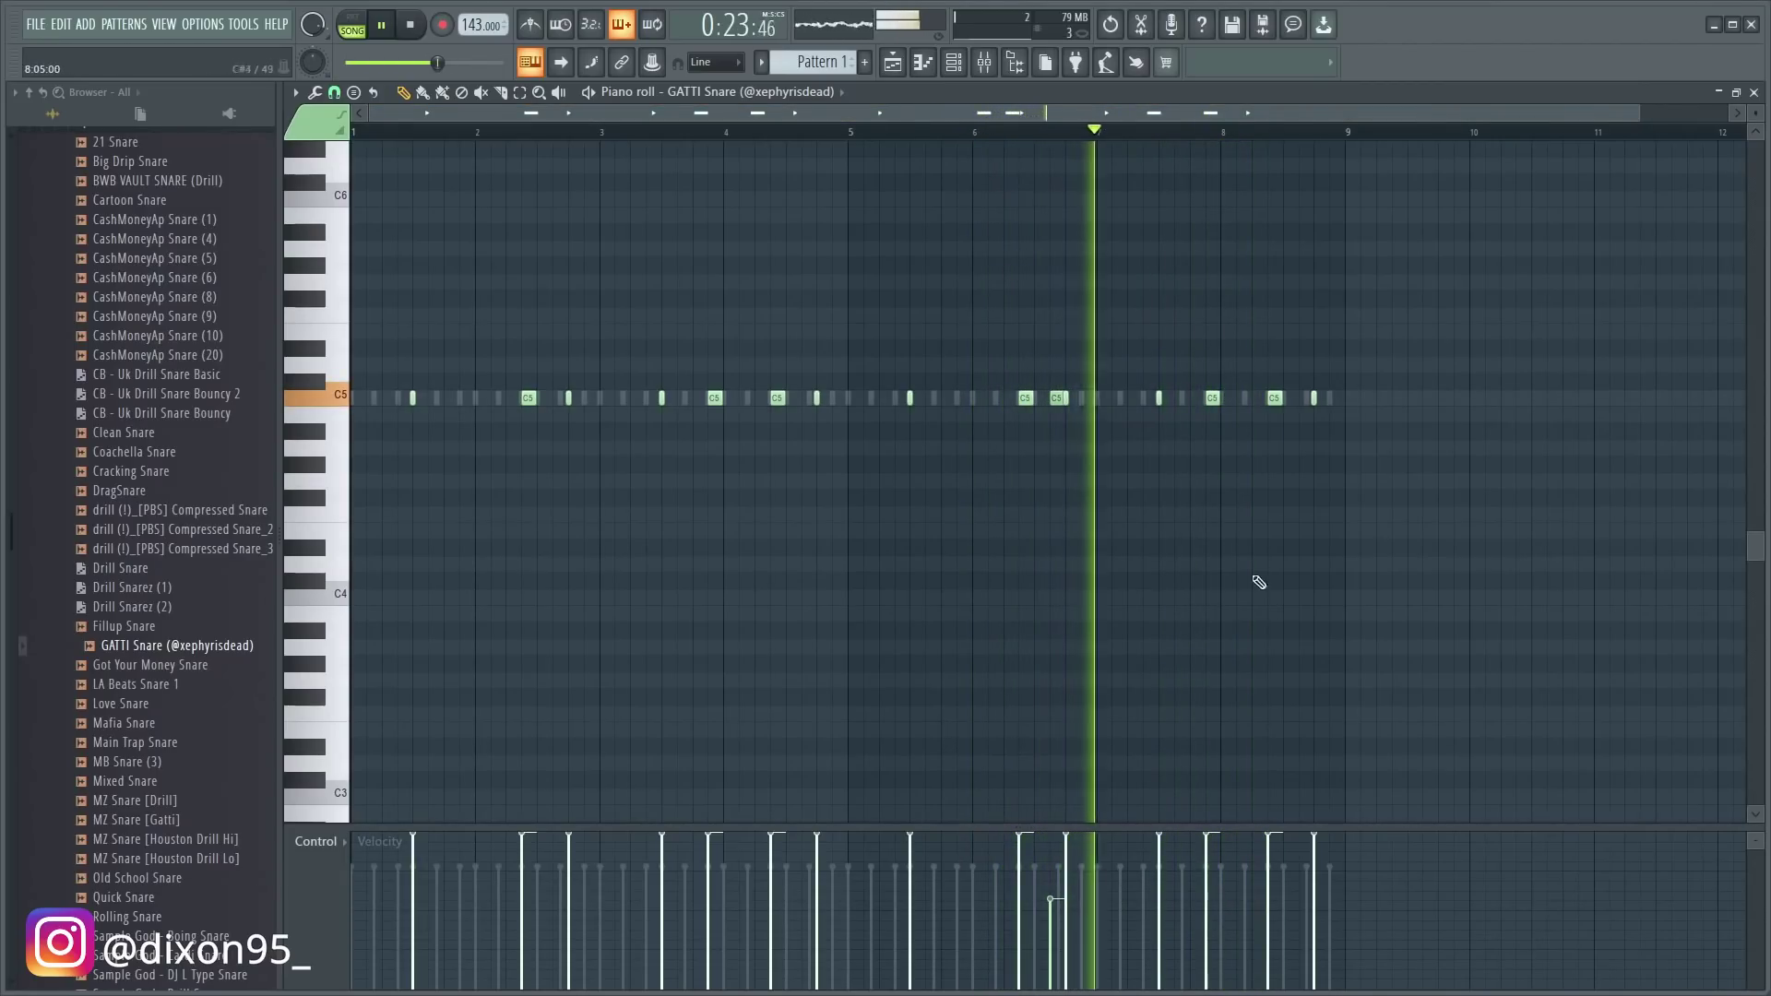
click(1304, 397)
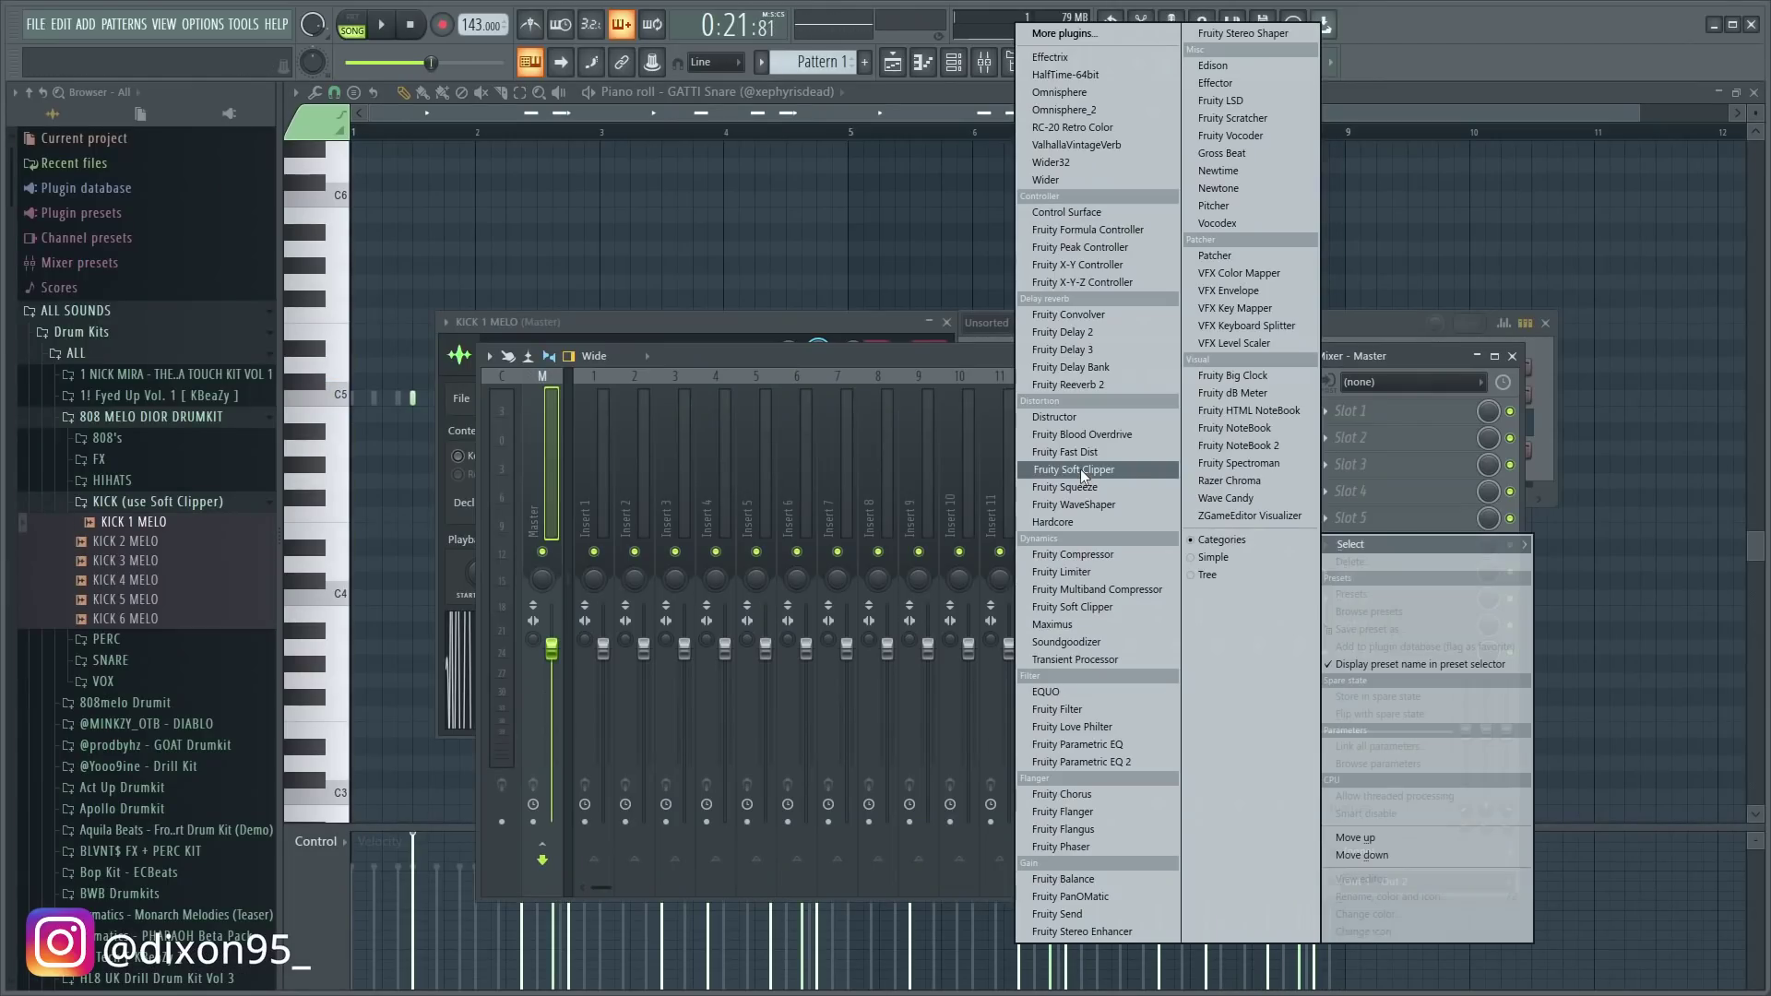
- Load Fruity soft clipper into slot 10 of the Master track and return playback to the pattern's start
click(1081, 469)
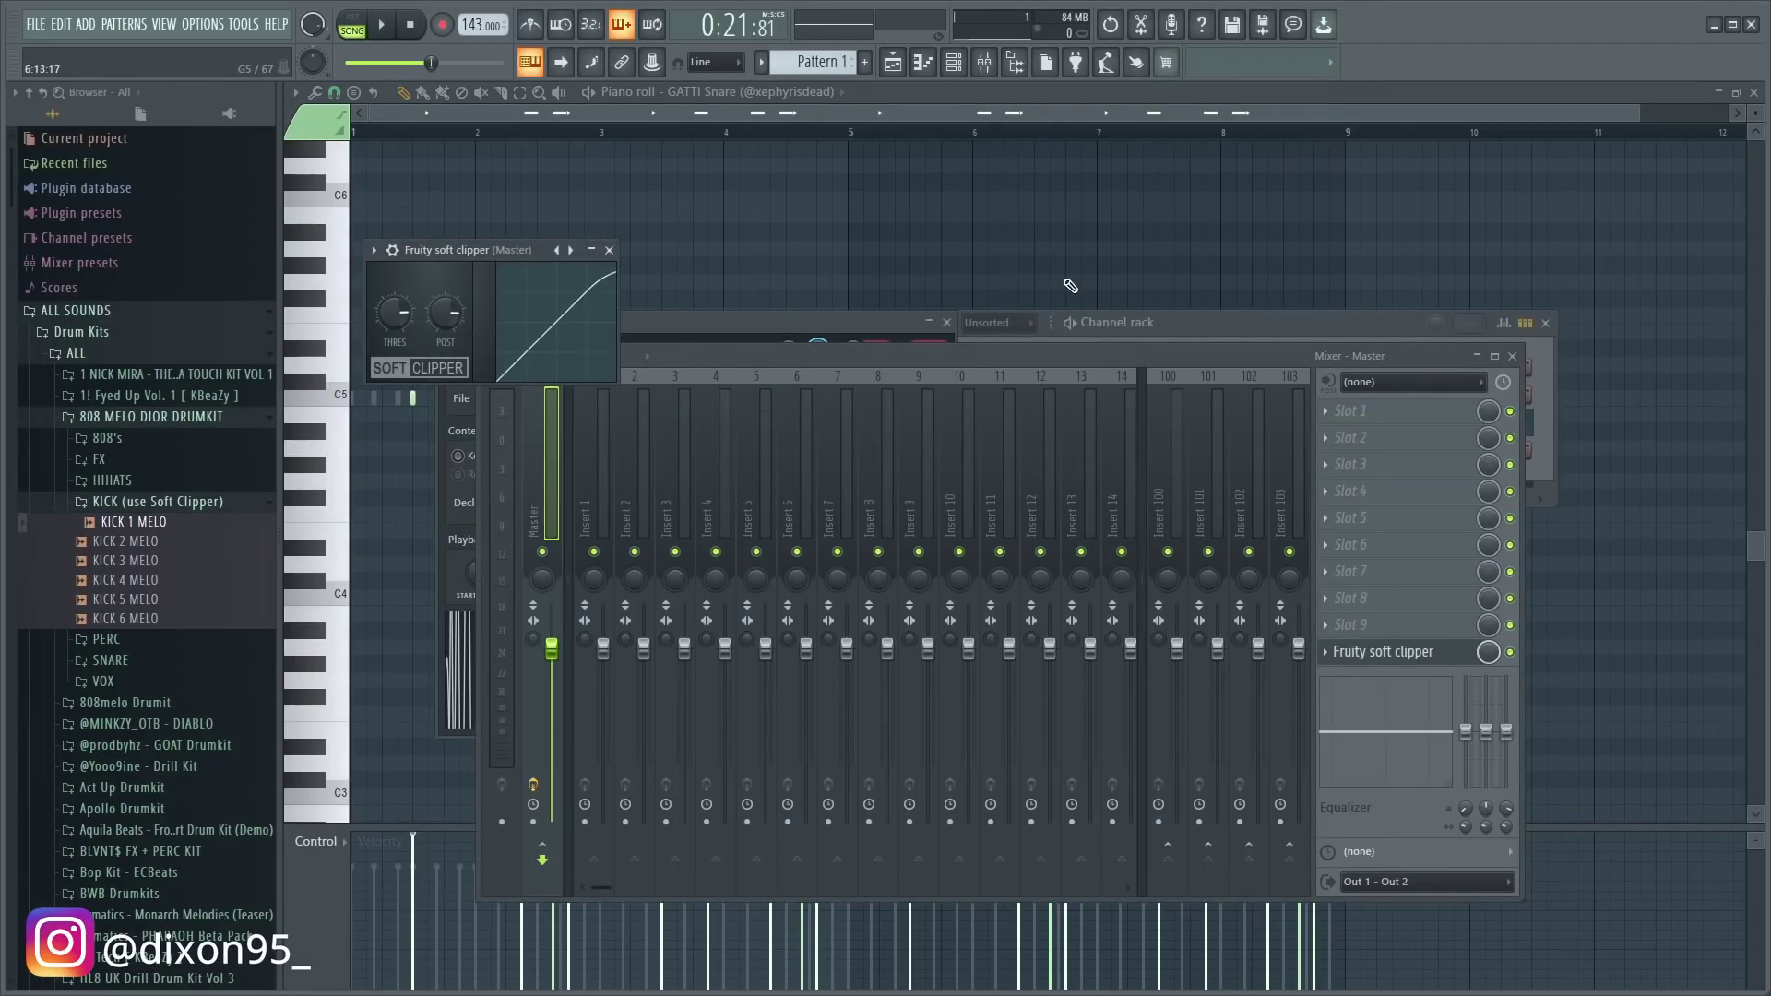
drag(762, 117, 590, 106)
click(335, 93)
click(370, 141)
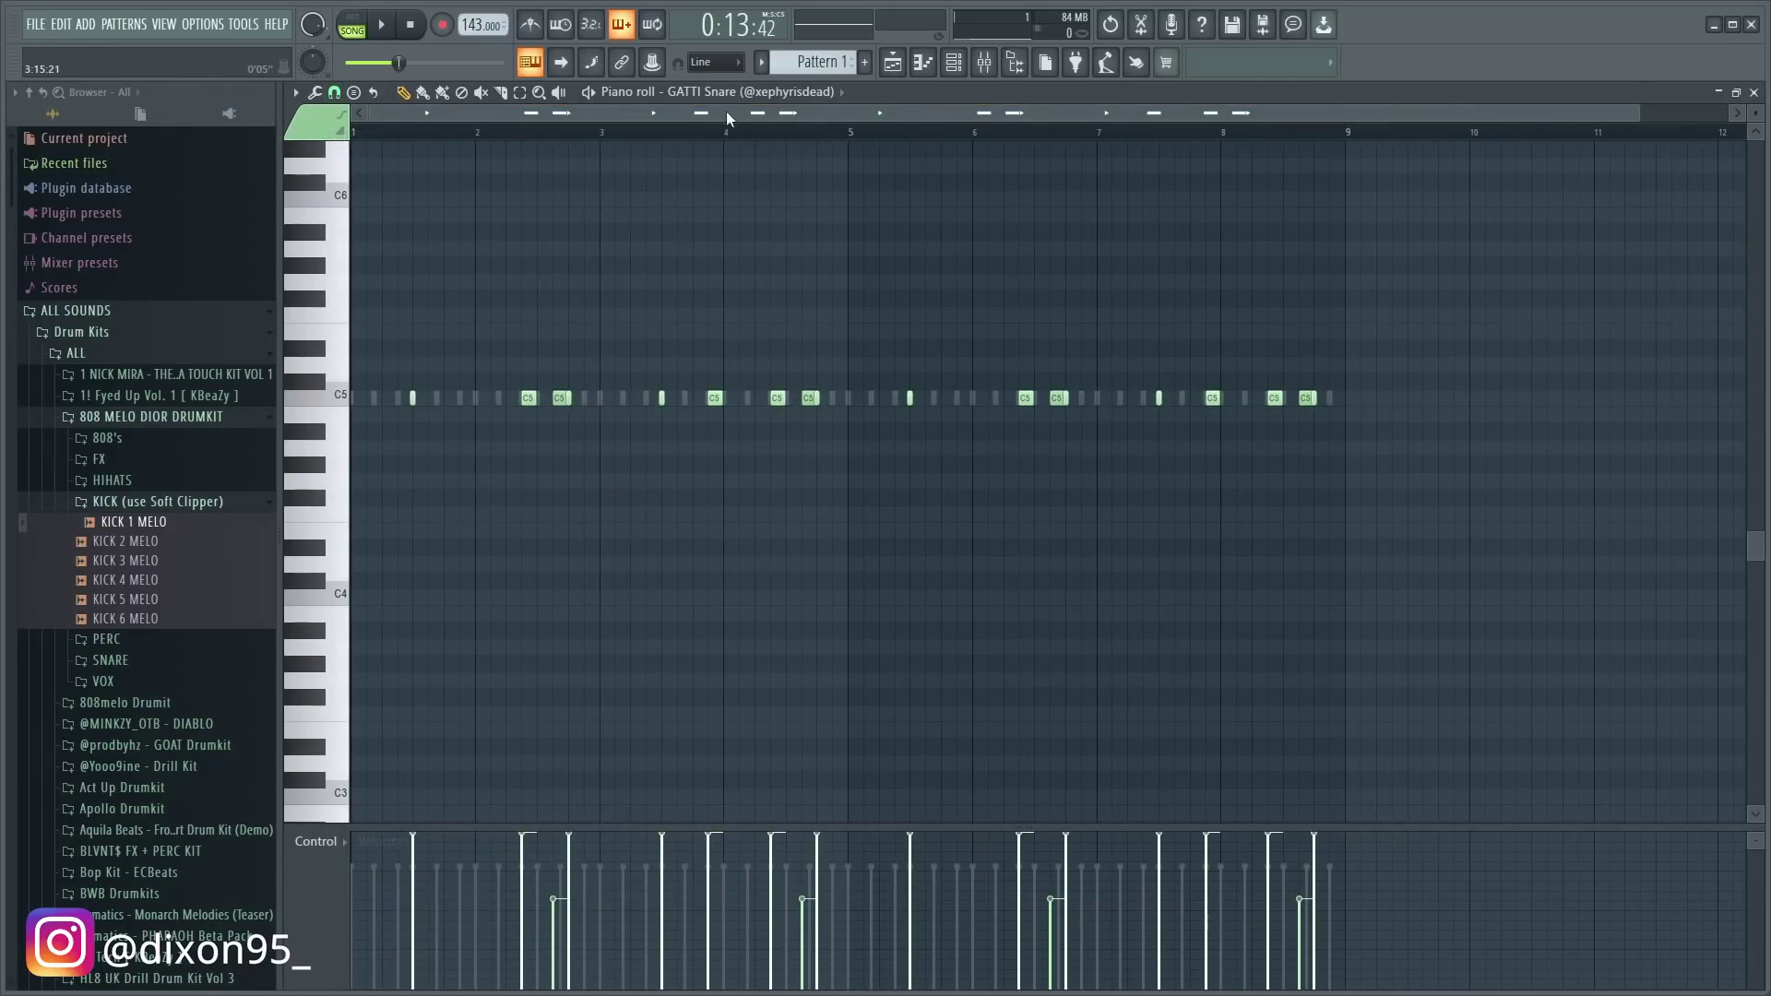
- Open the KICK 1 MELO notes and place C5 kicks at the start of bar 1, mid-bar 2 and the start of bar 3
click(764, 92)
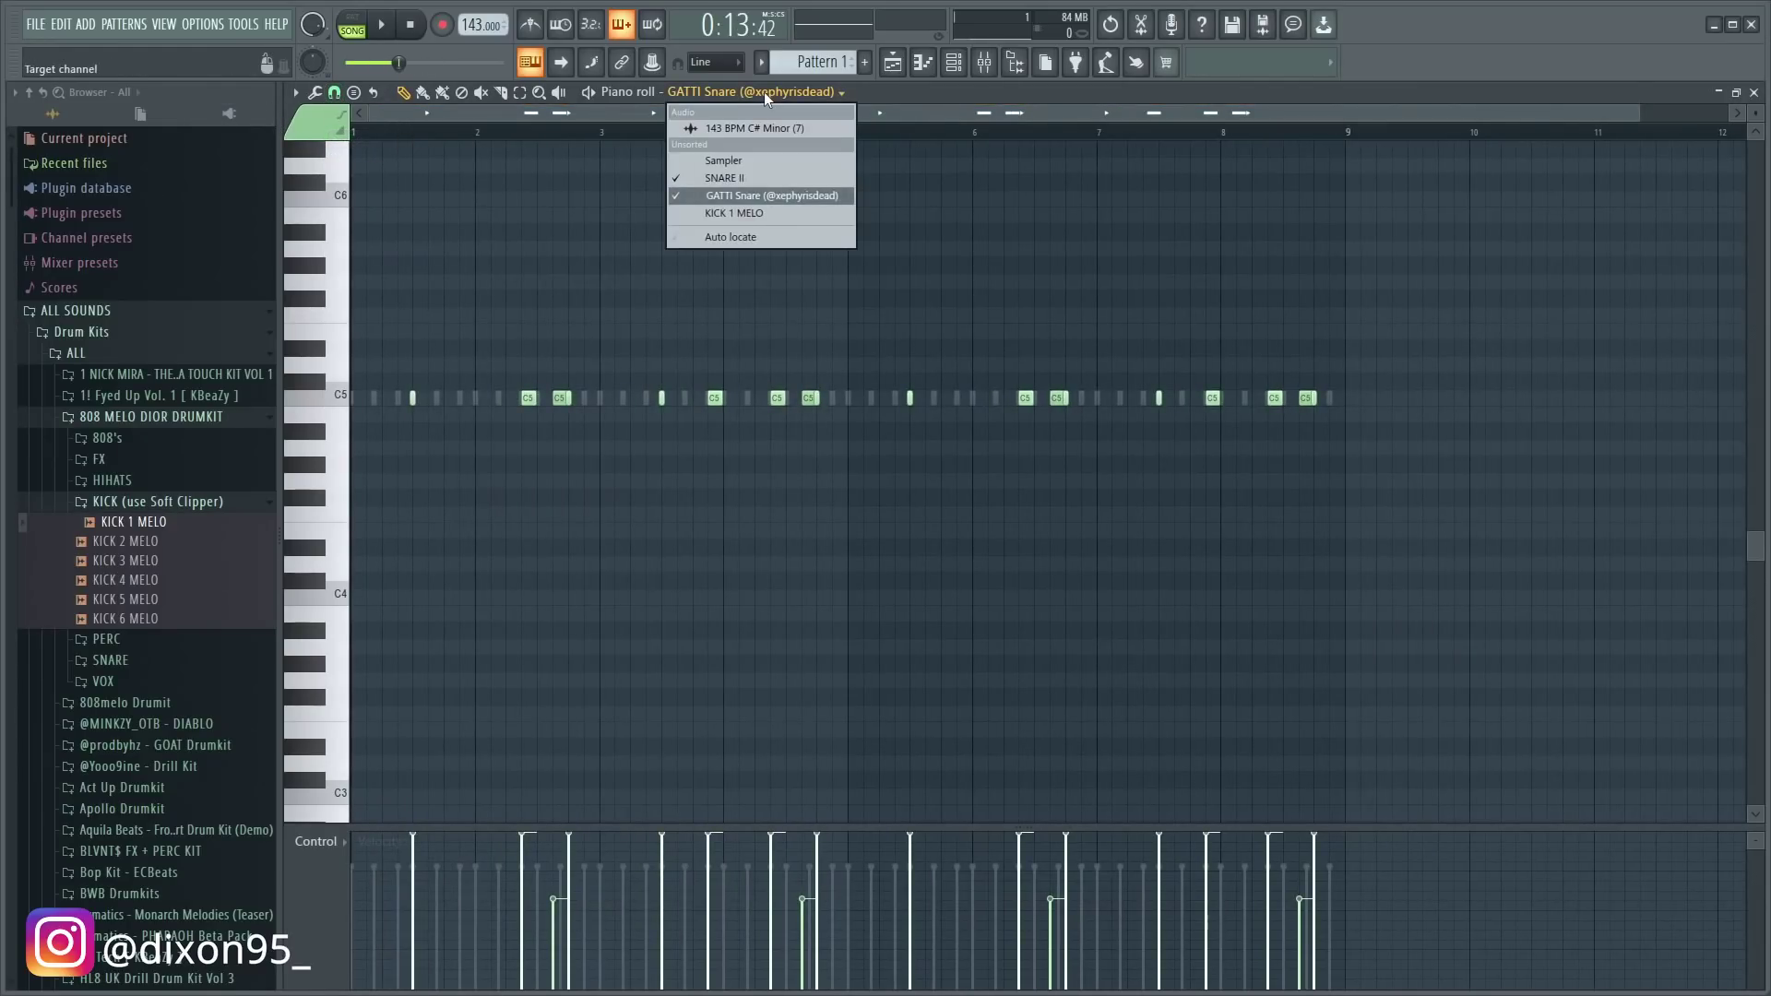
click(734, 213)
key(space)
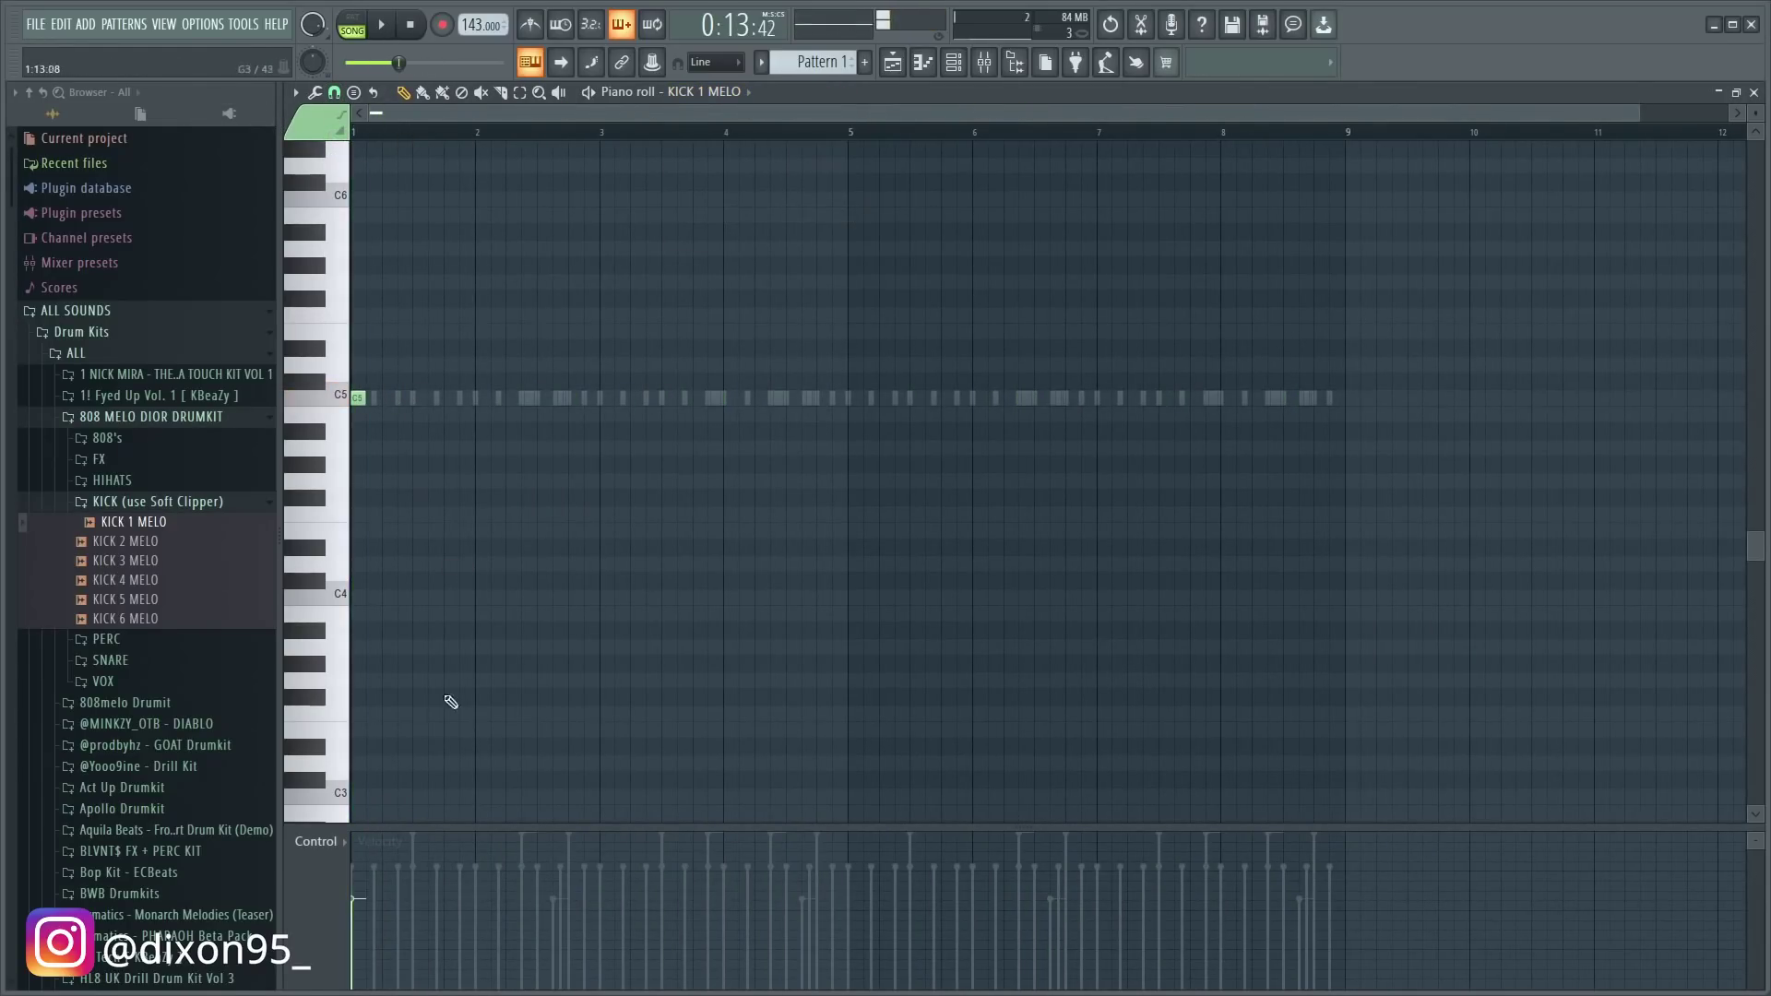
key(space)
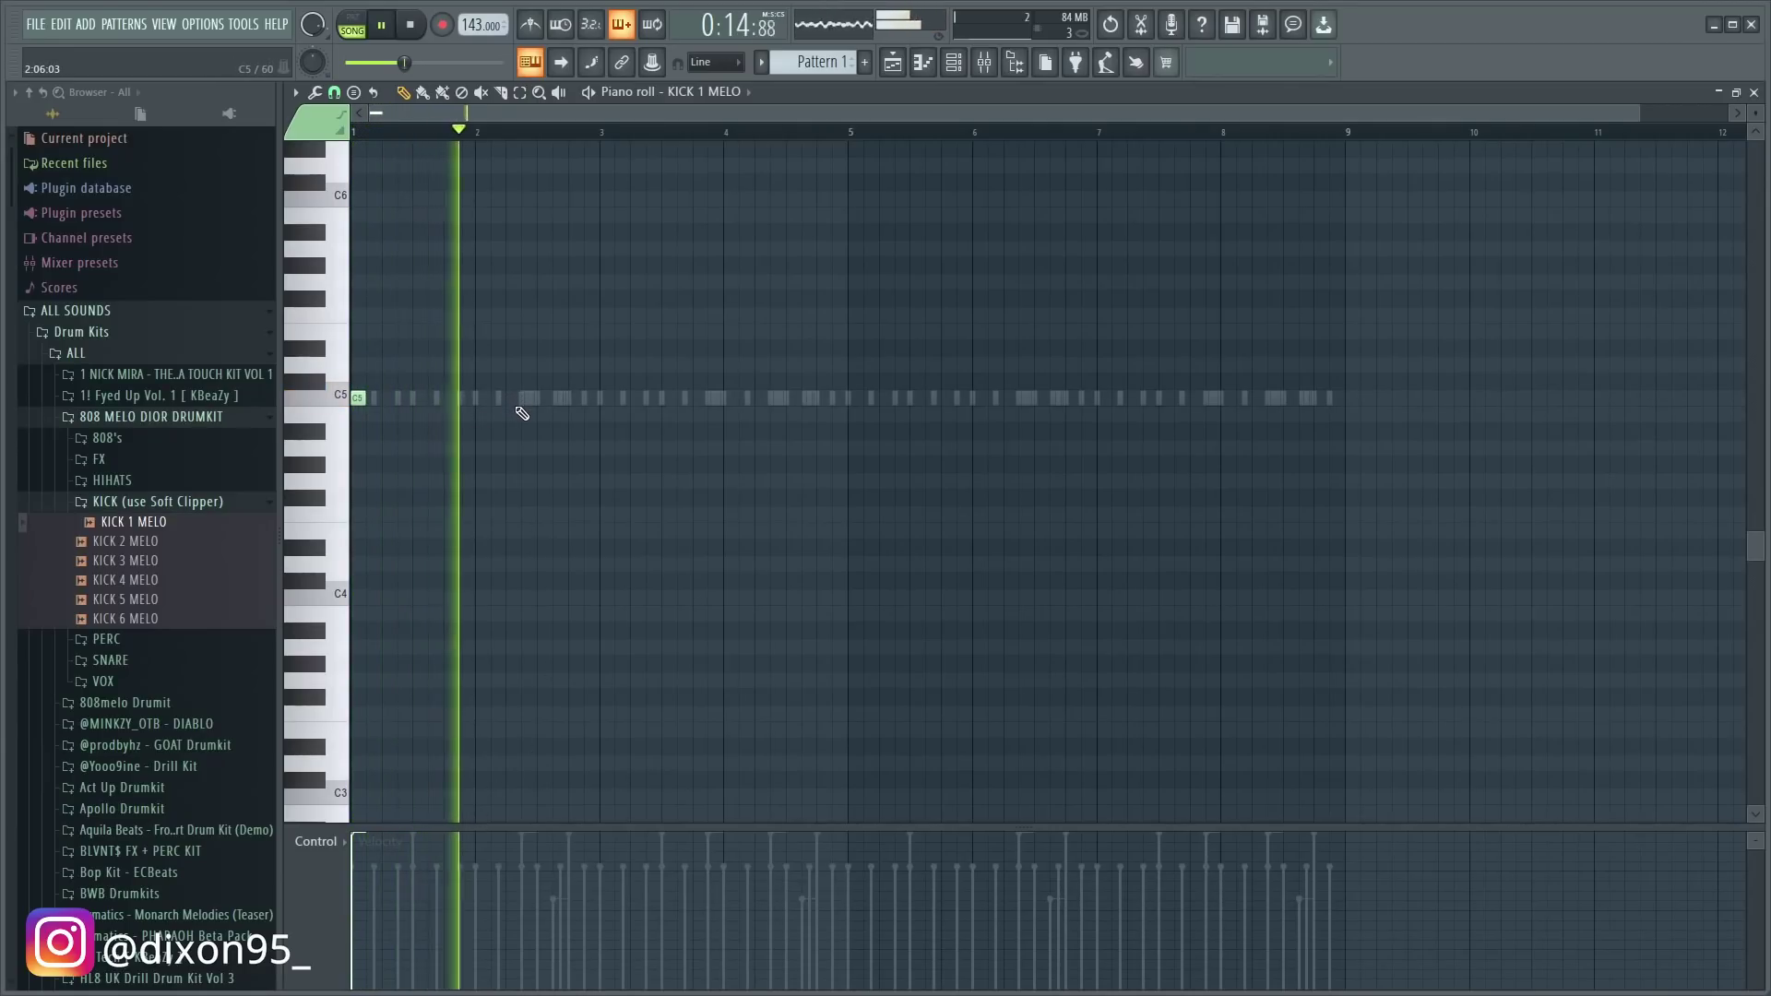
click(544, 398)
click(606, 398)
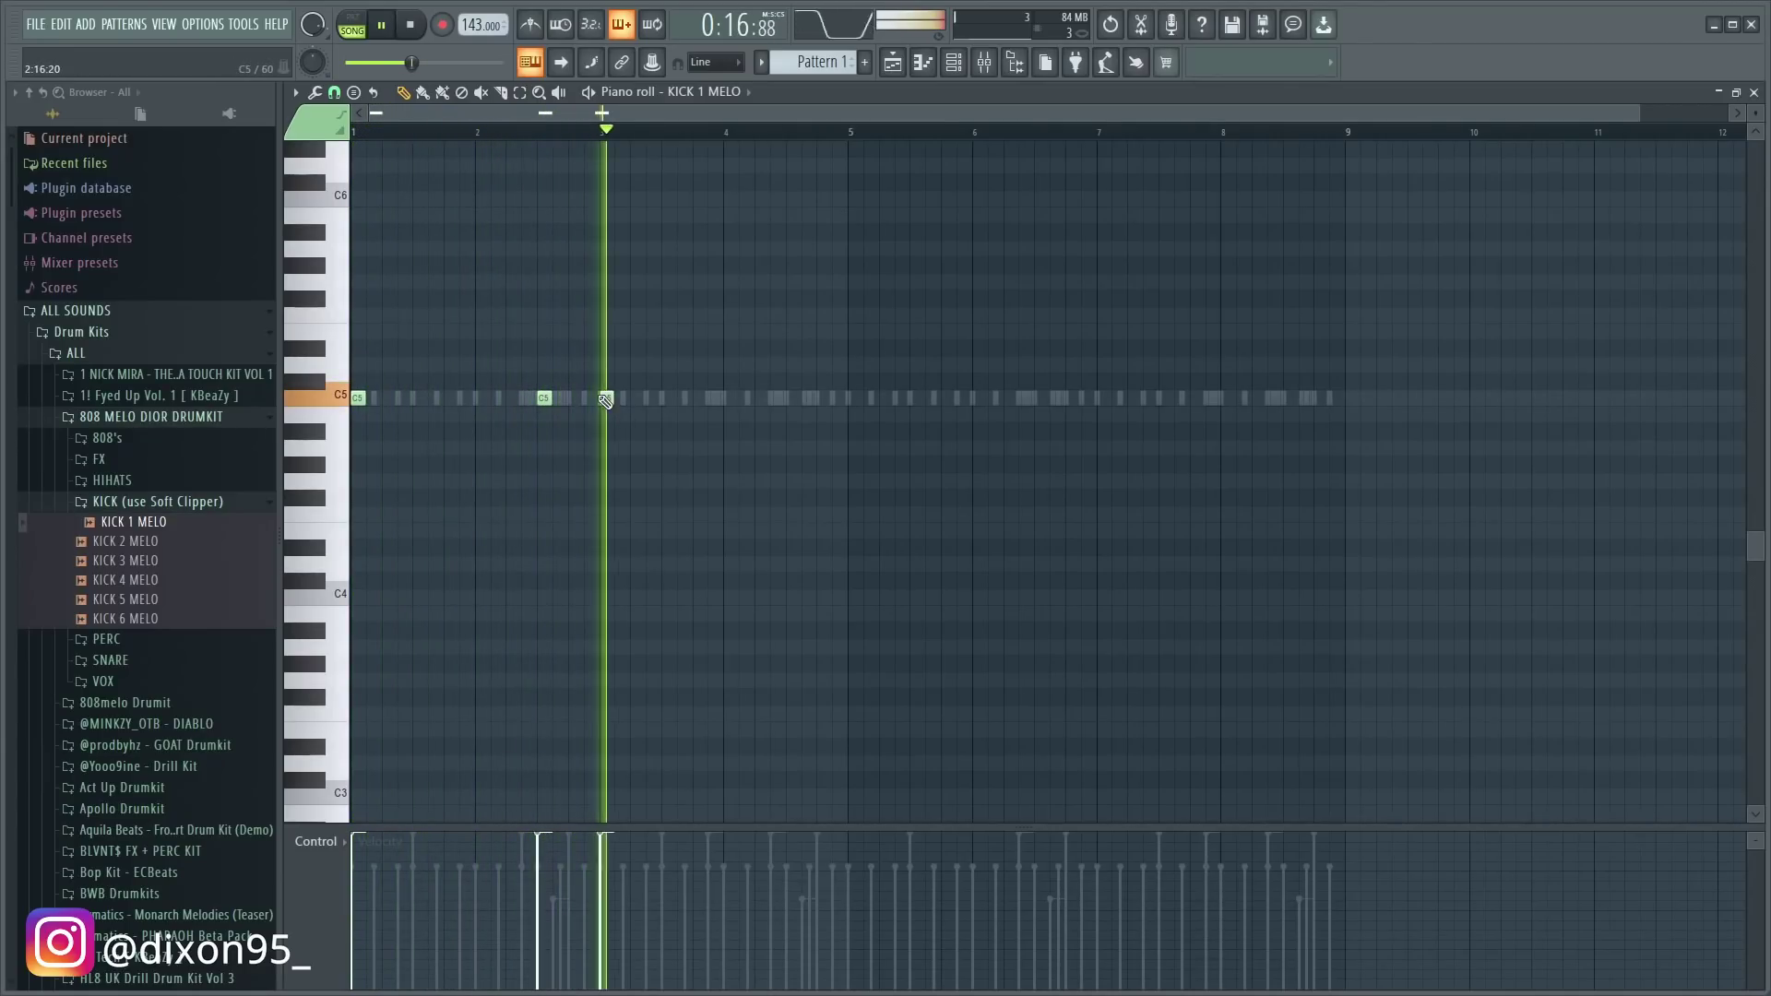
- Place C5 kicks around the middle of bar 4 and on its last beat, removing the misplaced one
click(776, 398)
click(808, 398)
right_click(809, 397)
click(792, 398)
click(823, 398)
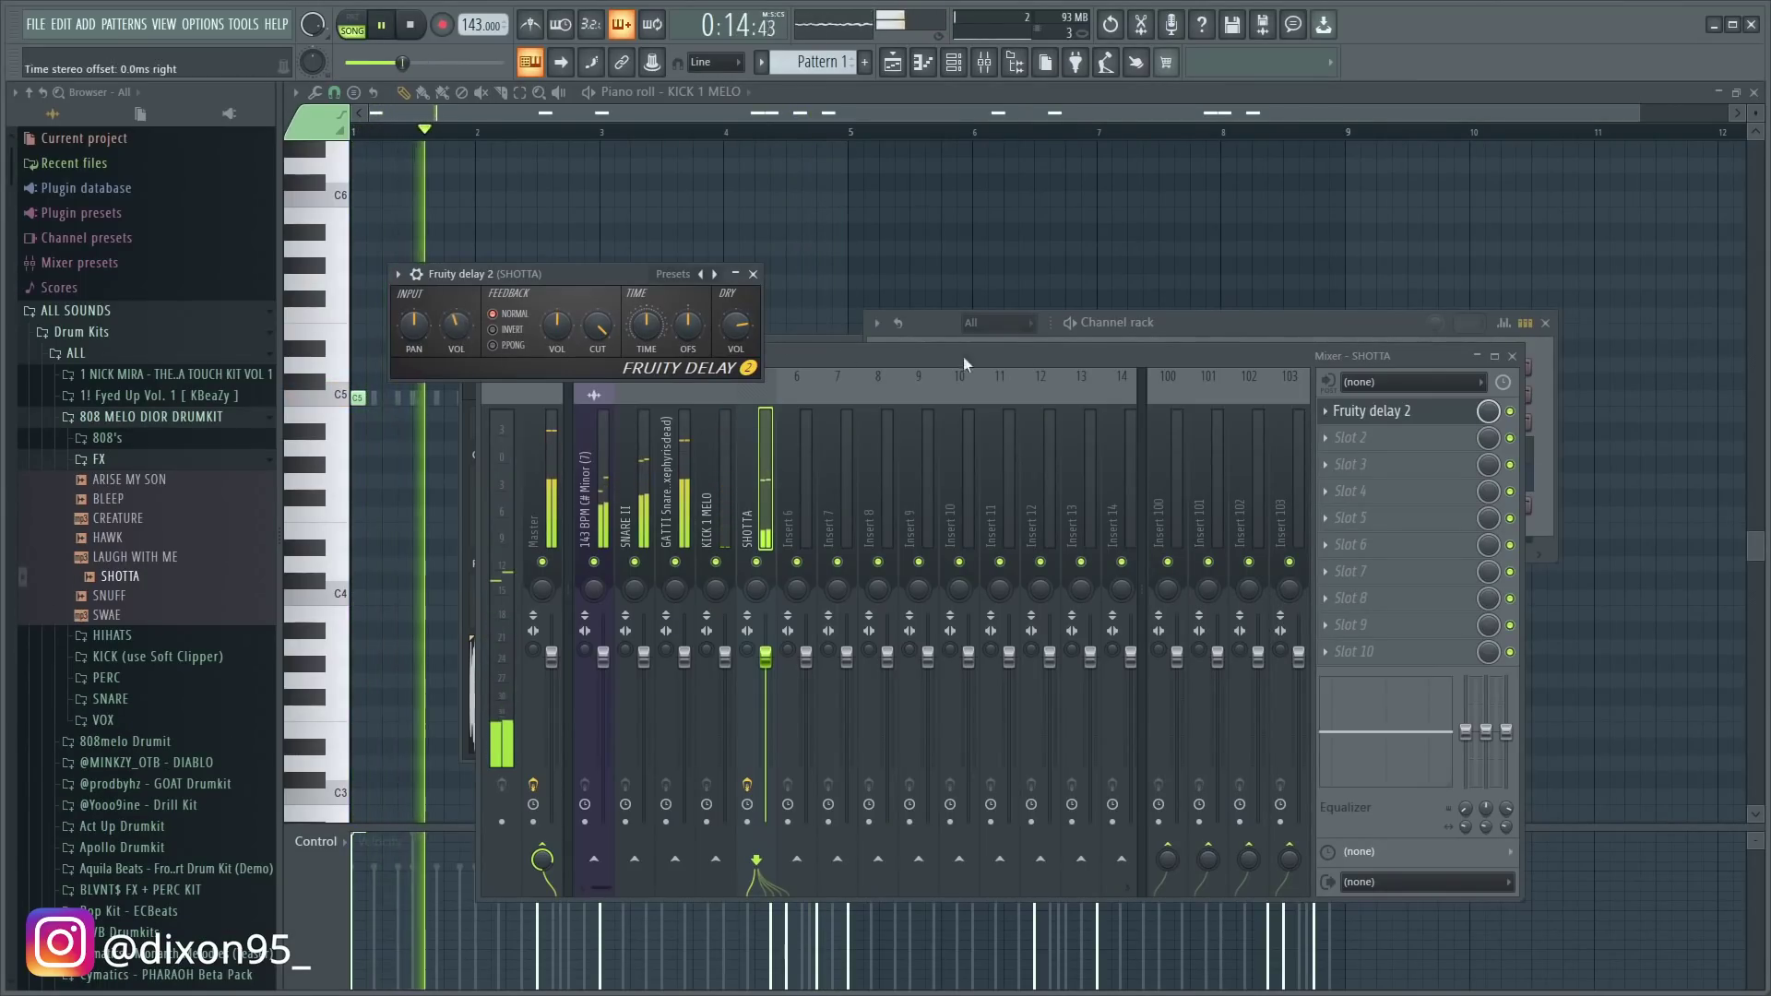
- Set Fruity delay 2's input volume on SHOTTA to 63% and place C5 SHOTTA notes in bars 4, 5, 7 and 8
key(F6)
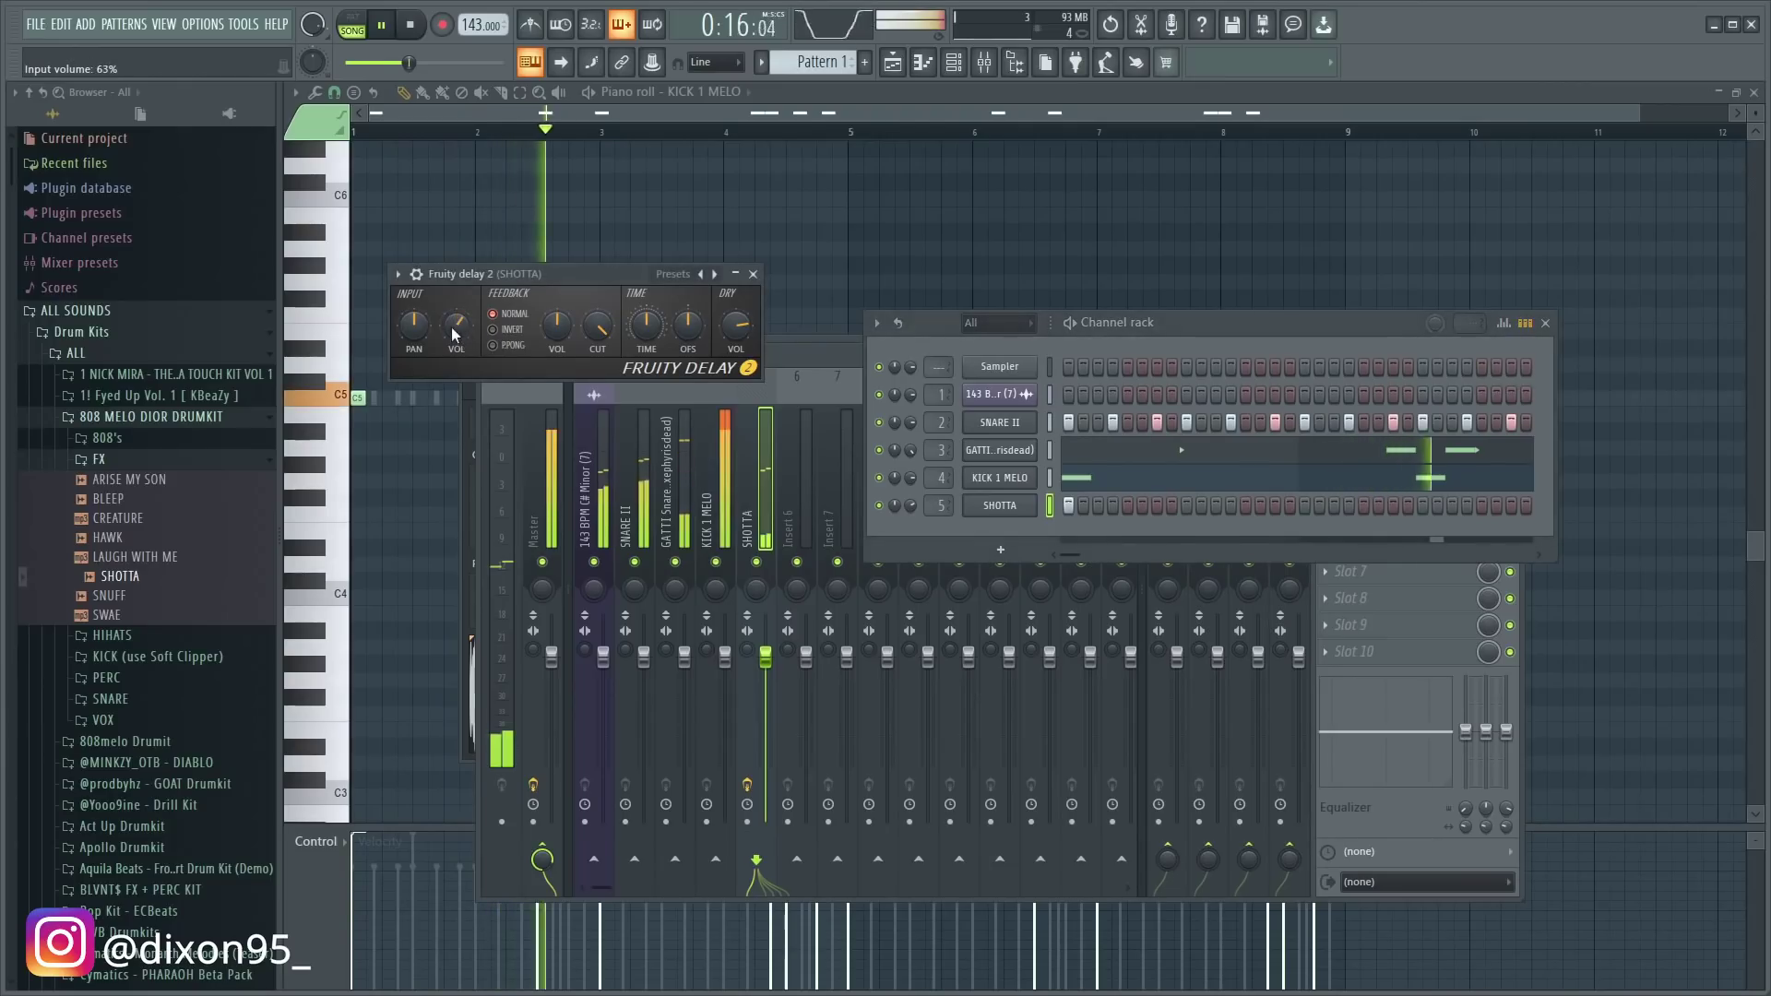
click(713, 94)
click(710, 92)
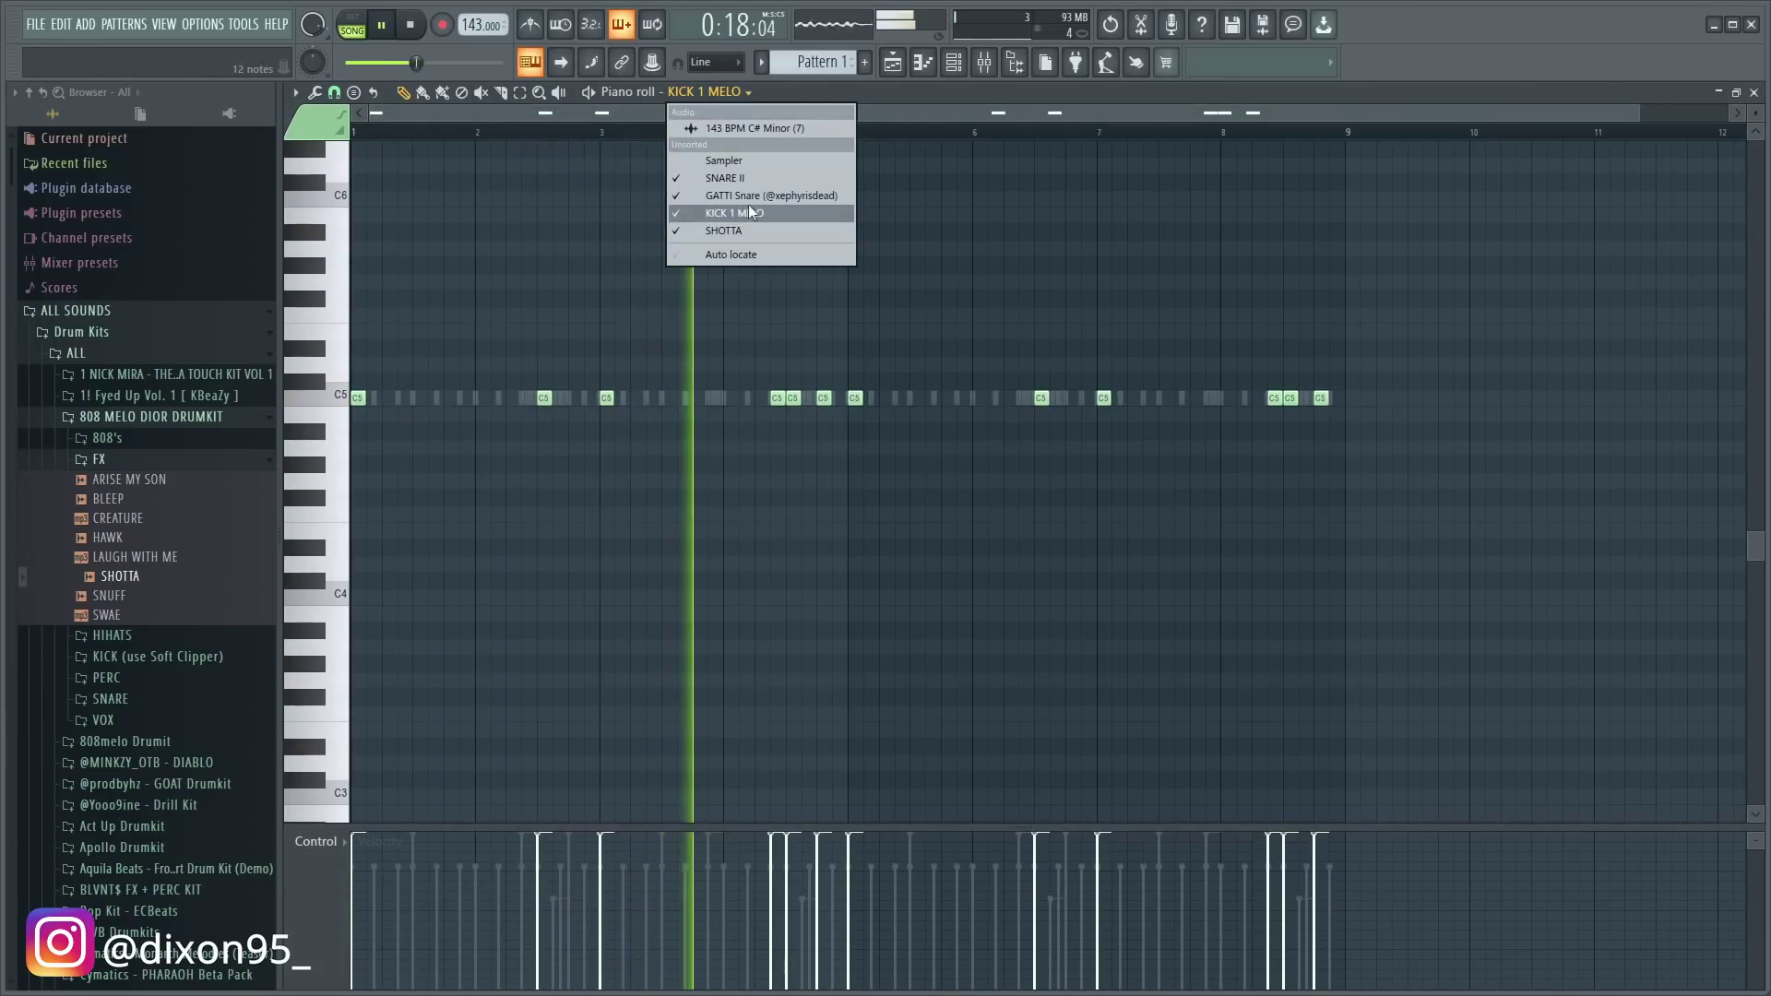
click(755, 230)
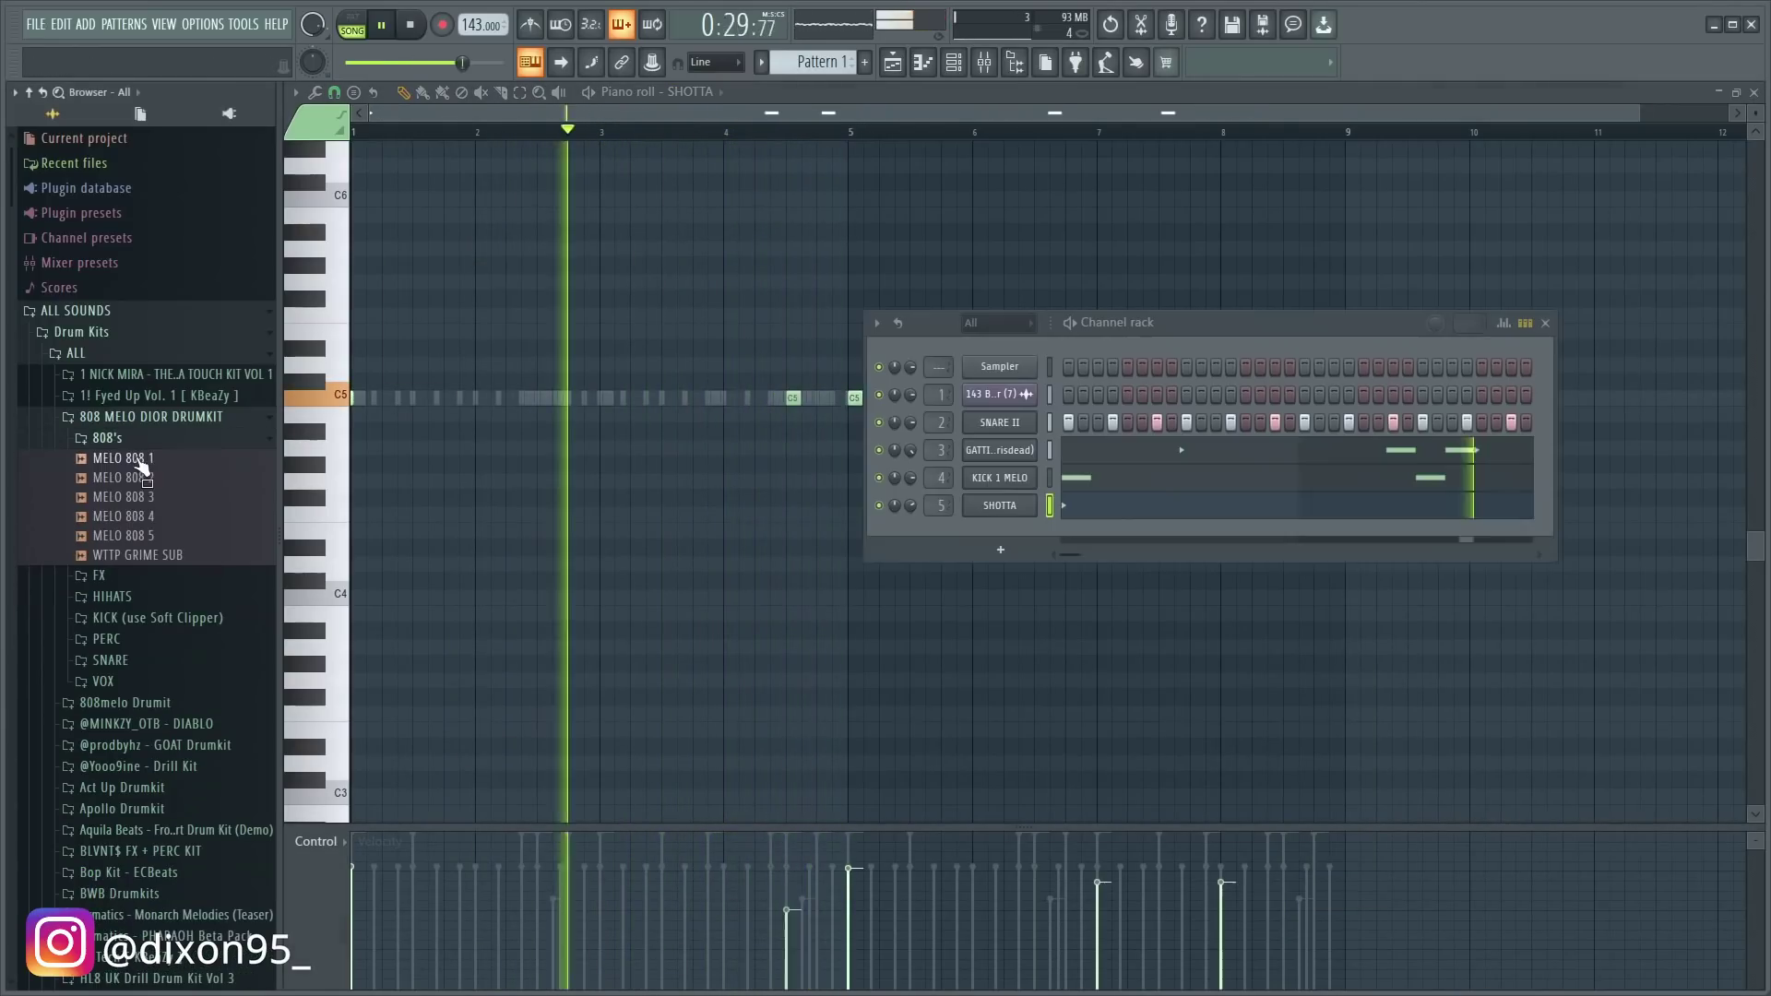
- Preview MELO 808 1, add it as a new channel and enable its volume envelope
click(135, 458)
key(space)
drag(136, 458, 441, 196)
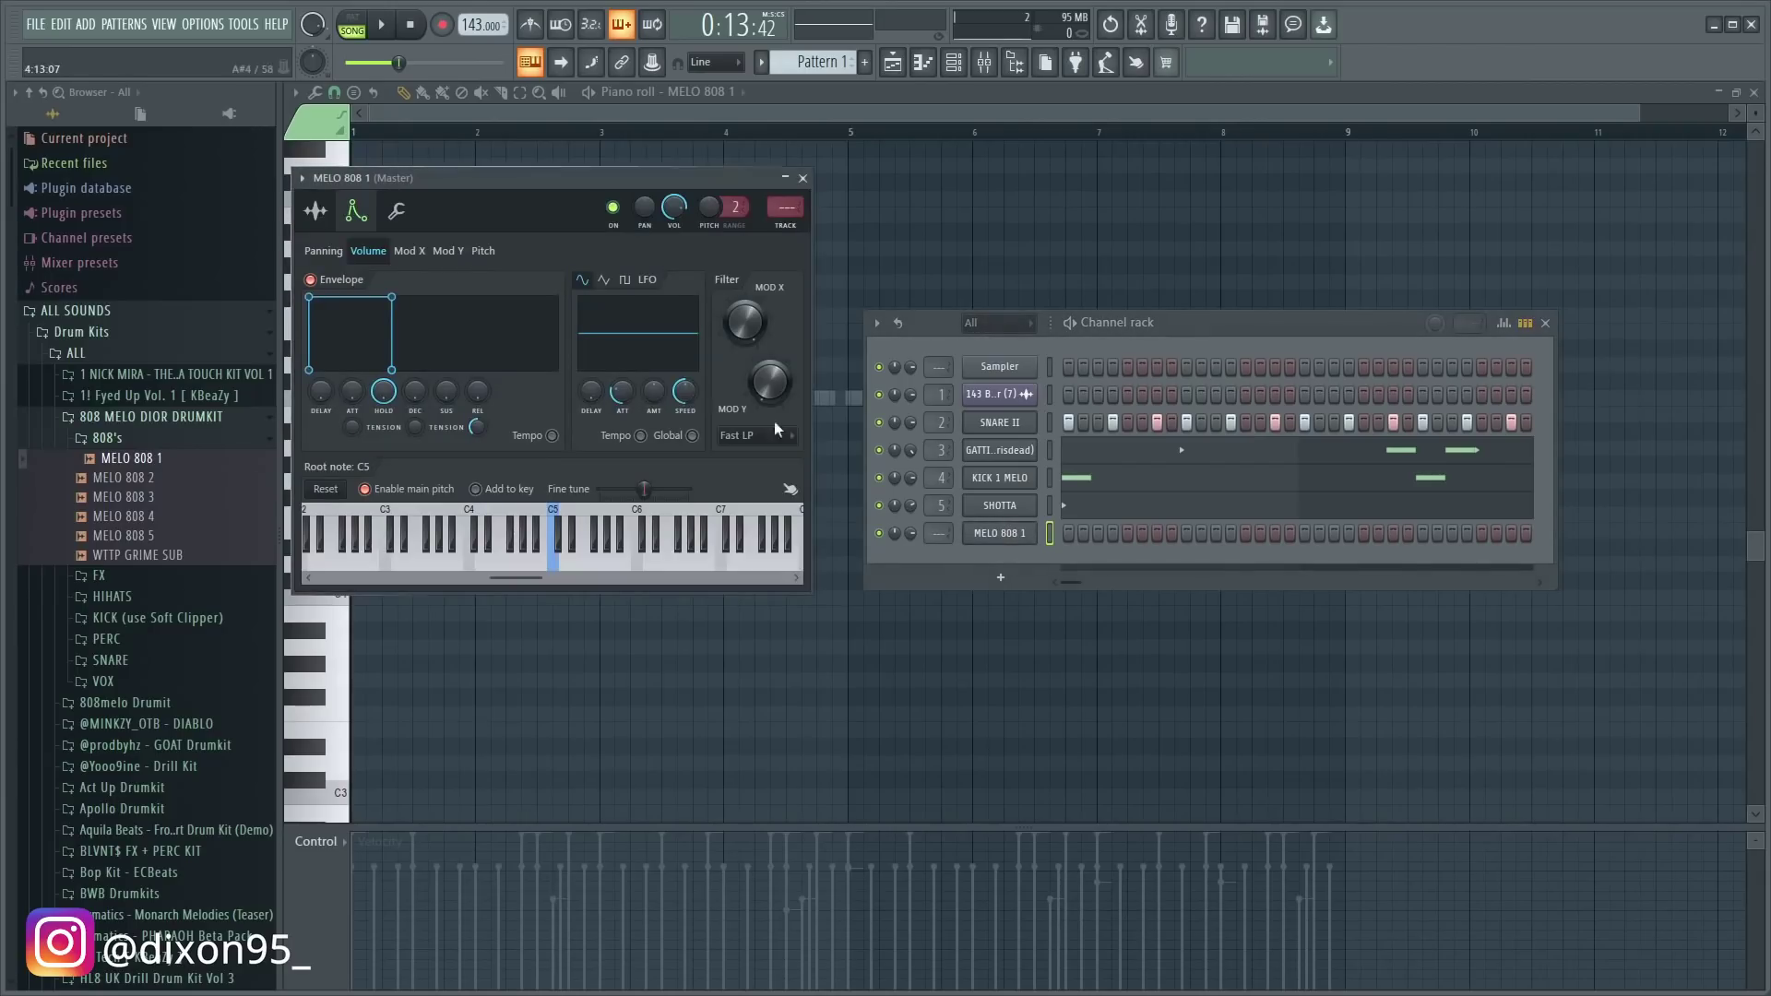
click(316, 212)
click(354, 212)
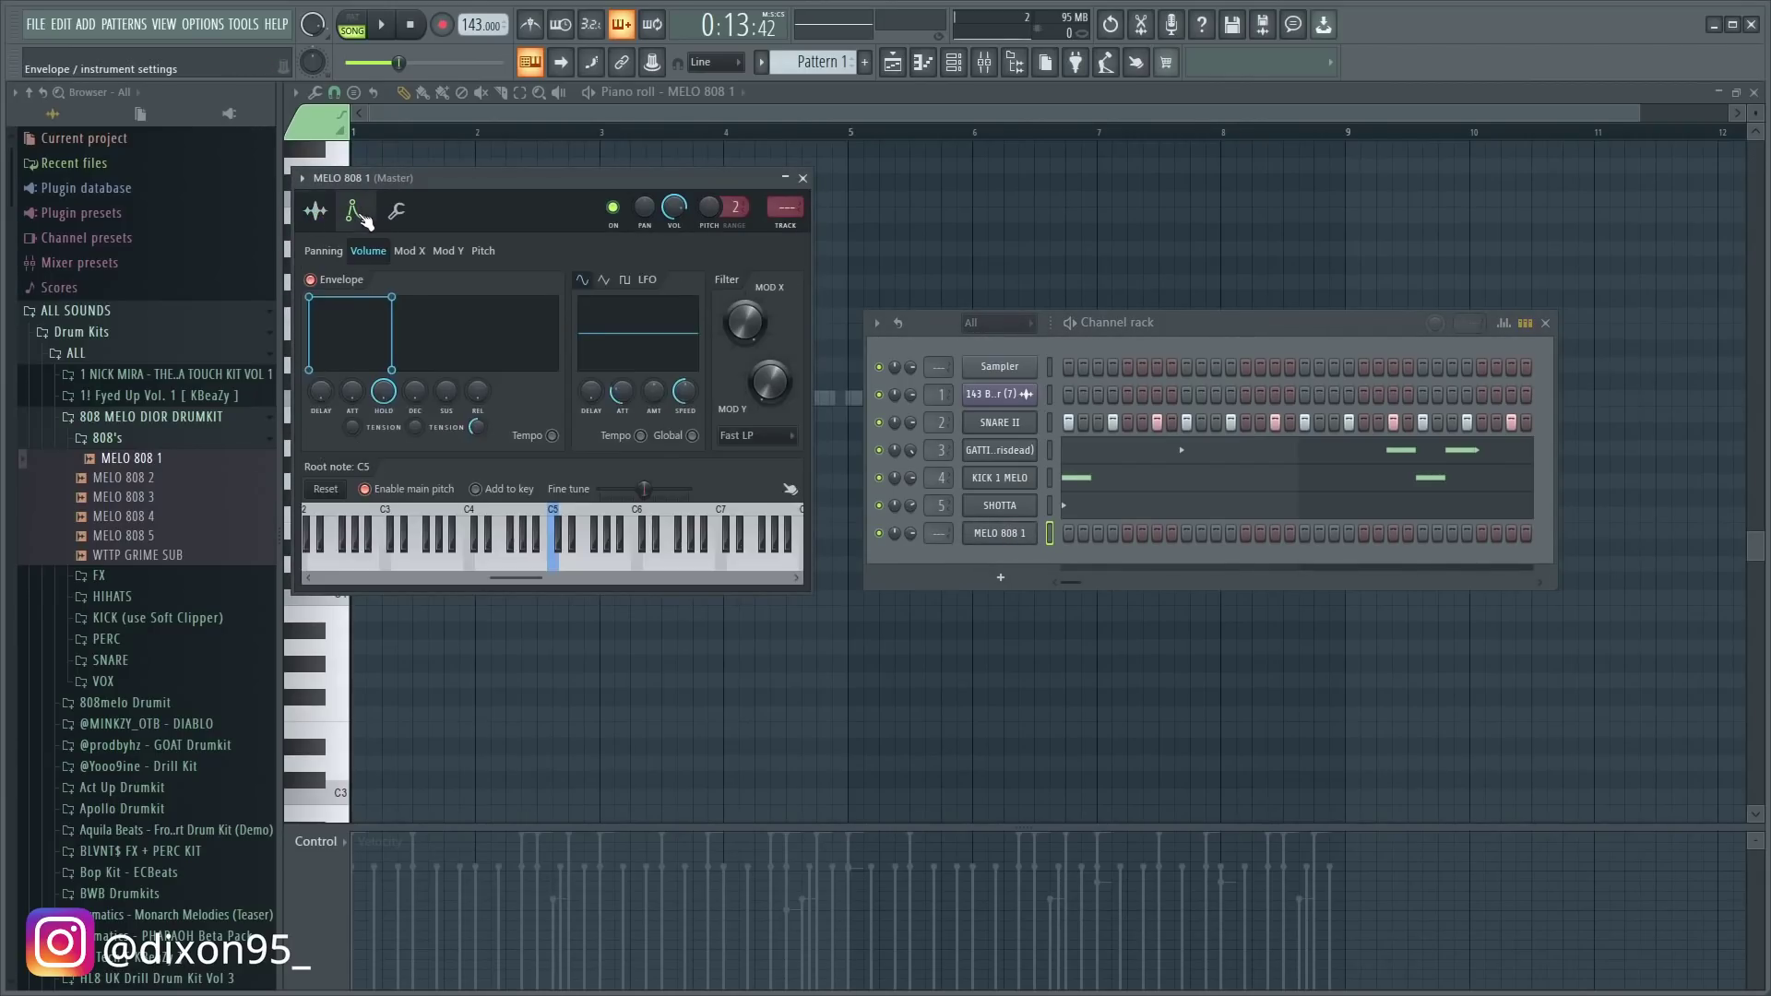
- Draw a half-bar MELO 808 1 note at the start of bar 1 and move it to C#6
scroll(384, 397, down, 1)
click(684, 109)
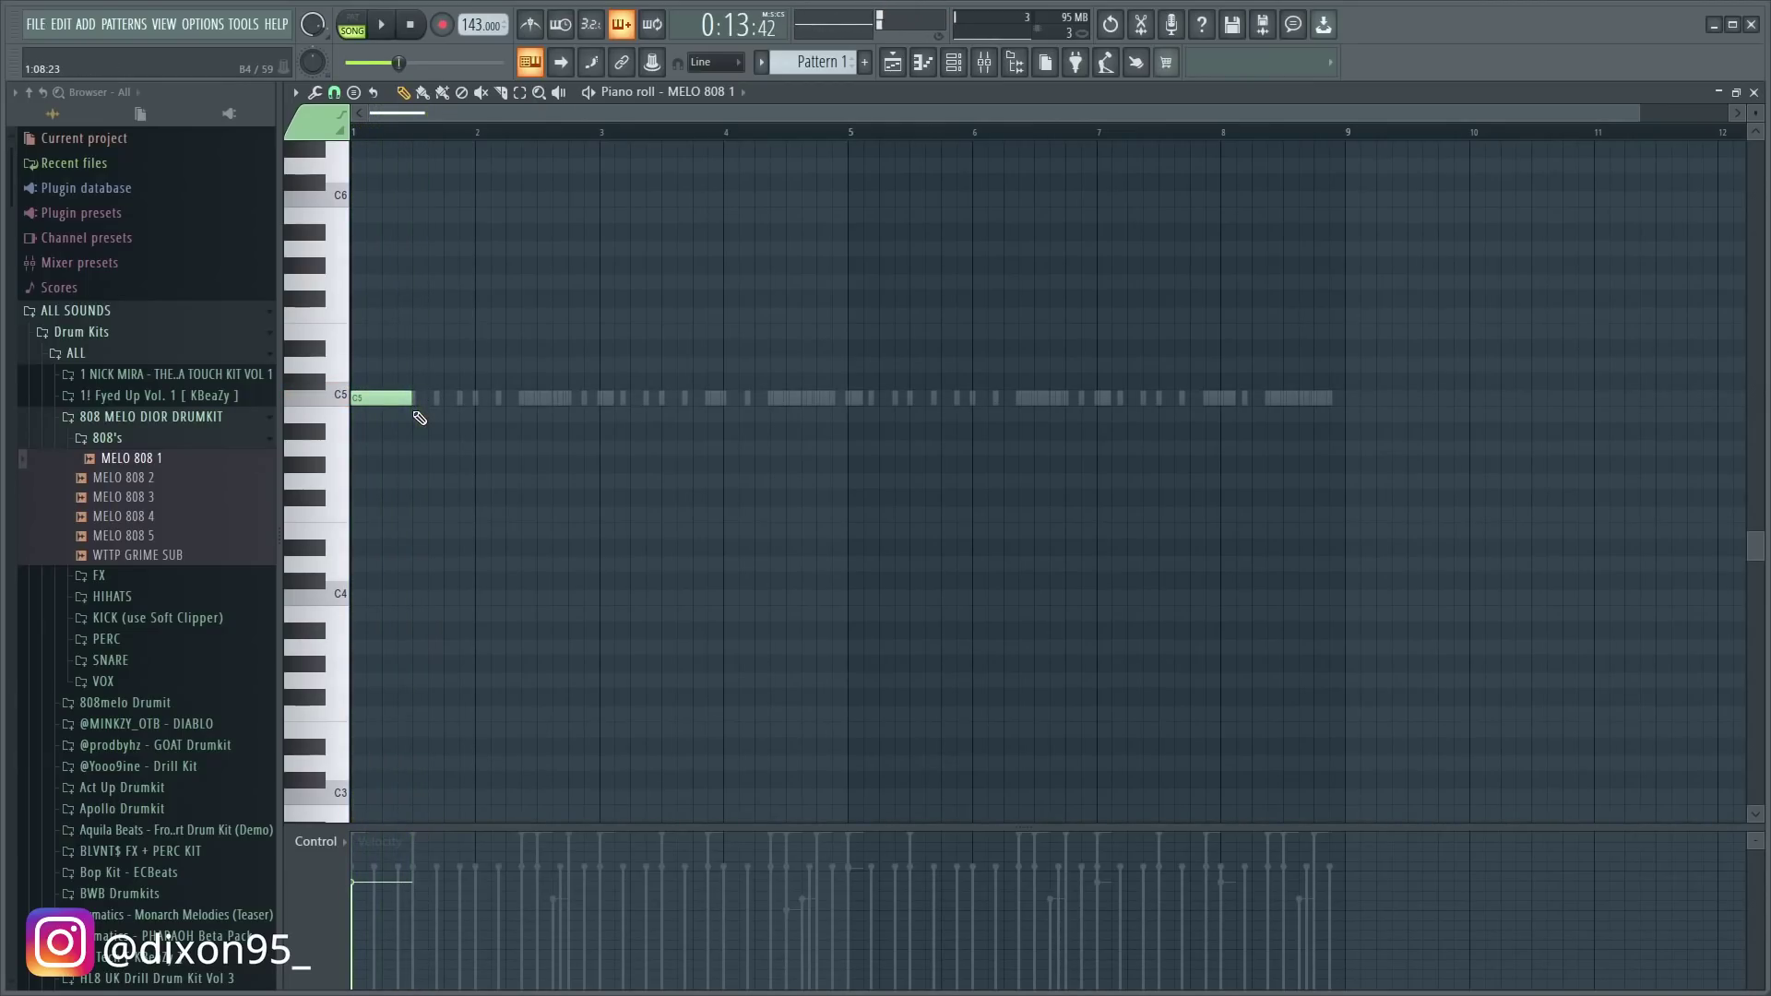
key(space)
key(space)
key(shift+Up)
key(space)
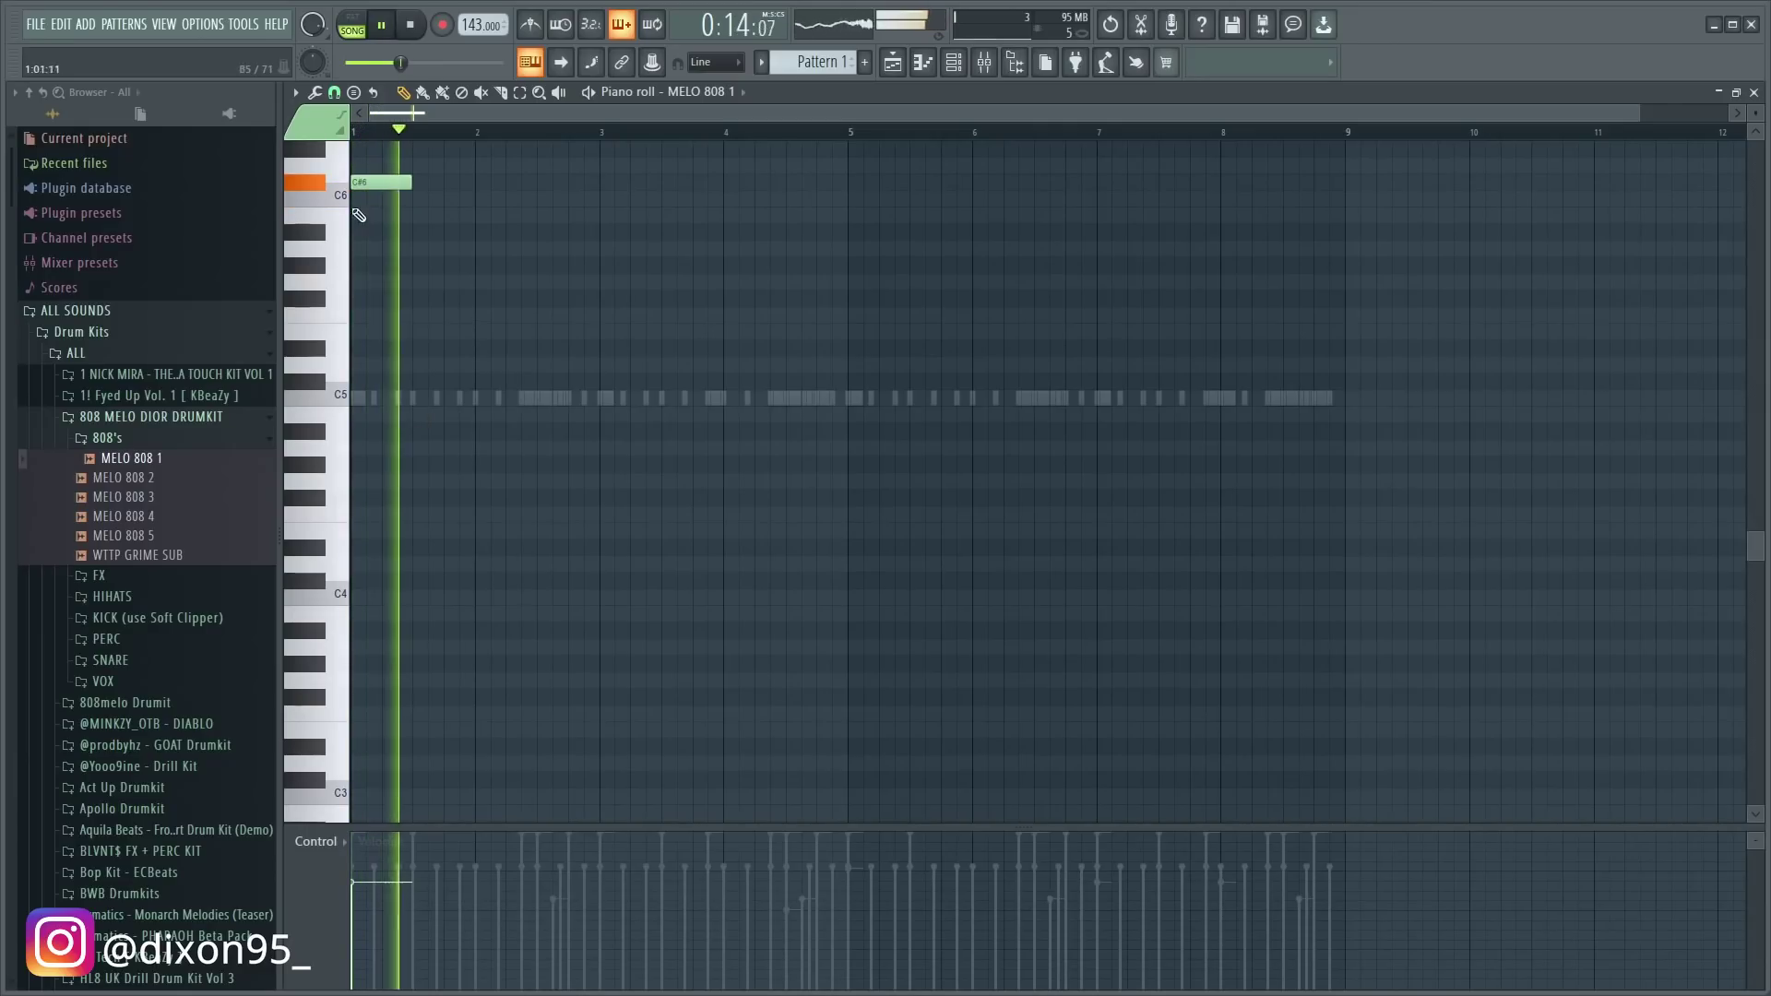
- Add half-bar C#6 808 notes at mid-bar 2, the start of bar 3 and mid-bar 4, deleting the stray pasted duplicates
click(546, 182)
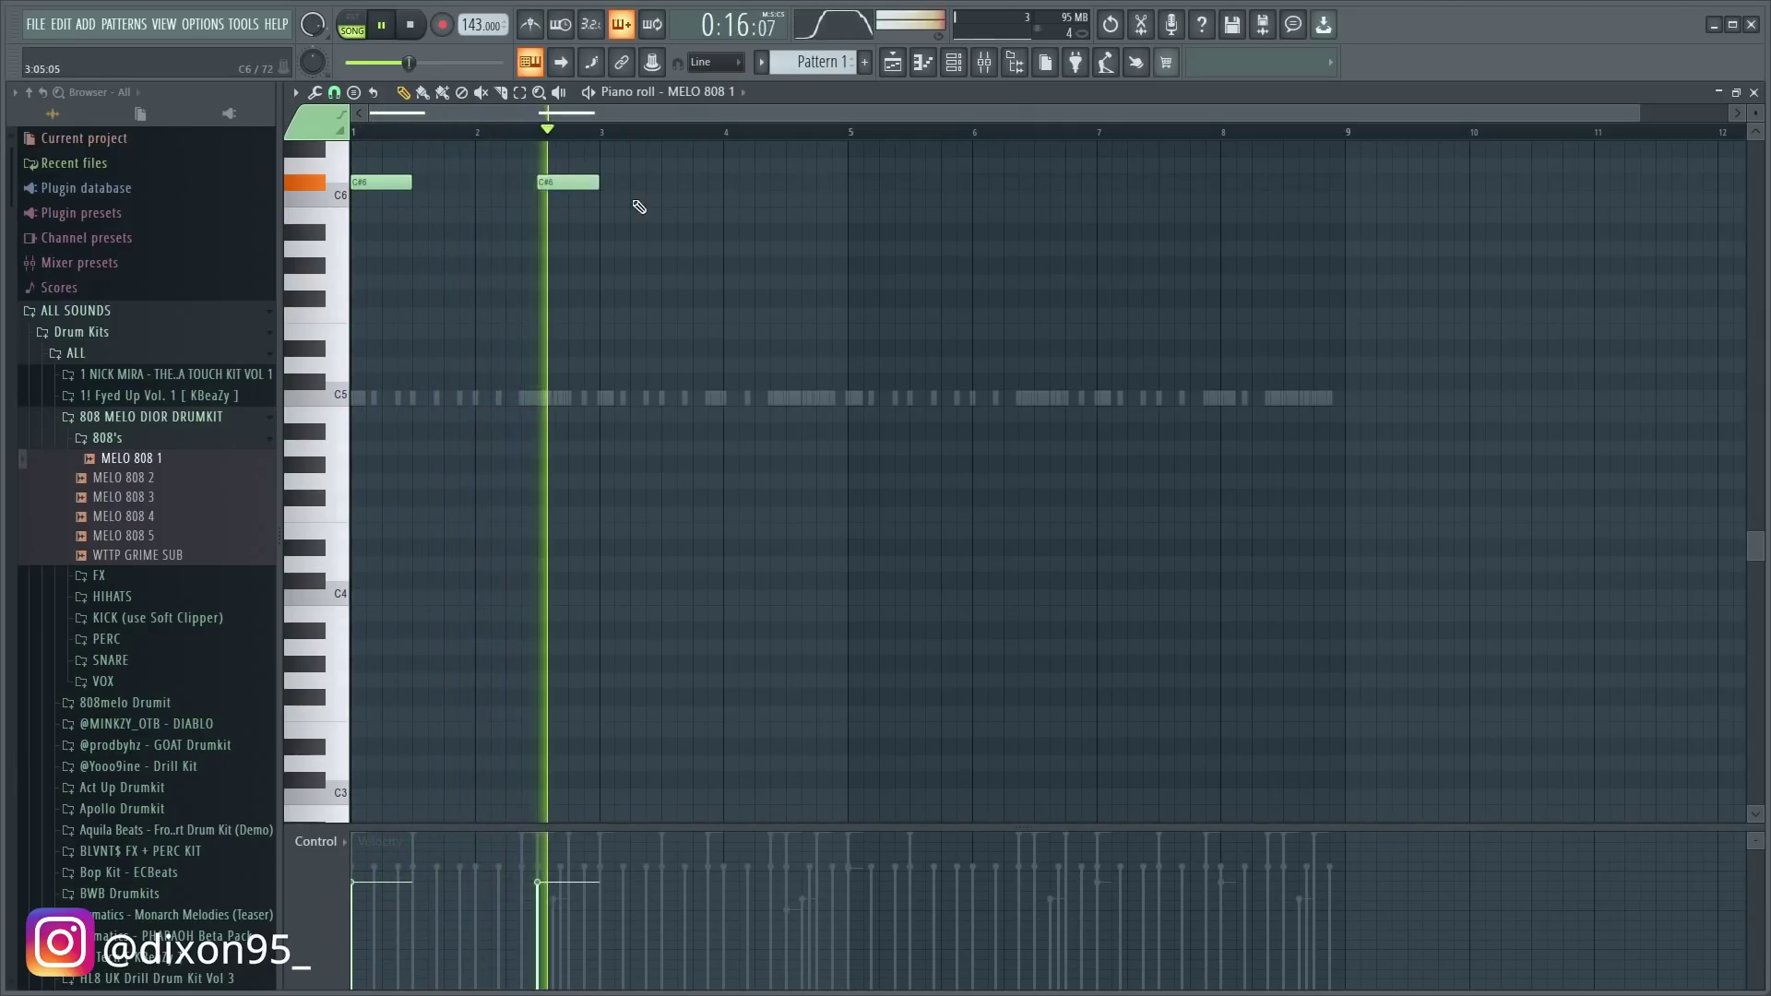
key(space)
key(space)
key(ctrl+b)
key(ctrl+v)
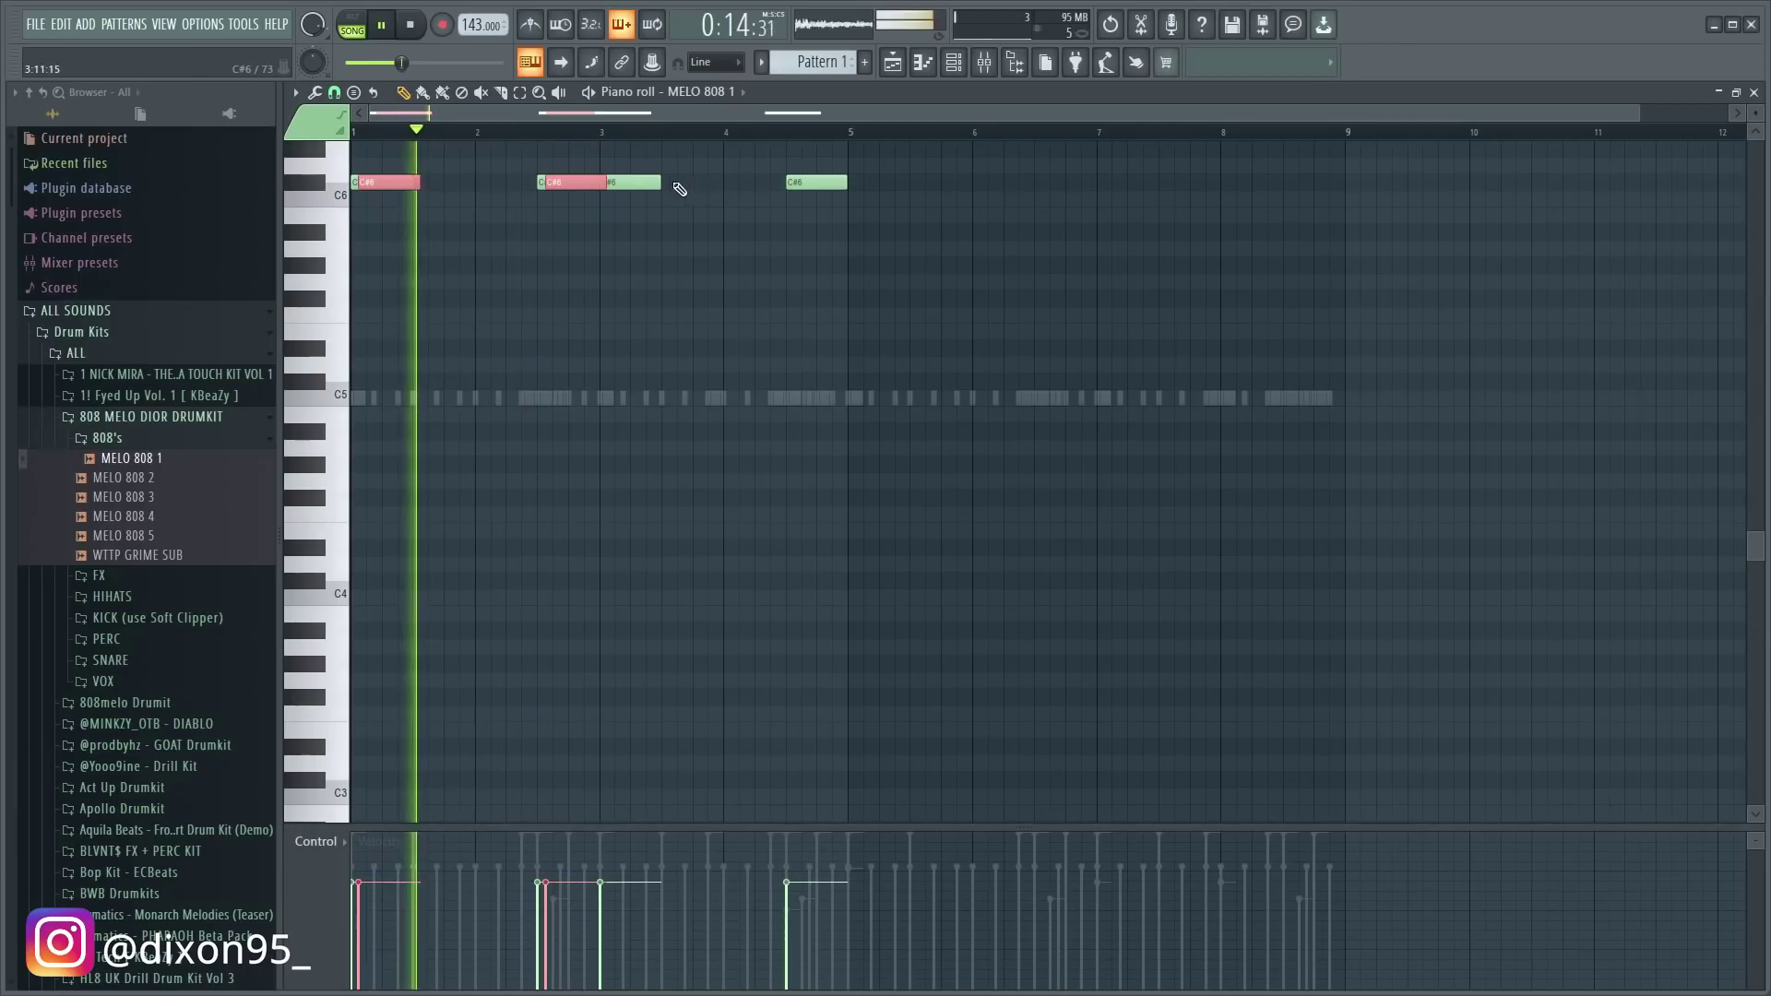
key(Delete)
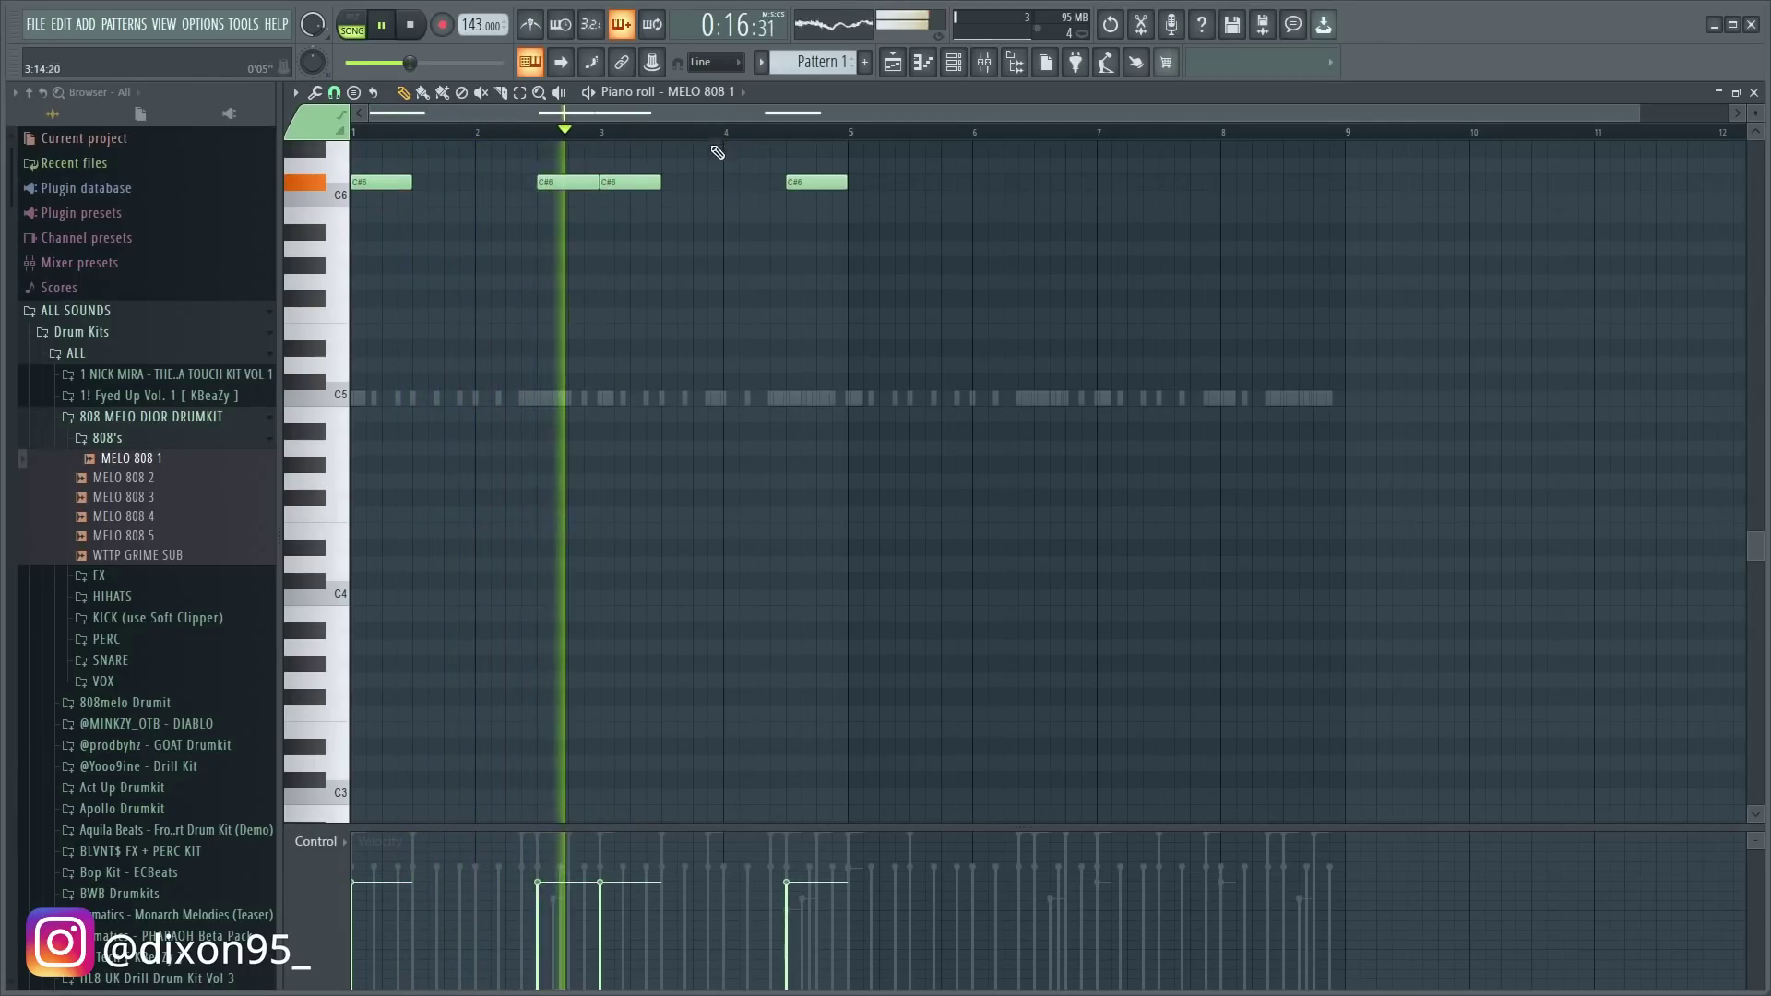
- Replace the C#6 808 note at mid-bar 4 with a half-bar A5 note and play the pattern
right_click(818, 182)
click(793, 250)
key(space)
key(space)
- Duplicate the four-bar 808 pattern into bars 5 to 8 and place A7 and G#7 slide notes on beat 4 of bar 2
key(ctrl+b)
click(917, 281)
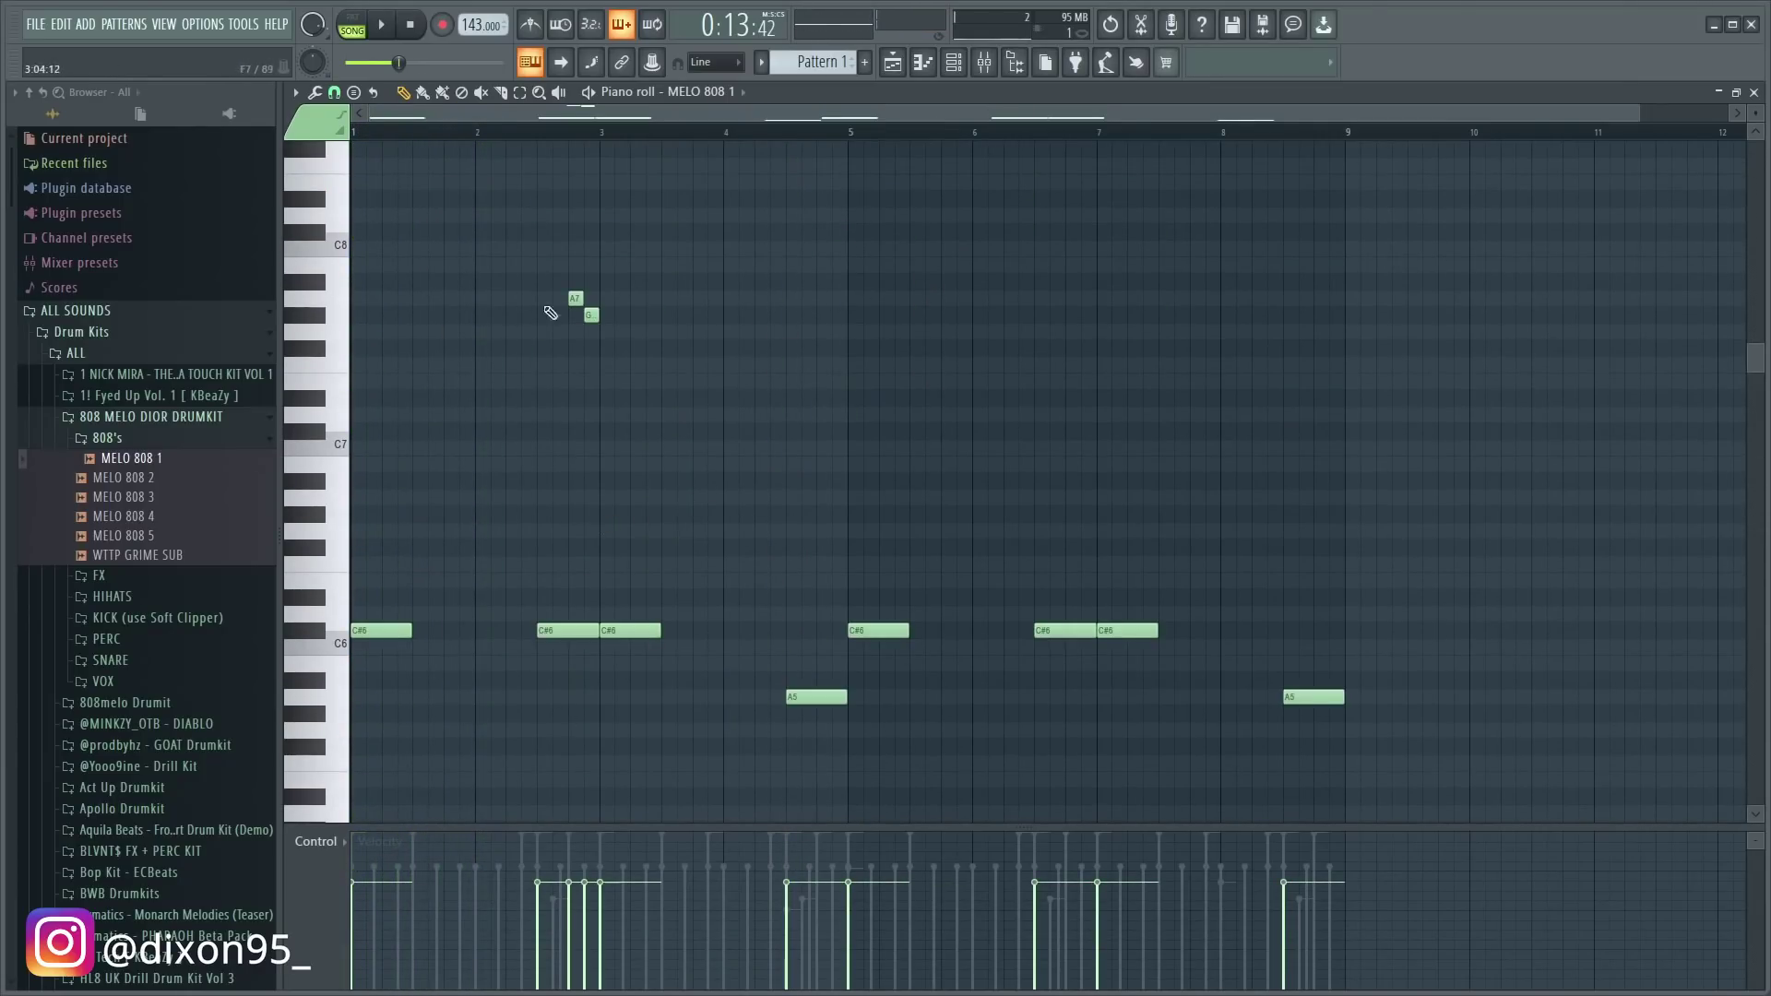
drag(1365, 737, 349, 159)
drag(1534, 803, 351, 239)
click(535, 196)
- Shorten the A7 and G#7 slide notes in bar 2 to thin slivers using 1/3 step snap, and restore Line snap
click(335, 94)
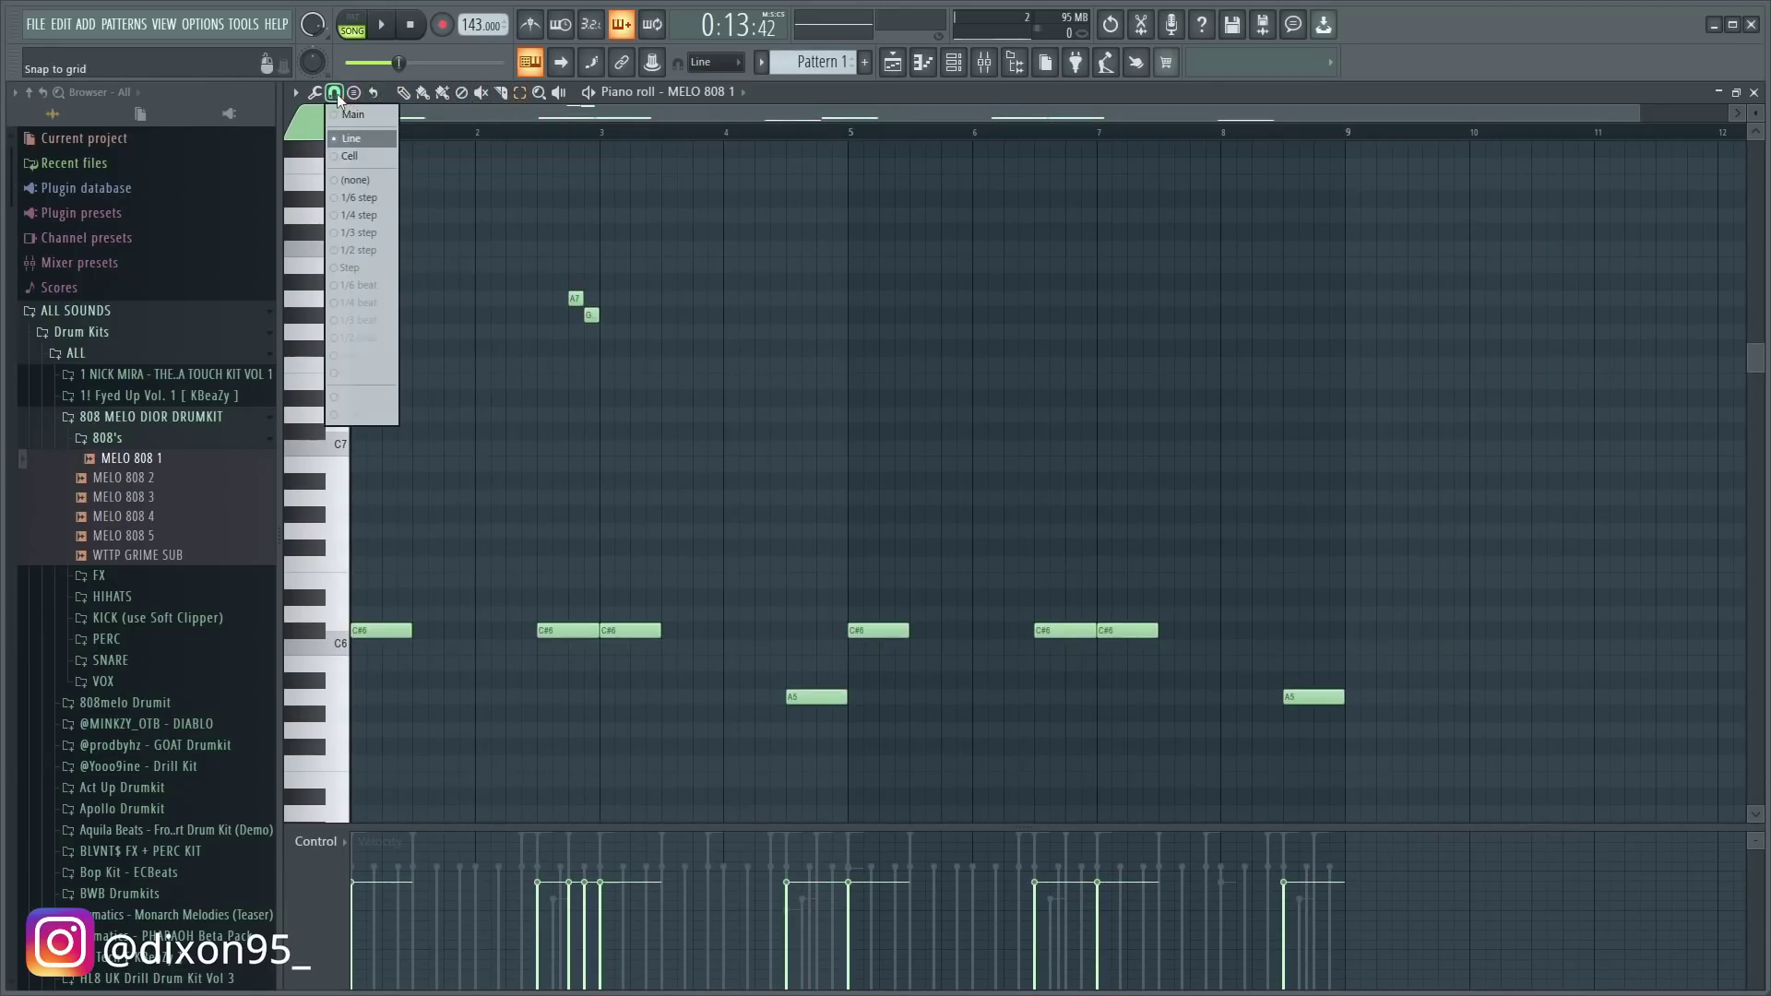
click(361, 232)
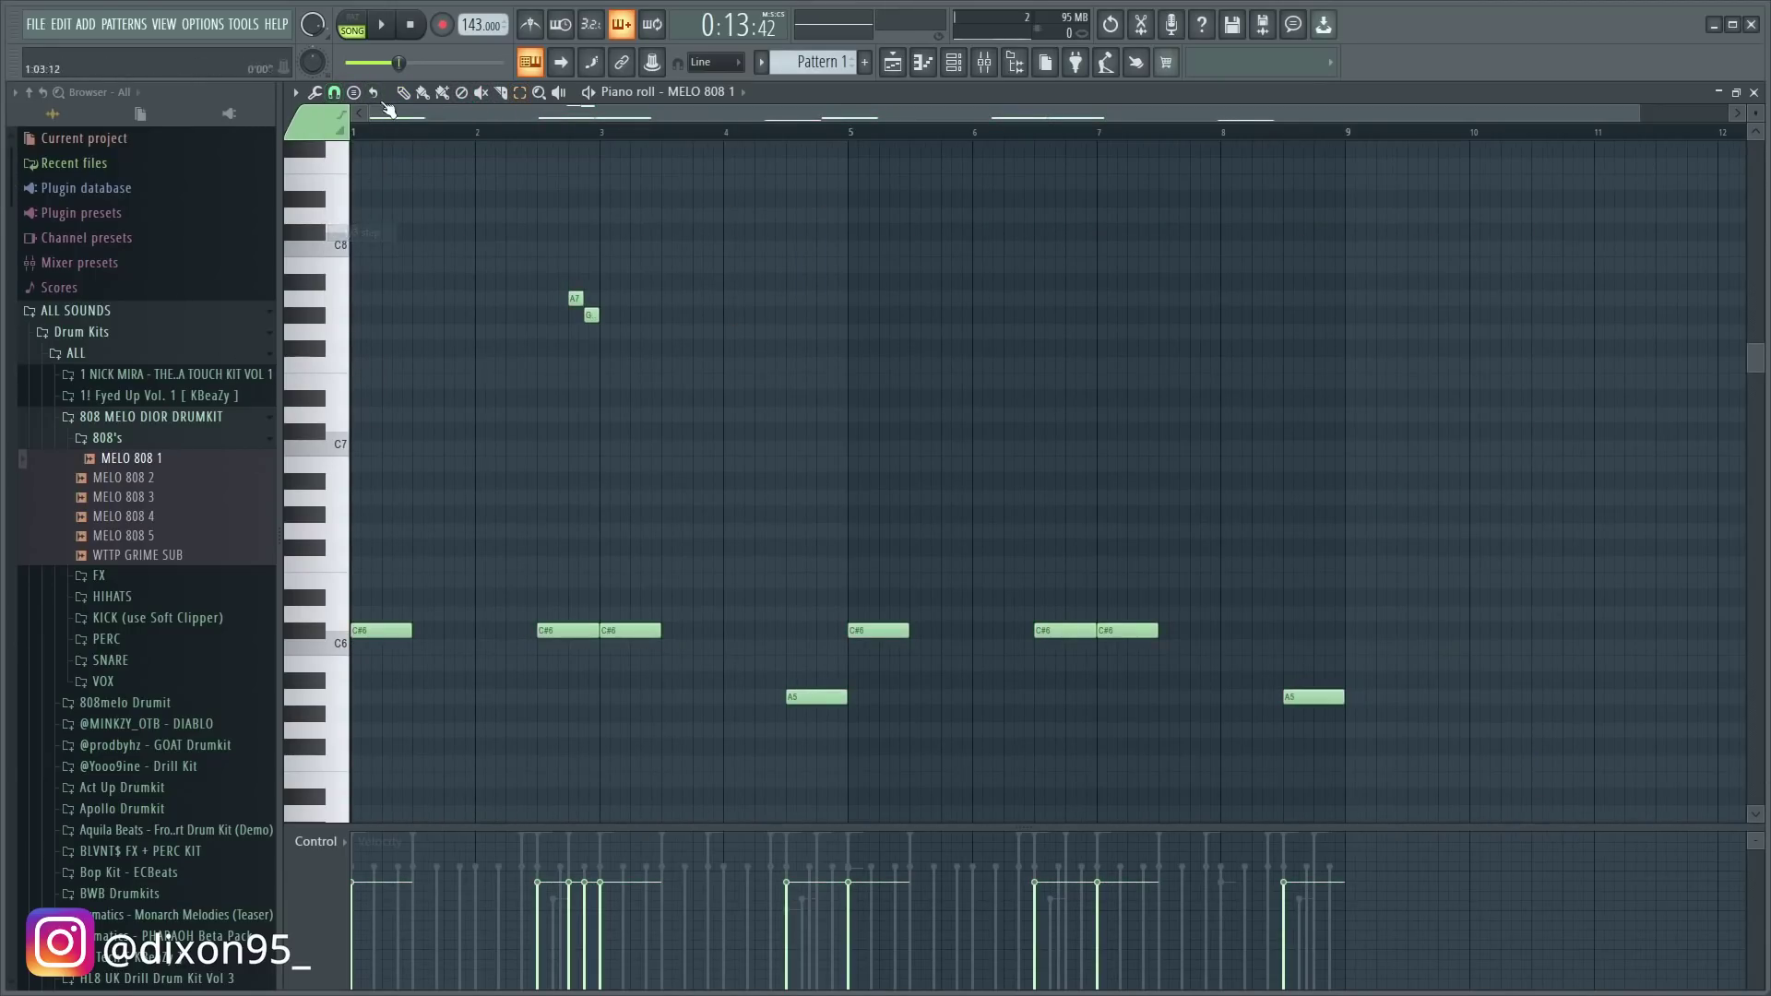
double_click(576, 297)
click(980, 591)
drag(1639, 114, 1249, 115)
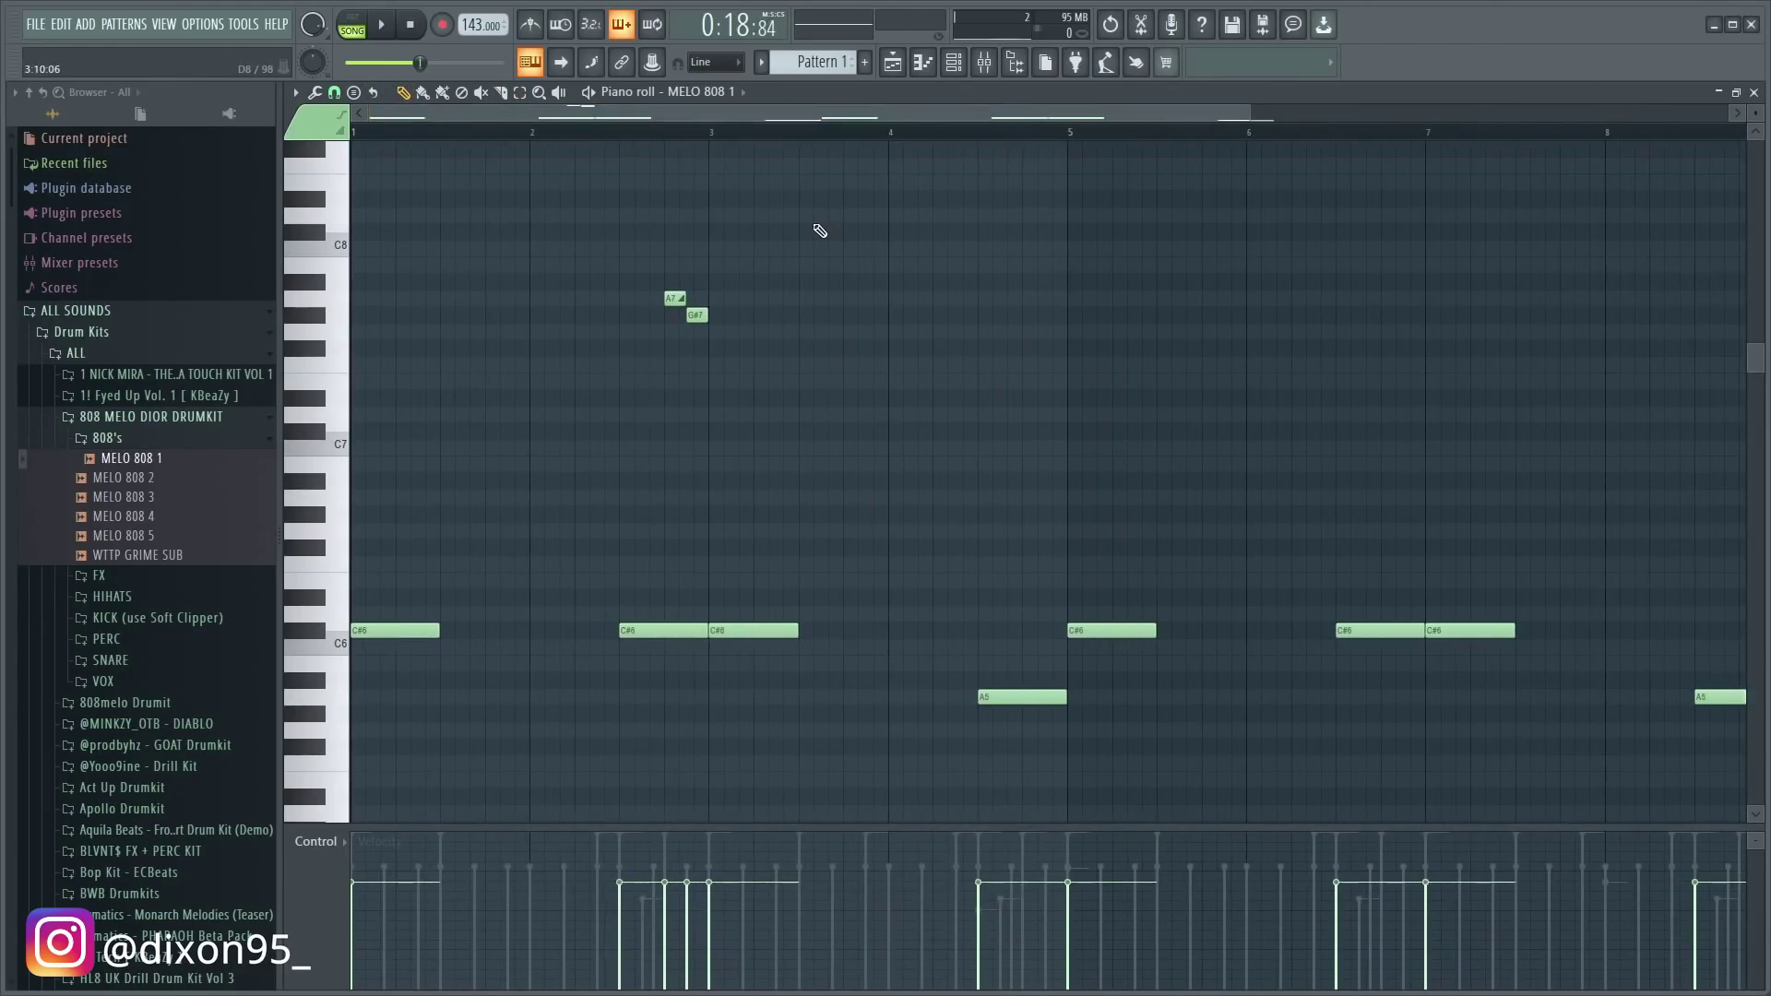
key(space)
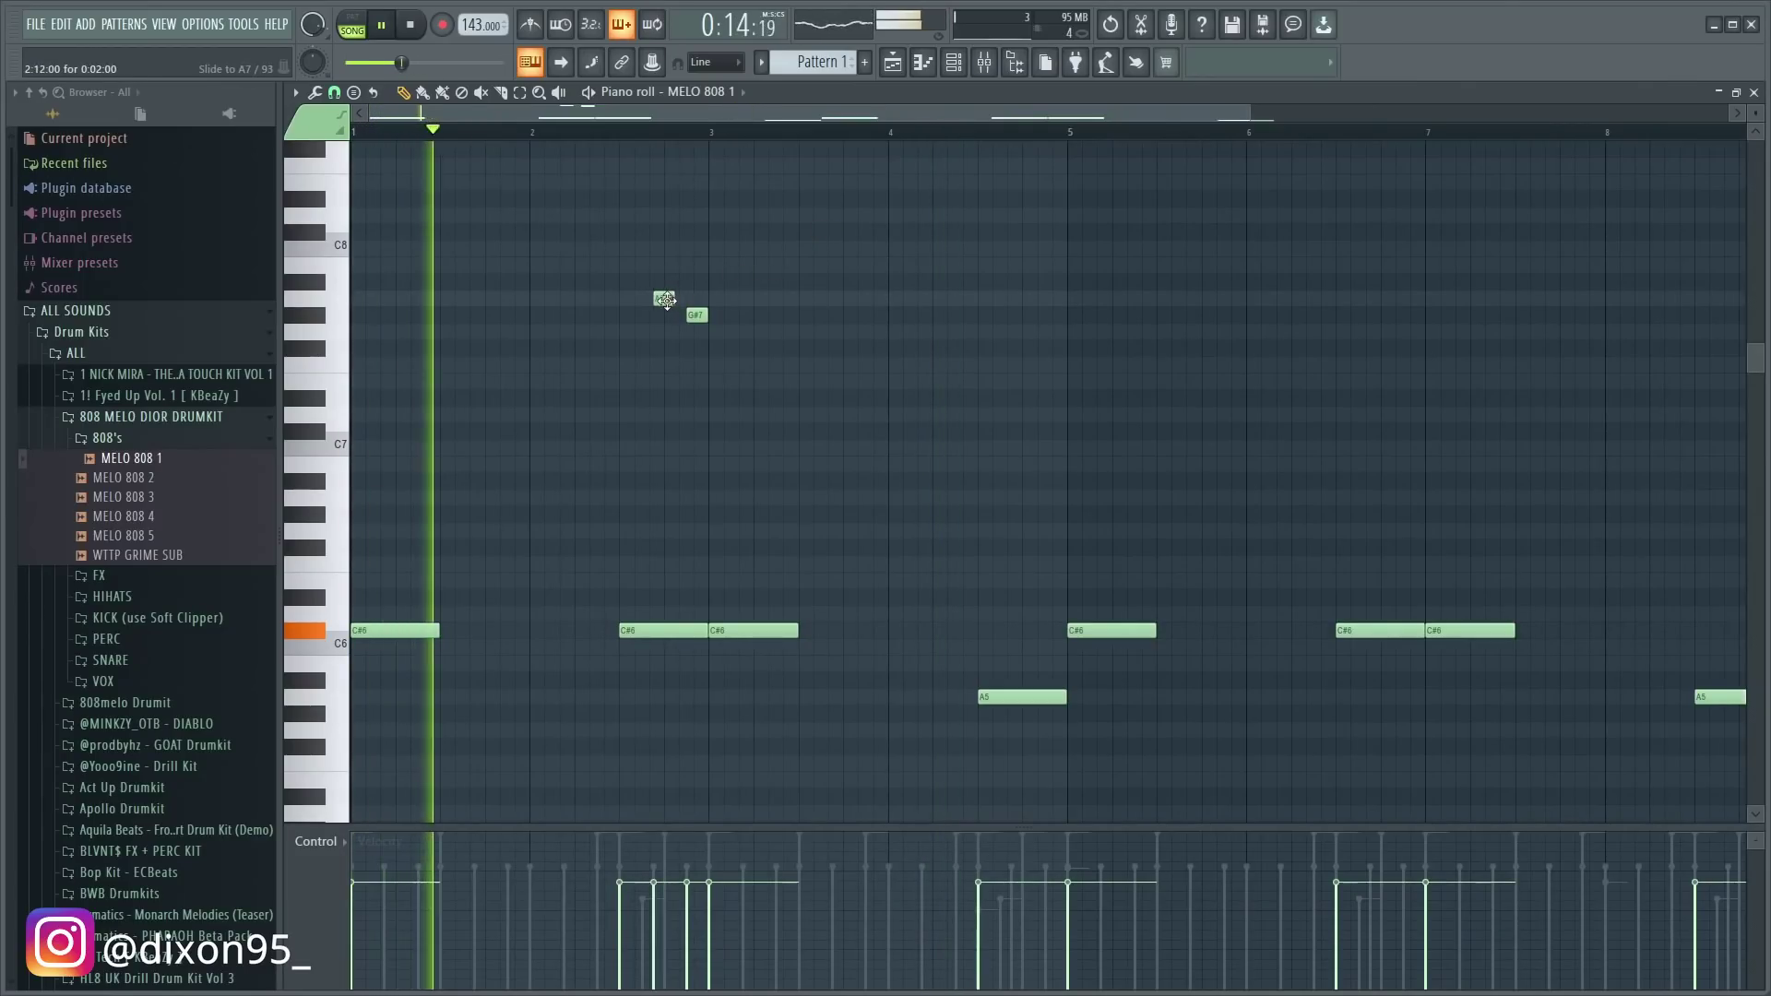
mouse_move(678, 298)
mouse_down()
mouse_move(660, 298)
mouse_move(690, 317)
mouse_up()
key(space)
click(351, 96)
click(355, 138)
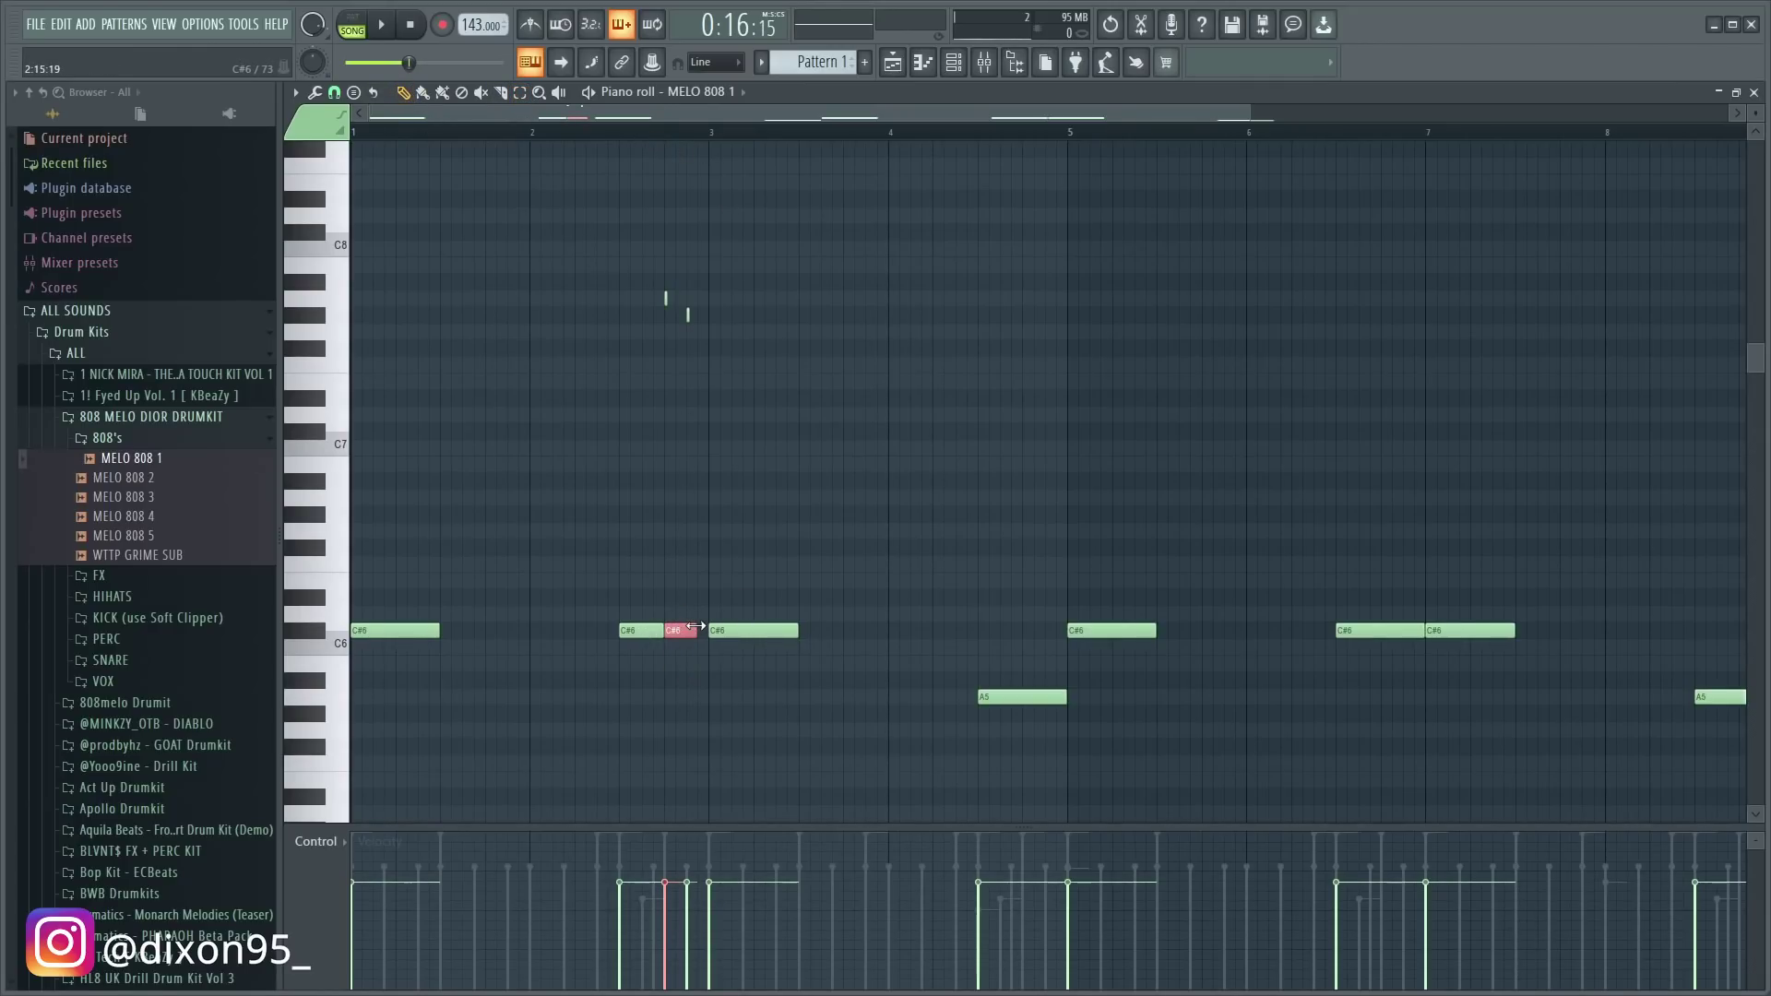
- Split the mid-bar 2 C#6 808 note into three shorter C#6 notes beneath the slides and play the passage from mid-bar 2
click(625, 136)
key(space)
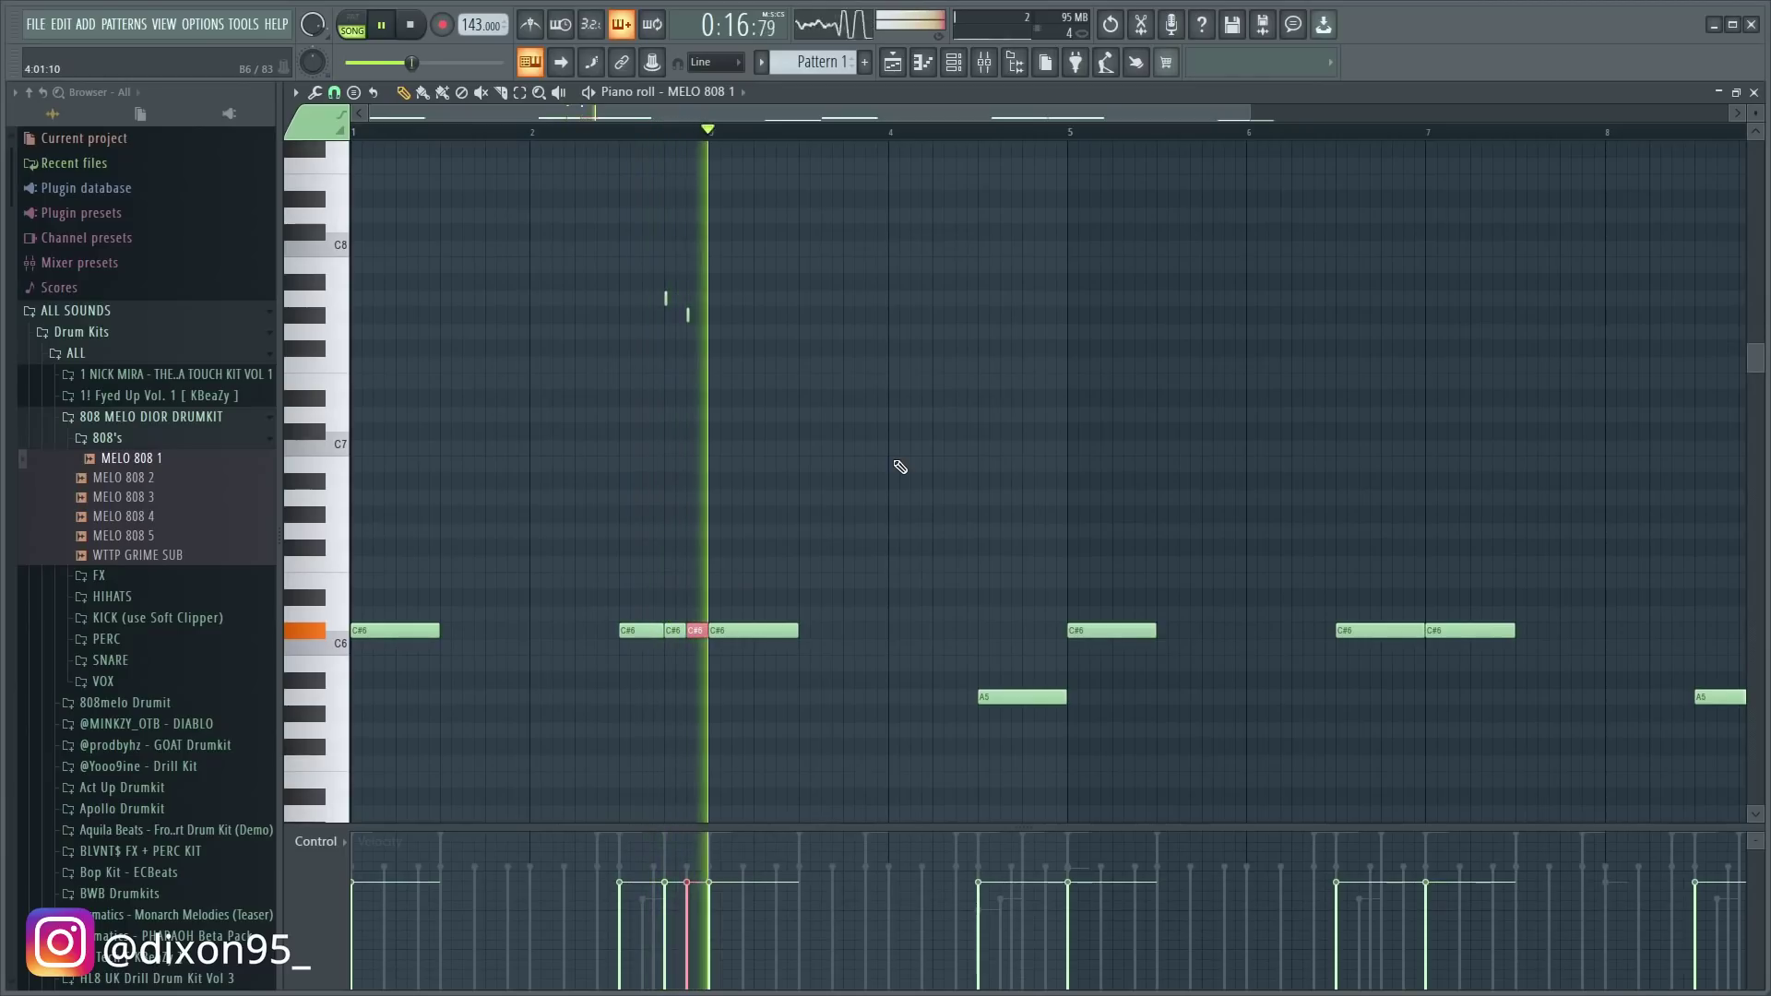
key(space)
click(532, 379)
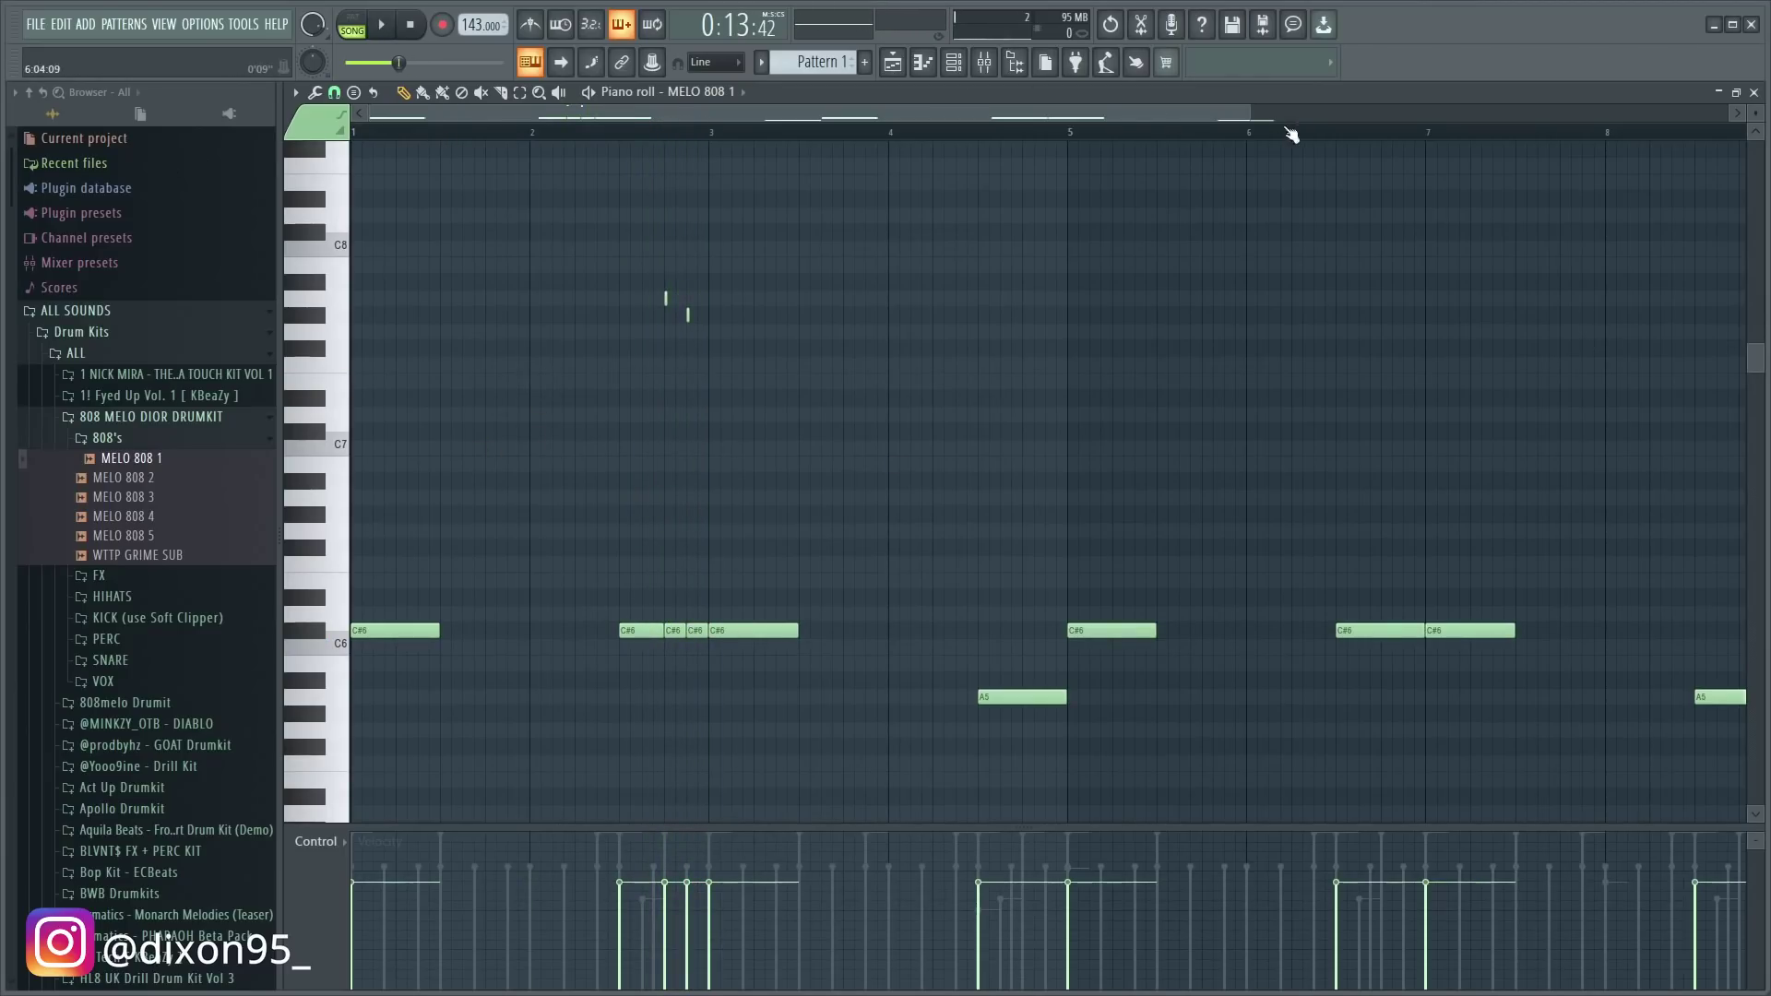
- Fill the second half of bar 4 with a short C#6, three A5 notes and C#7 and G#7 slides, and play it back
drag(1248, 109, 1732, 111)
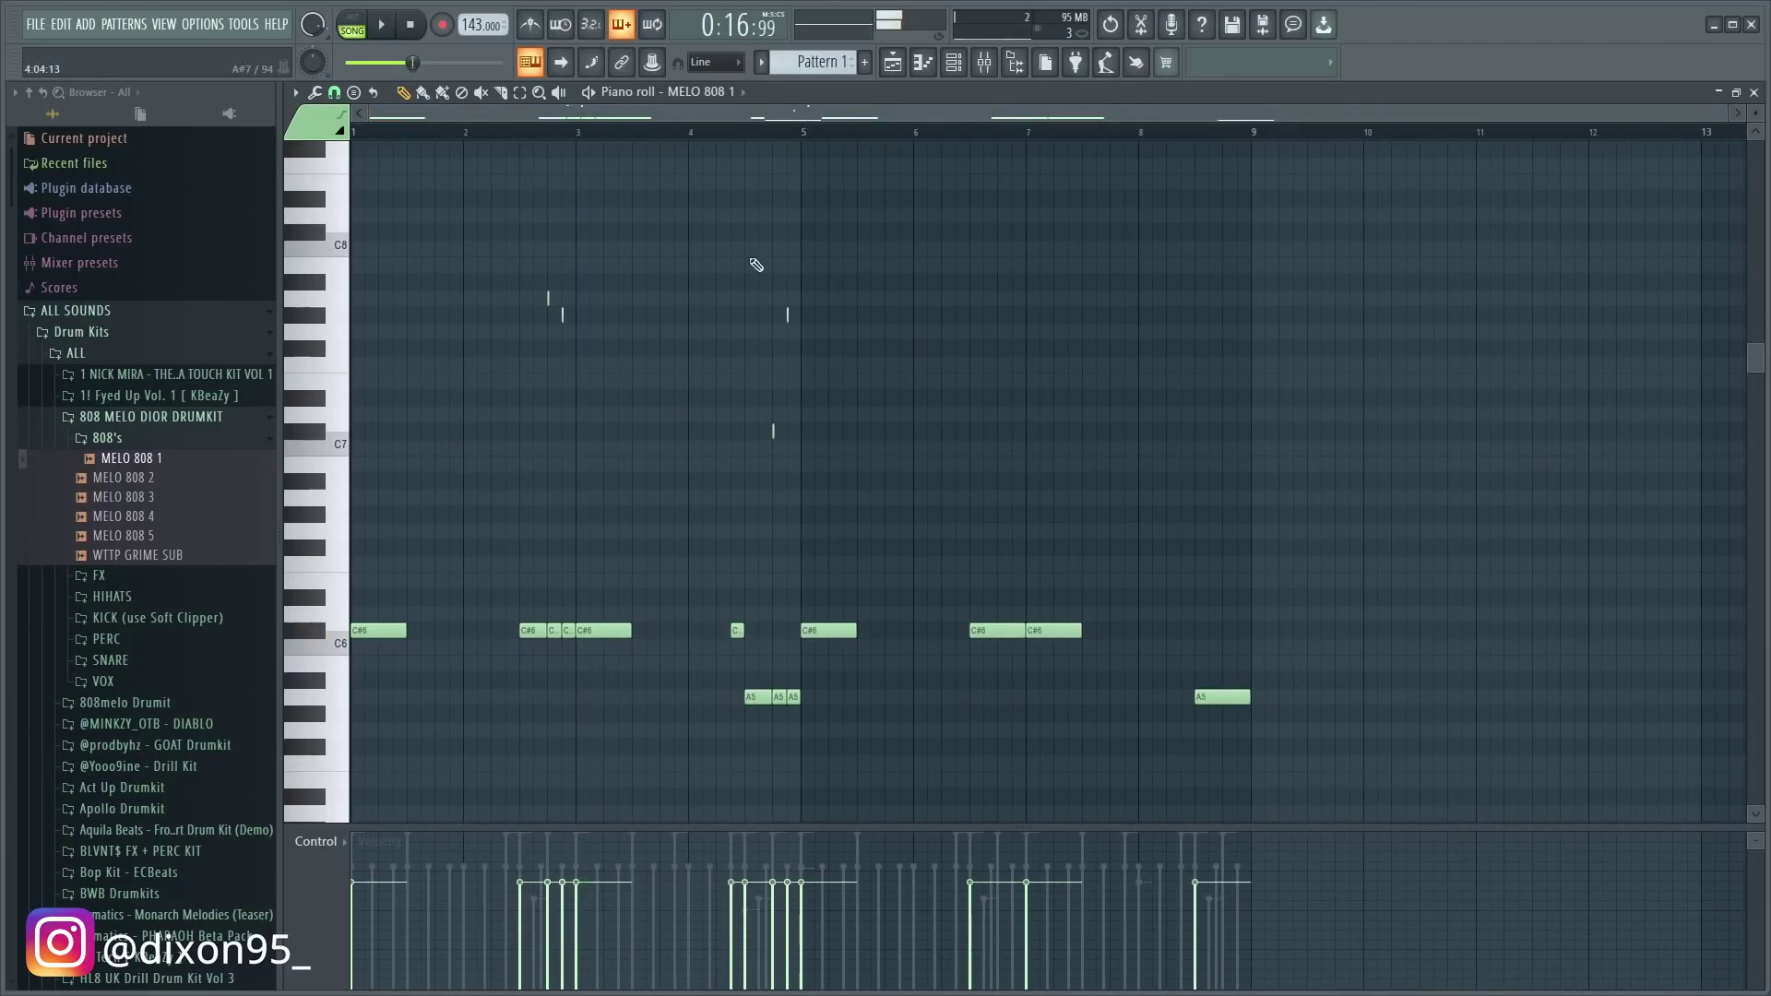
key(space)
click(735, 134)
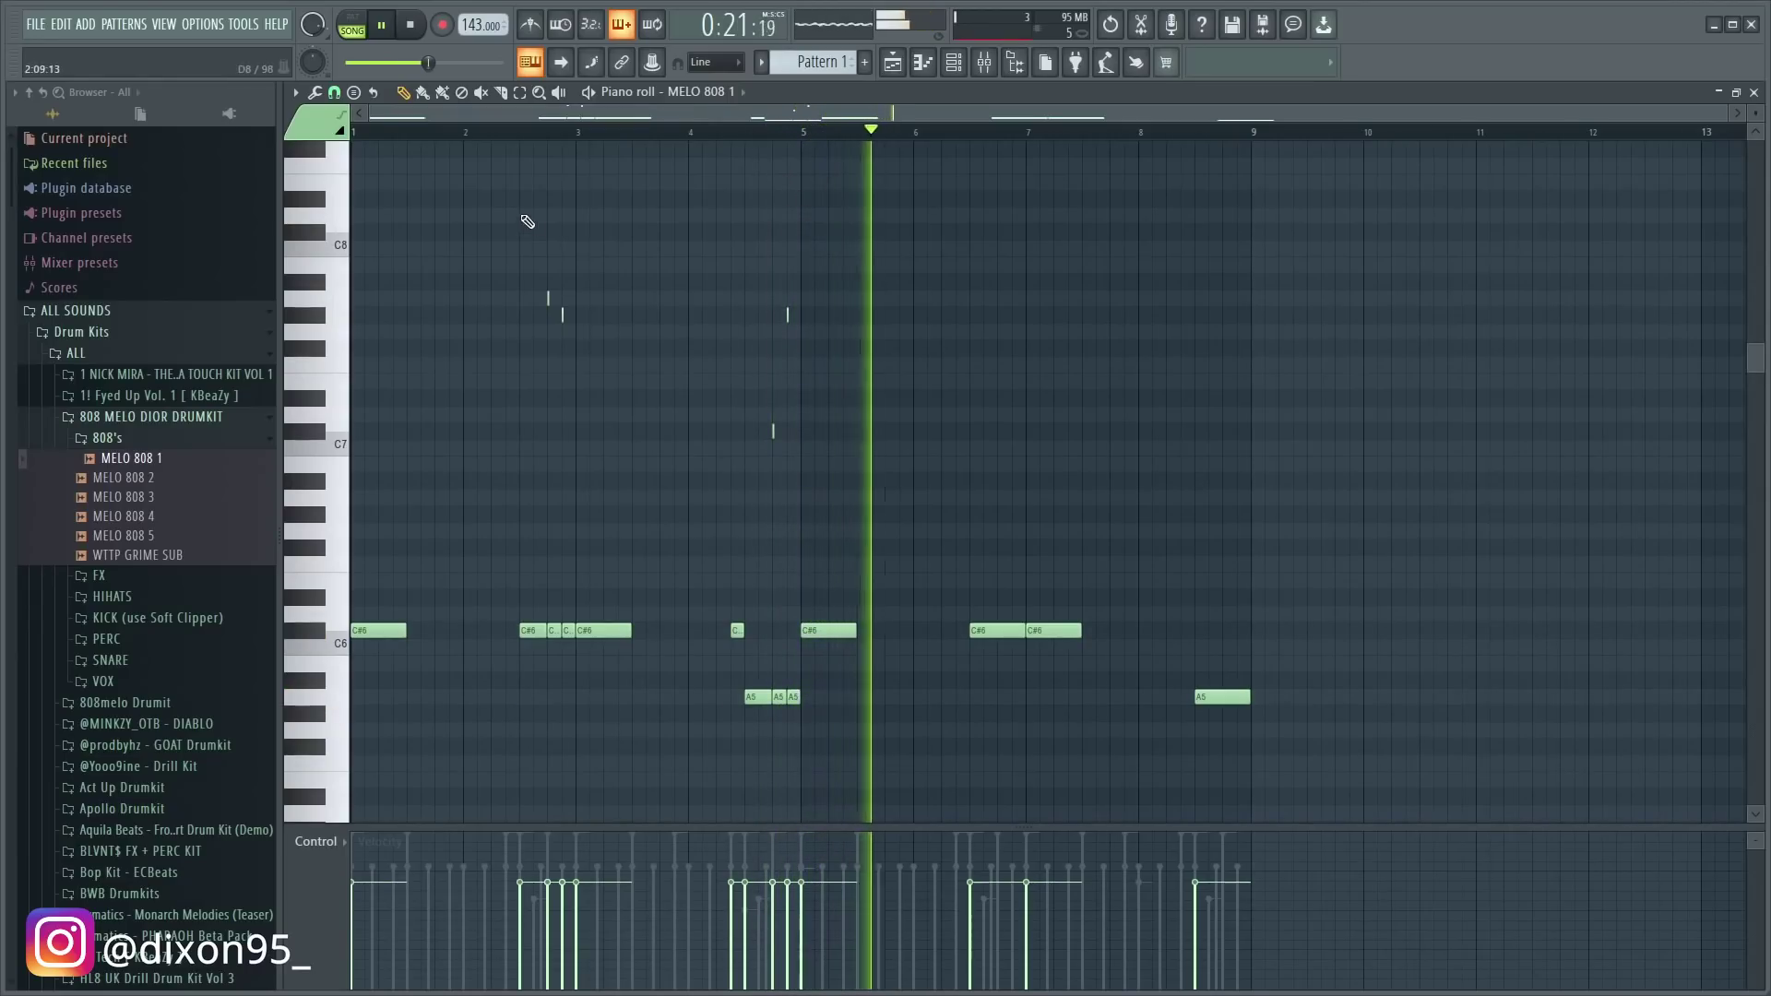
click(807, 132)
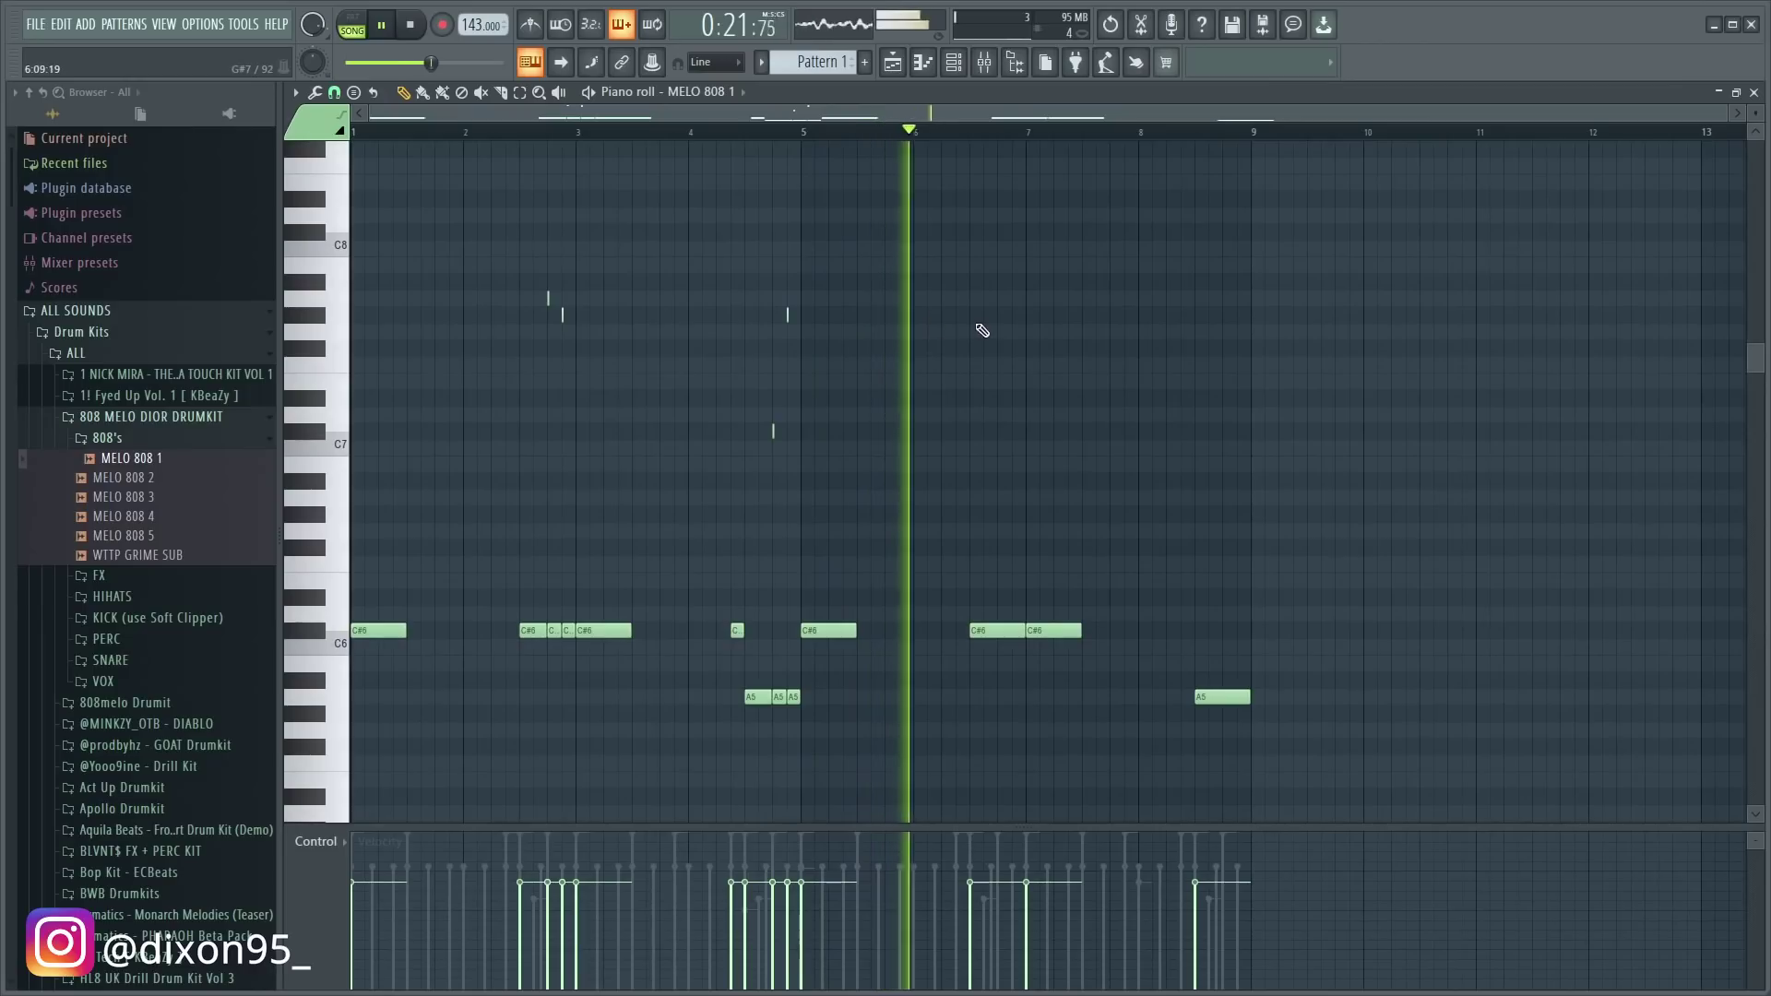
- Add descending A7, G#7, E7 and C#7 slide notes across the second half of bar 6 and play them back
key(space)
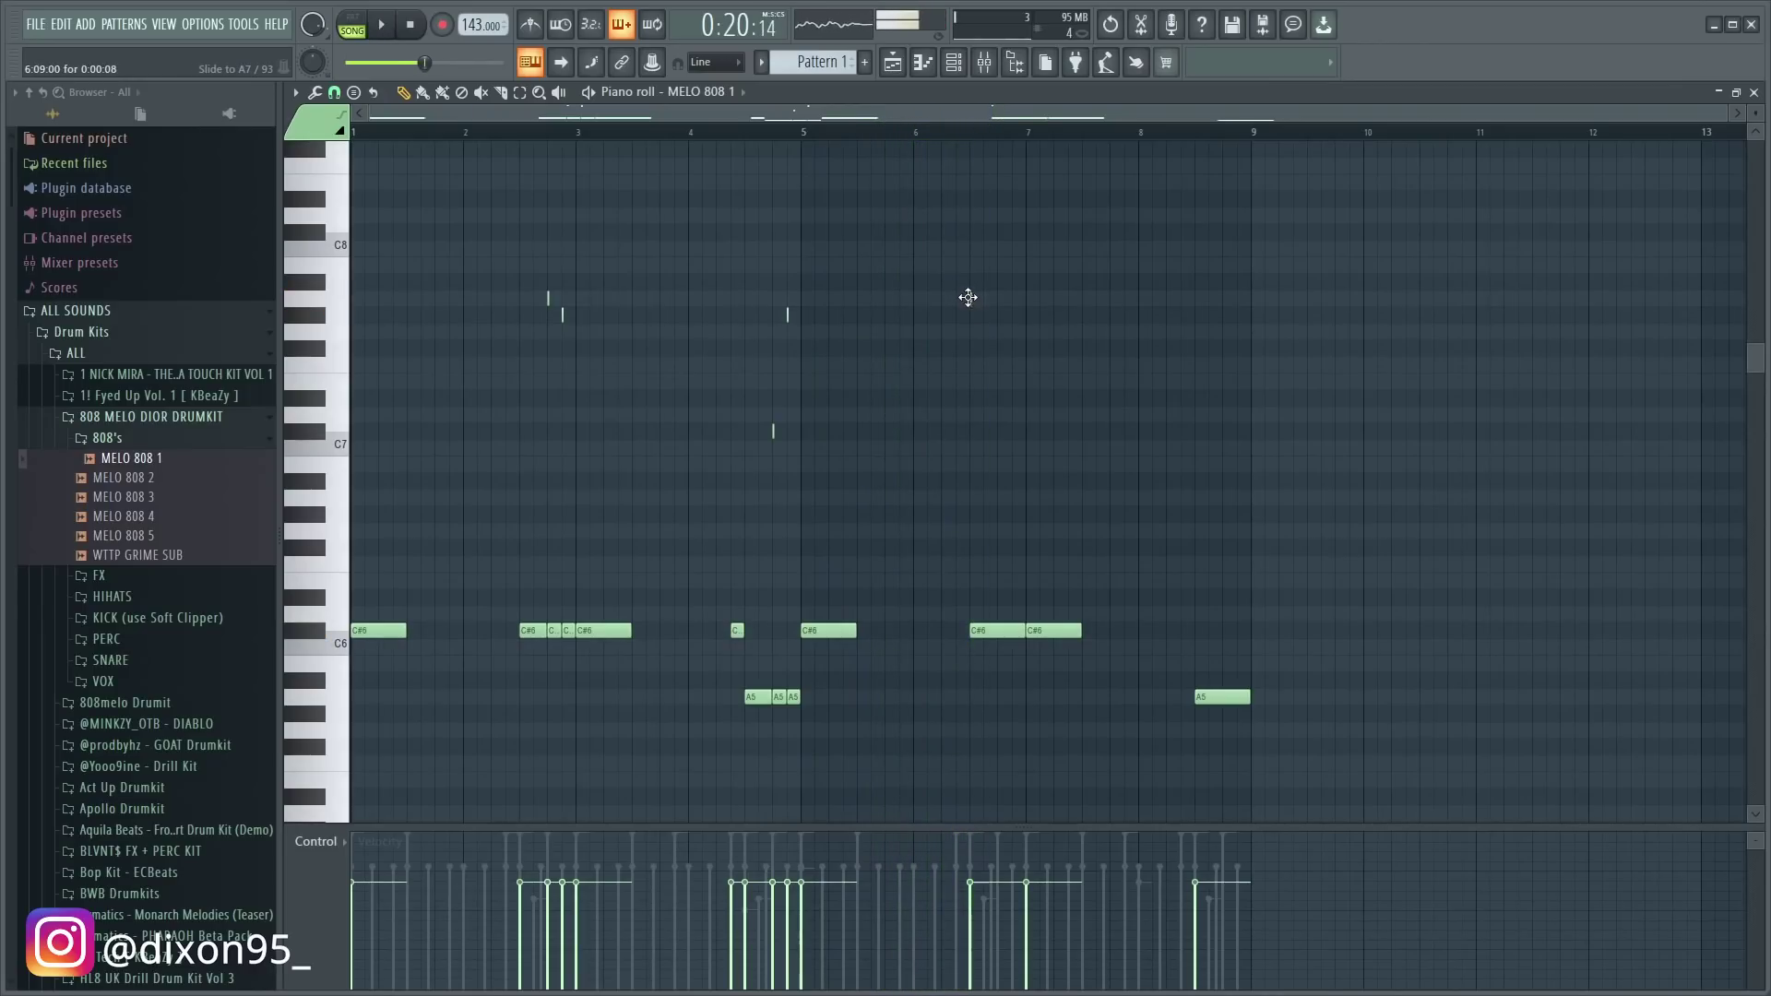
click(984, 314)
key(space)
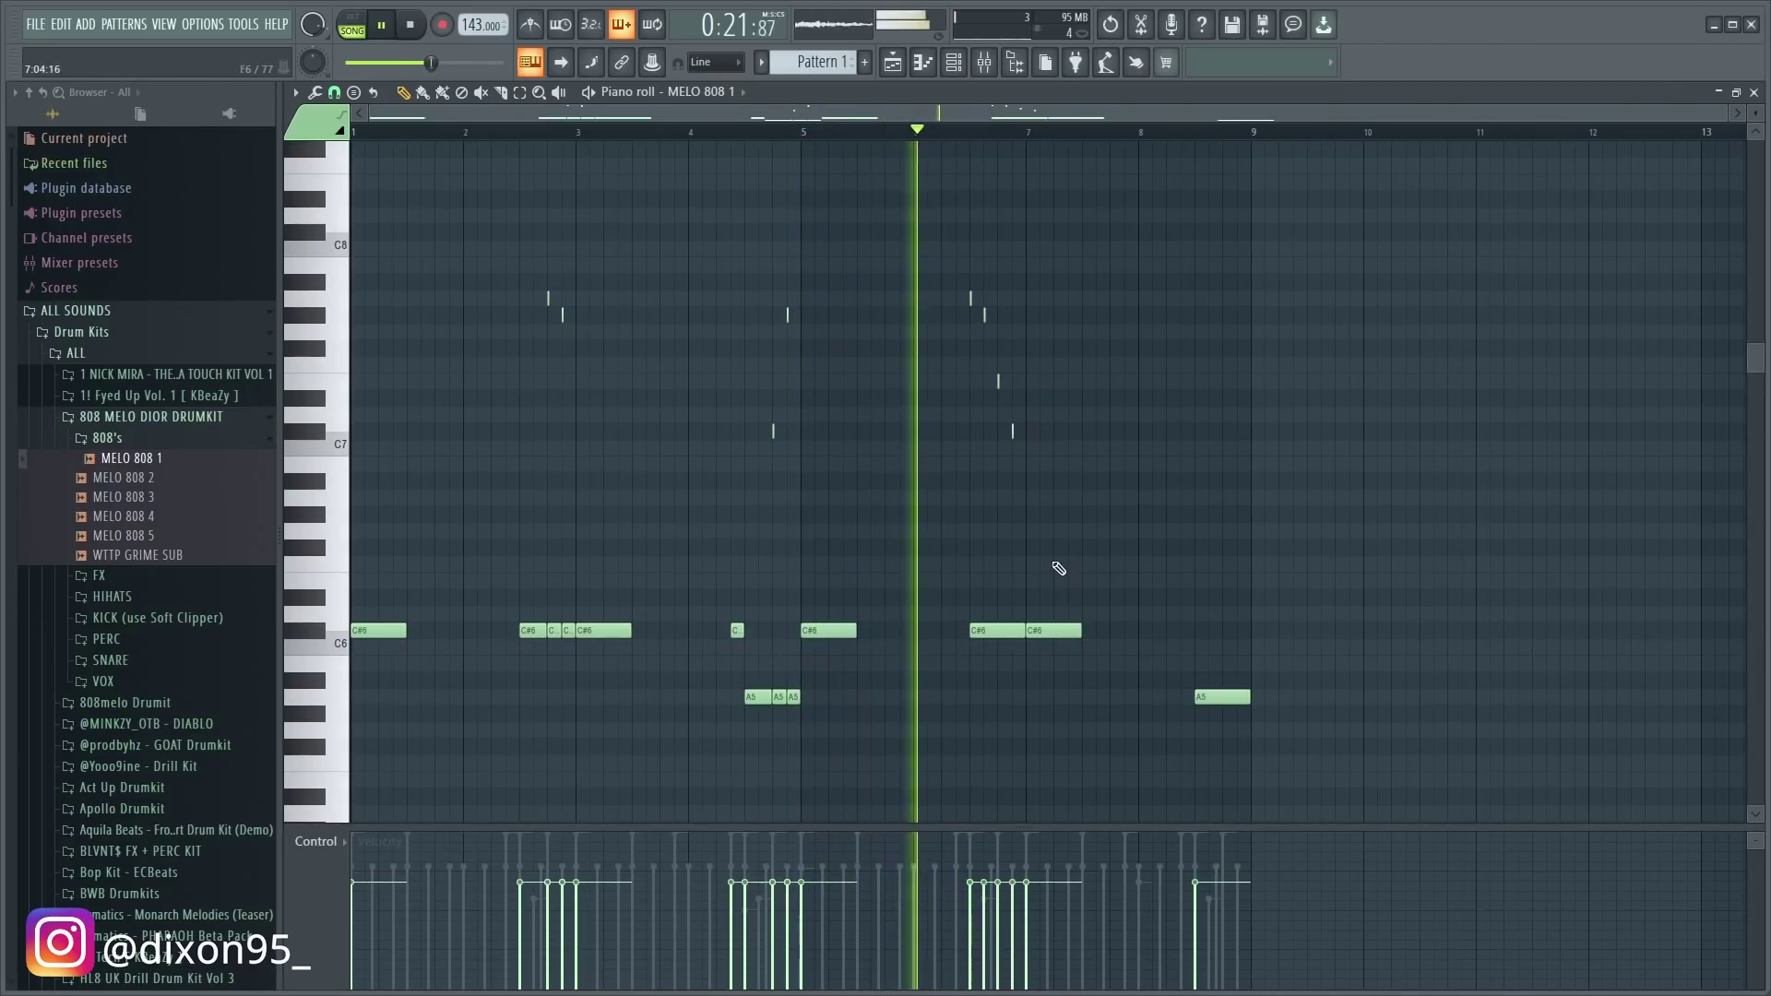
key(space)
key(space)
- Shorten the mid-bar 6 C#6 note and repeat it as four consecutive short notes leading up to bar 7
drag(1022, 633, 978, 634)
key(space)
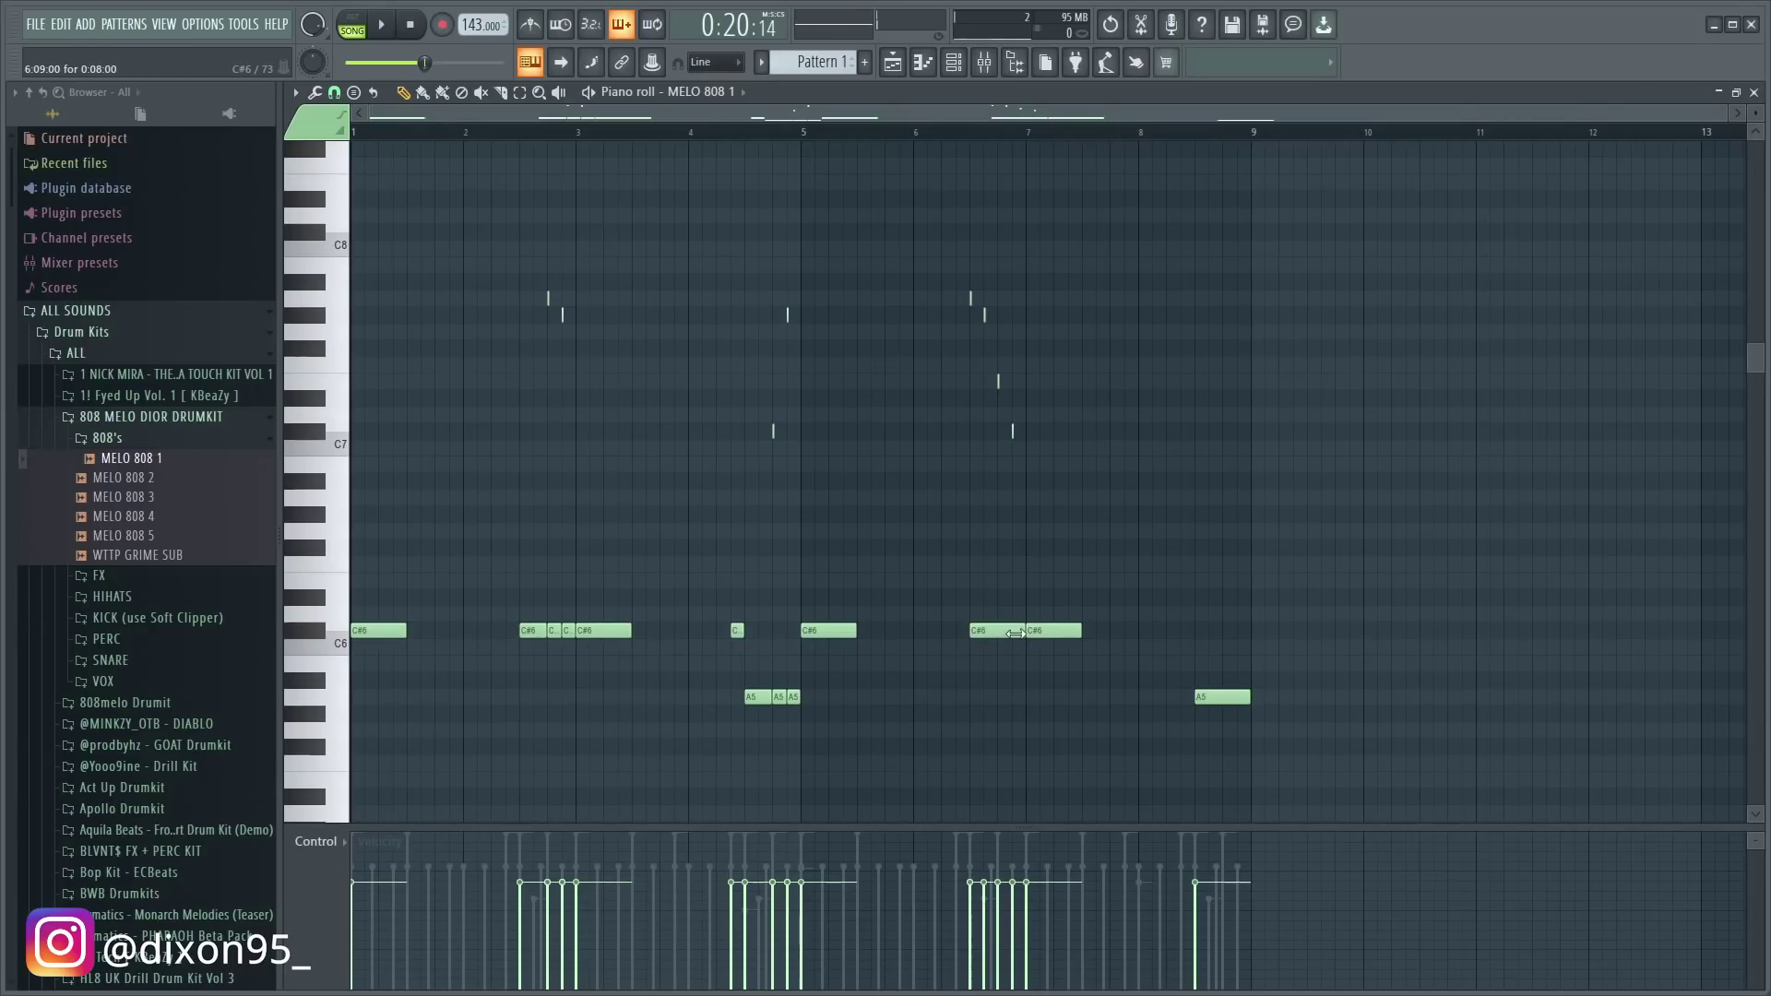
key(space)
key(space)
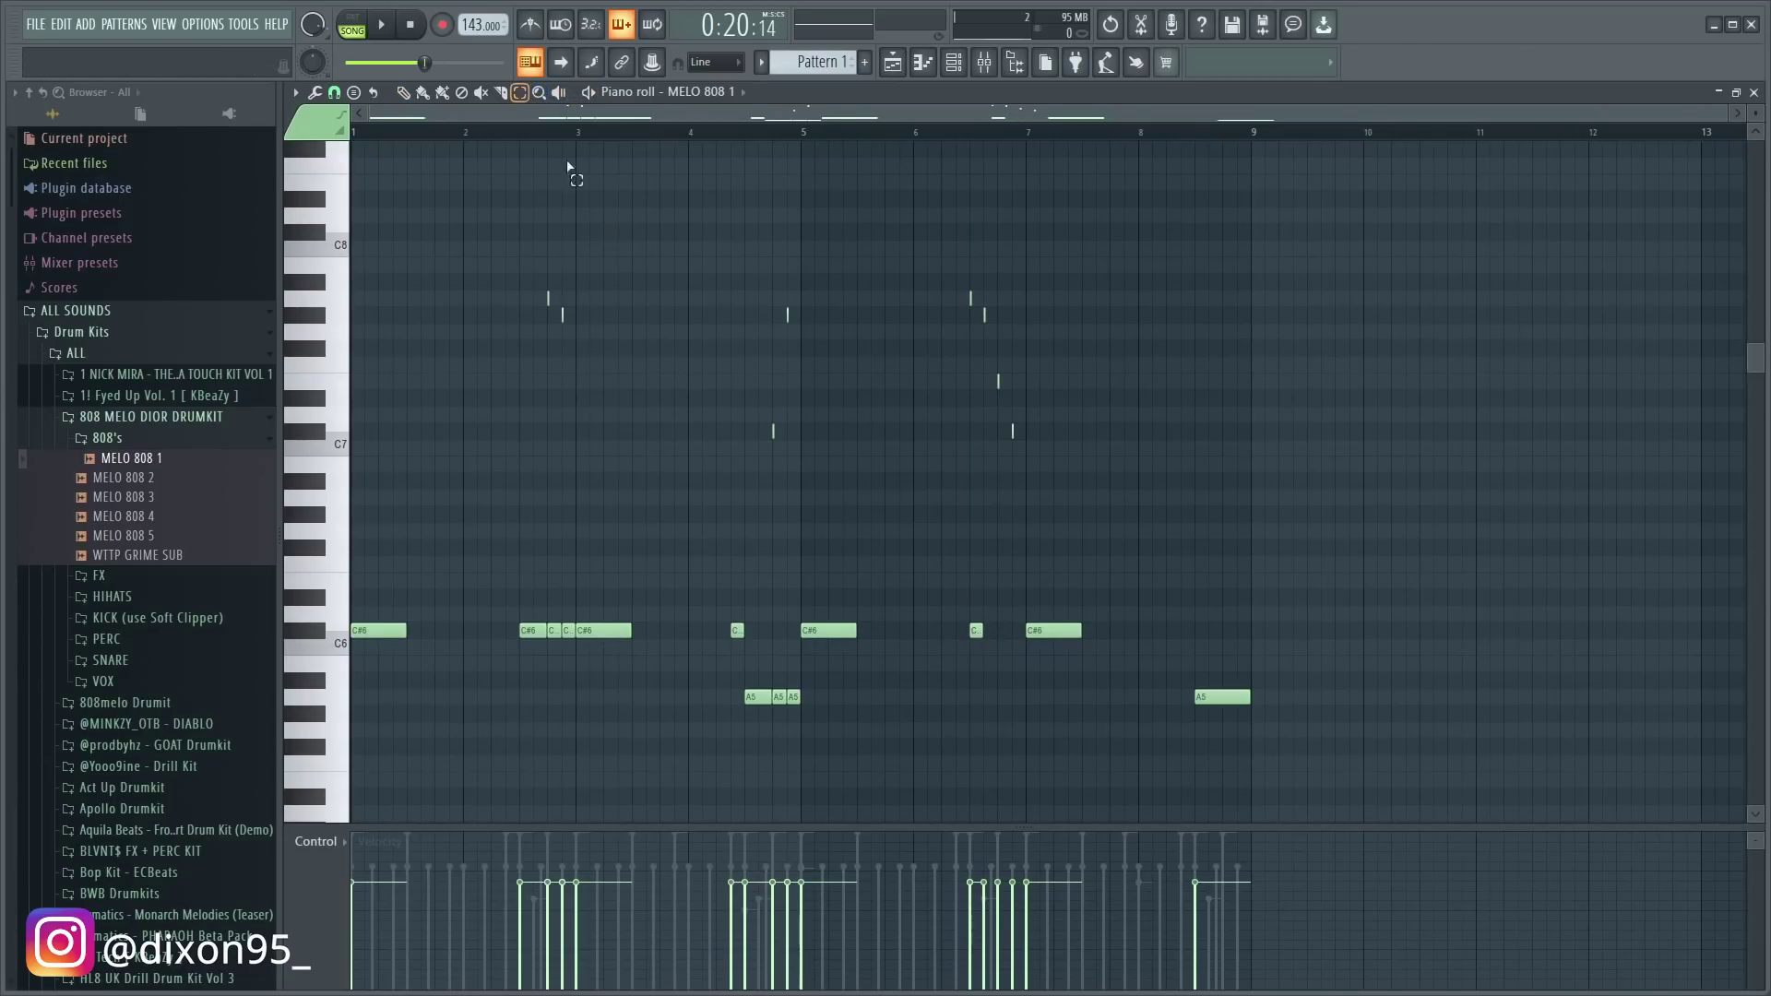
key(space)
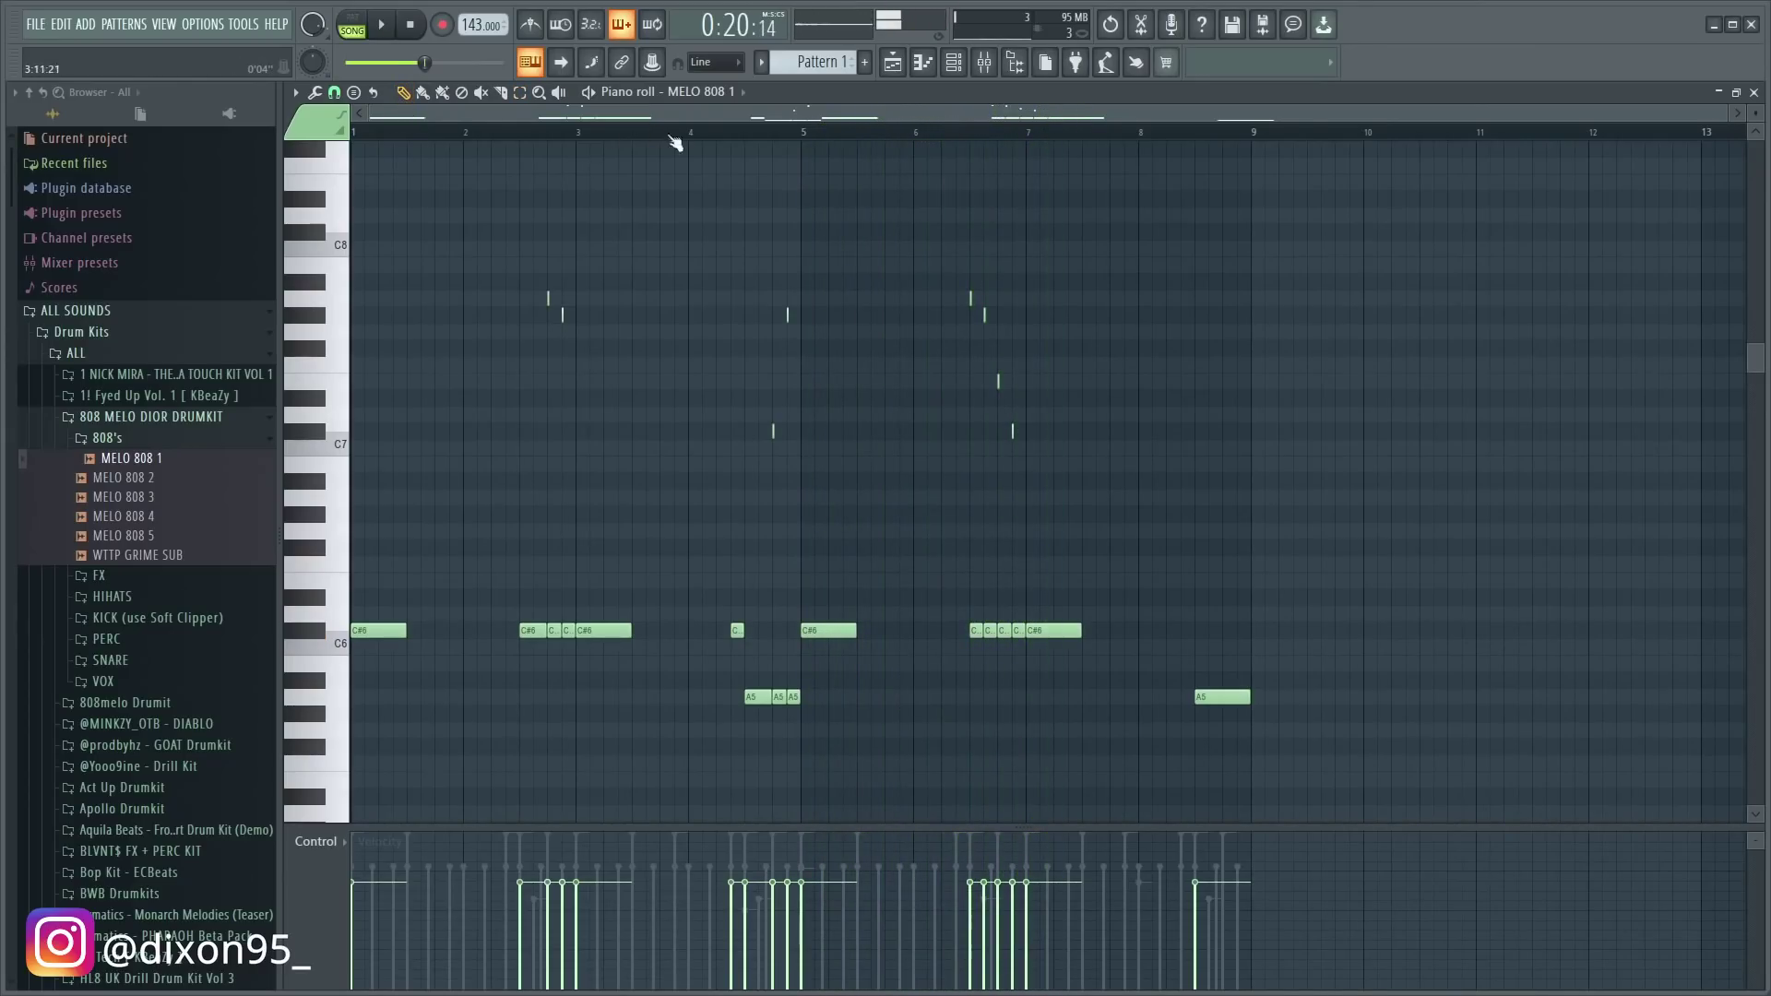
- Lower the velocity of the SHOTTA note at the start of bar 7 and return to the MELO 808 1 notes
click(707, 93)
click(724, 231)
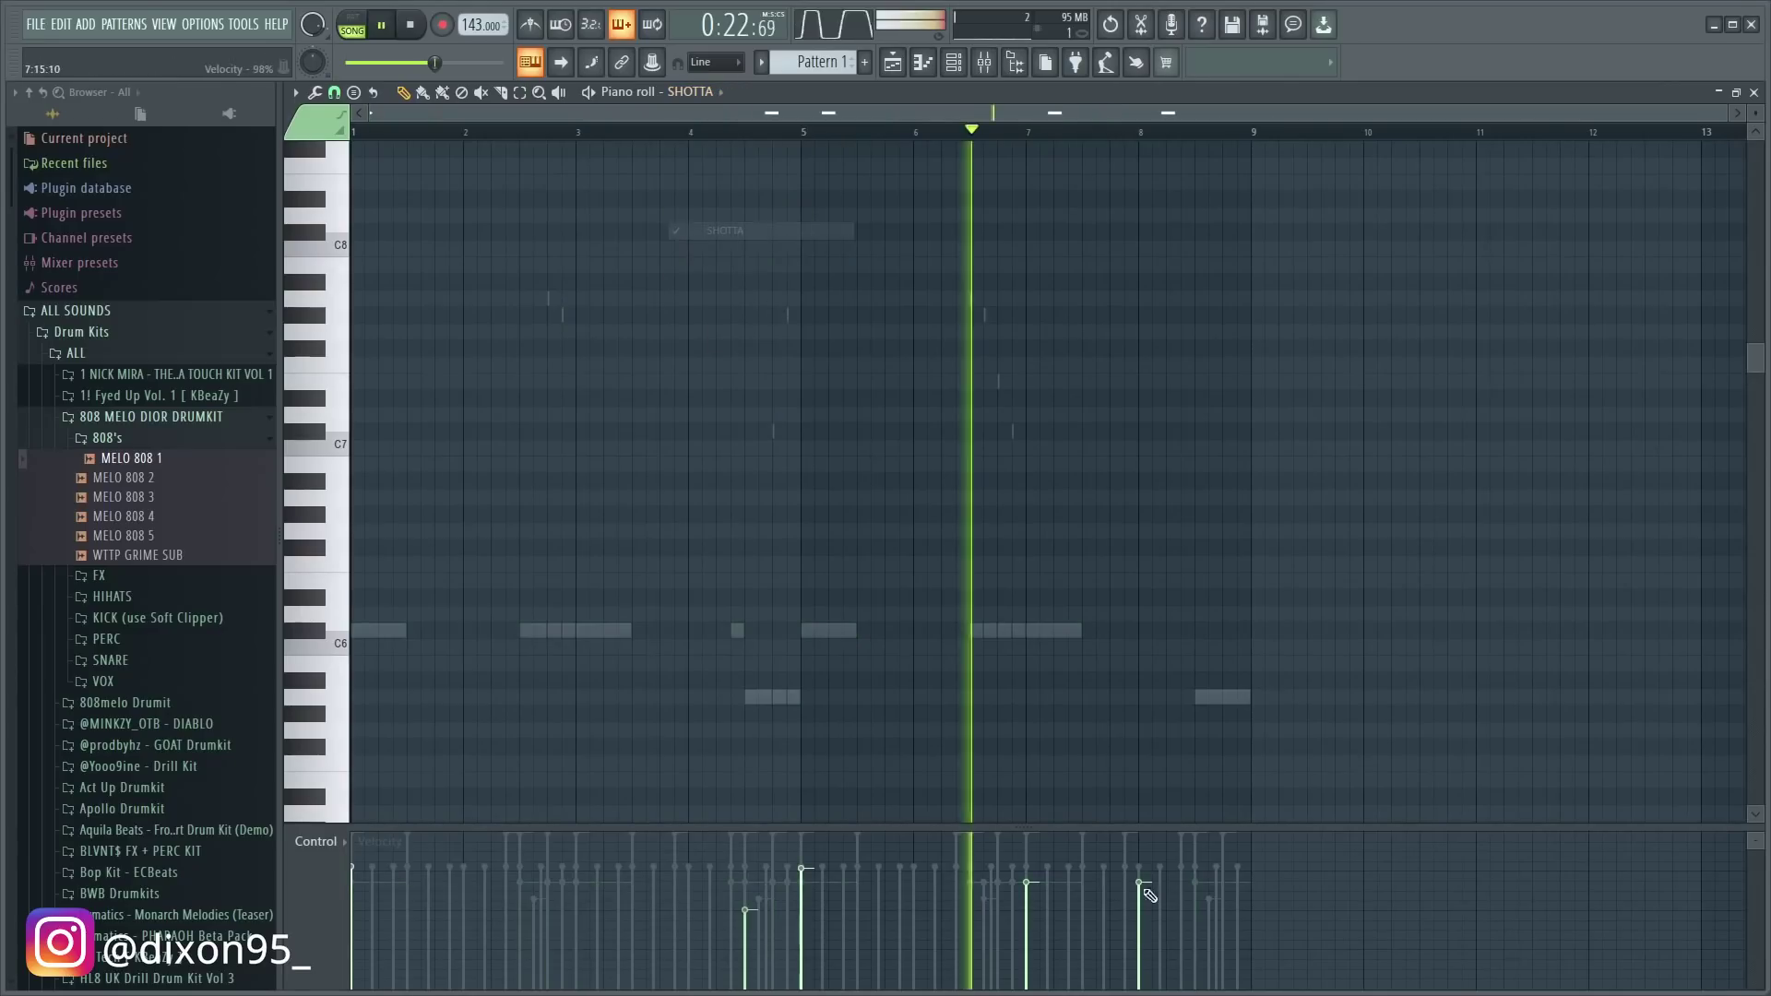
click(687, 92)
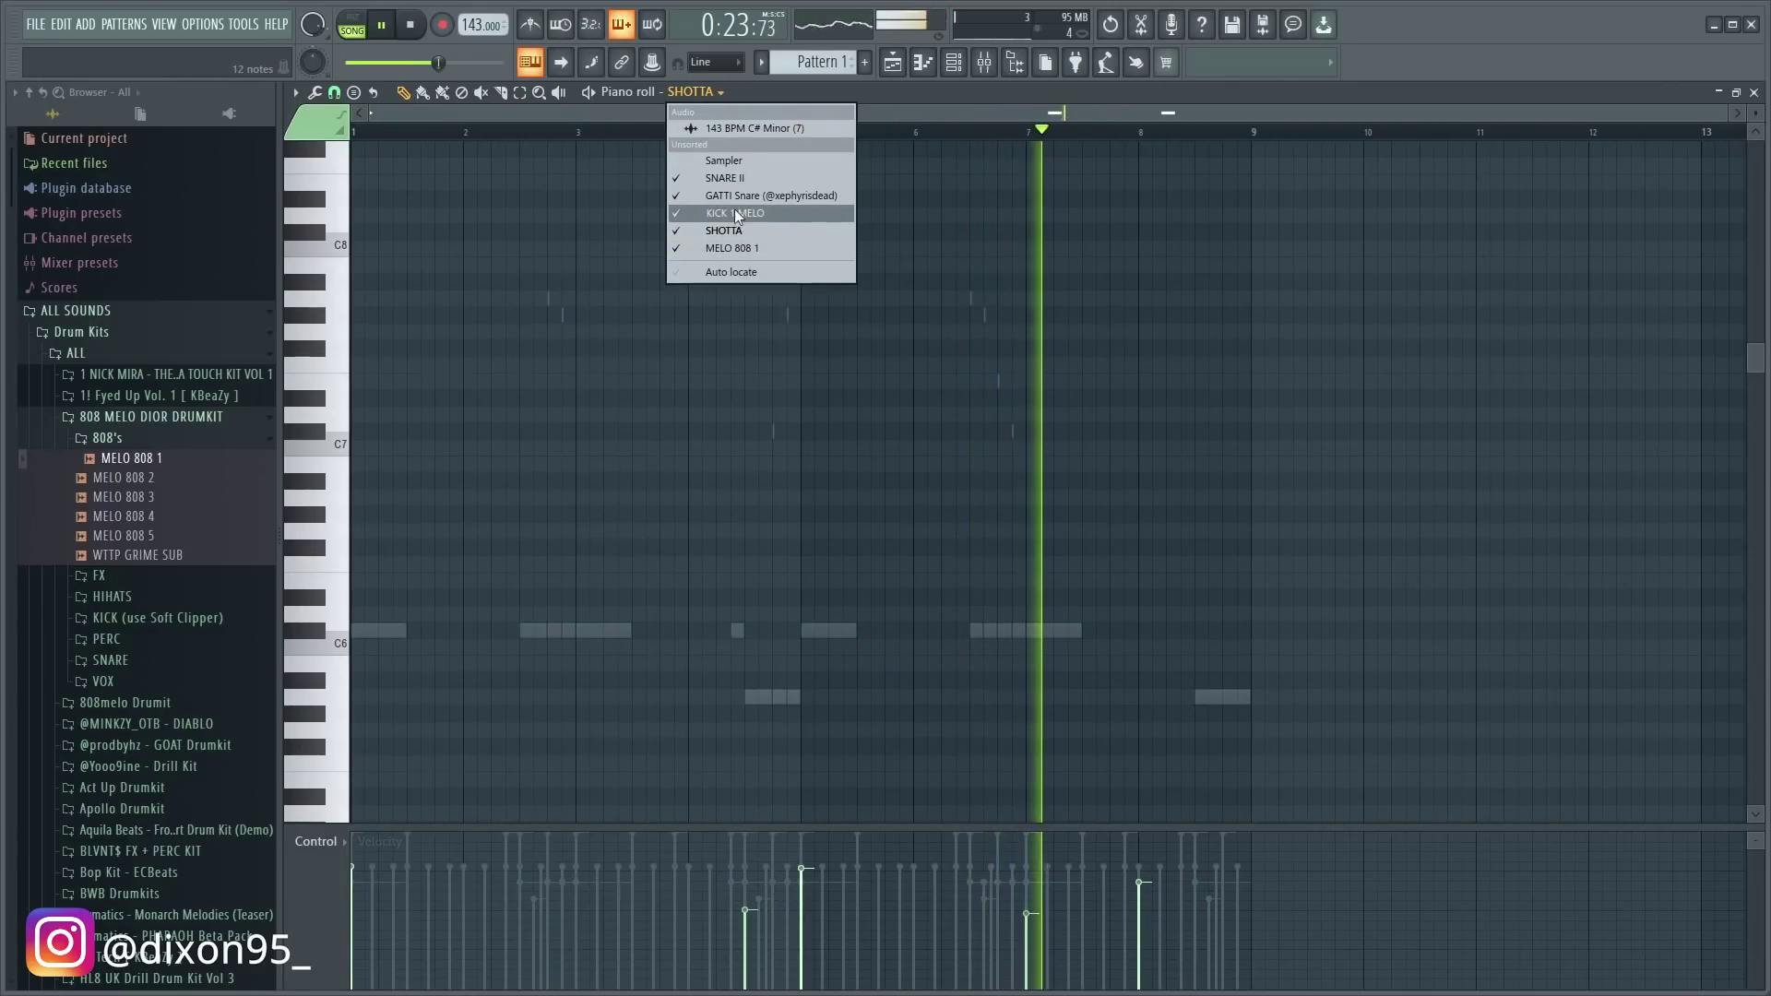
click(742, 249)
key(space)
click(720, 92)
click(745, 249)
- Add a short C#6 808 note just before mid-bar 8, followed by E7, A7 and G#7 slide notes
key(space)
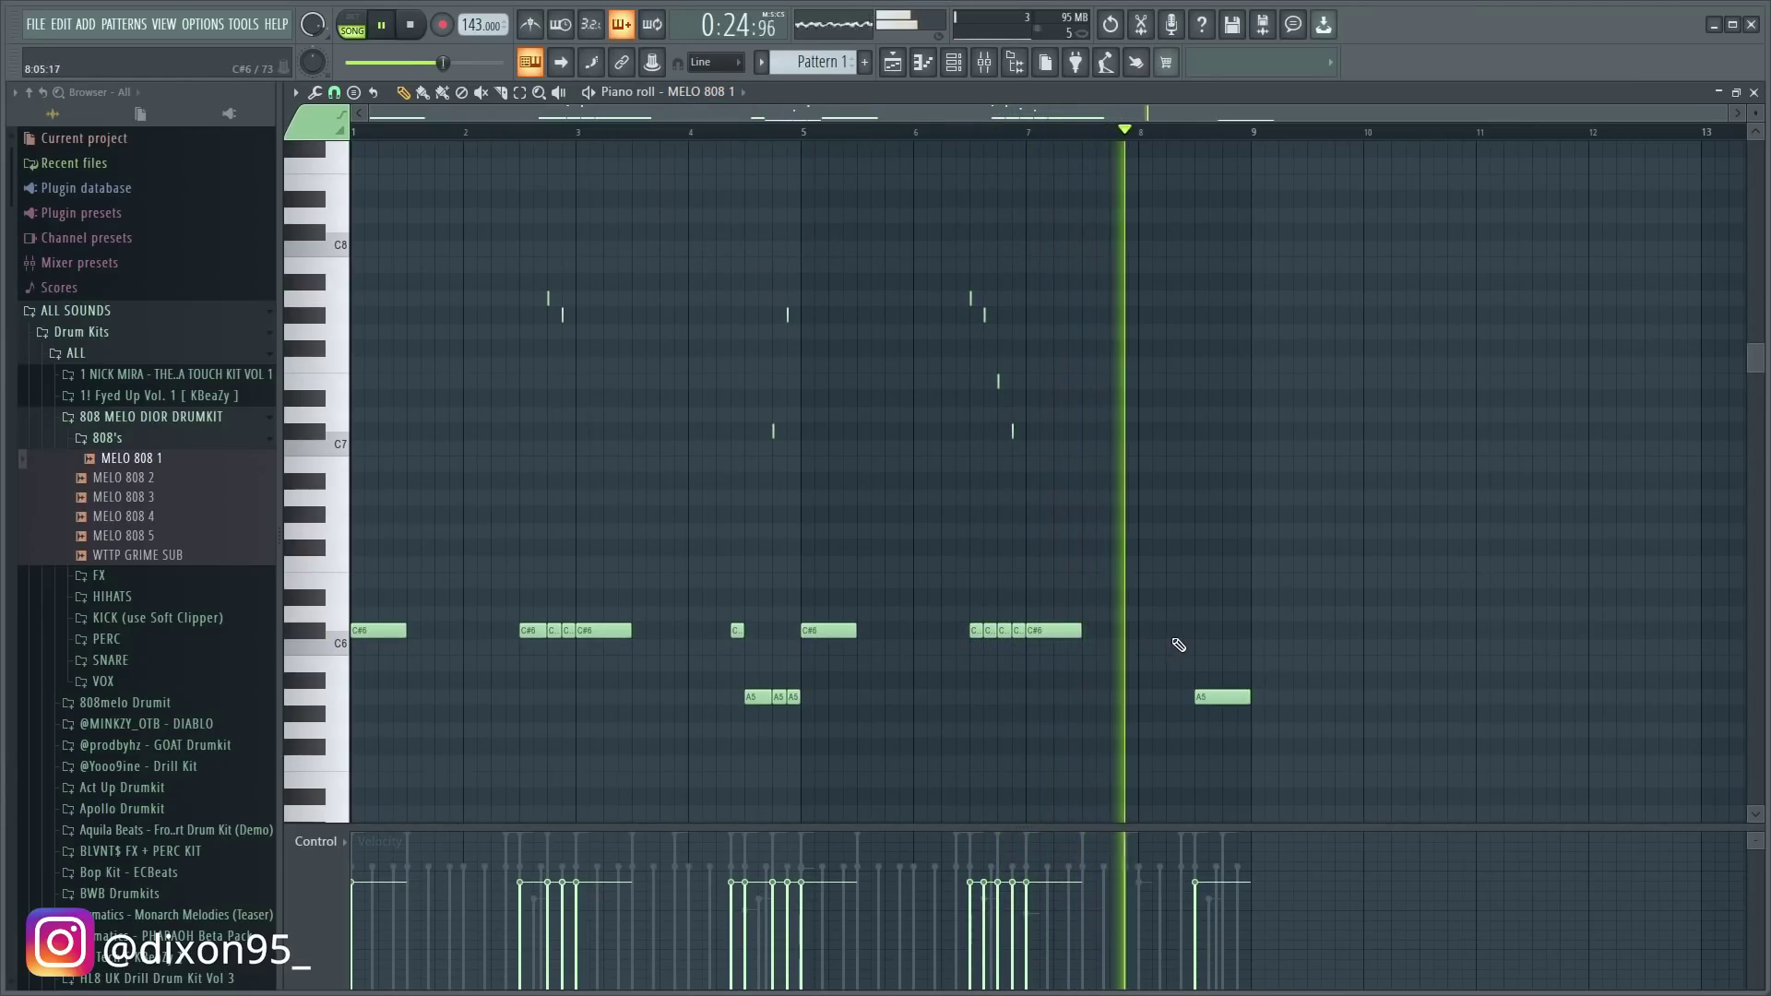
click(1189, 633)
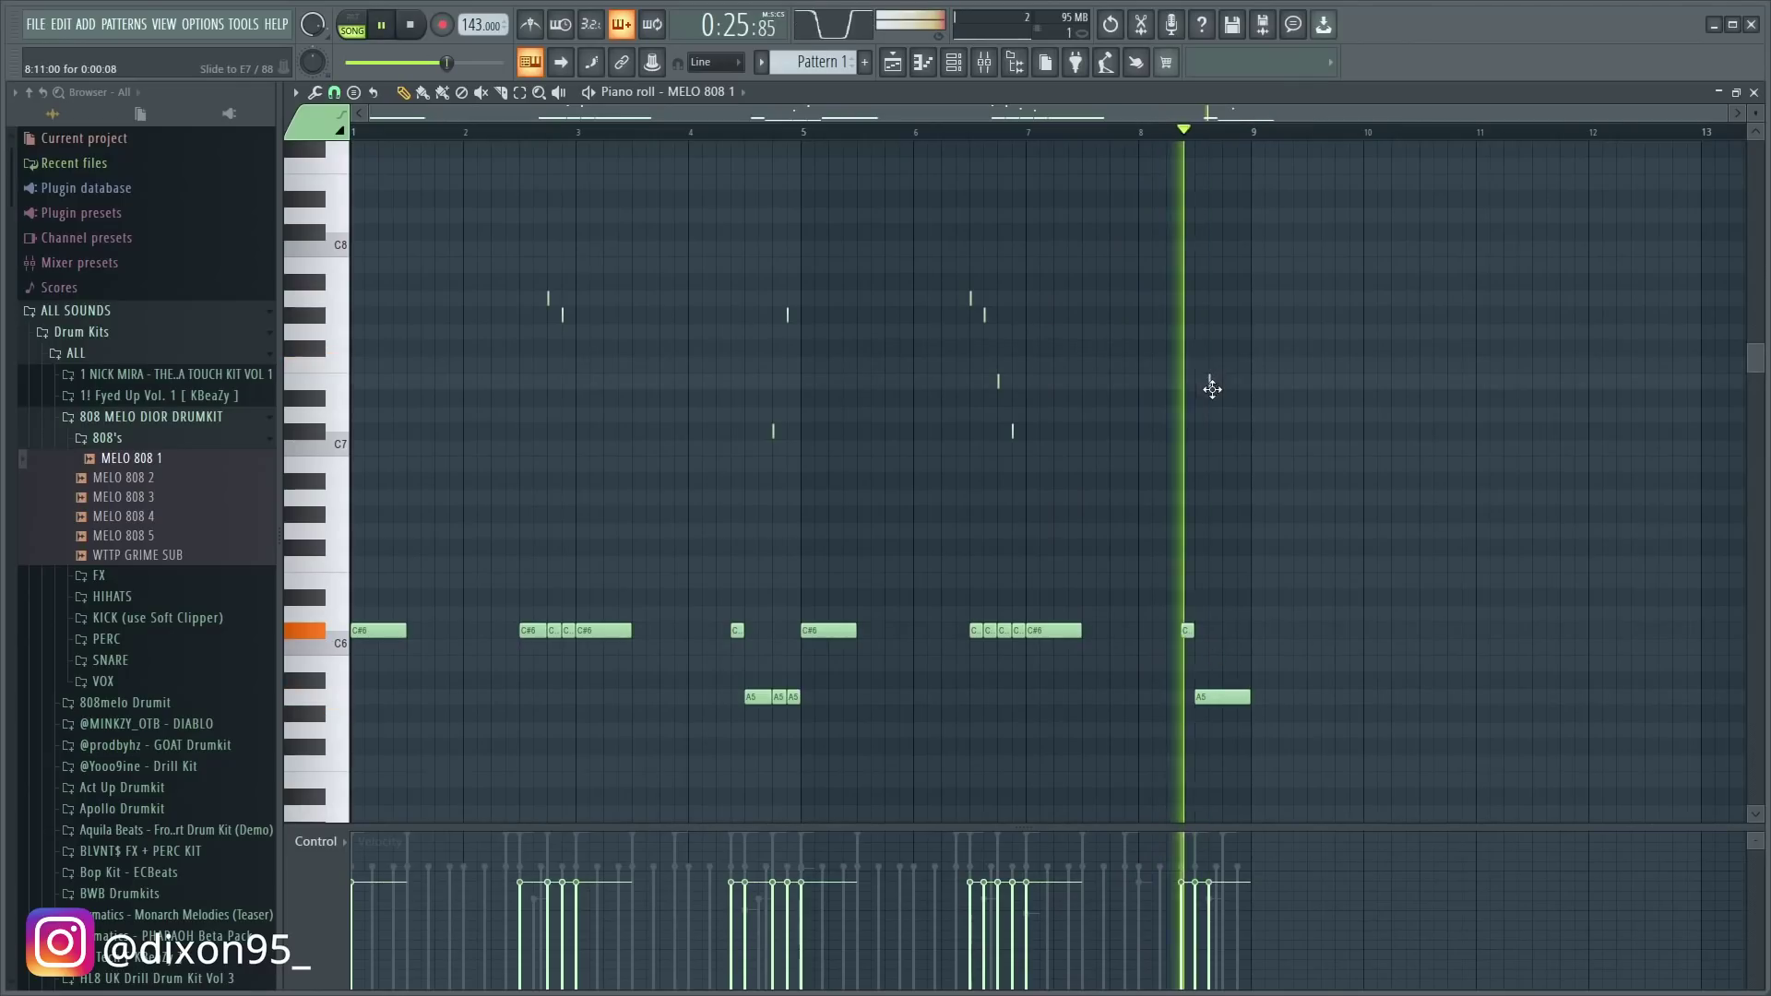
key(space)
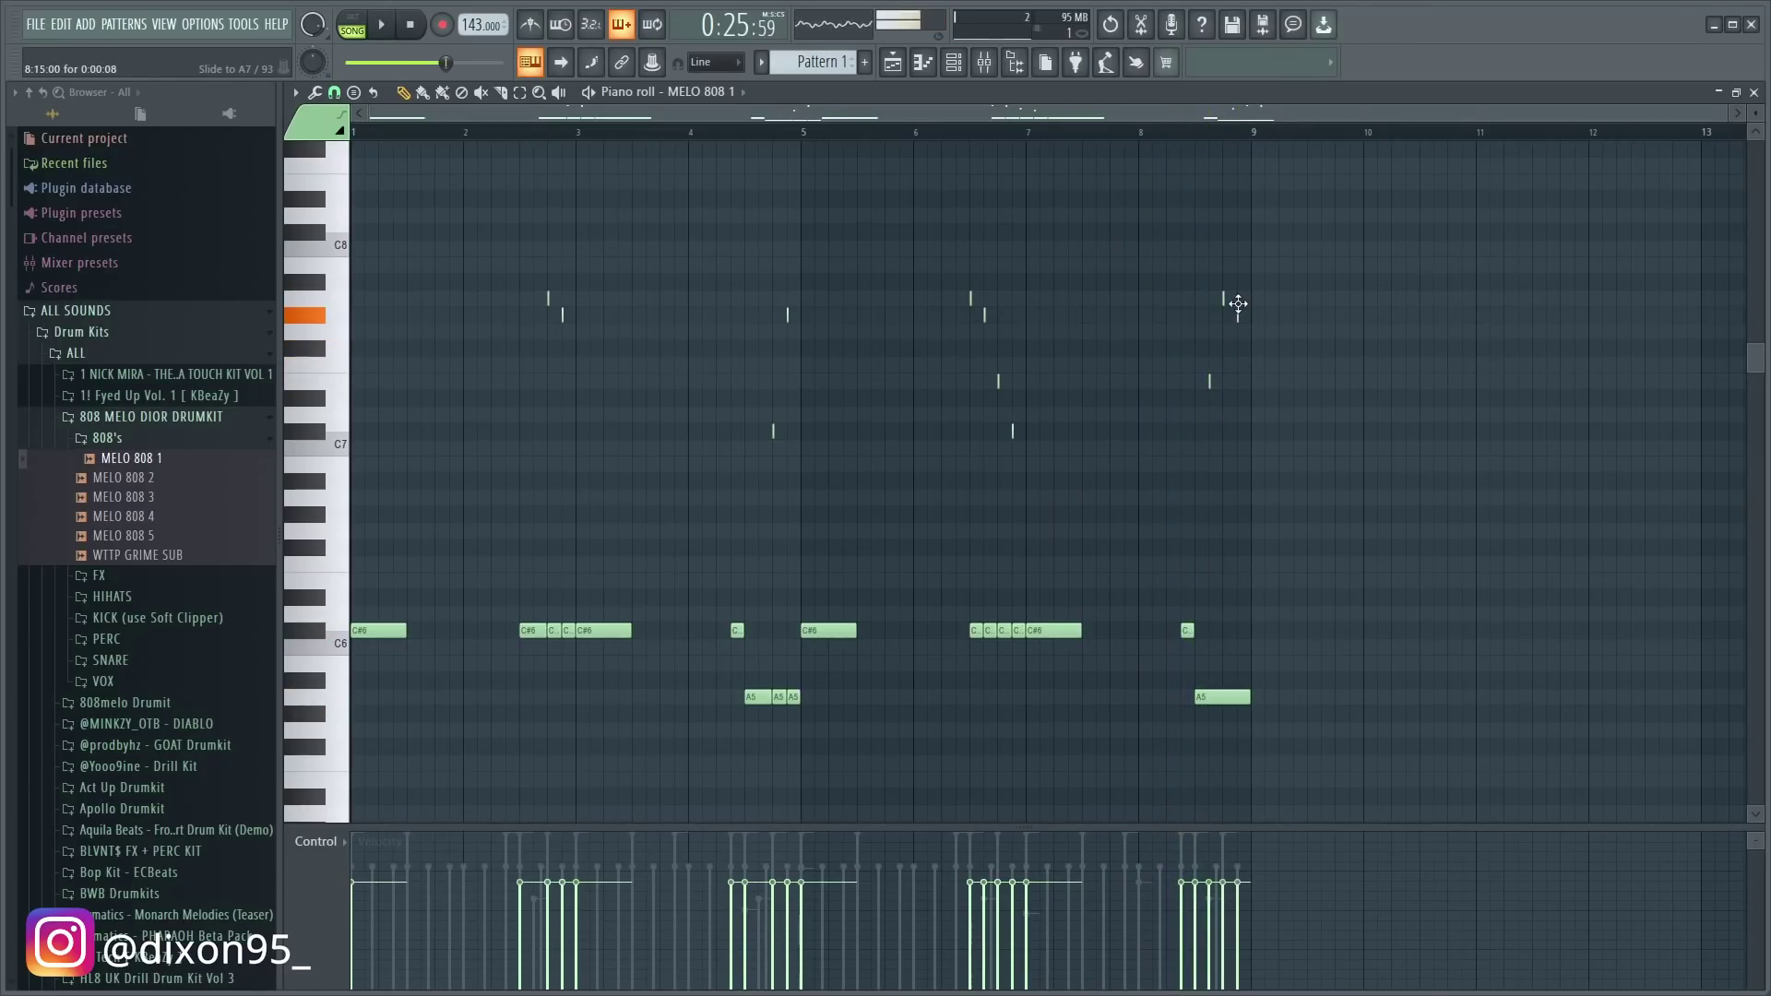
key(space)
- Shorten the A5 note at mid-bar 8 and duplicate it into four consecutive notes, deleting the extra copy past bar 8
key(space)
key(space)
key(space)
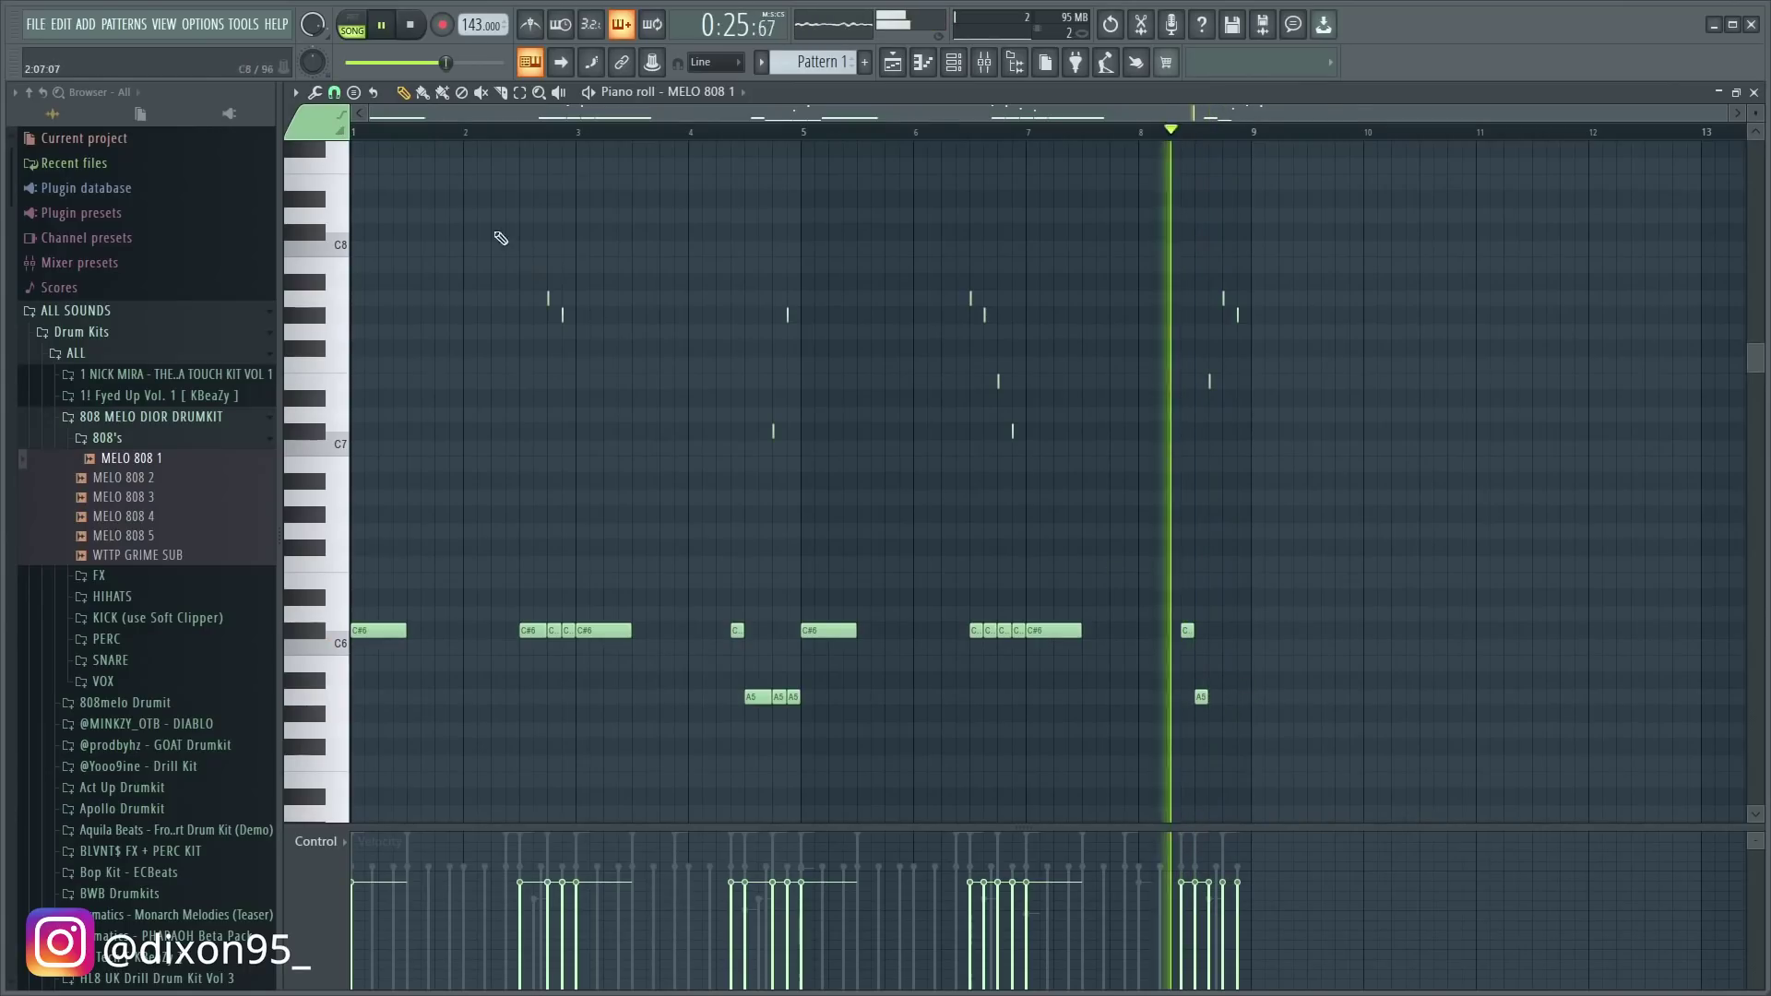
key(ctrl+b)
key(ctrl+b)
key(space)
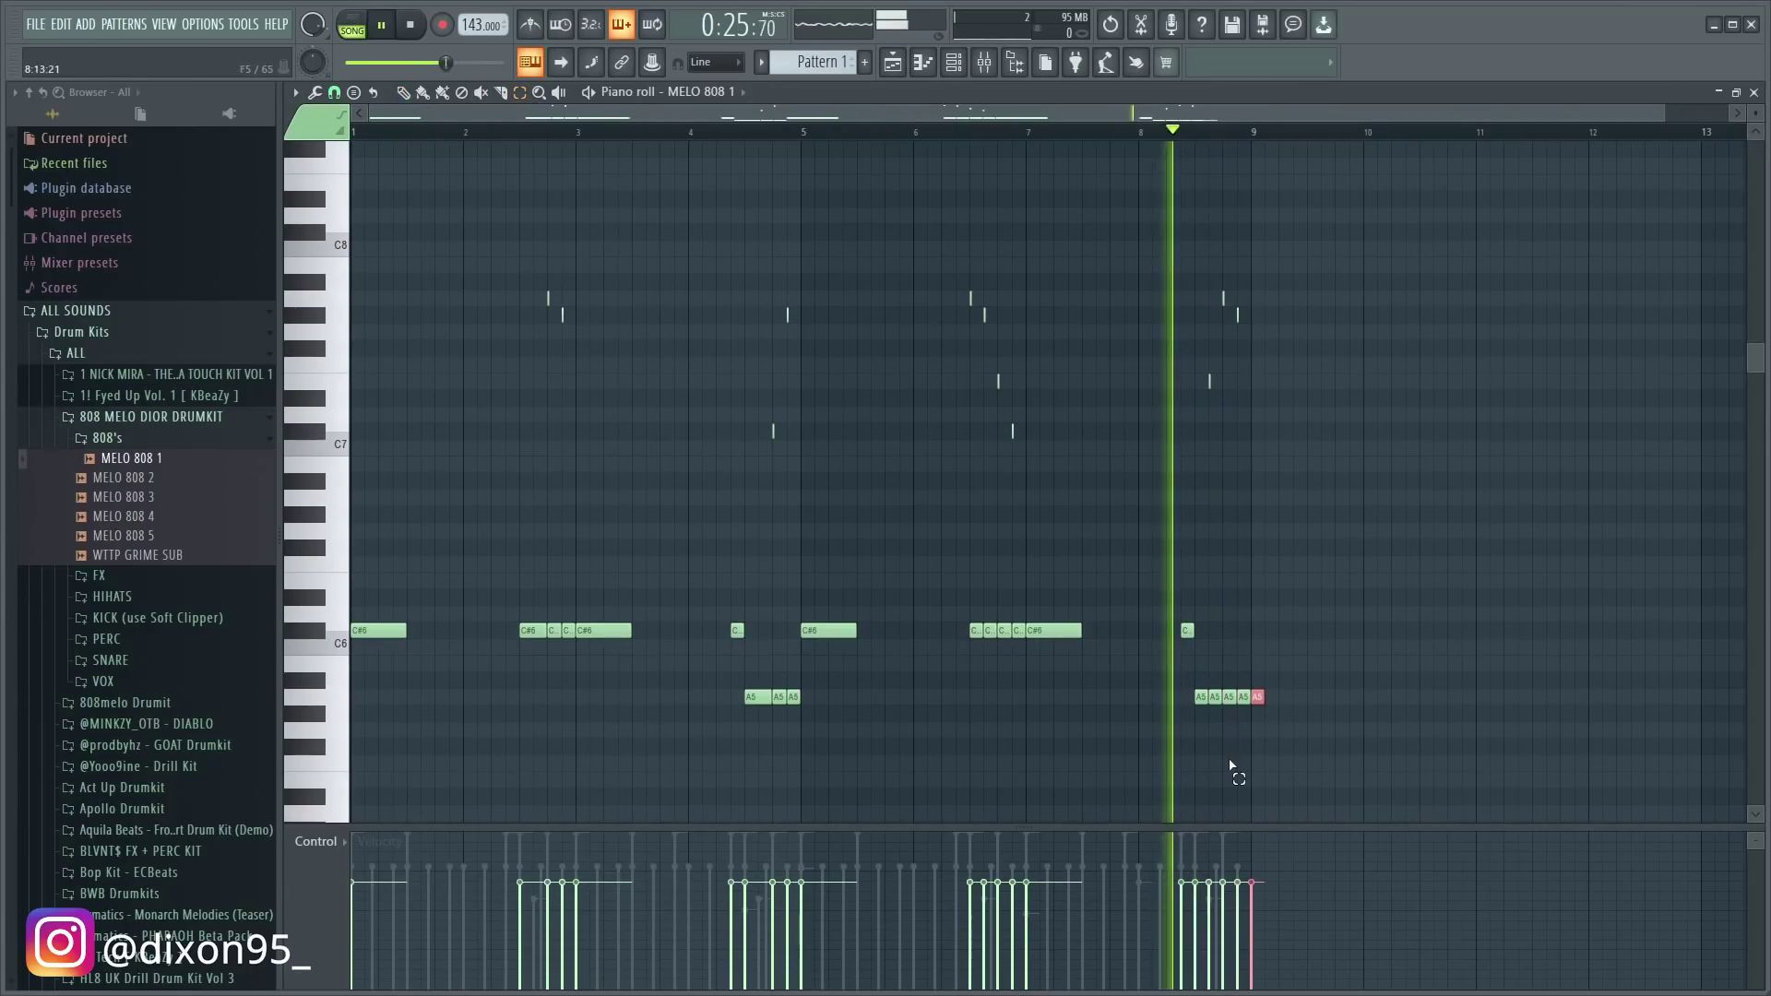
click(1244, 732)
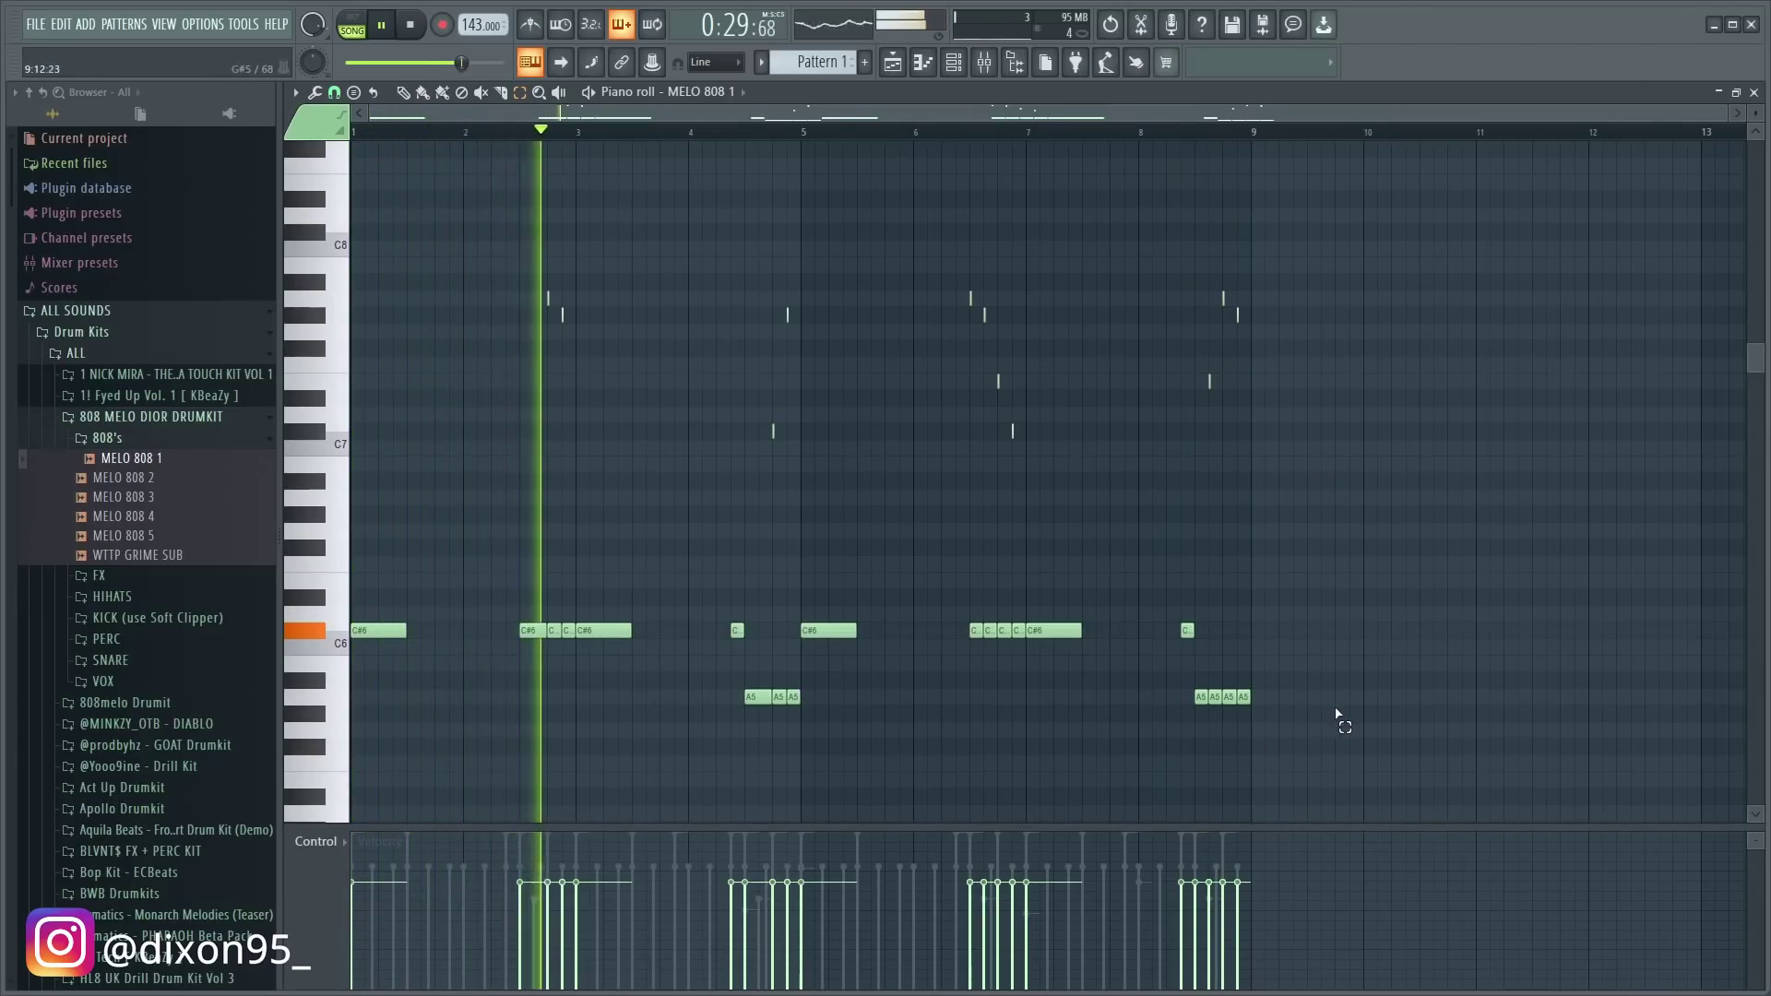
- Select all the MELO 808 1 notes, raise their velocity slightly and transpose them down one octave
drag(1392, 686, 538, 293)
drag(1395, 787, 350, 147)
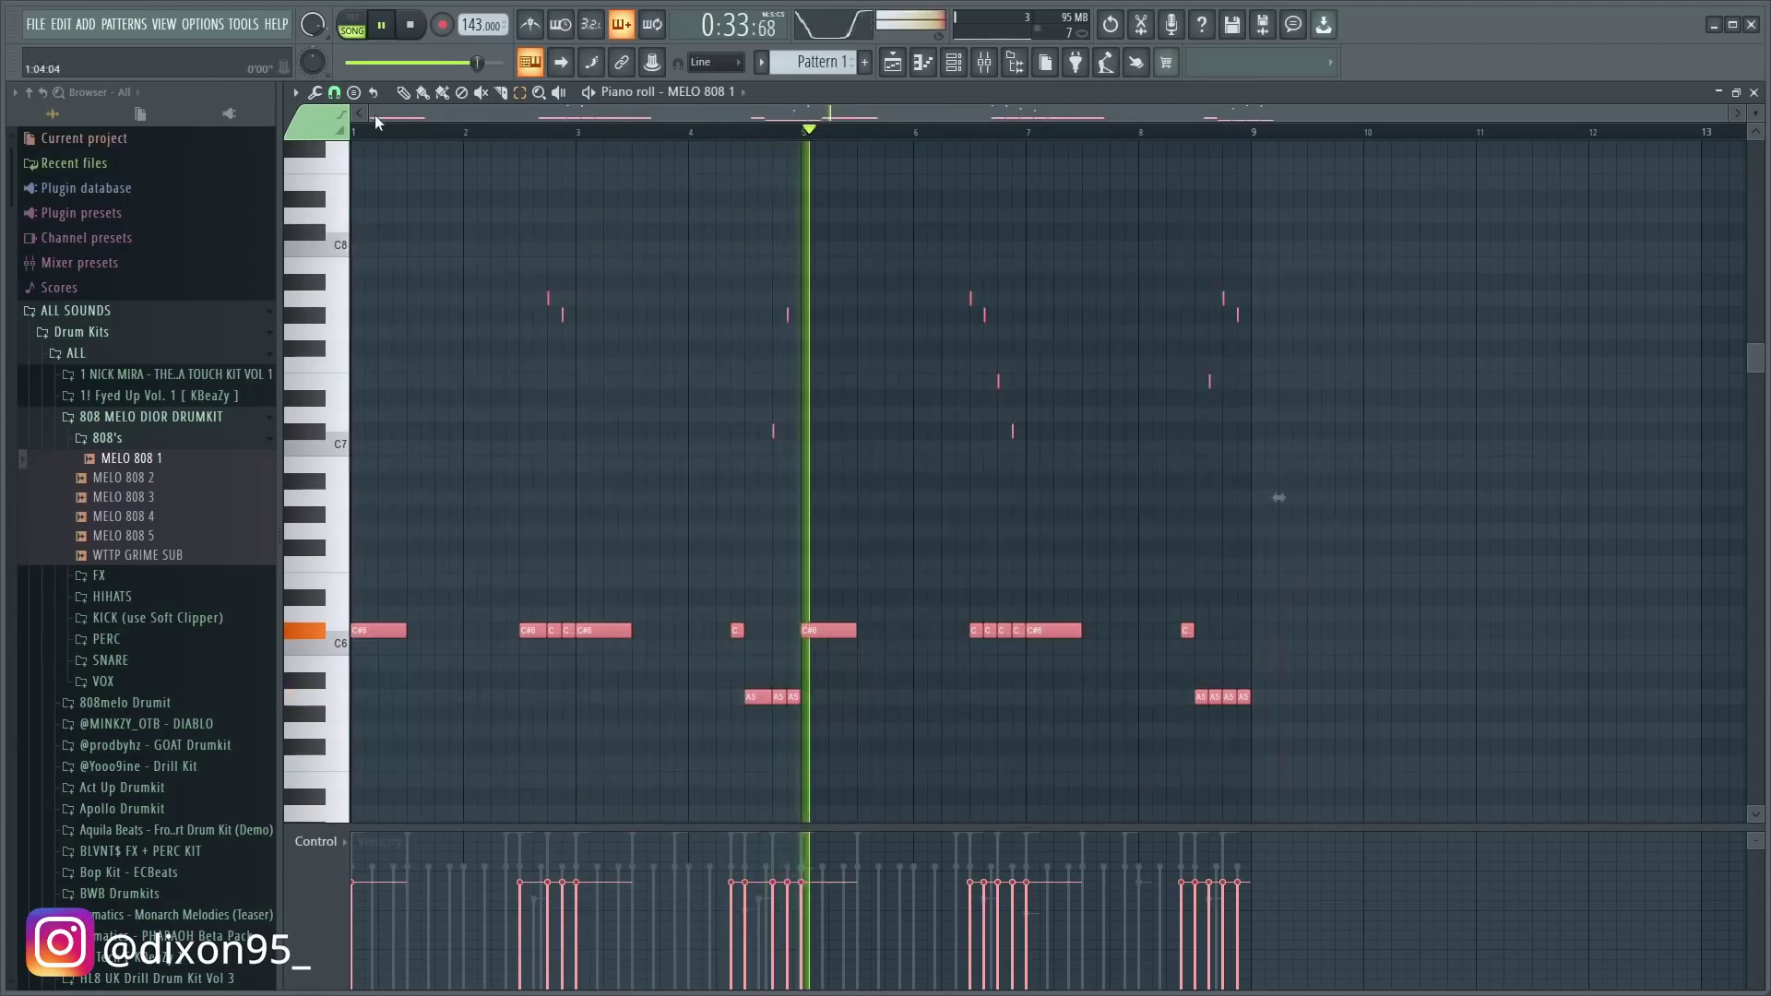
click(333, 93)
click(356, 142)
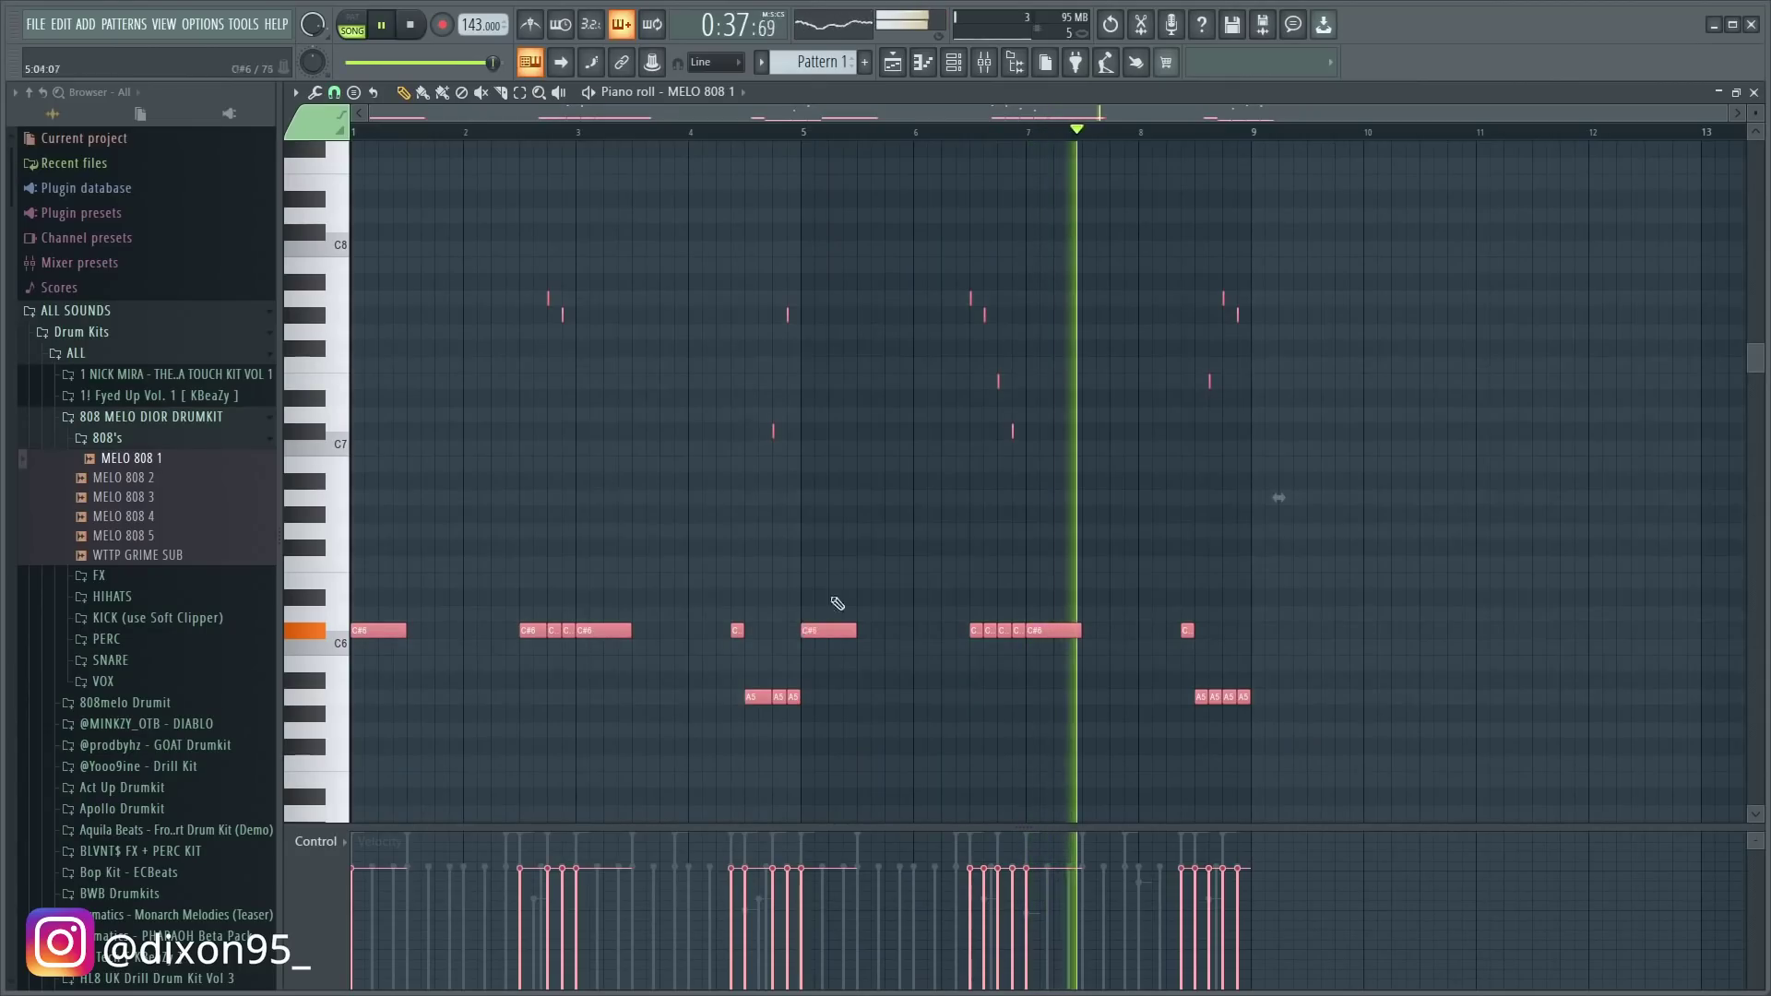
ctrl+click(849, 529)
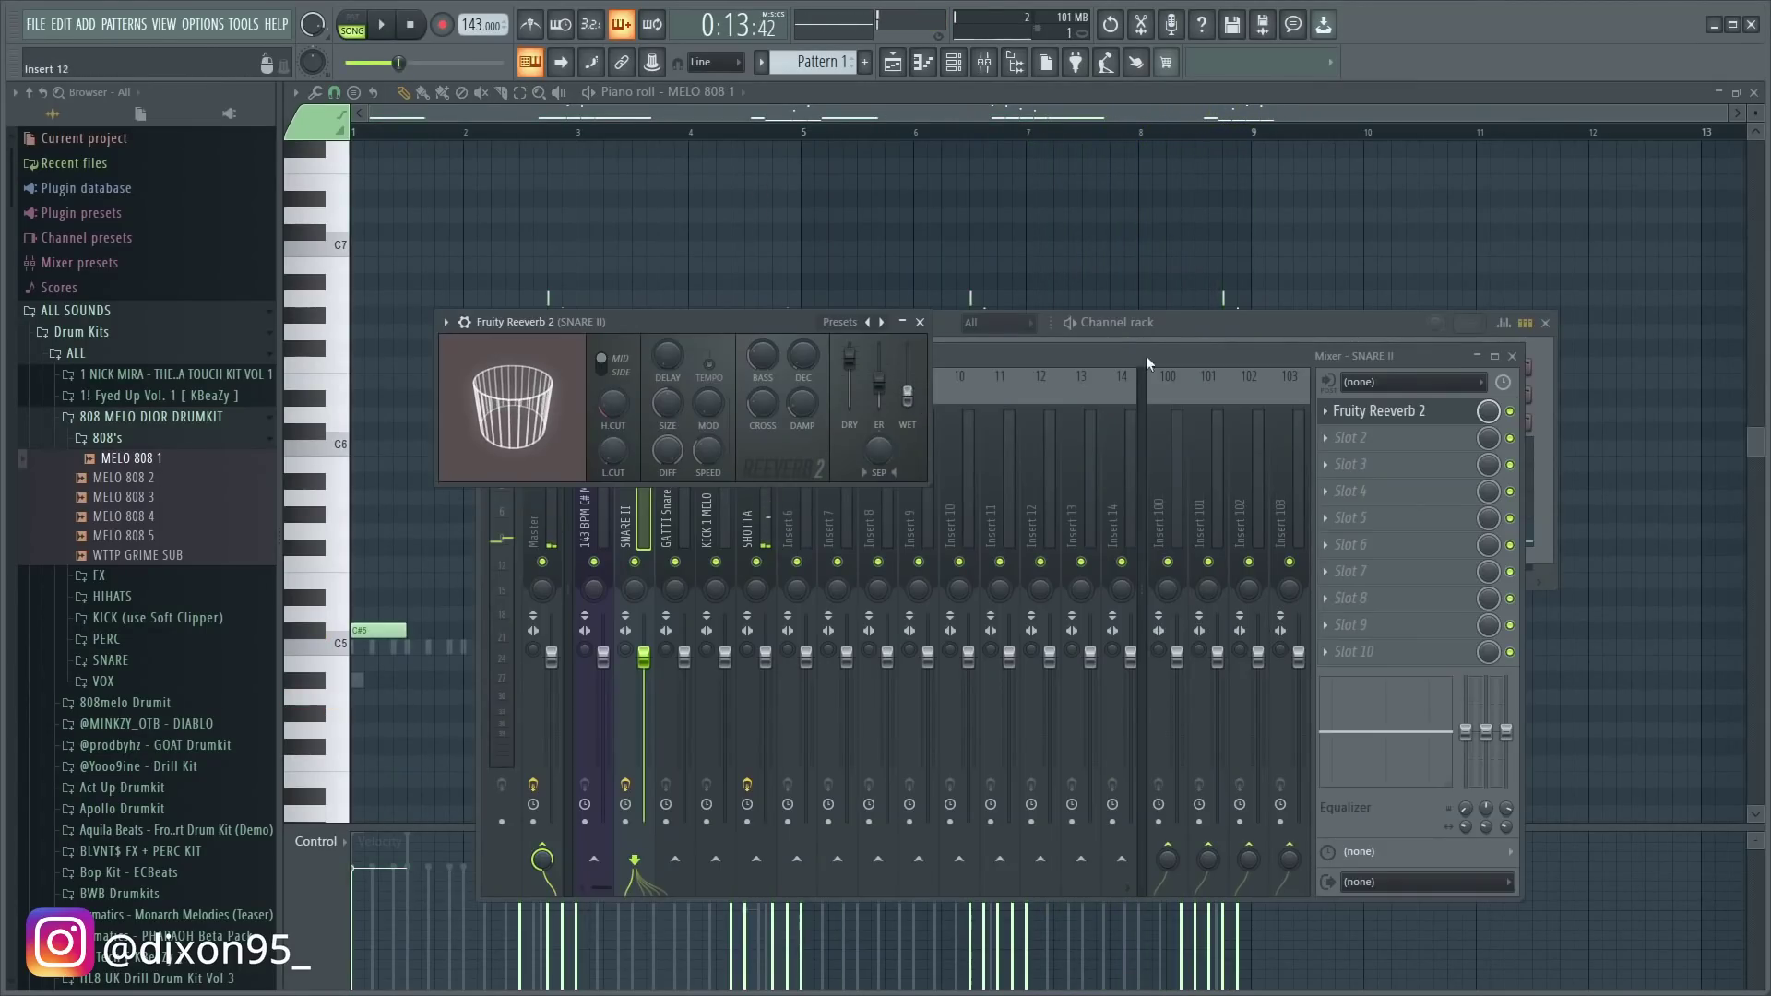
- Clear away the mixer and Fruity Reeverb 2 windows, show the channel rack and play the pattern
click(1234, 328)
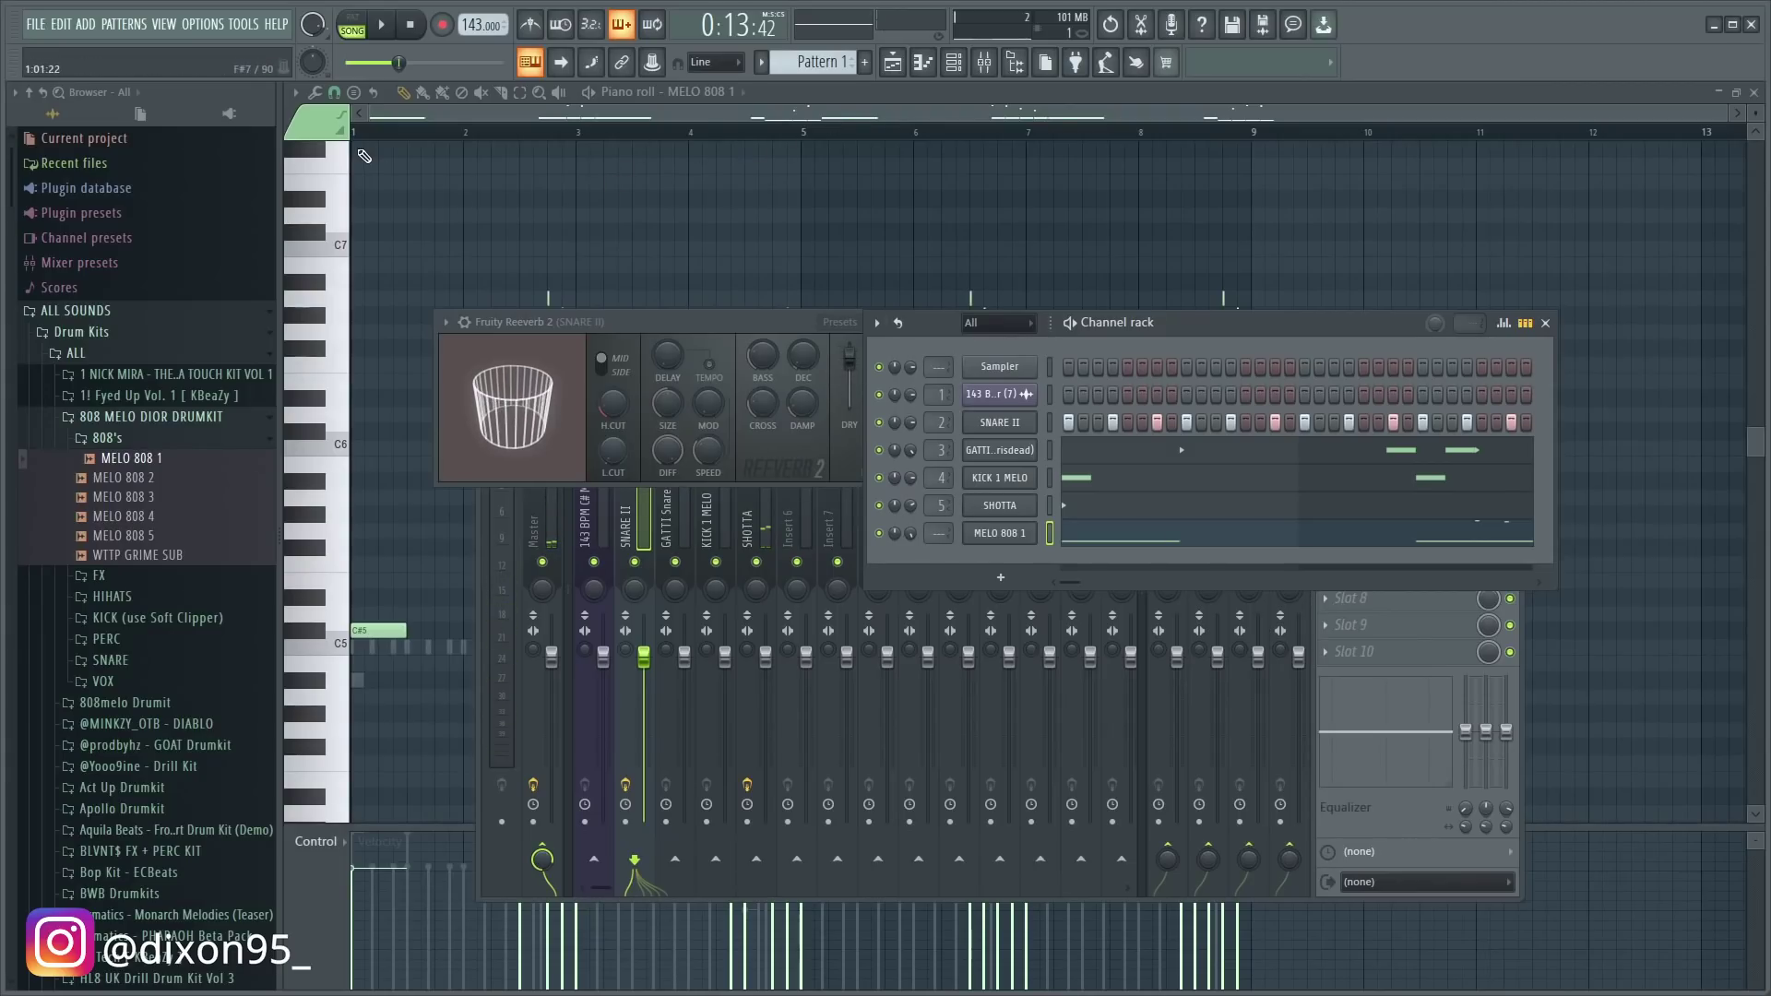
click(359, 150)
click(954, 65)
key(space)
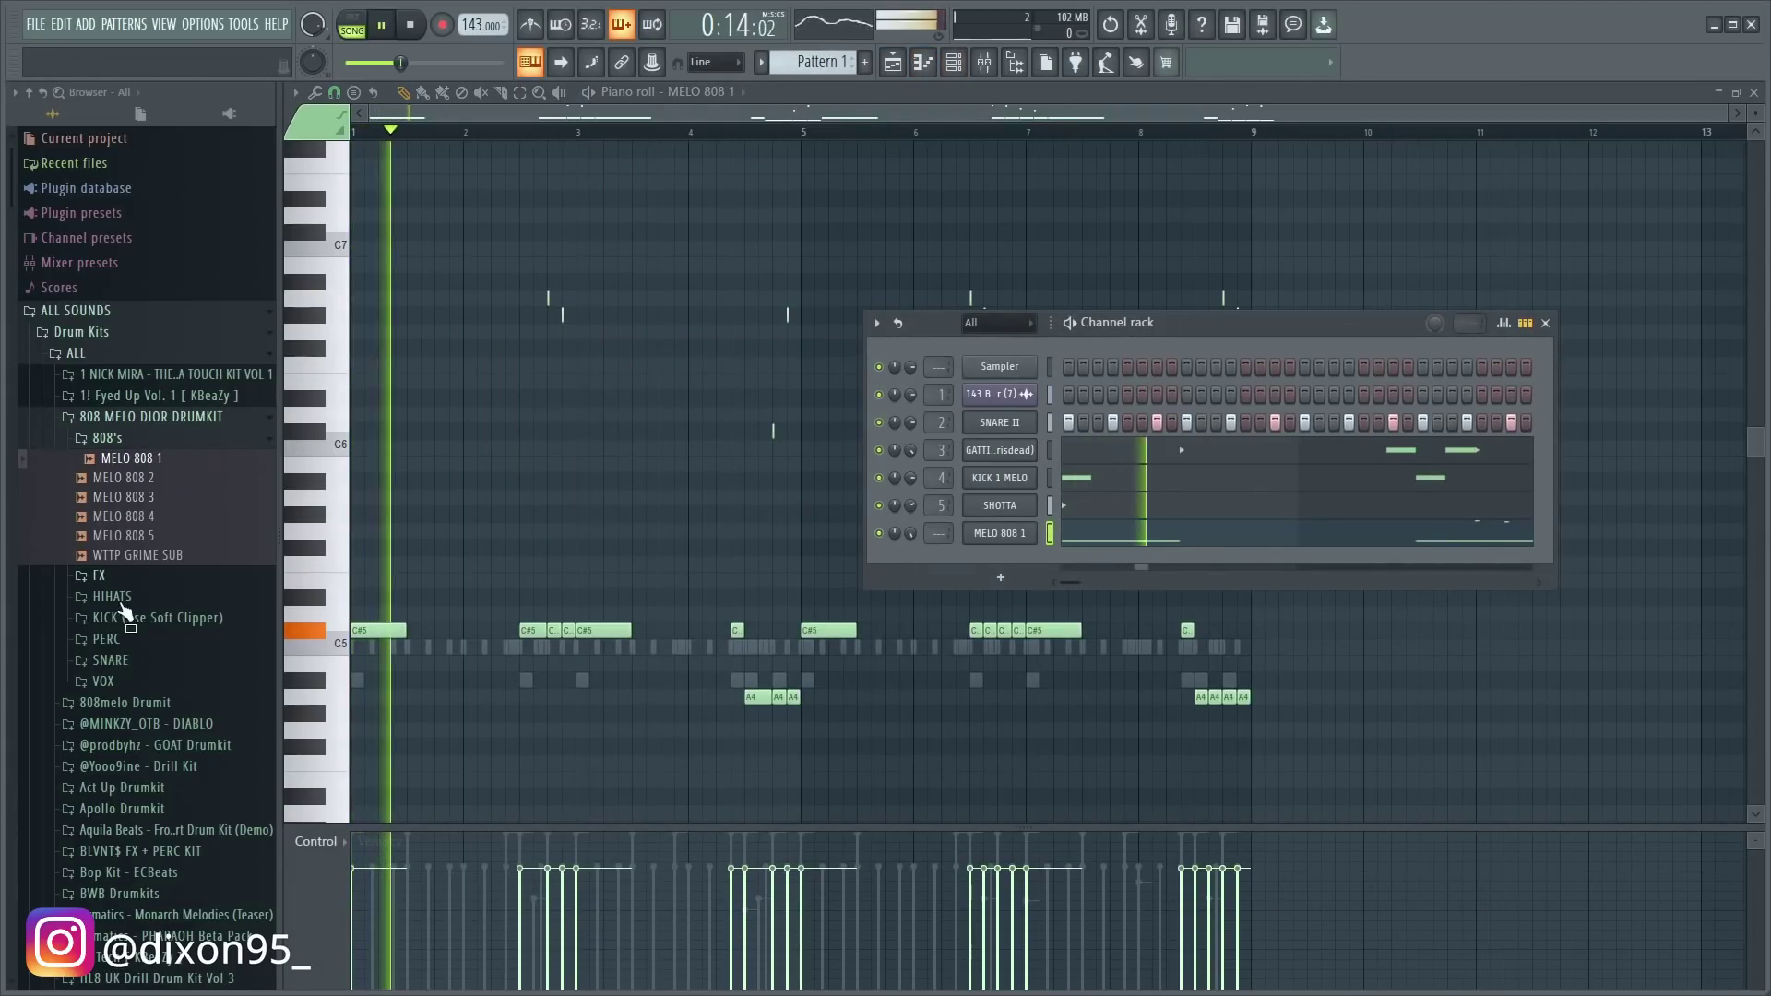
- Add DIOR SNARE from the drum kit's SNARE folder as a new channel and show it in the piano roll
click(163, 660)
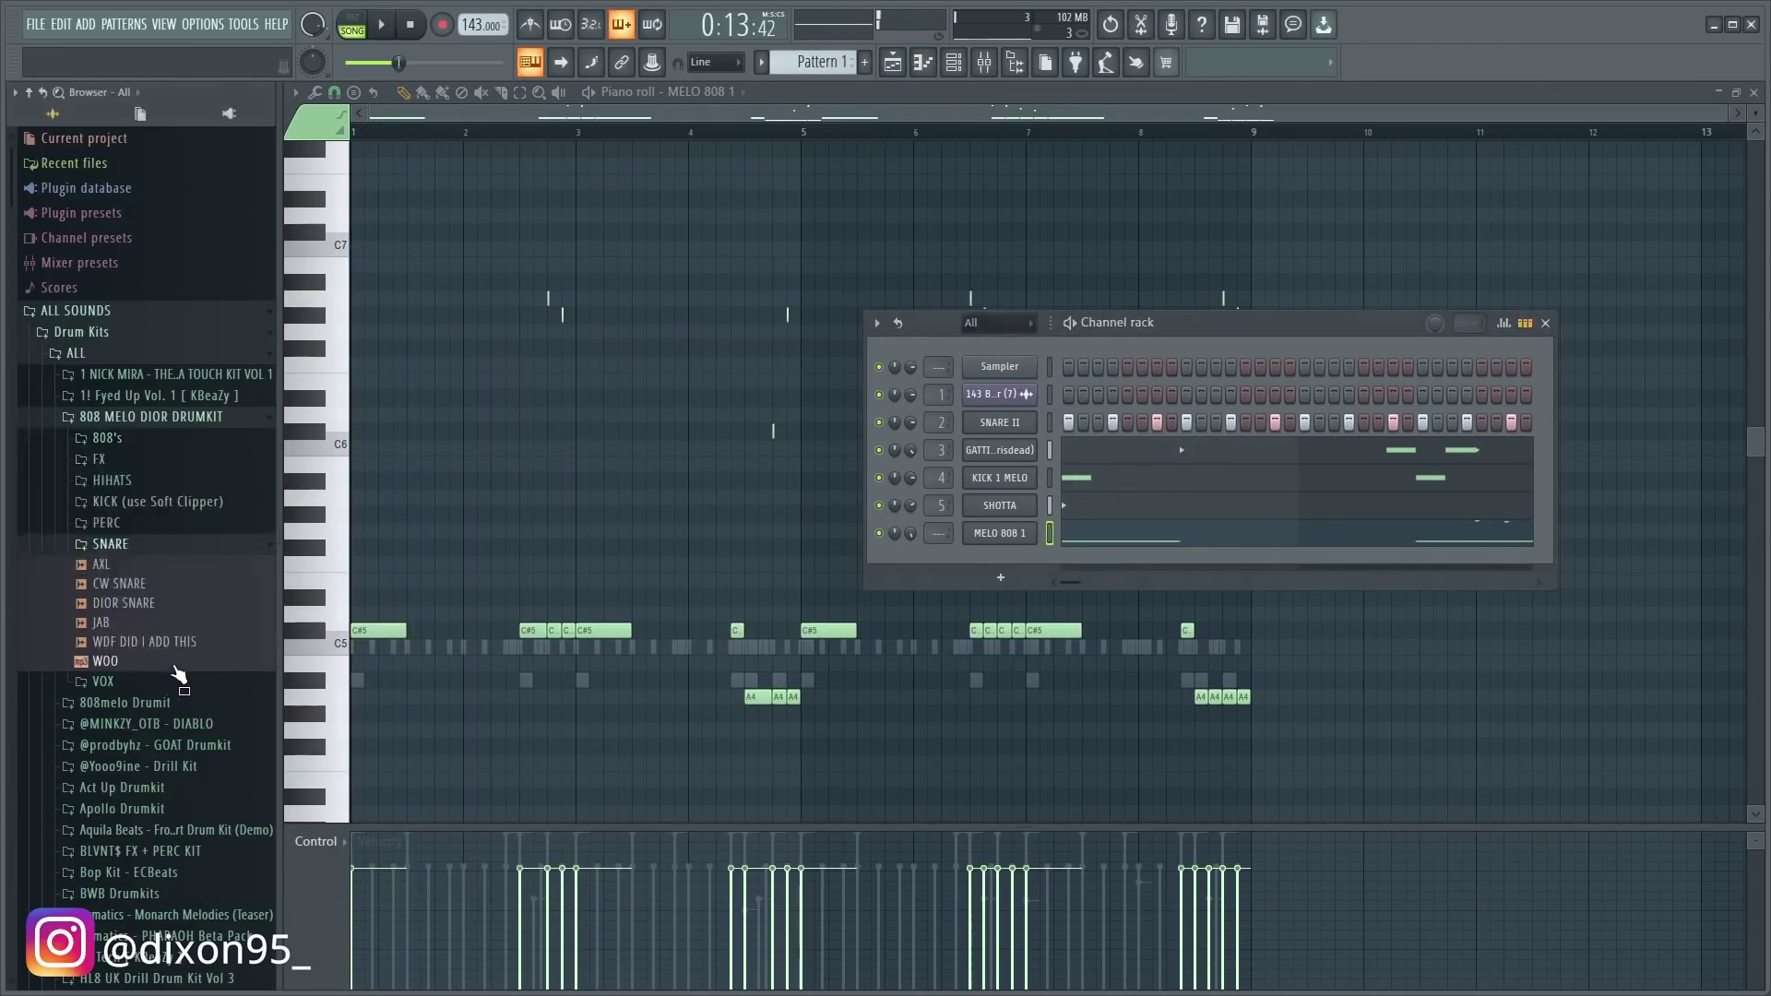
right_click(139, 616)
click(203, 623)
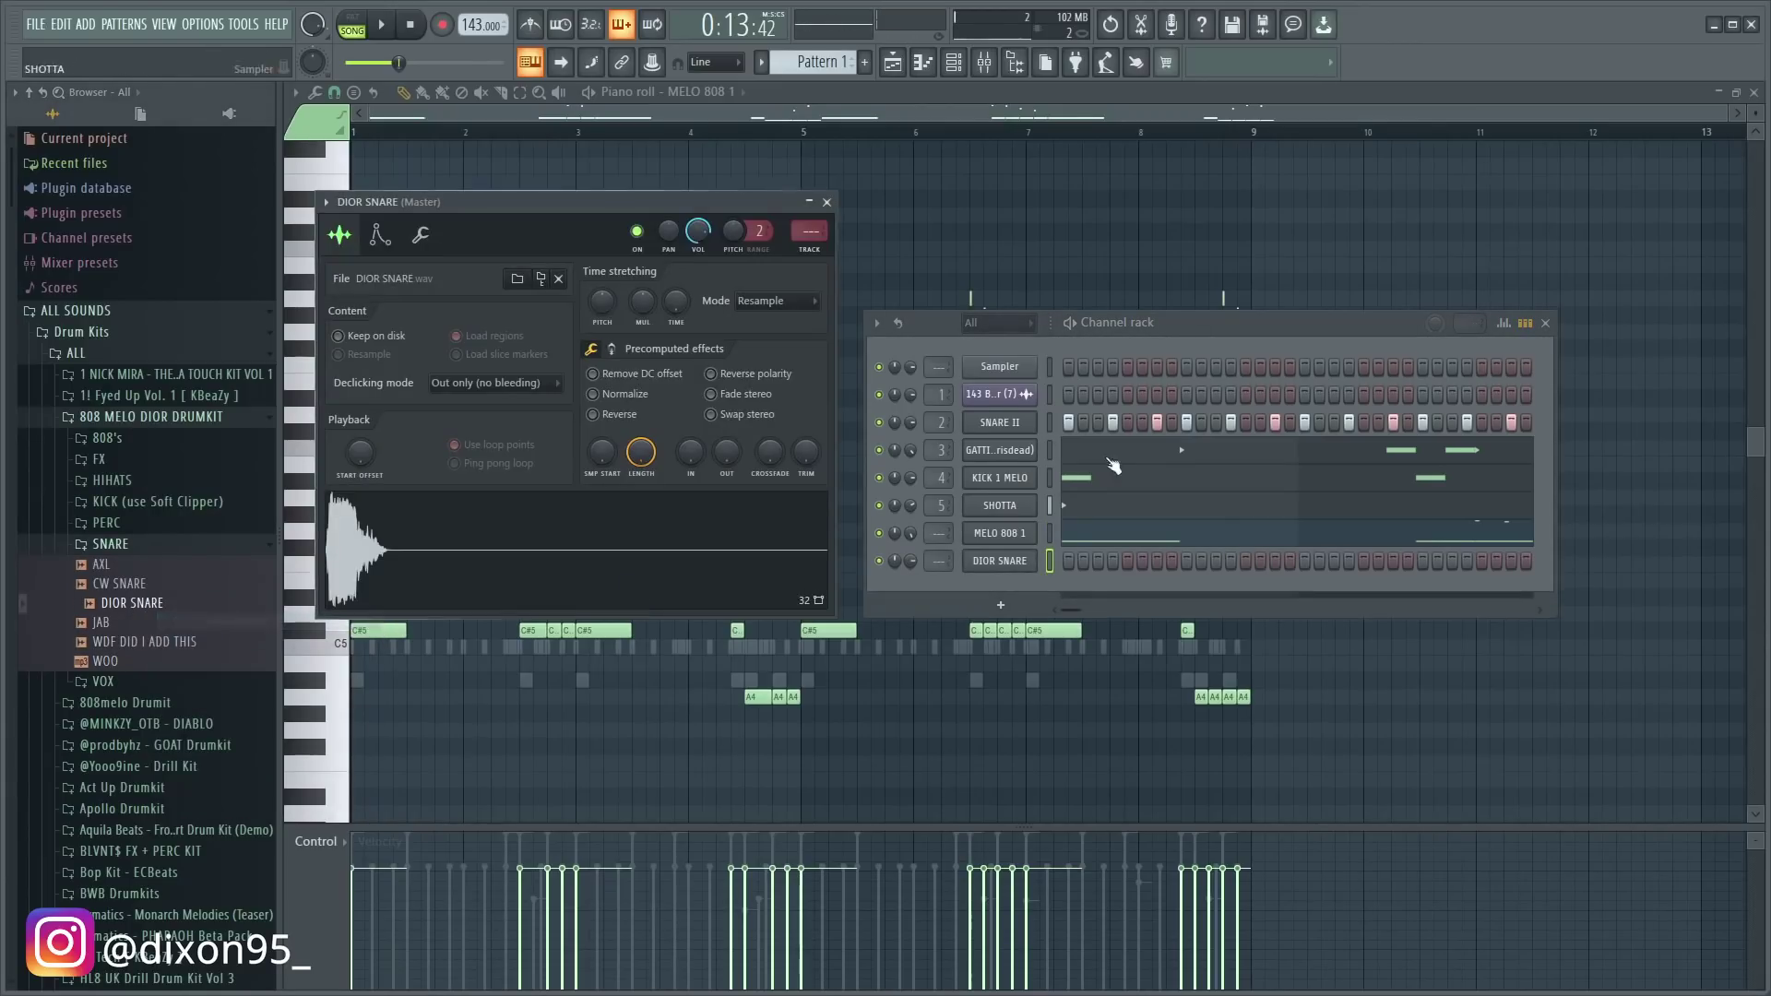
click(711, 100)
click(775, 264)
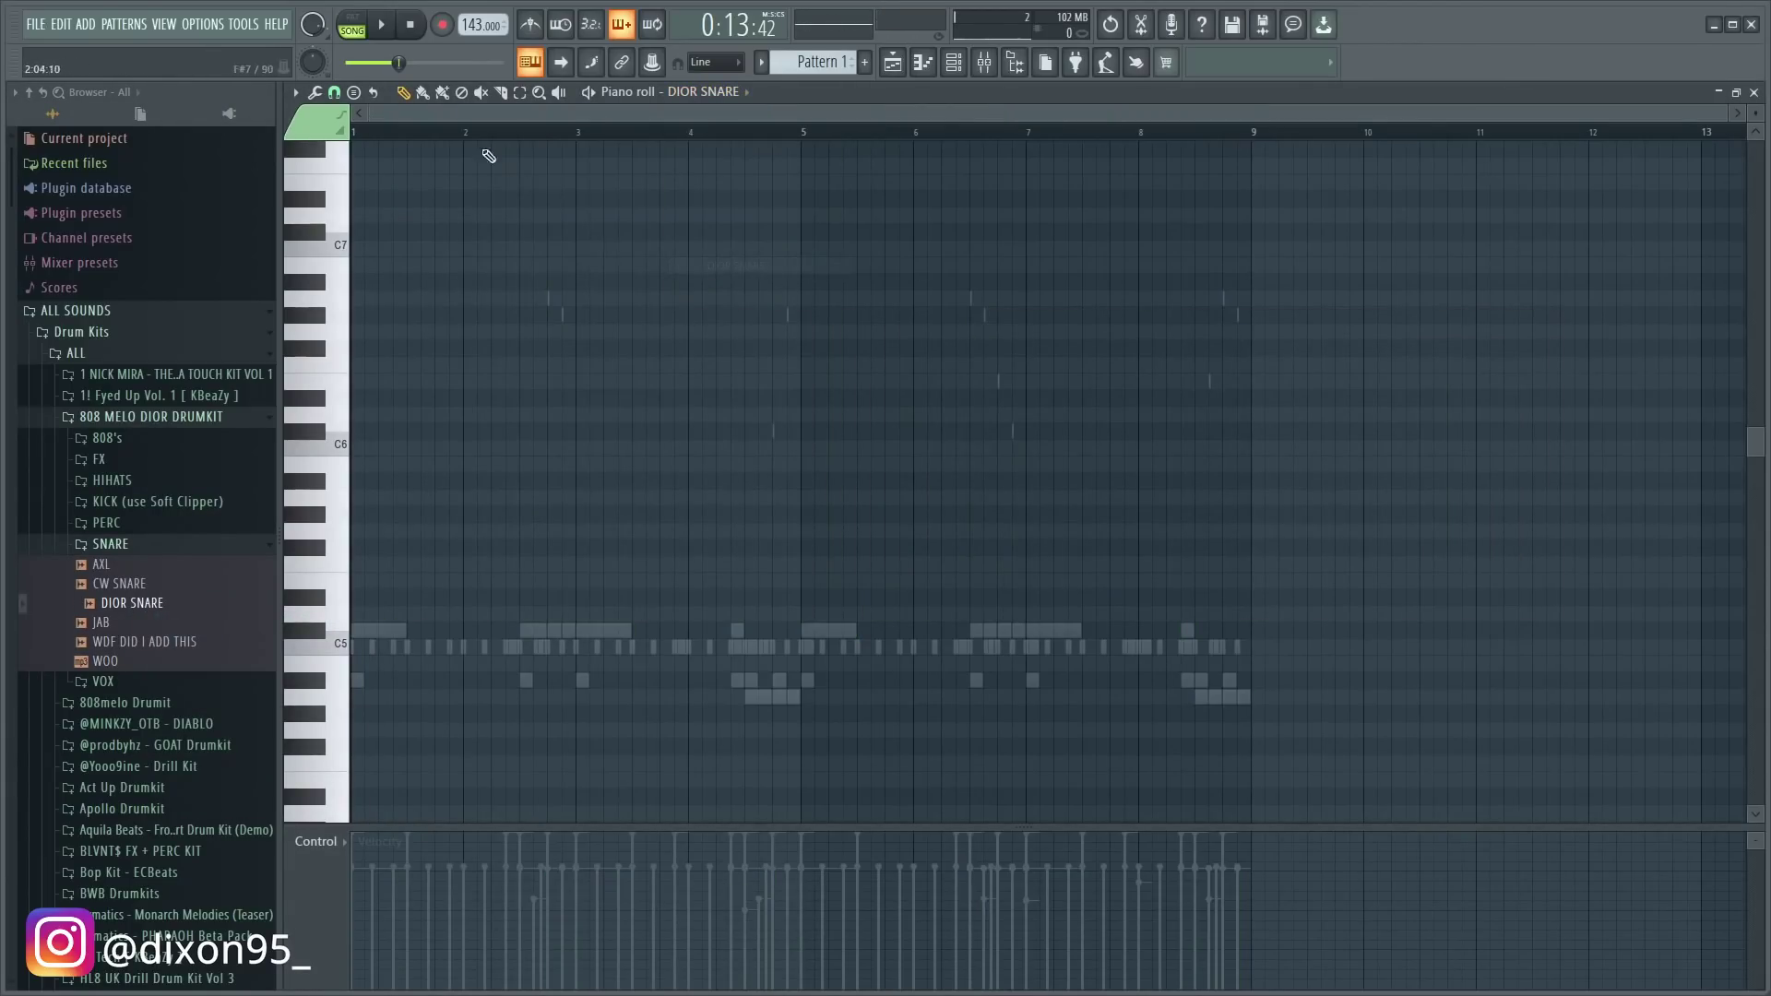
- Place a short C5 DIOR SNARE note early in bar 4 and play the section leading into it
key(space)
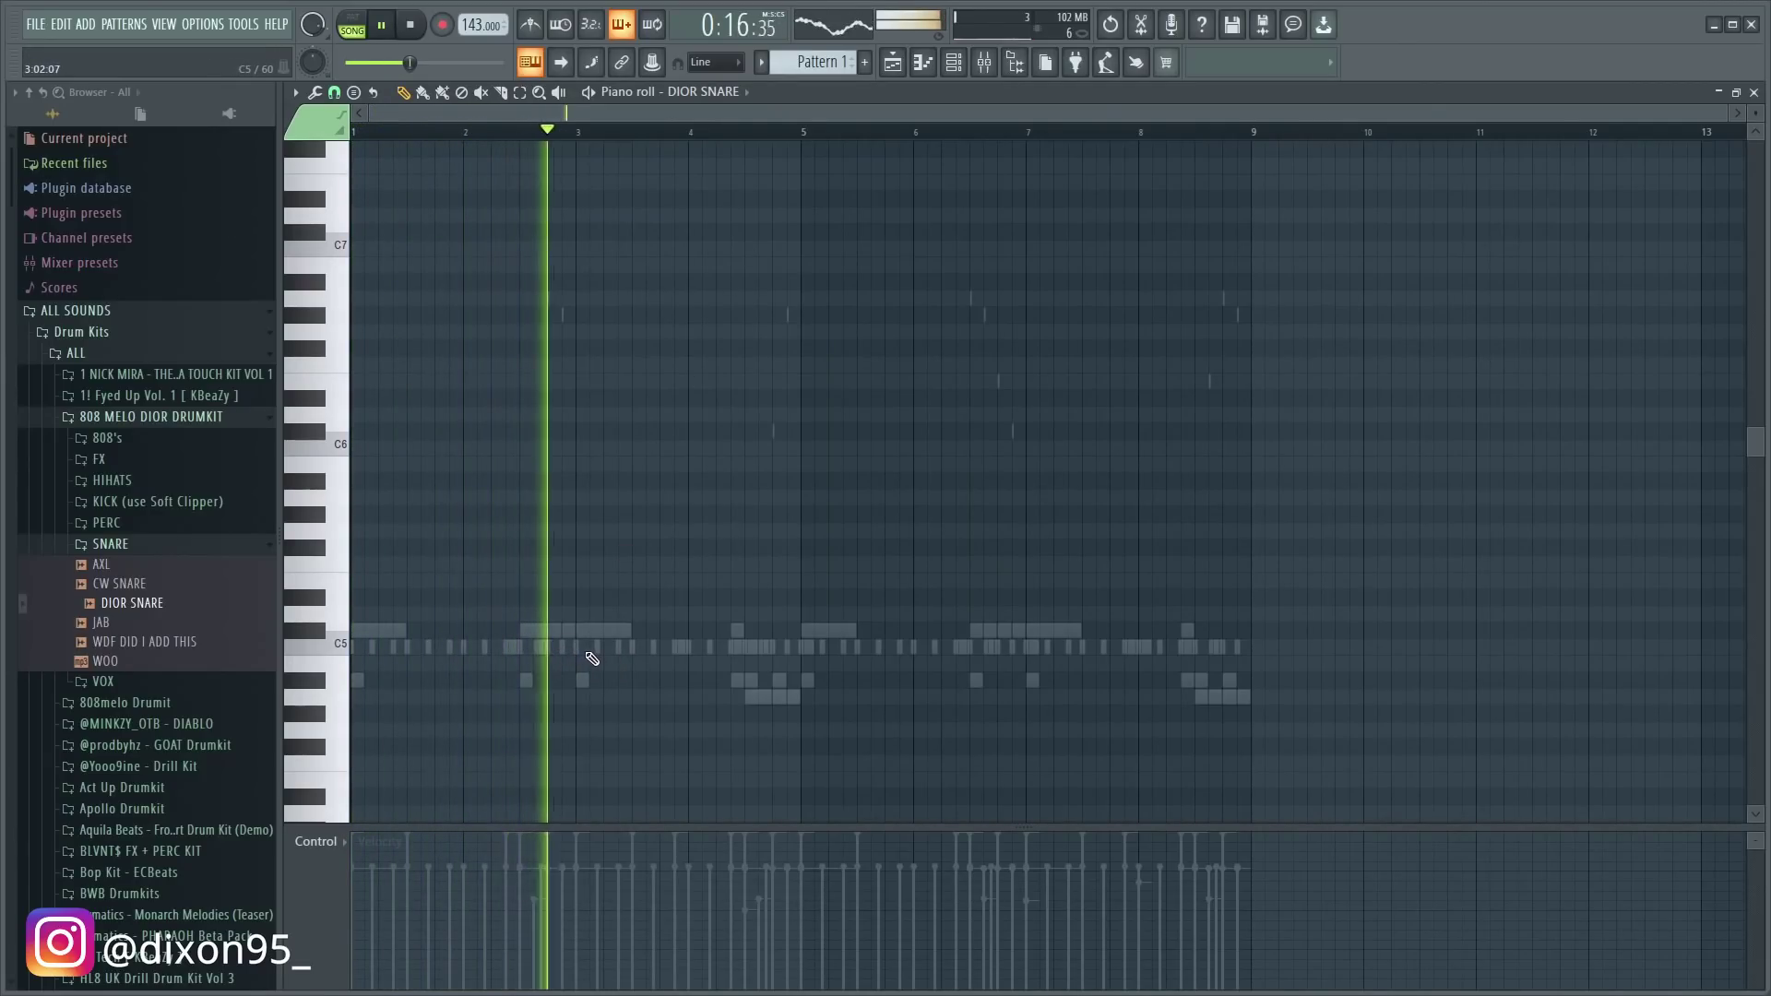
click(709, 646)
key(space)
key(space)
click(674, 132)
key(space)
- Add a second C5 DIOR SNARE note right after the first in bar 4 and give the pair rising velocities
click(717, 646)
drag(701, 928, 720, 889)
key(space)
key(space)
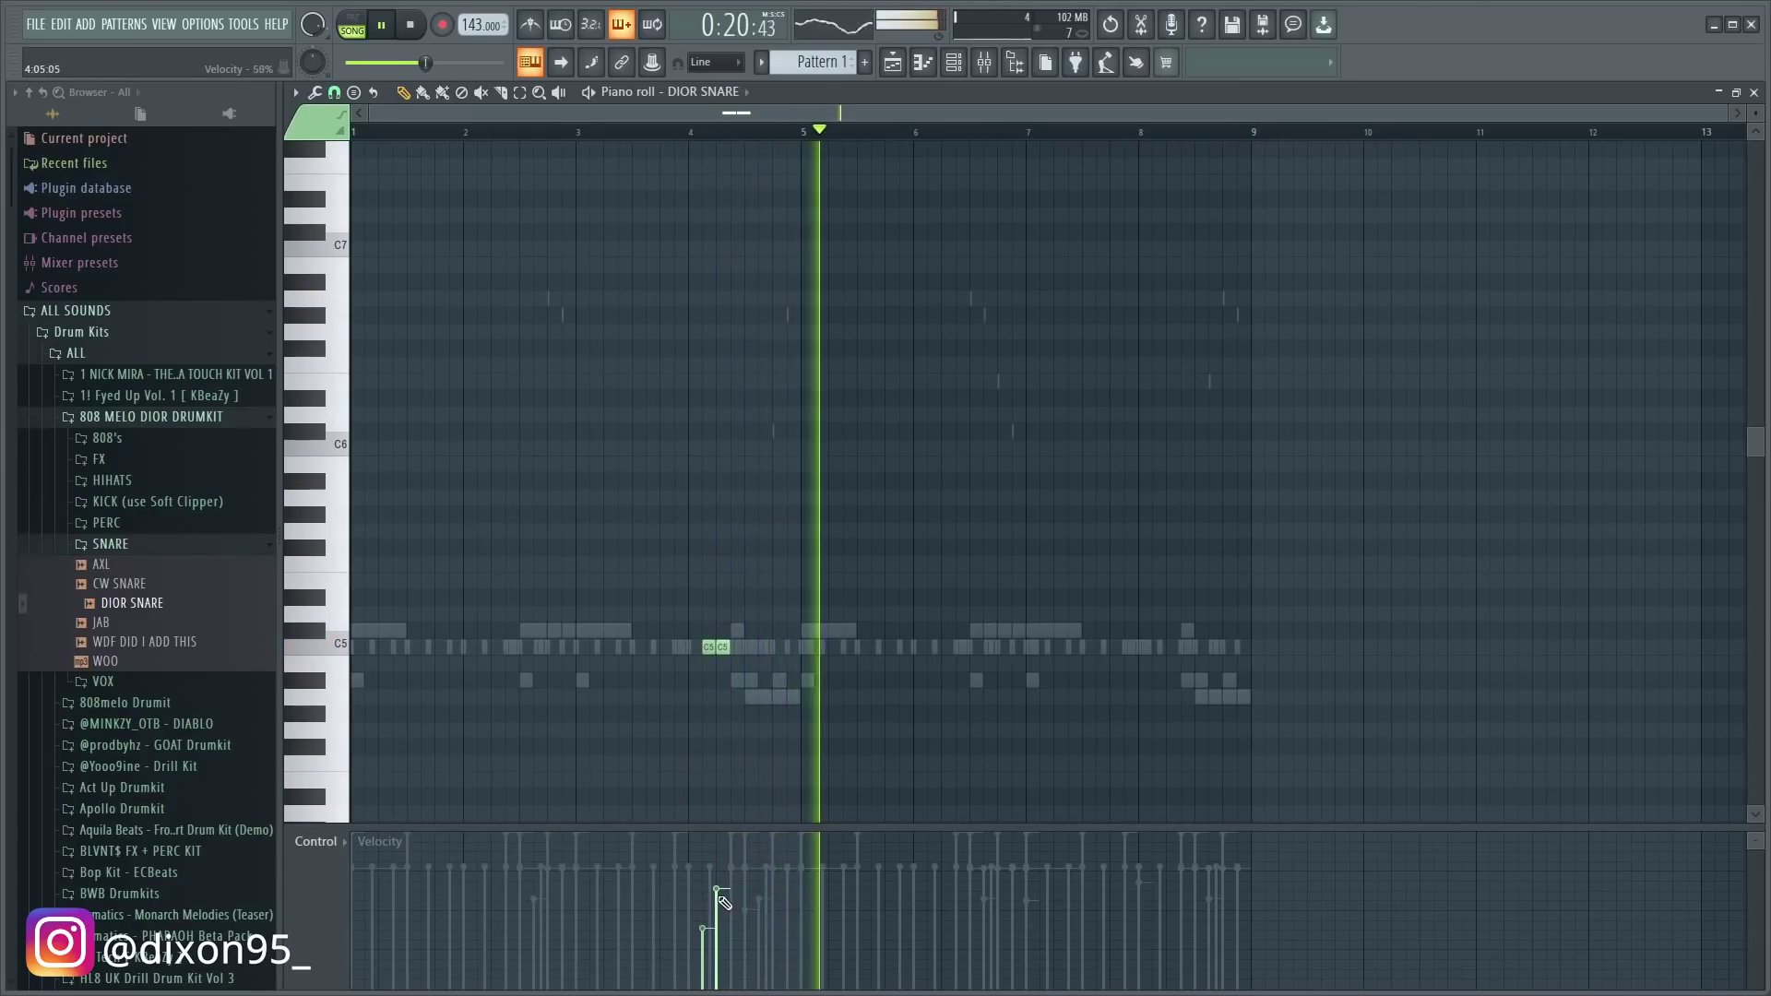
- Duplicate the two DIOR SNARE notes from bar 4 into bar 8
drag(806, 134, 13, 170)
key(ctrl+b)
ctrl+click(883, 135)
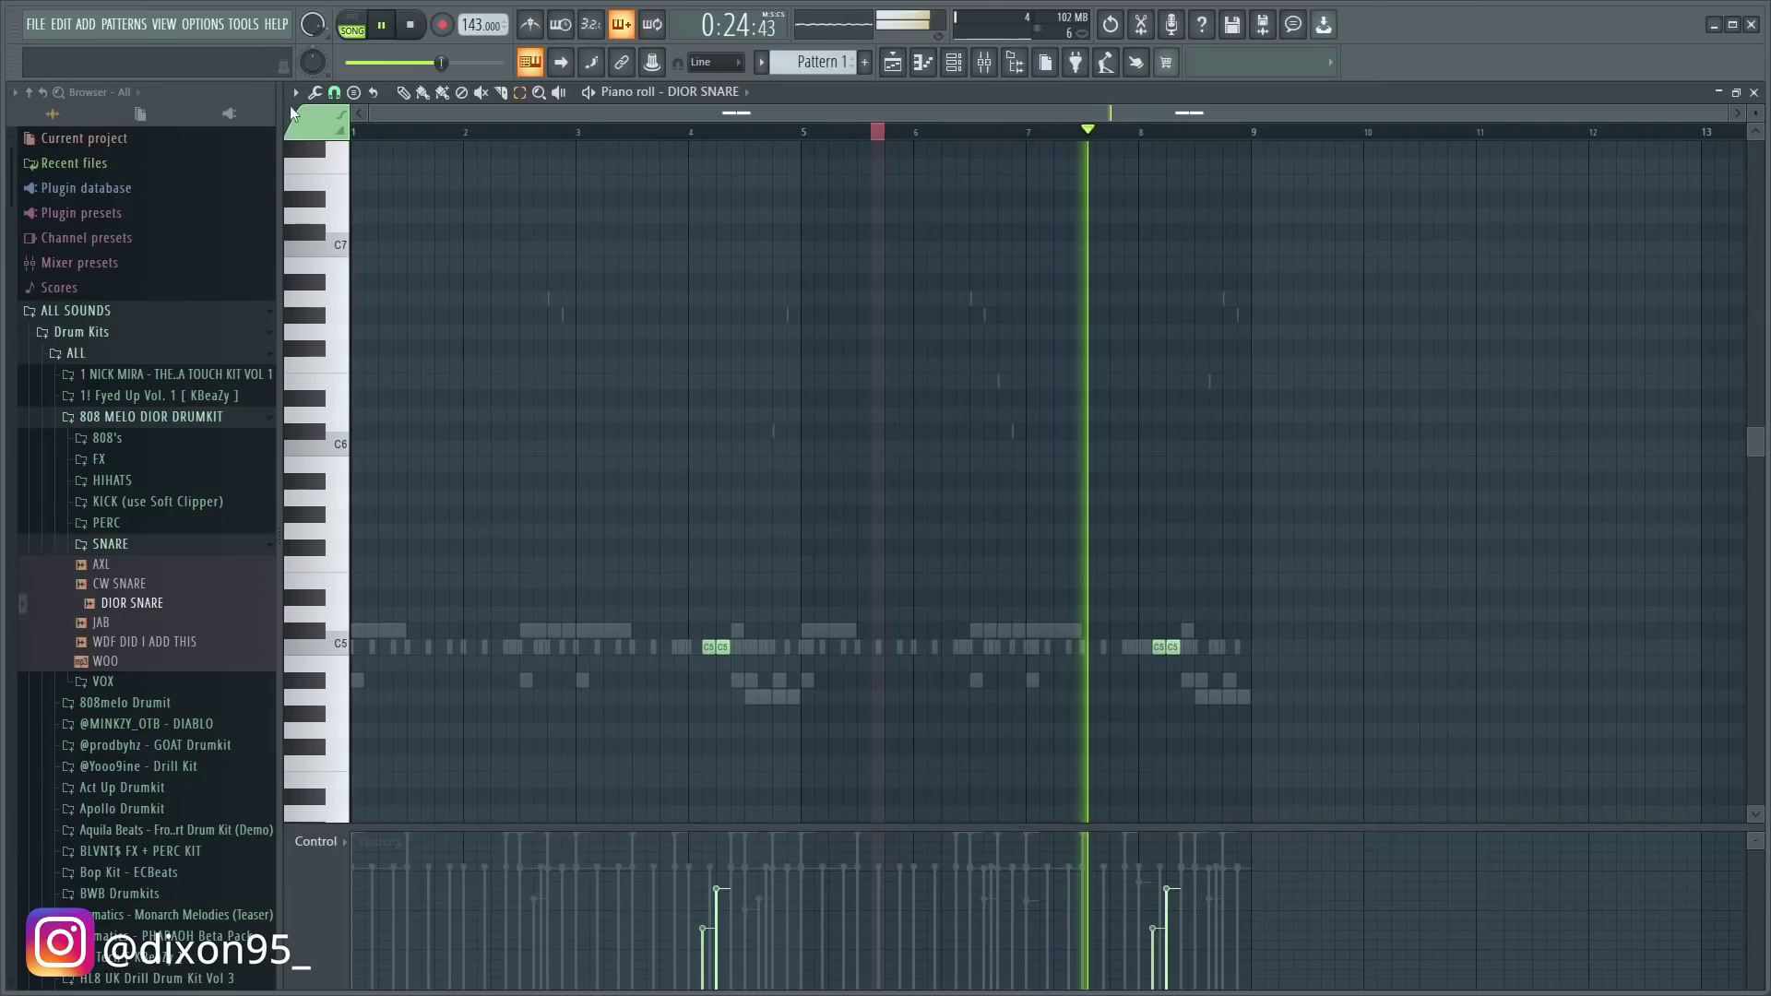
- Add WDF DID I ADD THIS from the drum kit's SNARE folder as a new channel and show it in the piano roll
ctrl+click(817, 138)
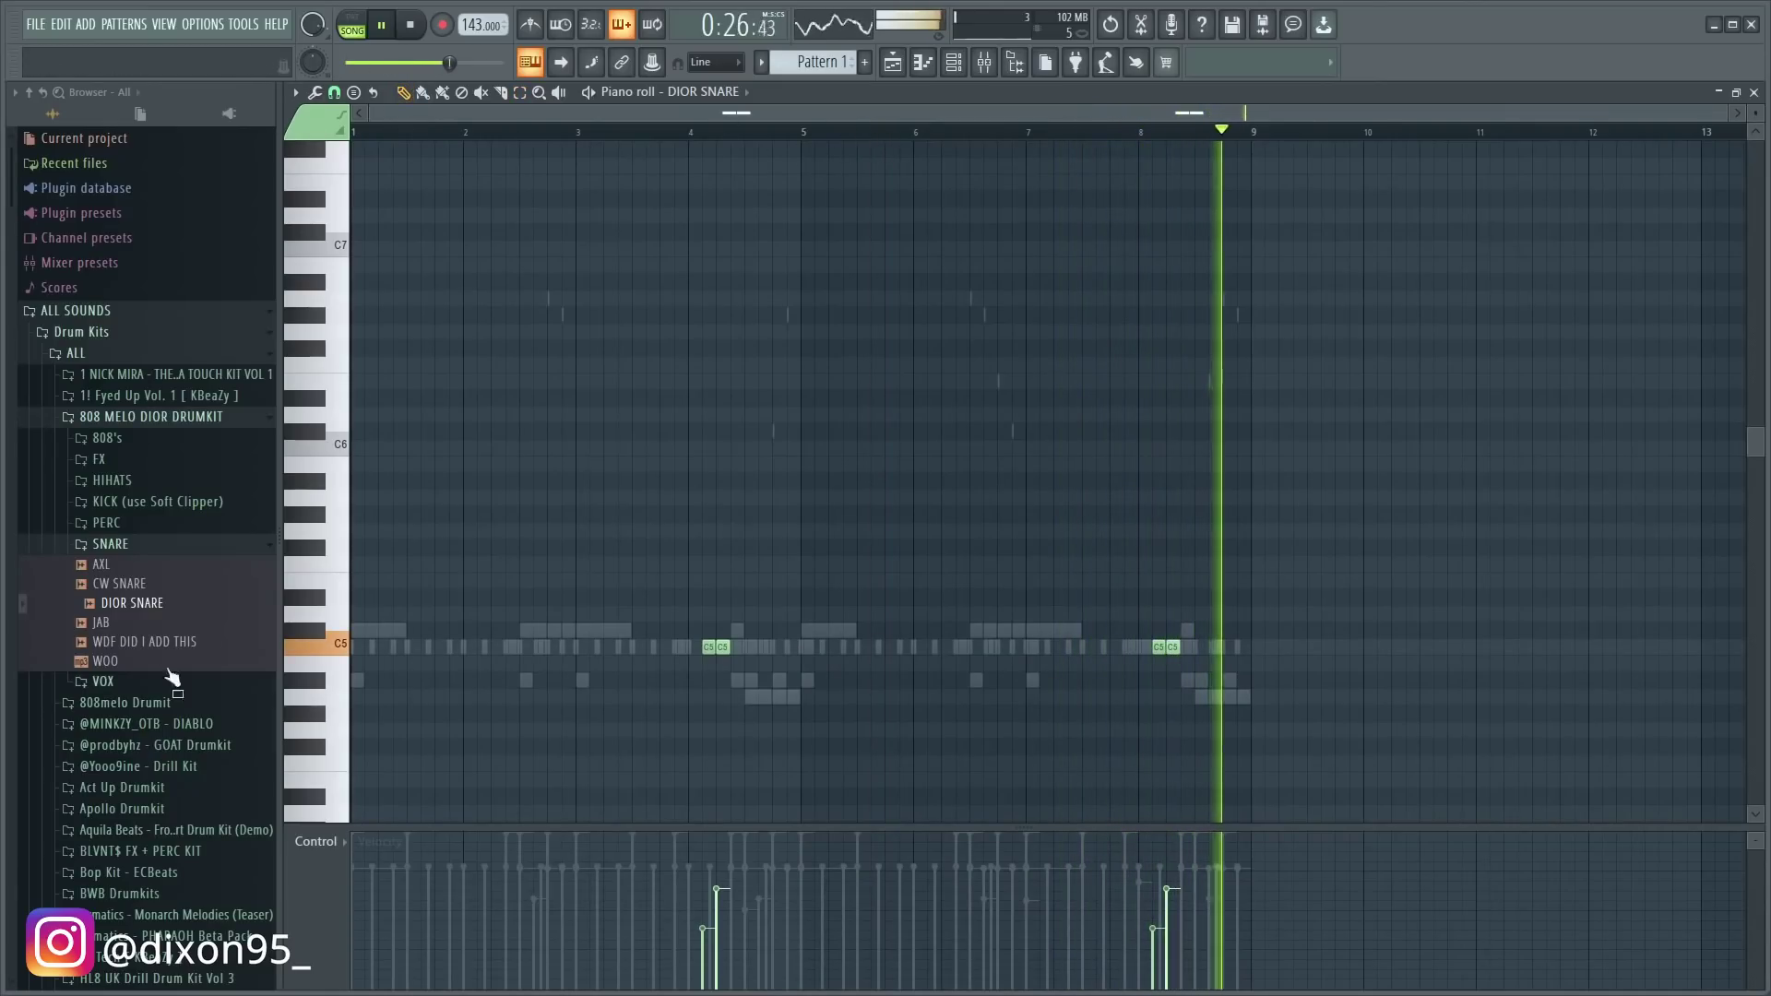
drag(171, 646, 406, 650)
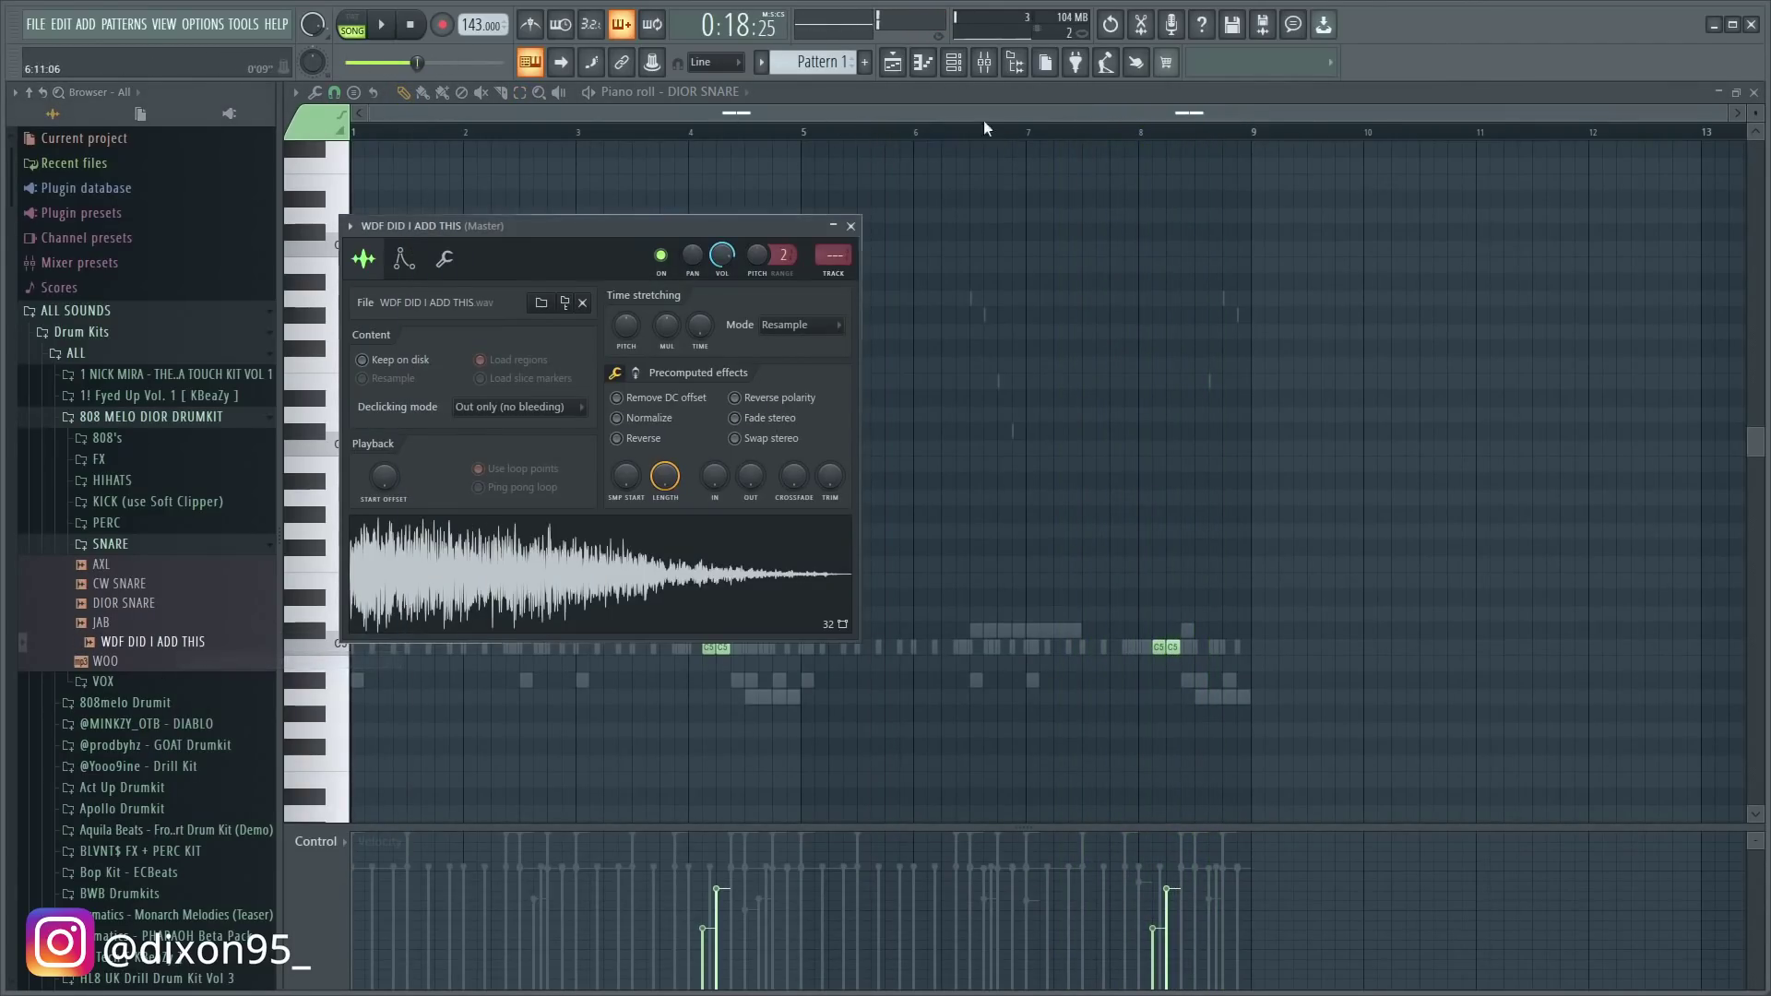
click(736, 92)
click(756, 267)
click(722, 96)
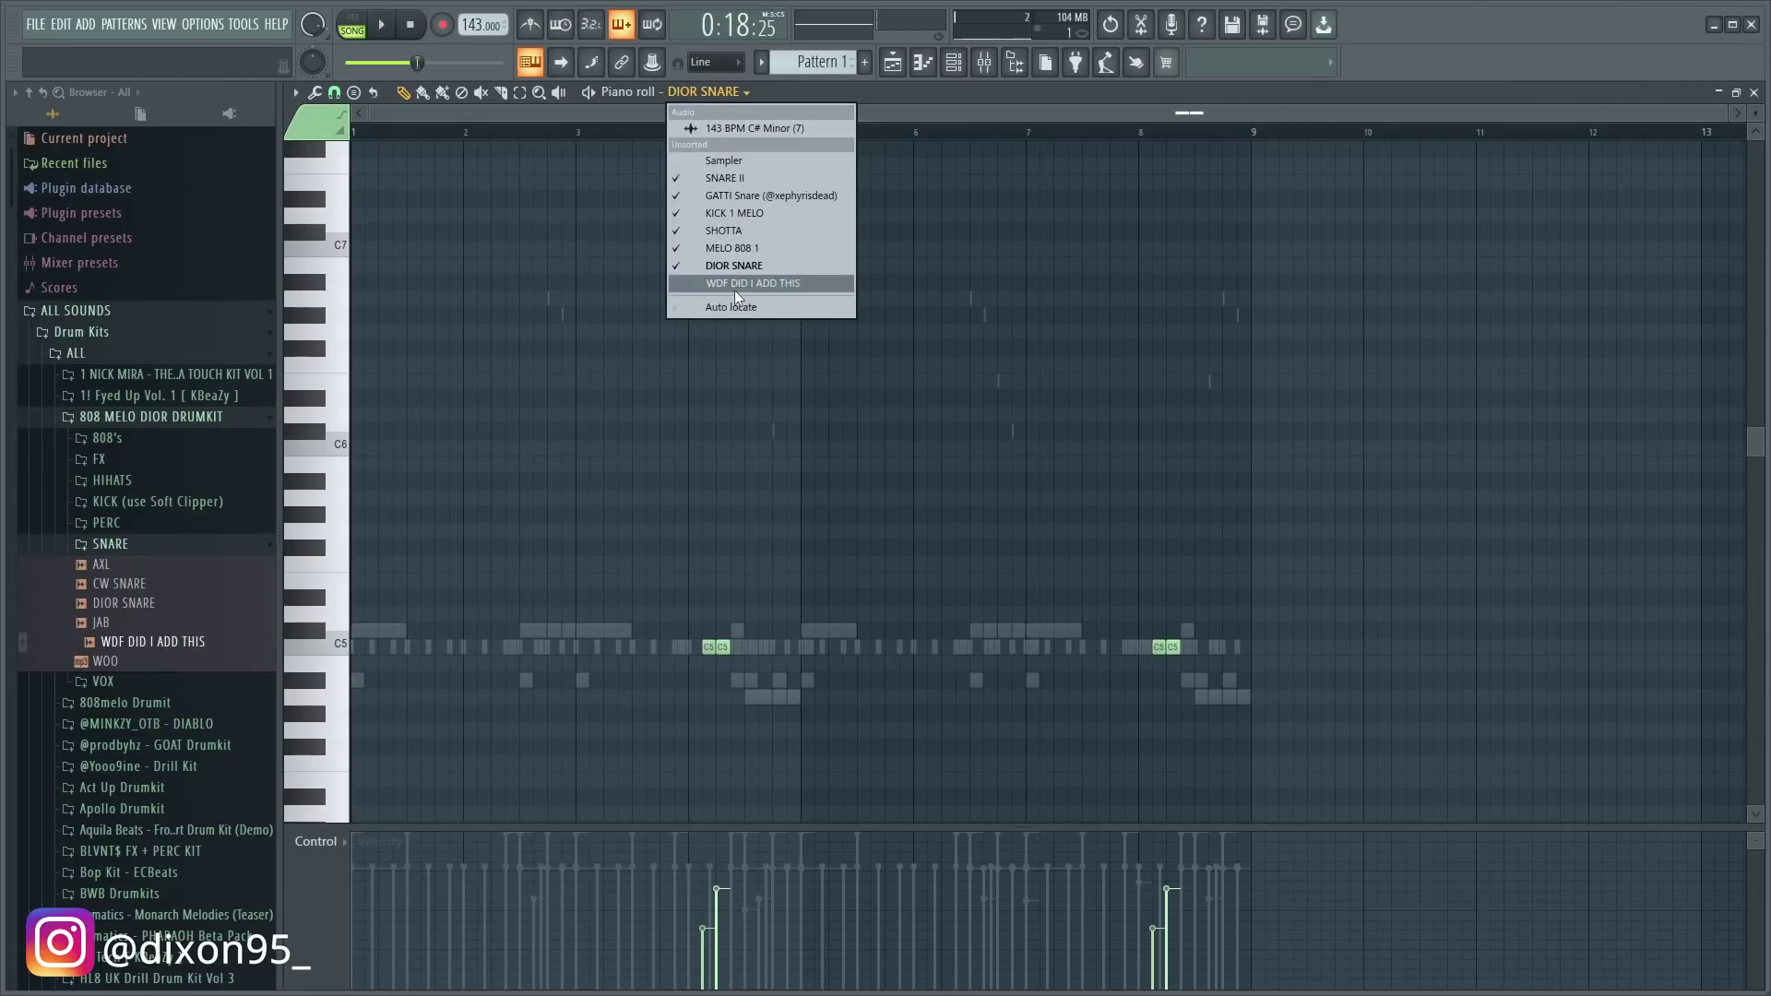
click(733, 280)
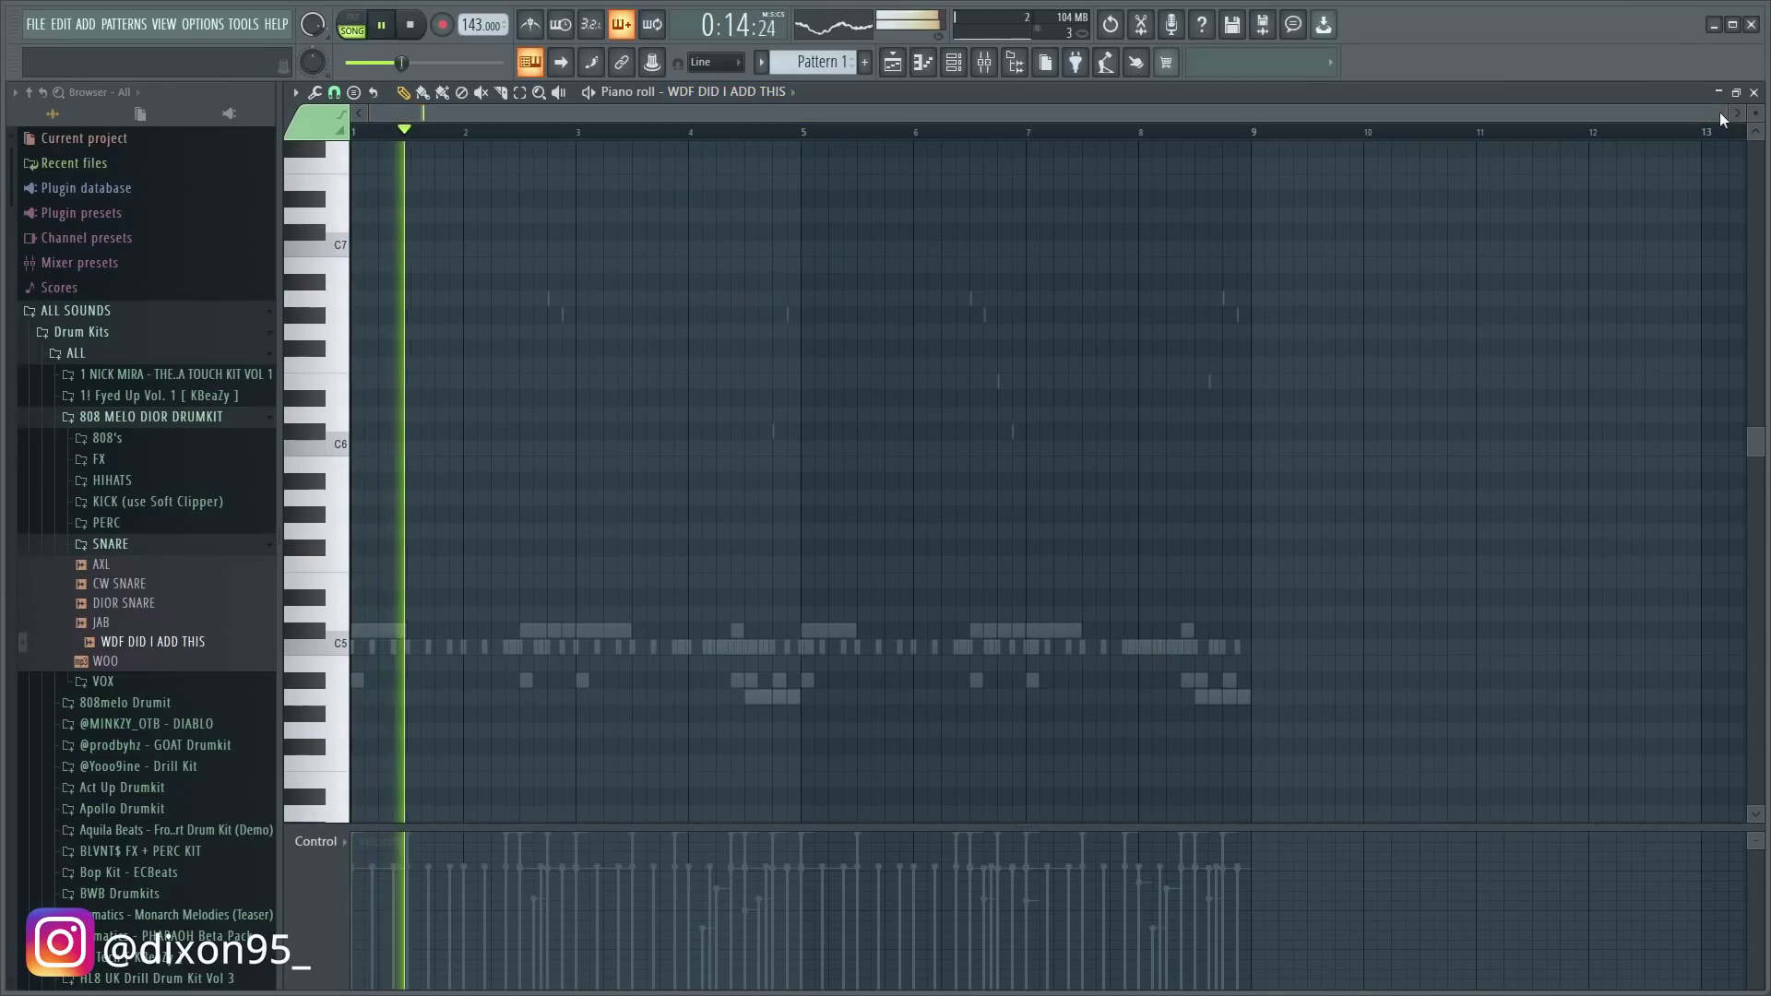
- Place two short C5 WDF DID I ADD THIS notes in the second half of bar 2 and adjust their velocities
drag(1727, 115, 1113, 159)
key(space)
key(space)
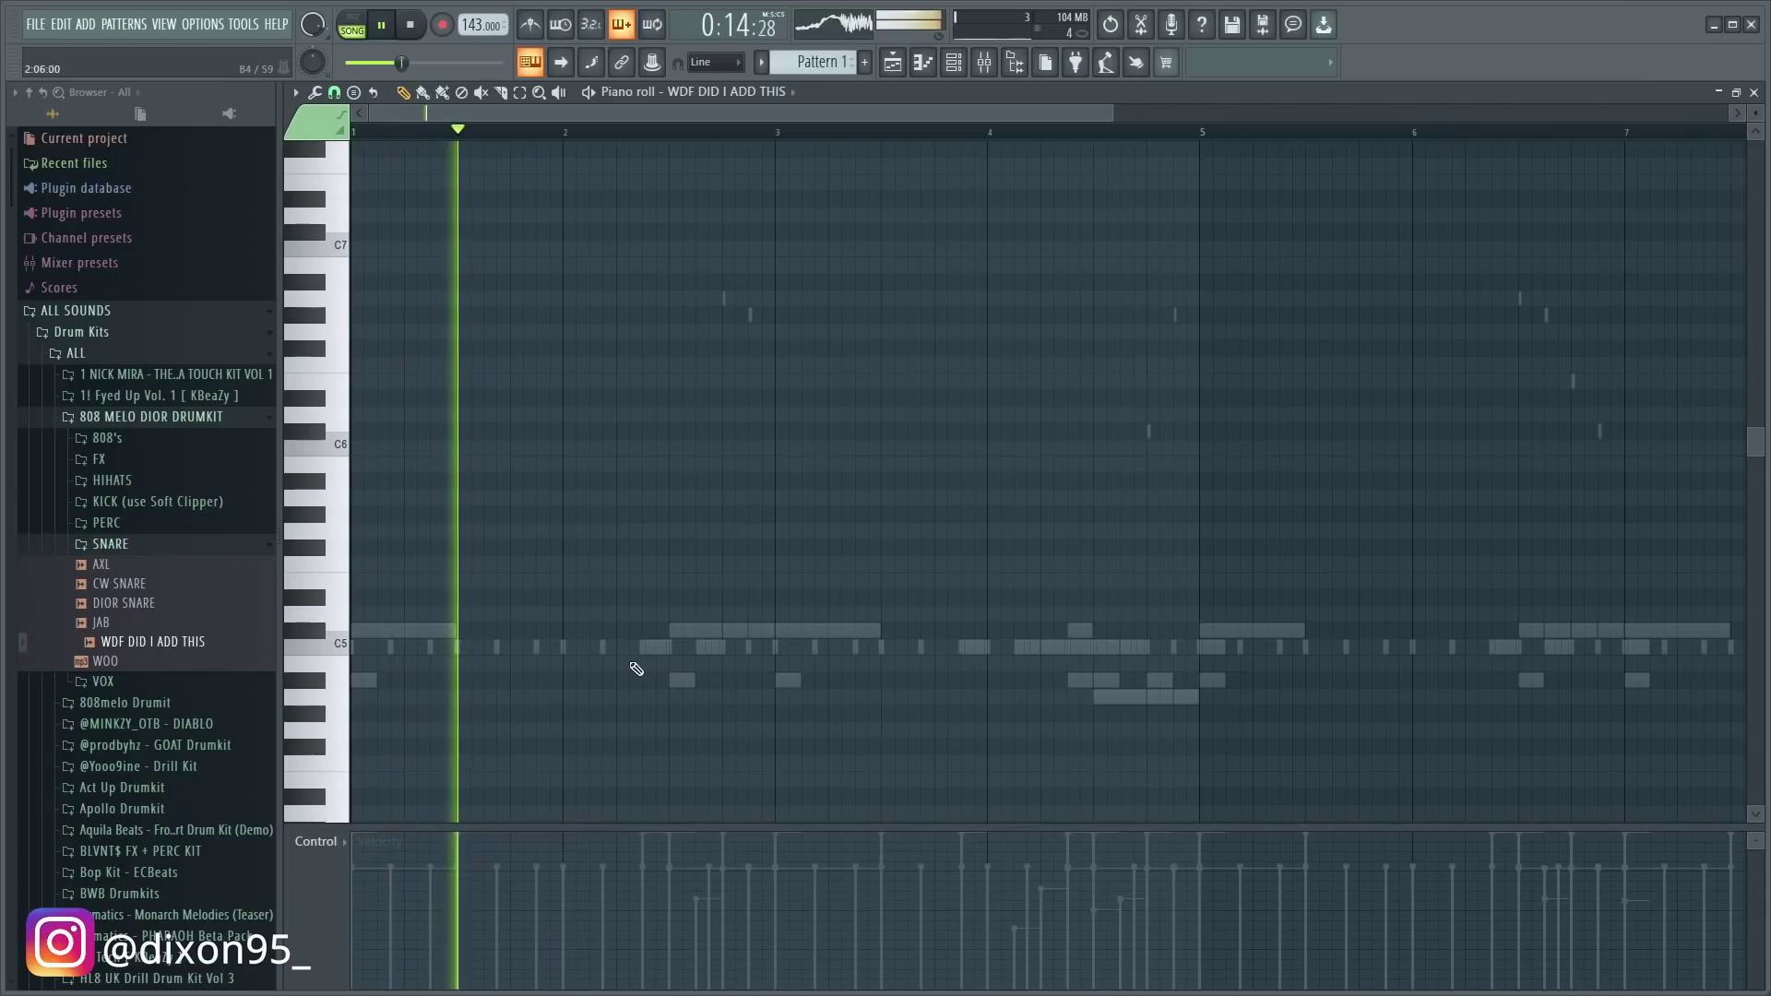
click(710, 647)
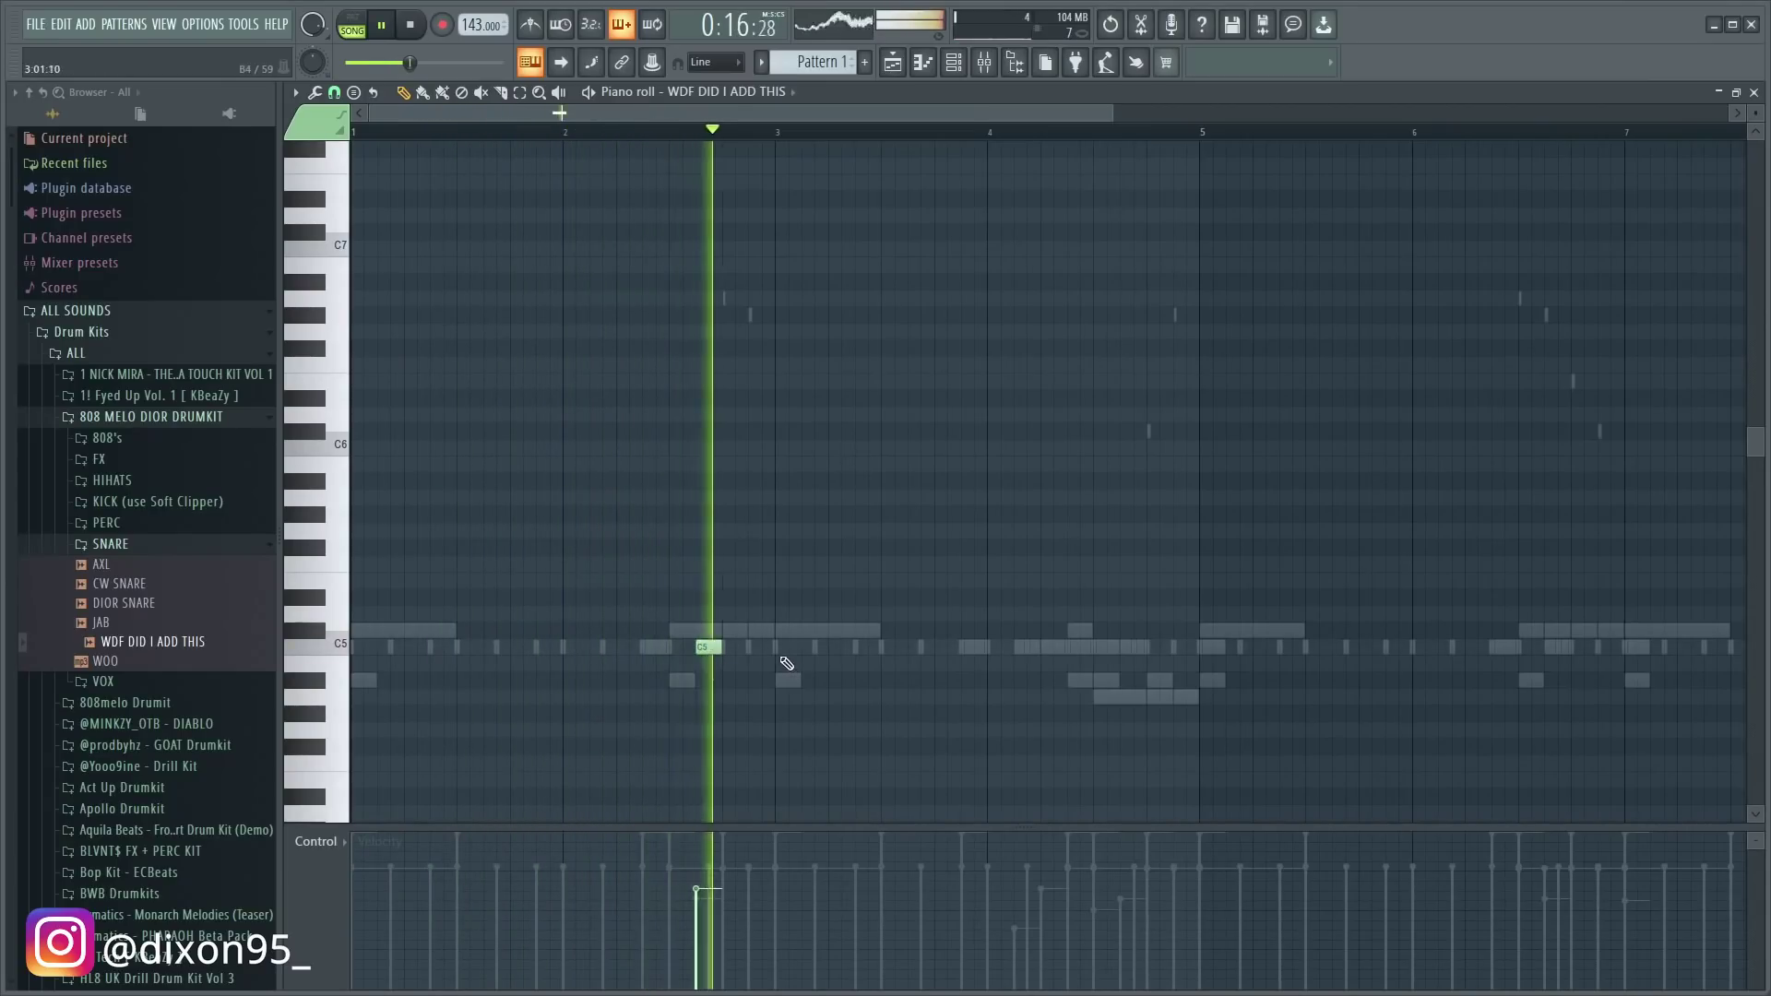
click(757, 648)
mouse_move(699, 867)
mouse_down()
mouse_move(702, 909)
mouse_move(762, 906)
mouse_up()
- Duplicate the two-bar WDF DID I ADD THIS phrase from bars 1–2 five times, filling through bar 12
drag(1111, 113, 1555, 113)
drag(353, 132, 611, 132)
key(ctrl+b)
key(ctrl+b)
key(ctrl+b)
key(ctrl+b)
key(ctrl+b)
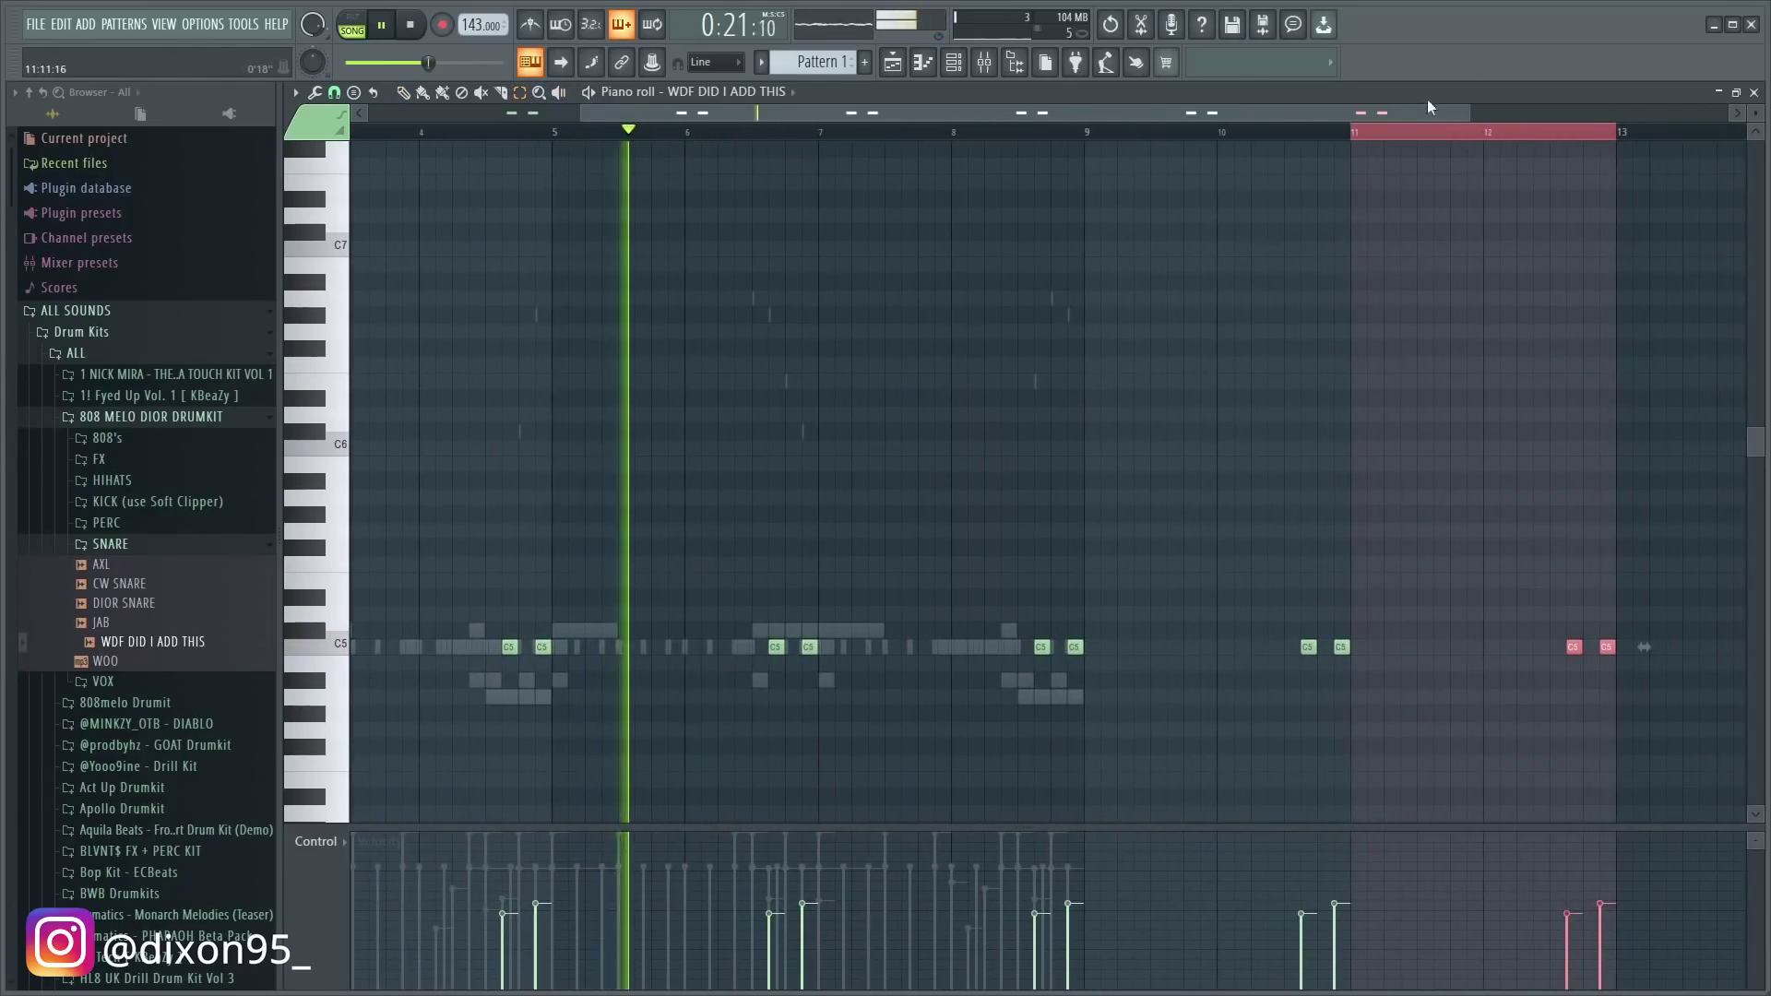
- Delete the duplicated snare notes beyond bar 8 and play the pattern from the start
ctrl+click(1352, 130)
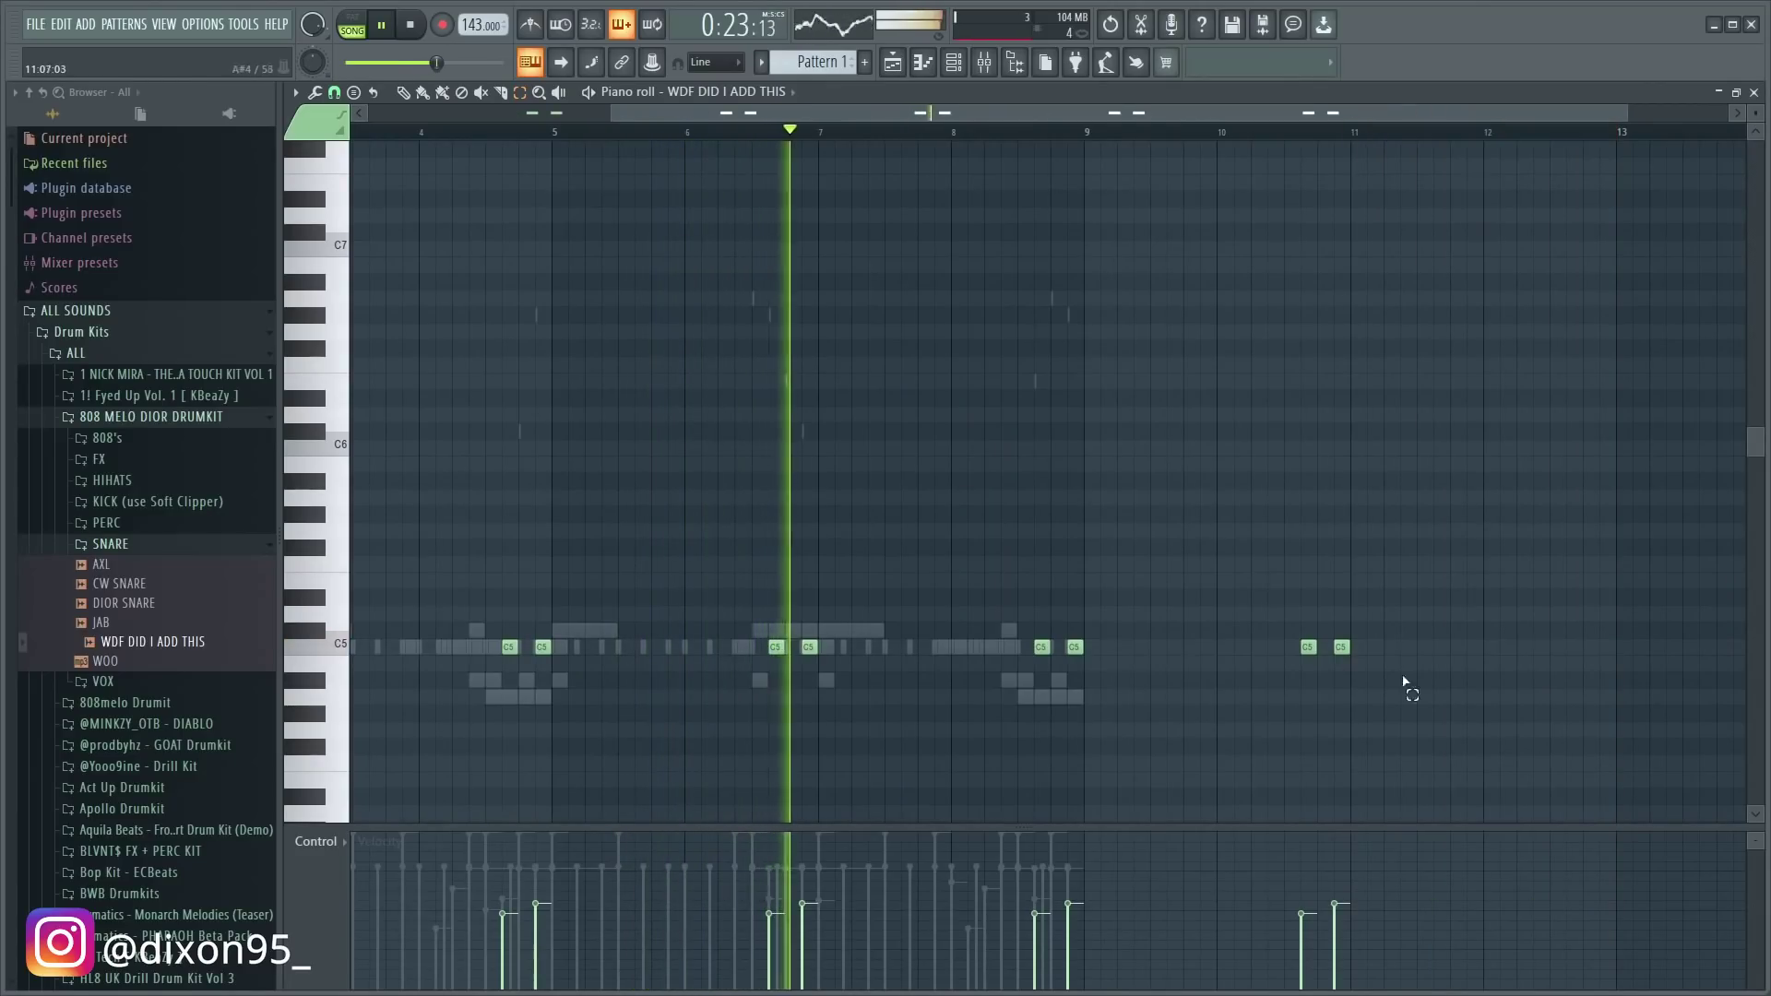
right_click(1341, 647)
right_click(1308, 647)
drag(961, 118, 1522, 126)
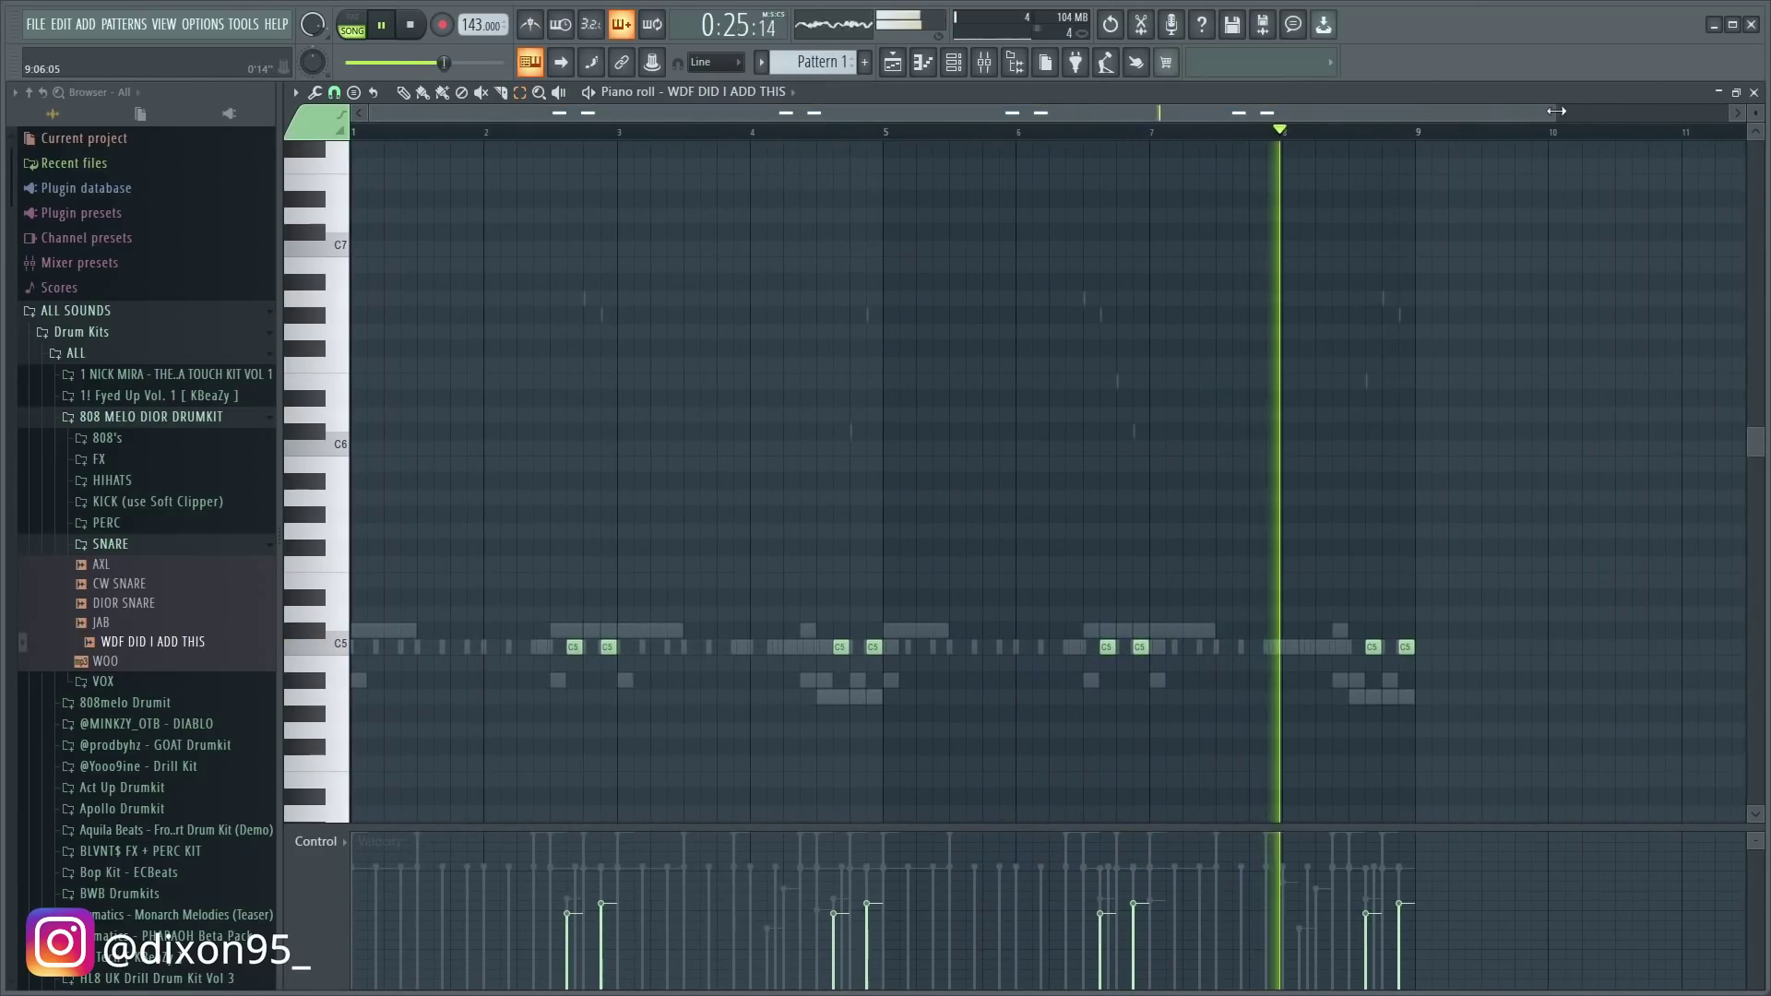
scroll(569, 273, down, 1)
click(334, 93)
click(349, 139)
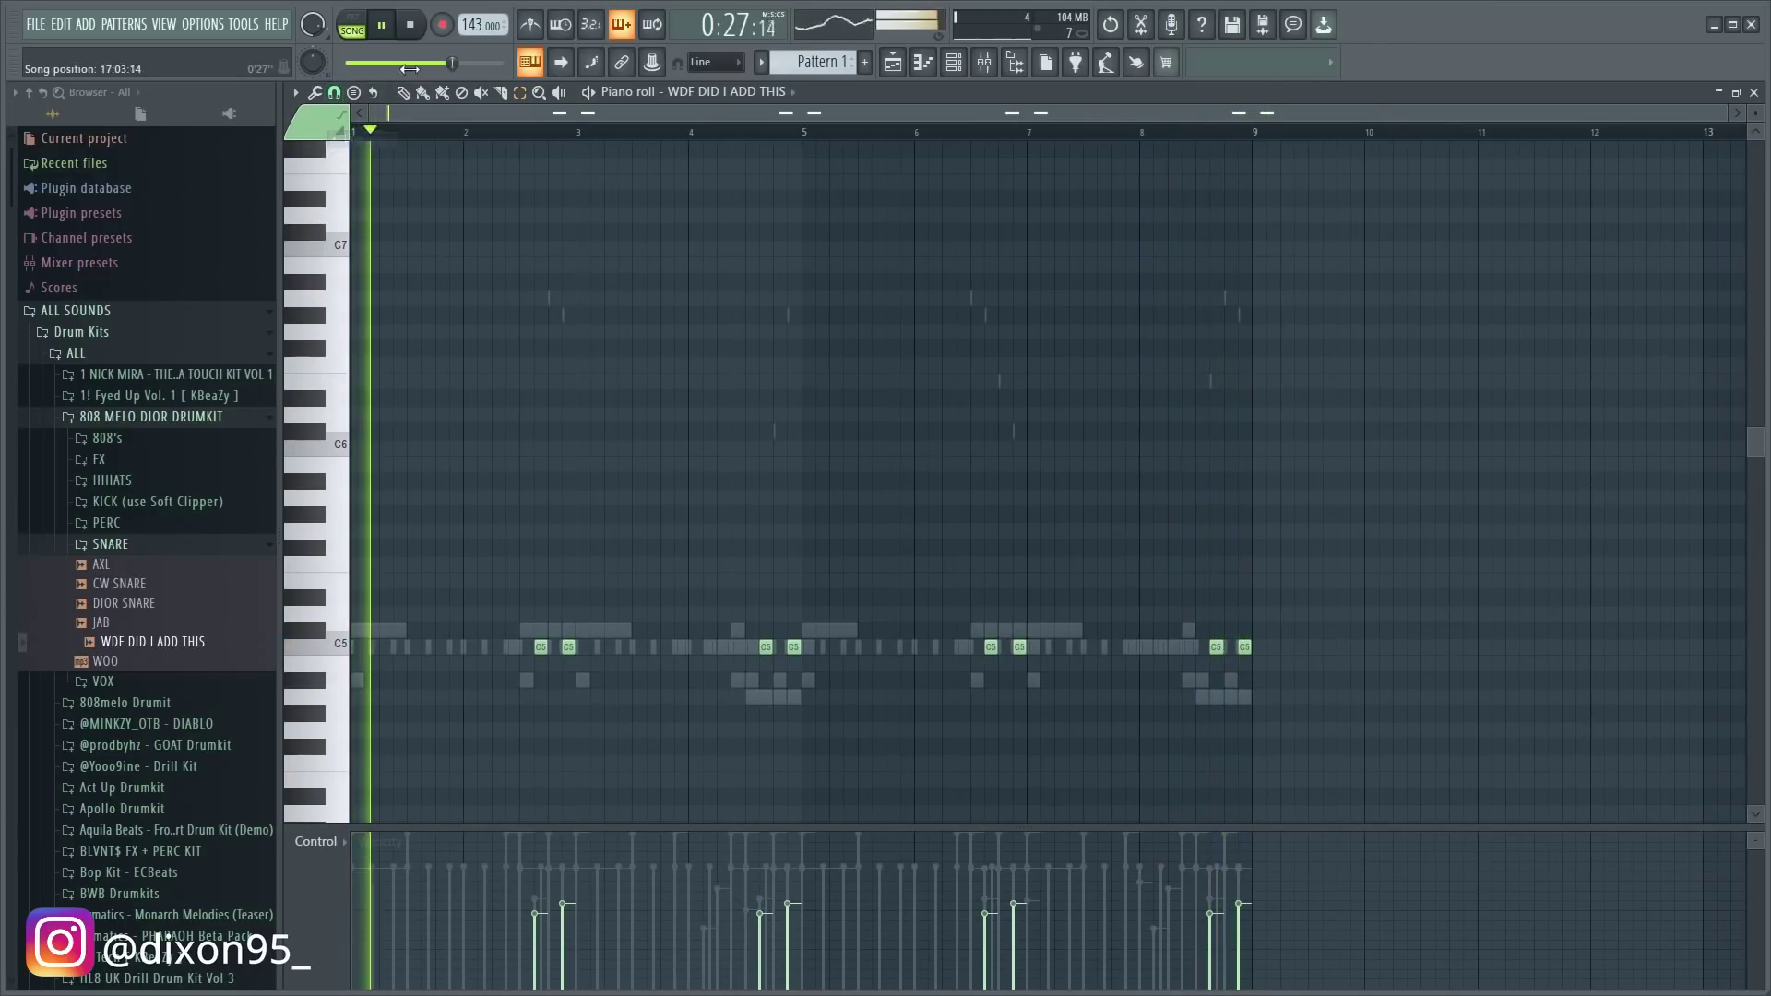
- Add Bass (Welcome To The Party) from The Lunch77 808 Melo & Axl Drumkit as a new channel and show it in the piano roll
scroll(217, 586, down, 4)
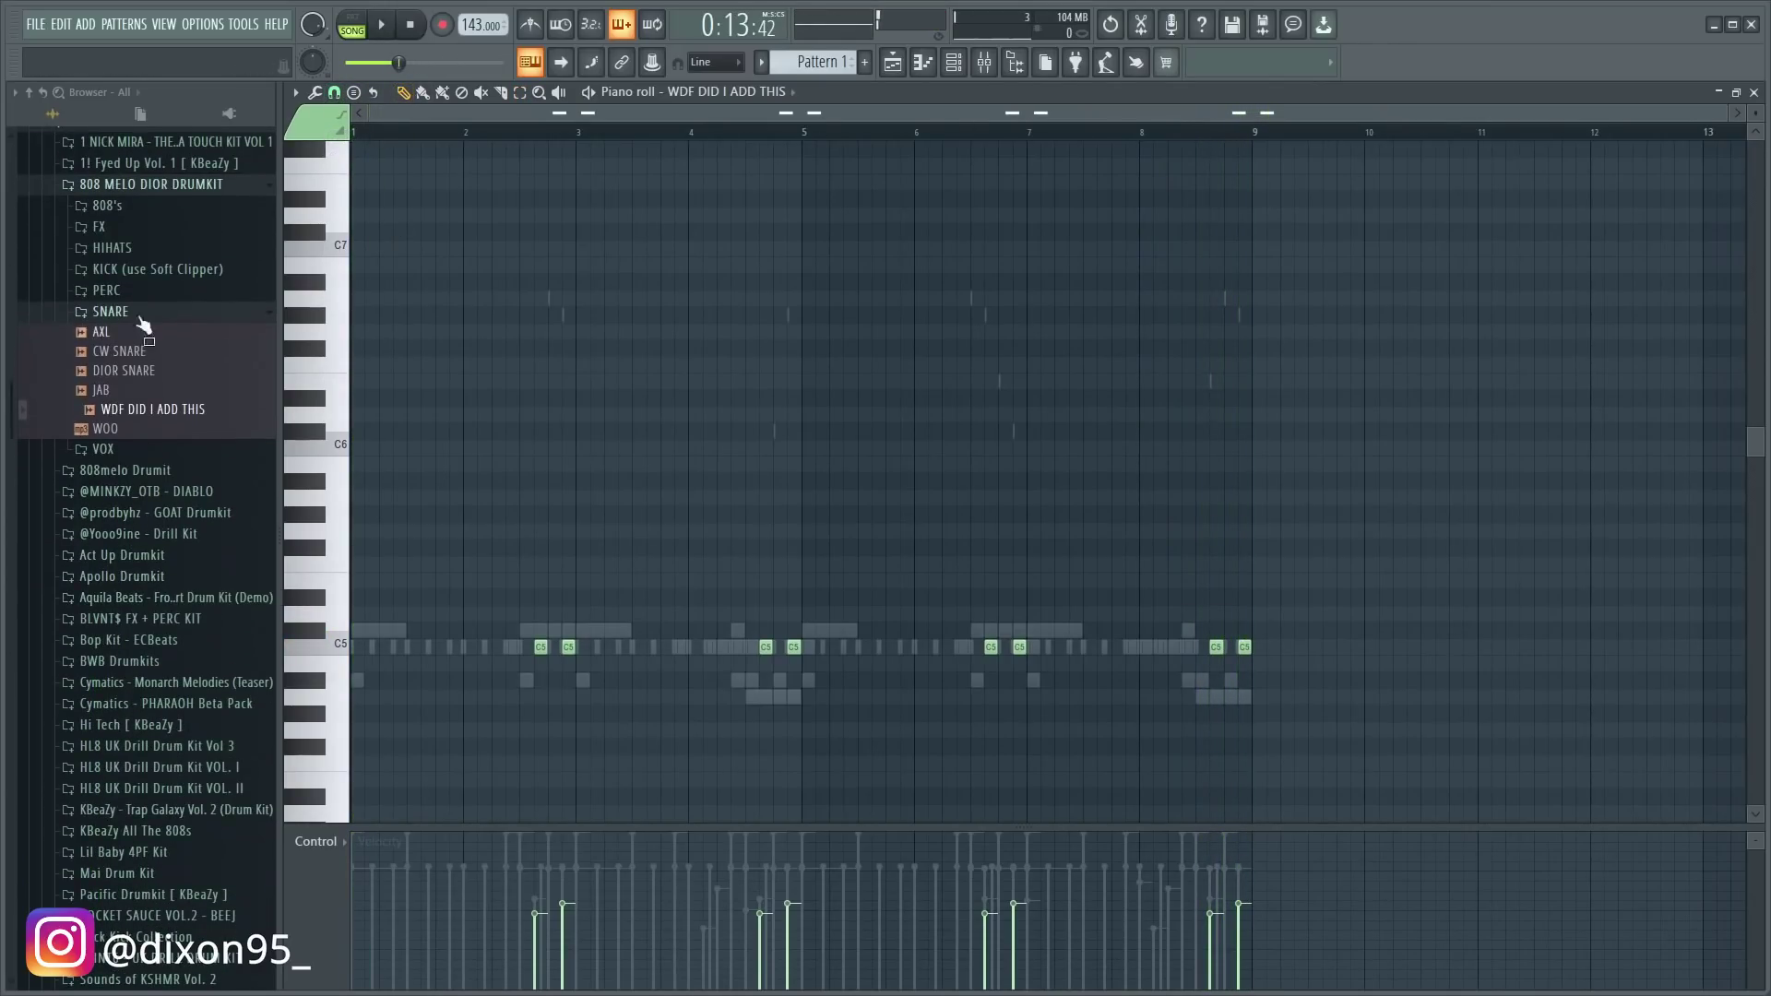
click(115, 208)
scroll(171, 197, down, 8)
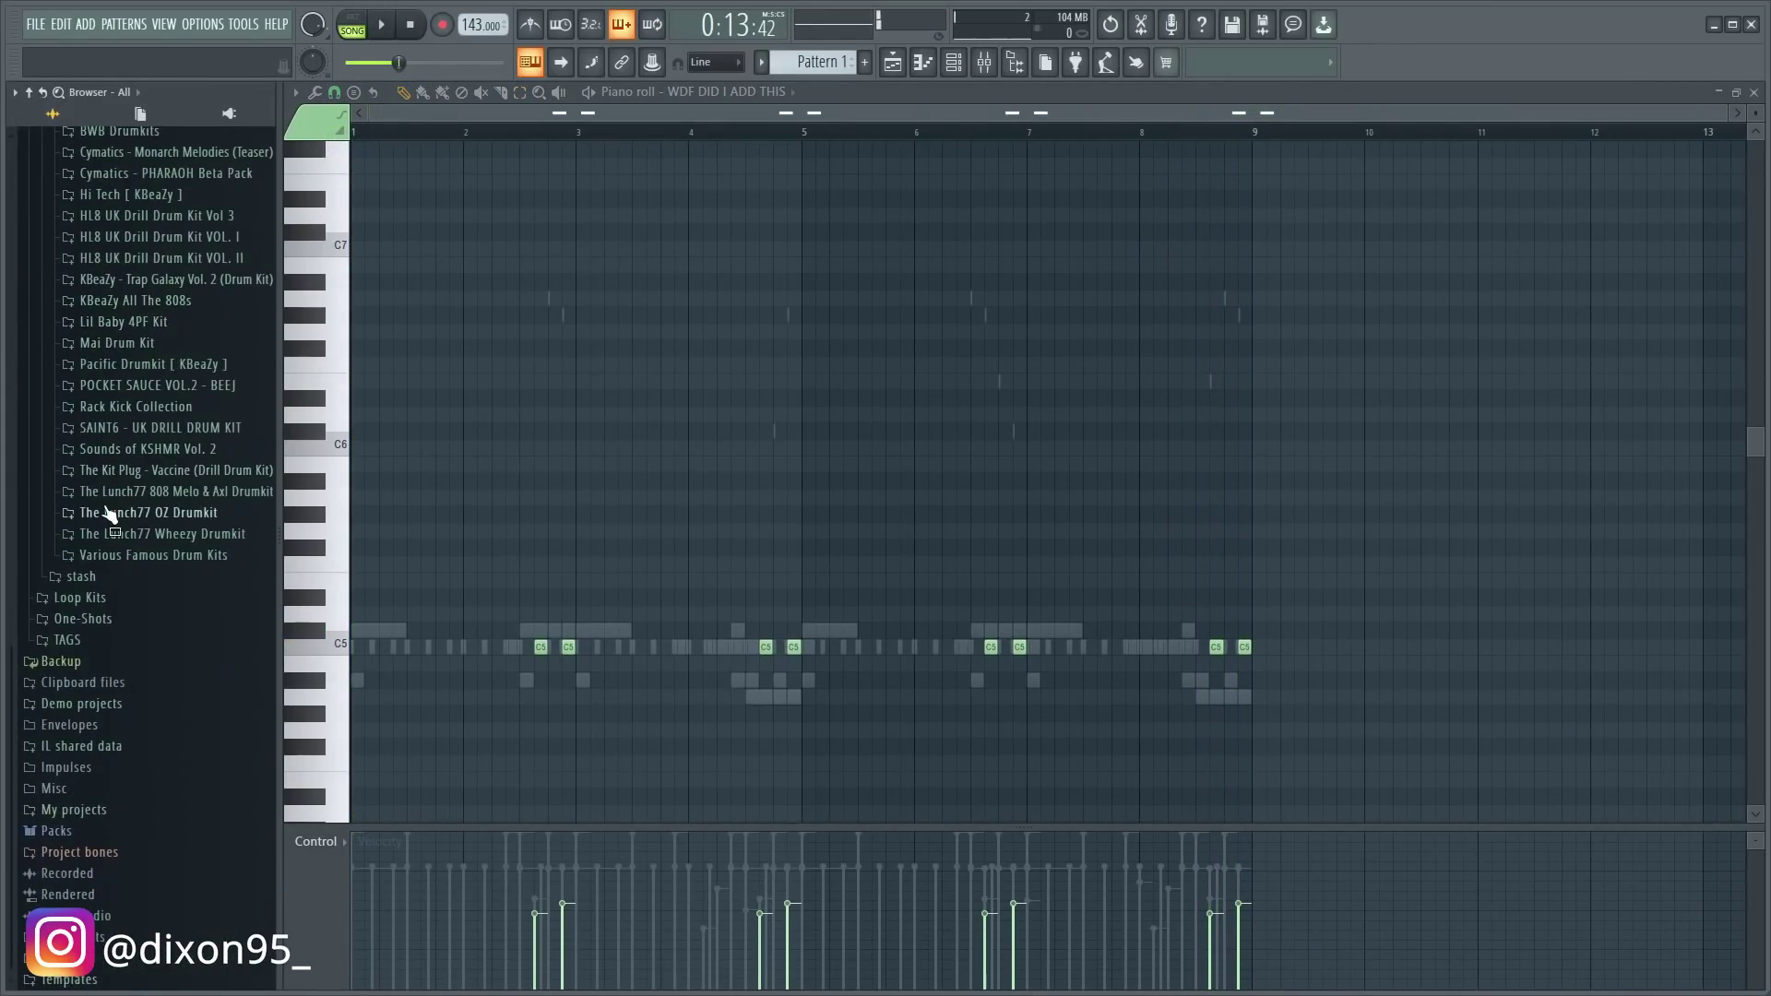
click(134, 618)
right_click(147, 221)
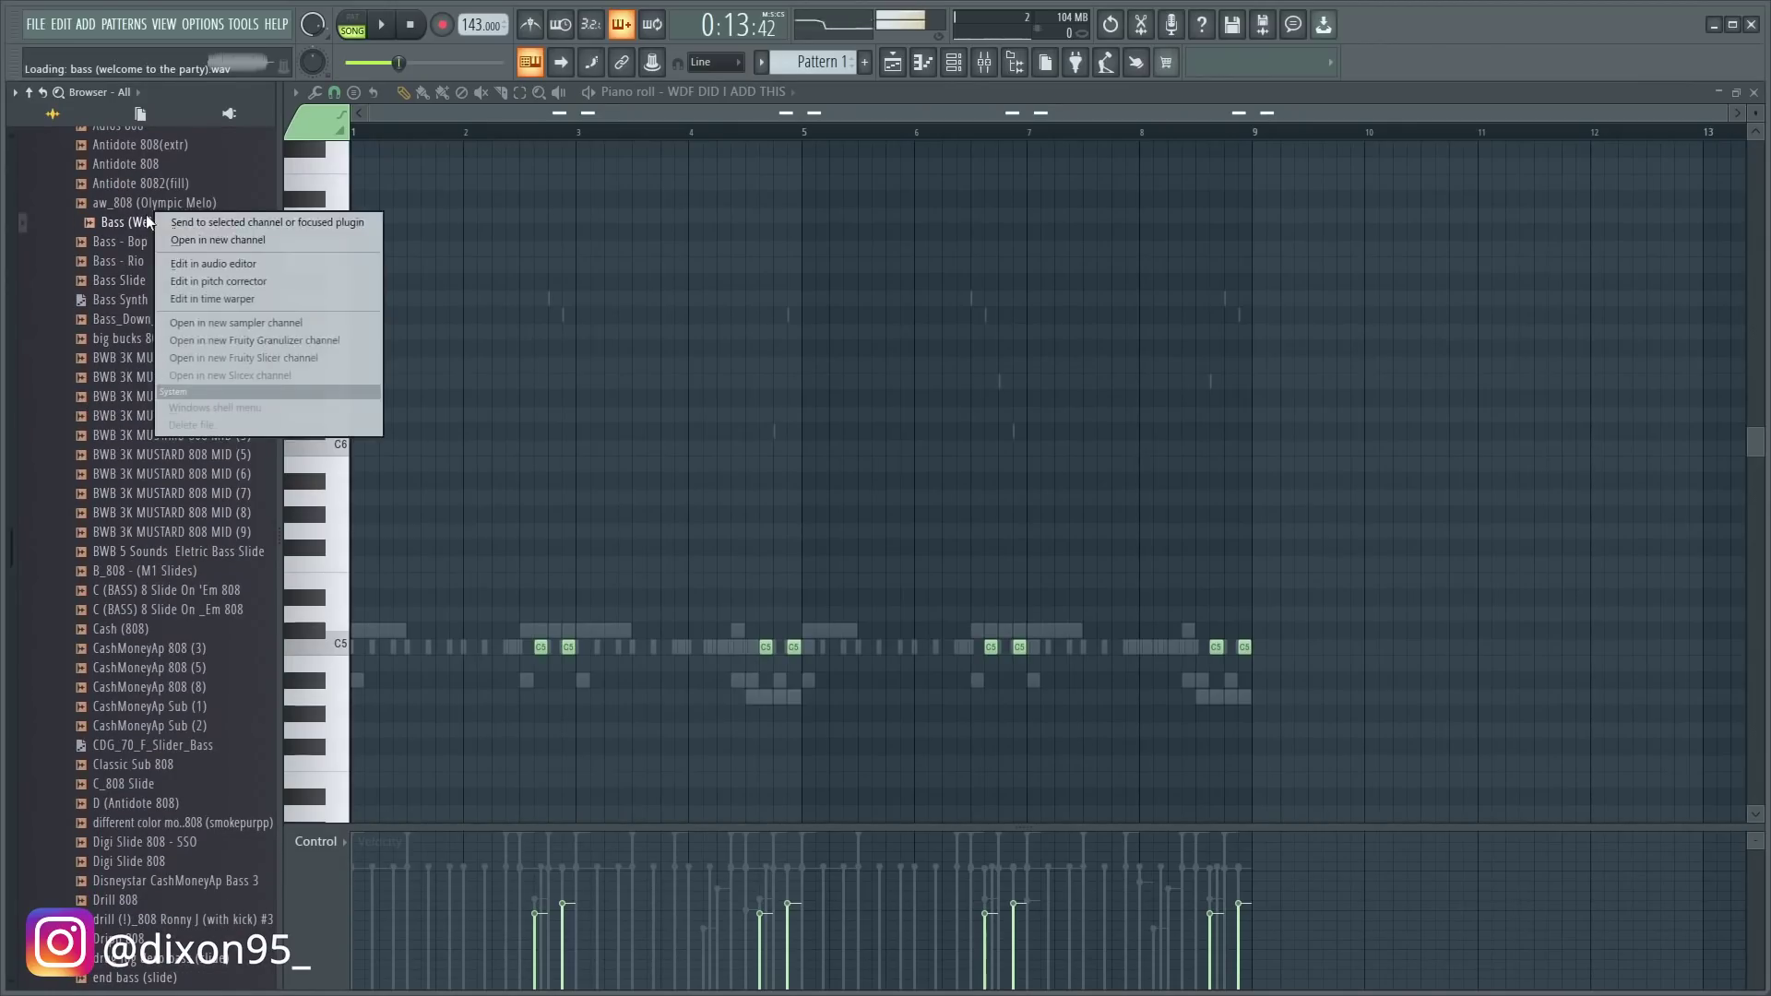
click(209, 239)
click(738, 91)
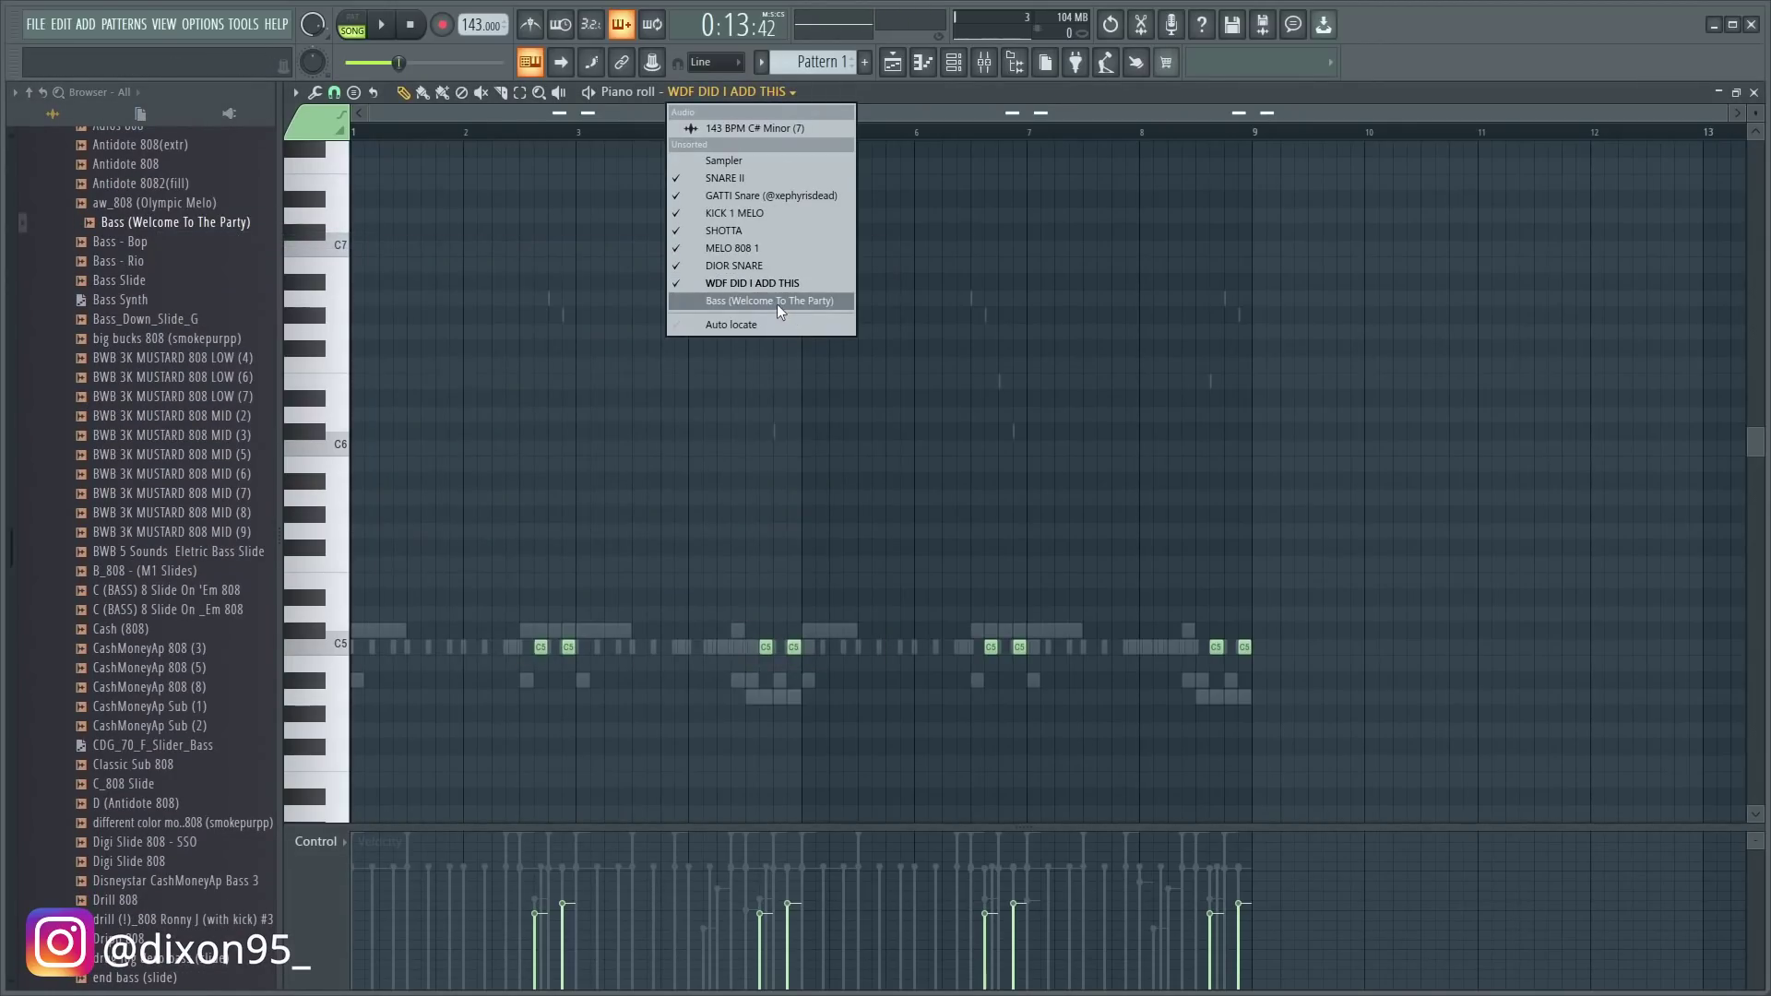
click(778, 305)
- Collapse The Lunch77 808 Melo & Axl Drumkit folder in the browser and return to the piano roll
click(954, 62)
scroll(15, 320, up, 15)
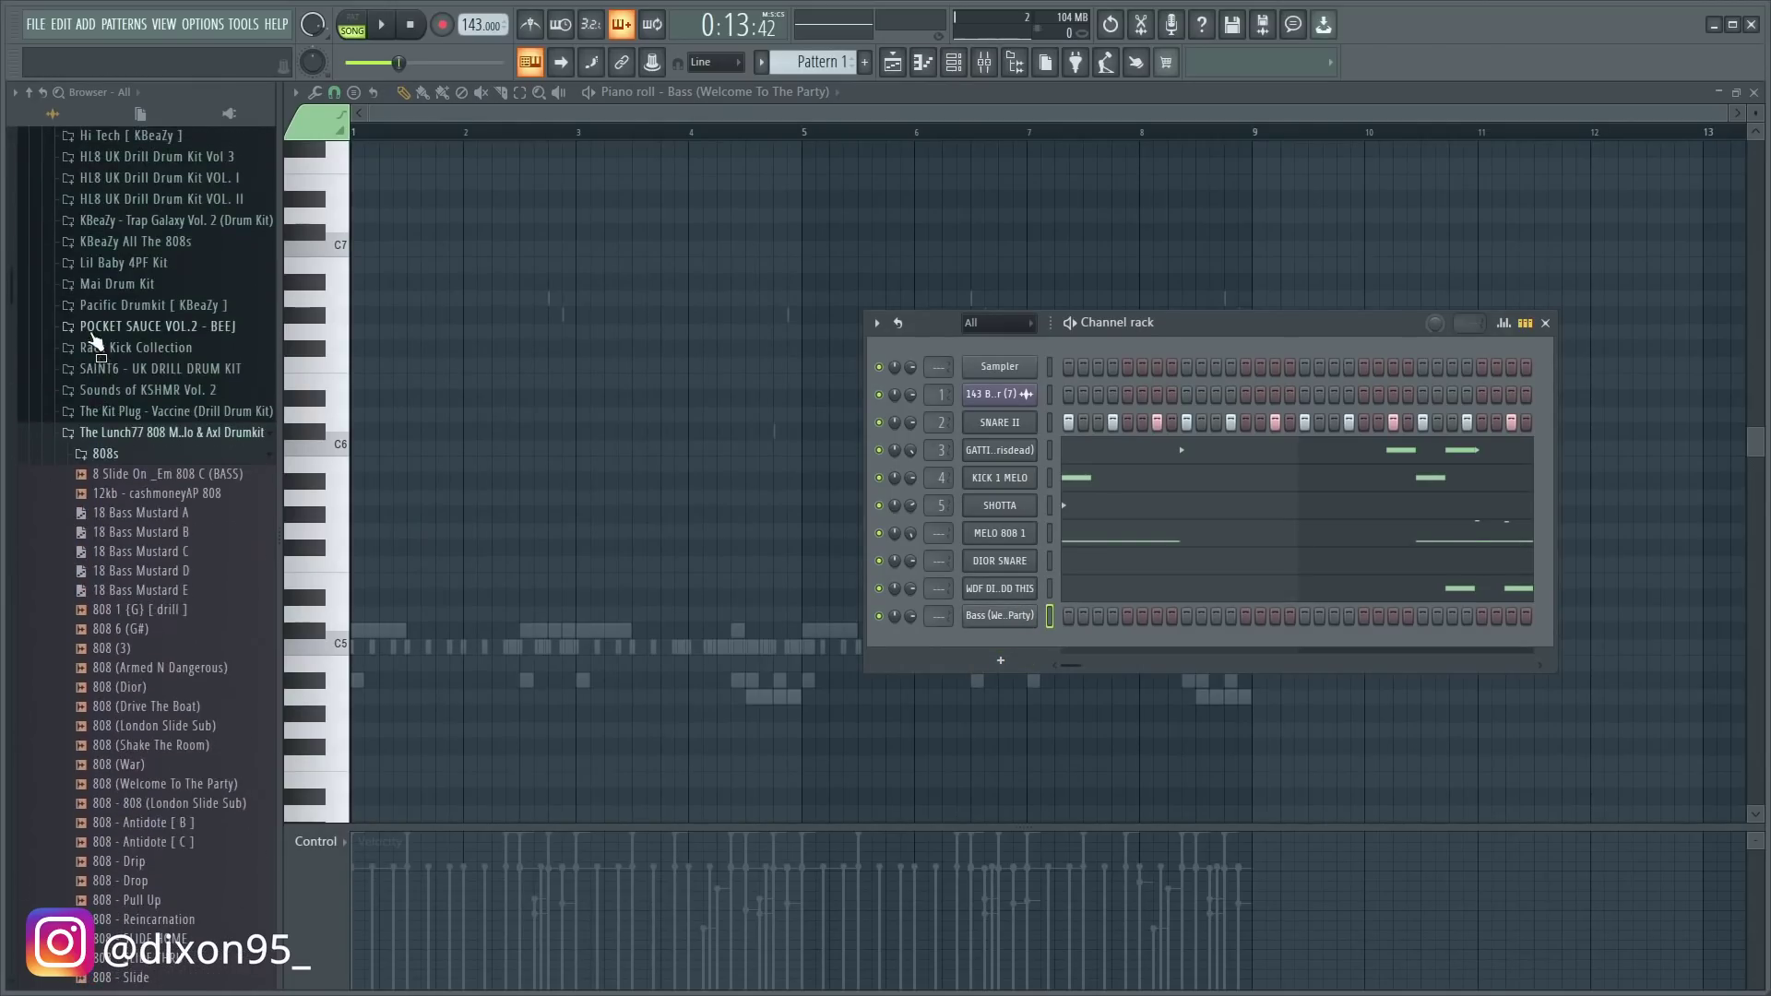
click(166, 441)
scroll(225, 492, up, 6)
scroll(310, 518, down, 2)
- Place four short bass notes, C#6, C#6, A5 and G#5, in the second half of bar 1 and play them
click(307, 516)
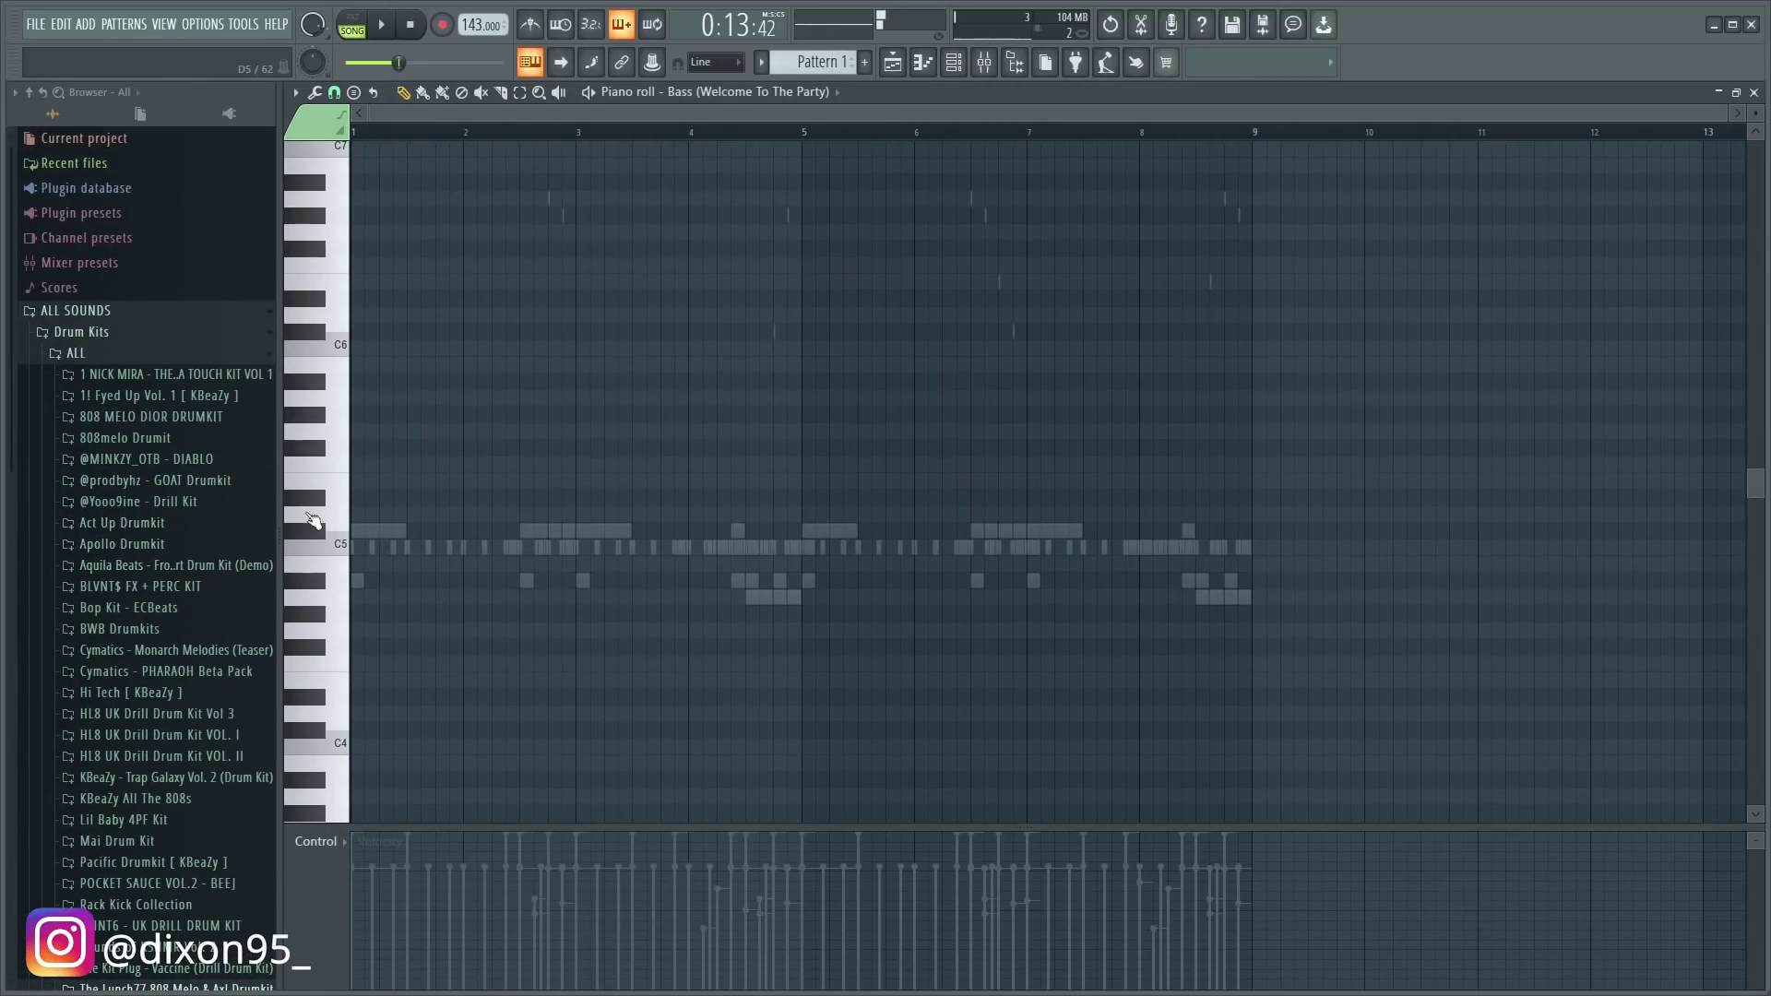
key(space)
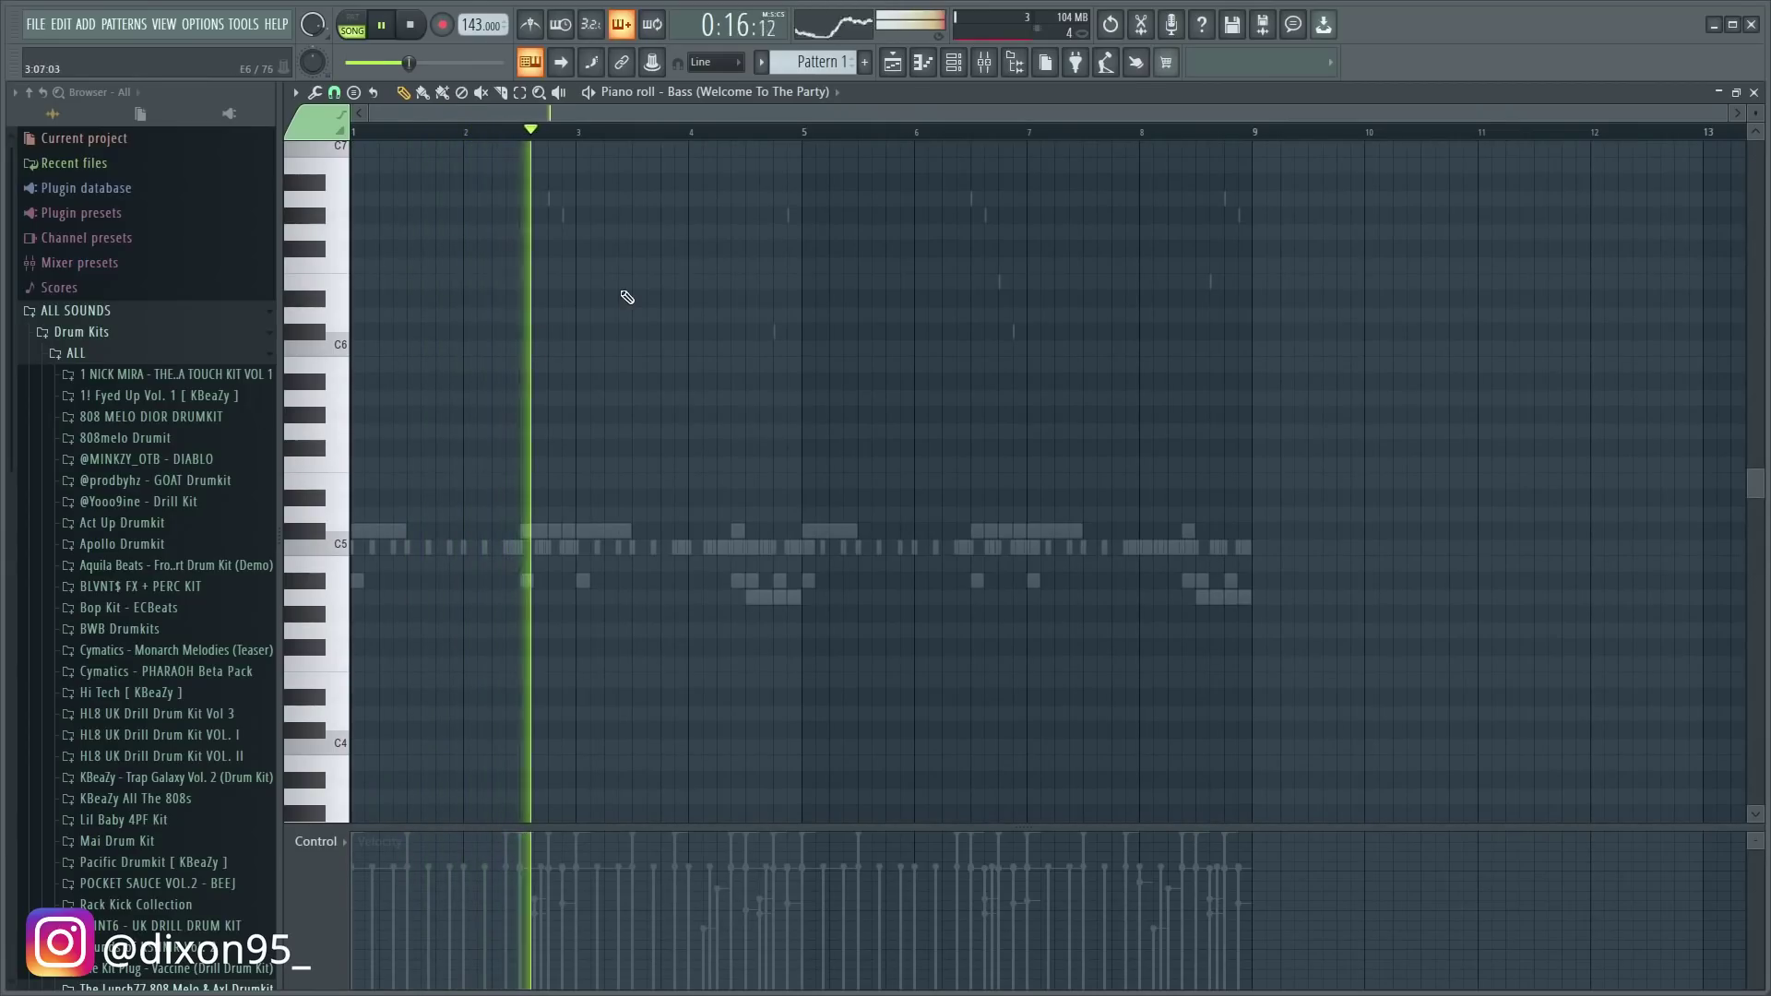
click(403, 315)
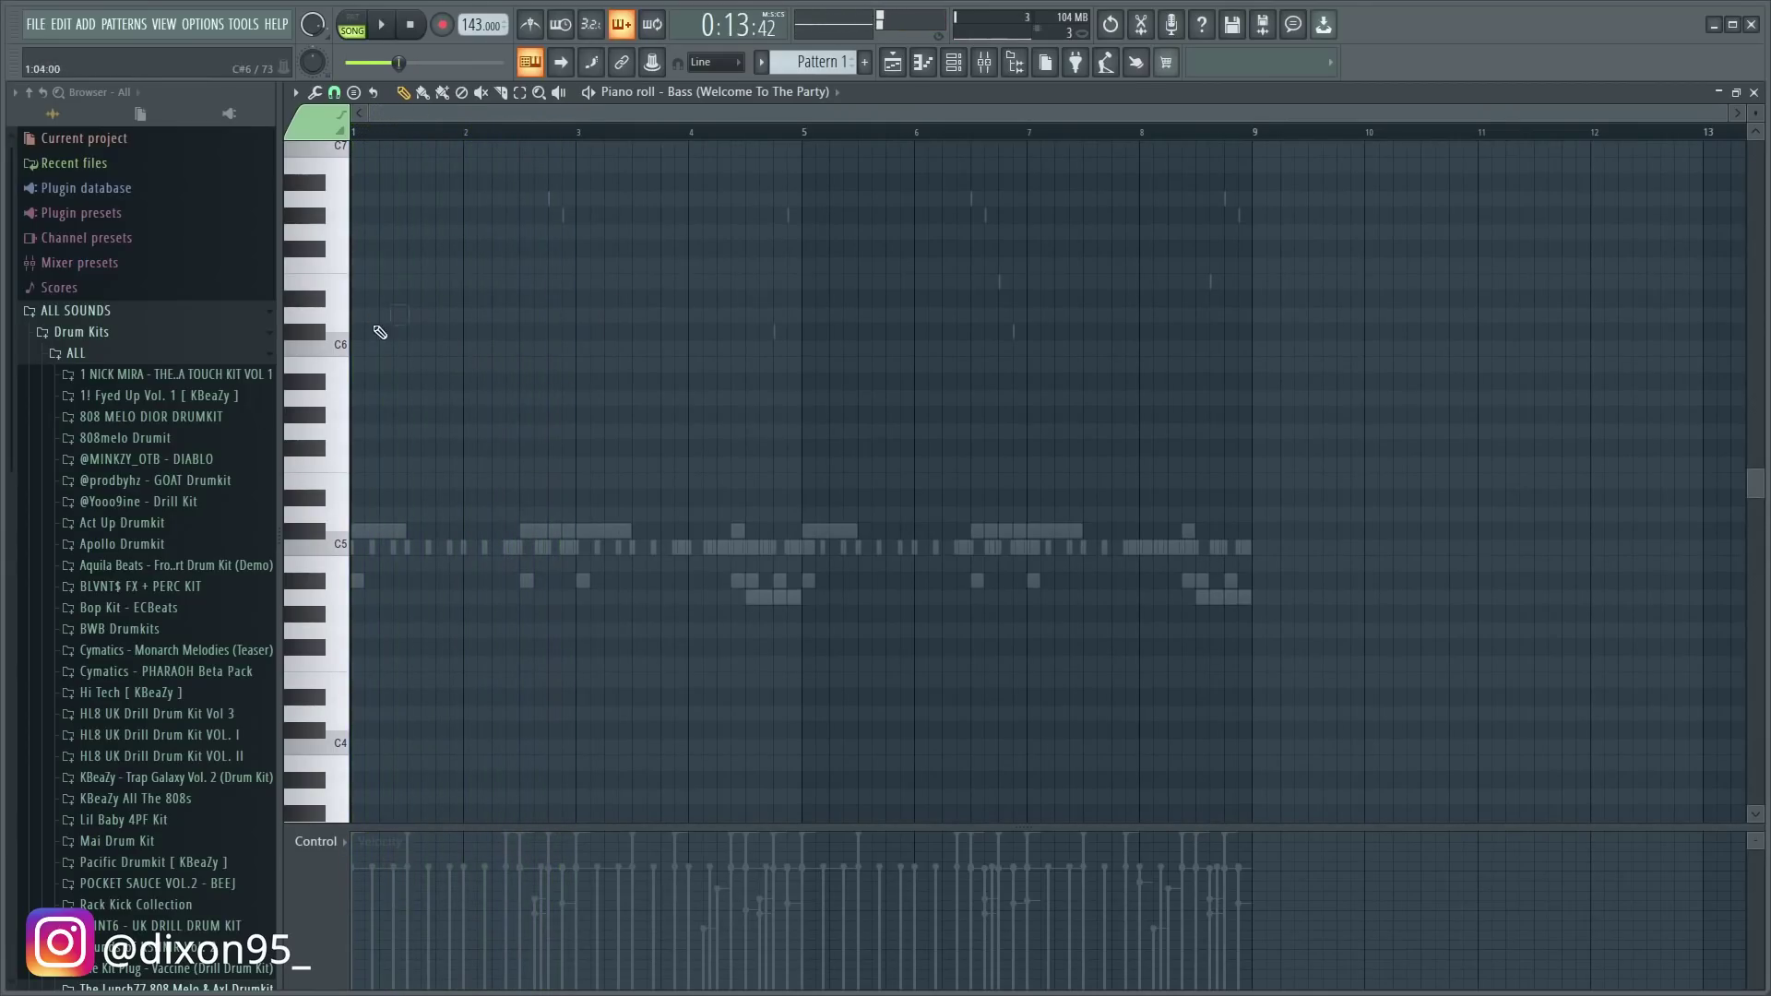
key(space)
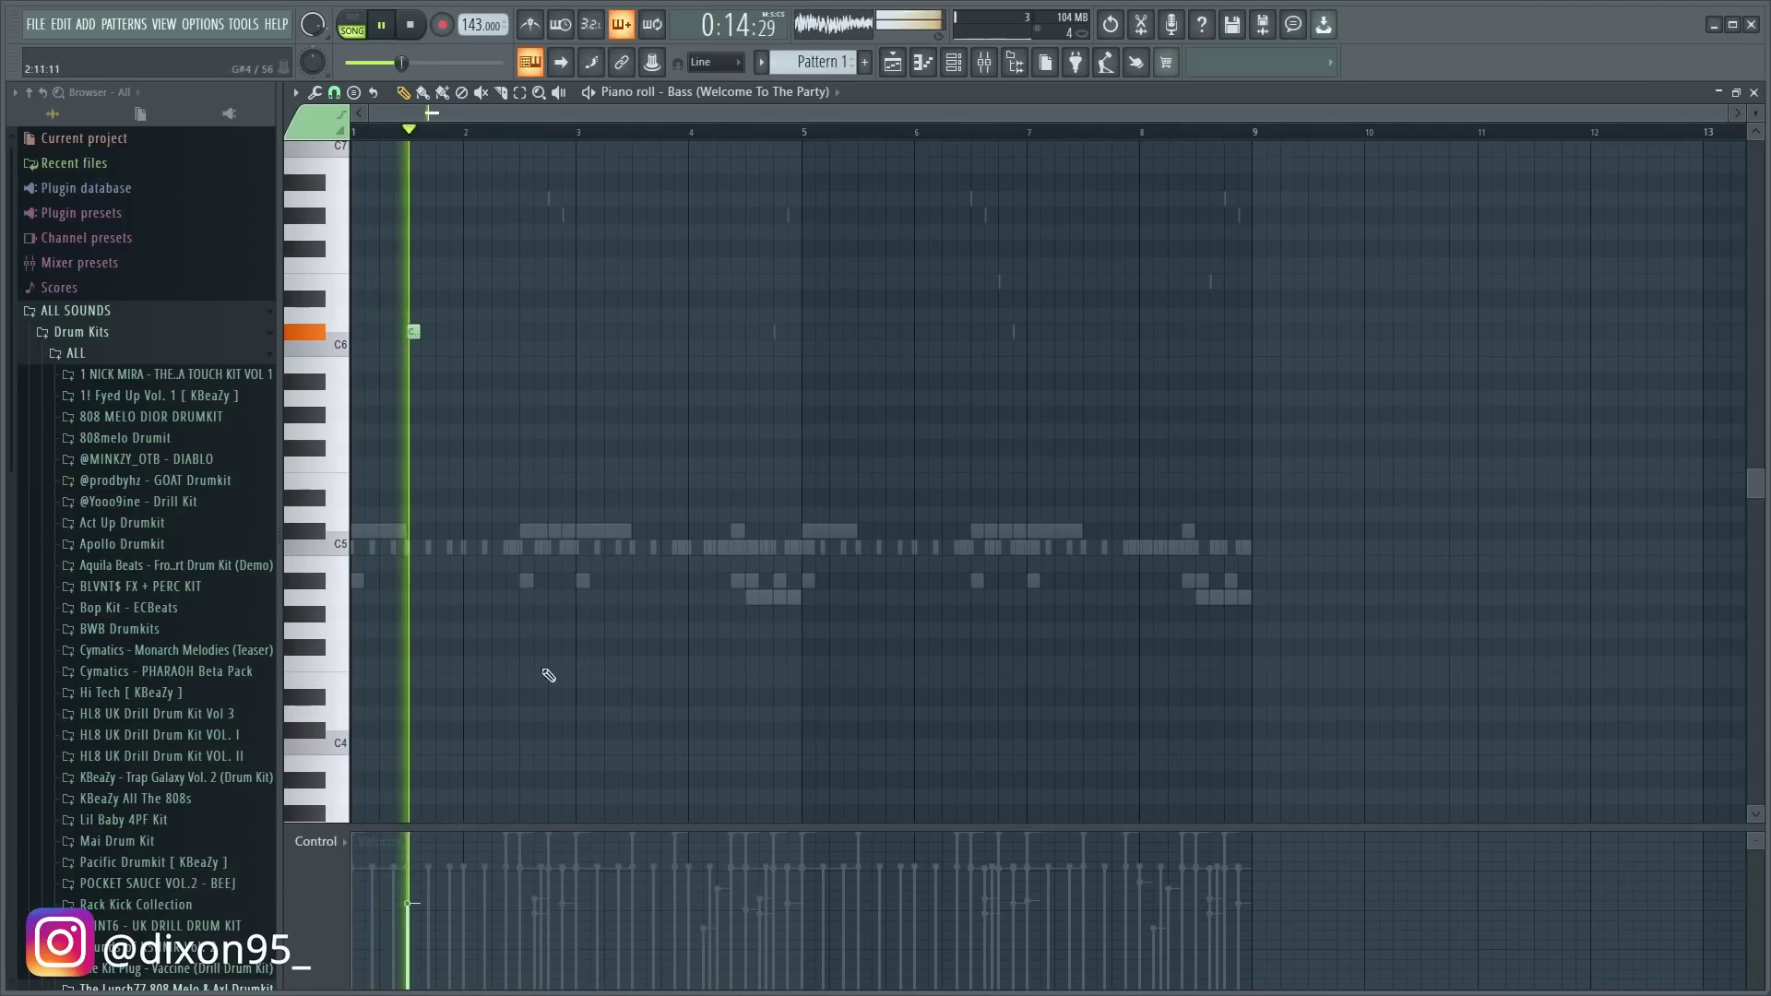
key(space)
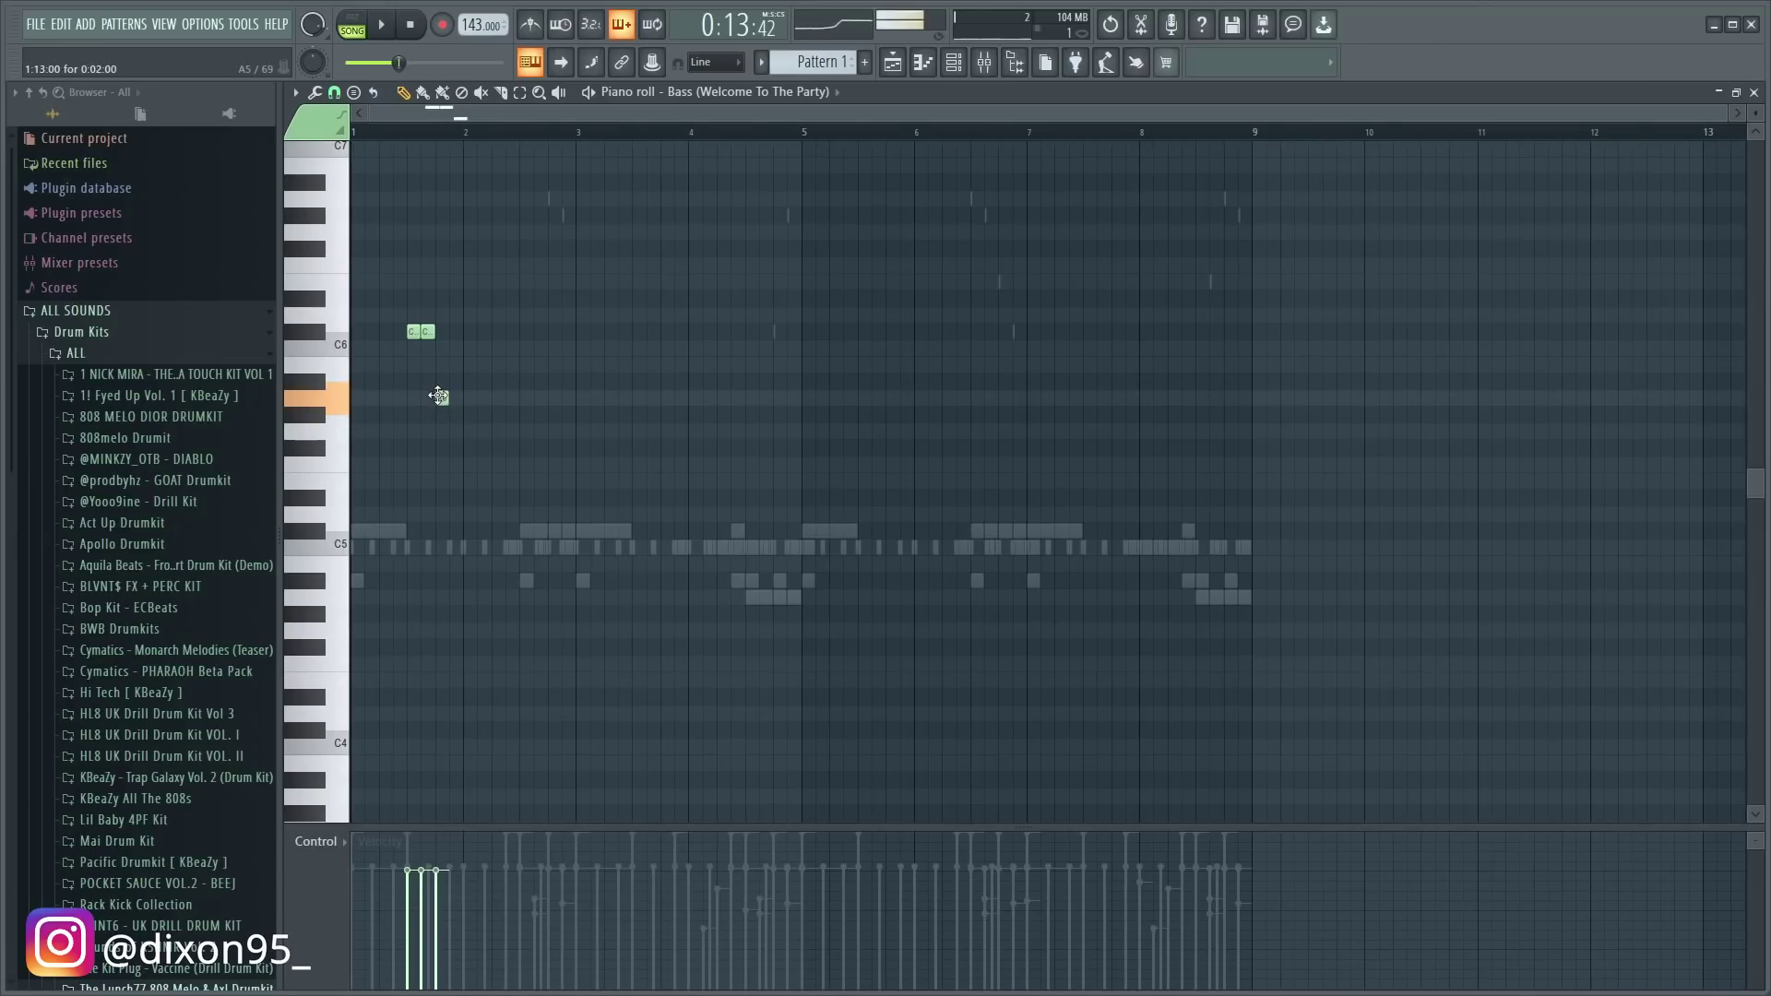
key(space)
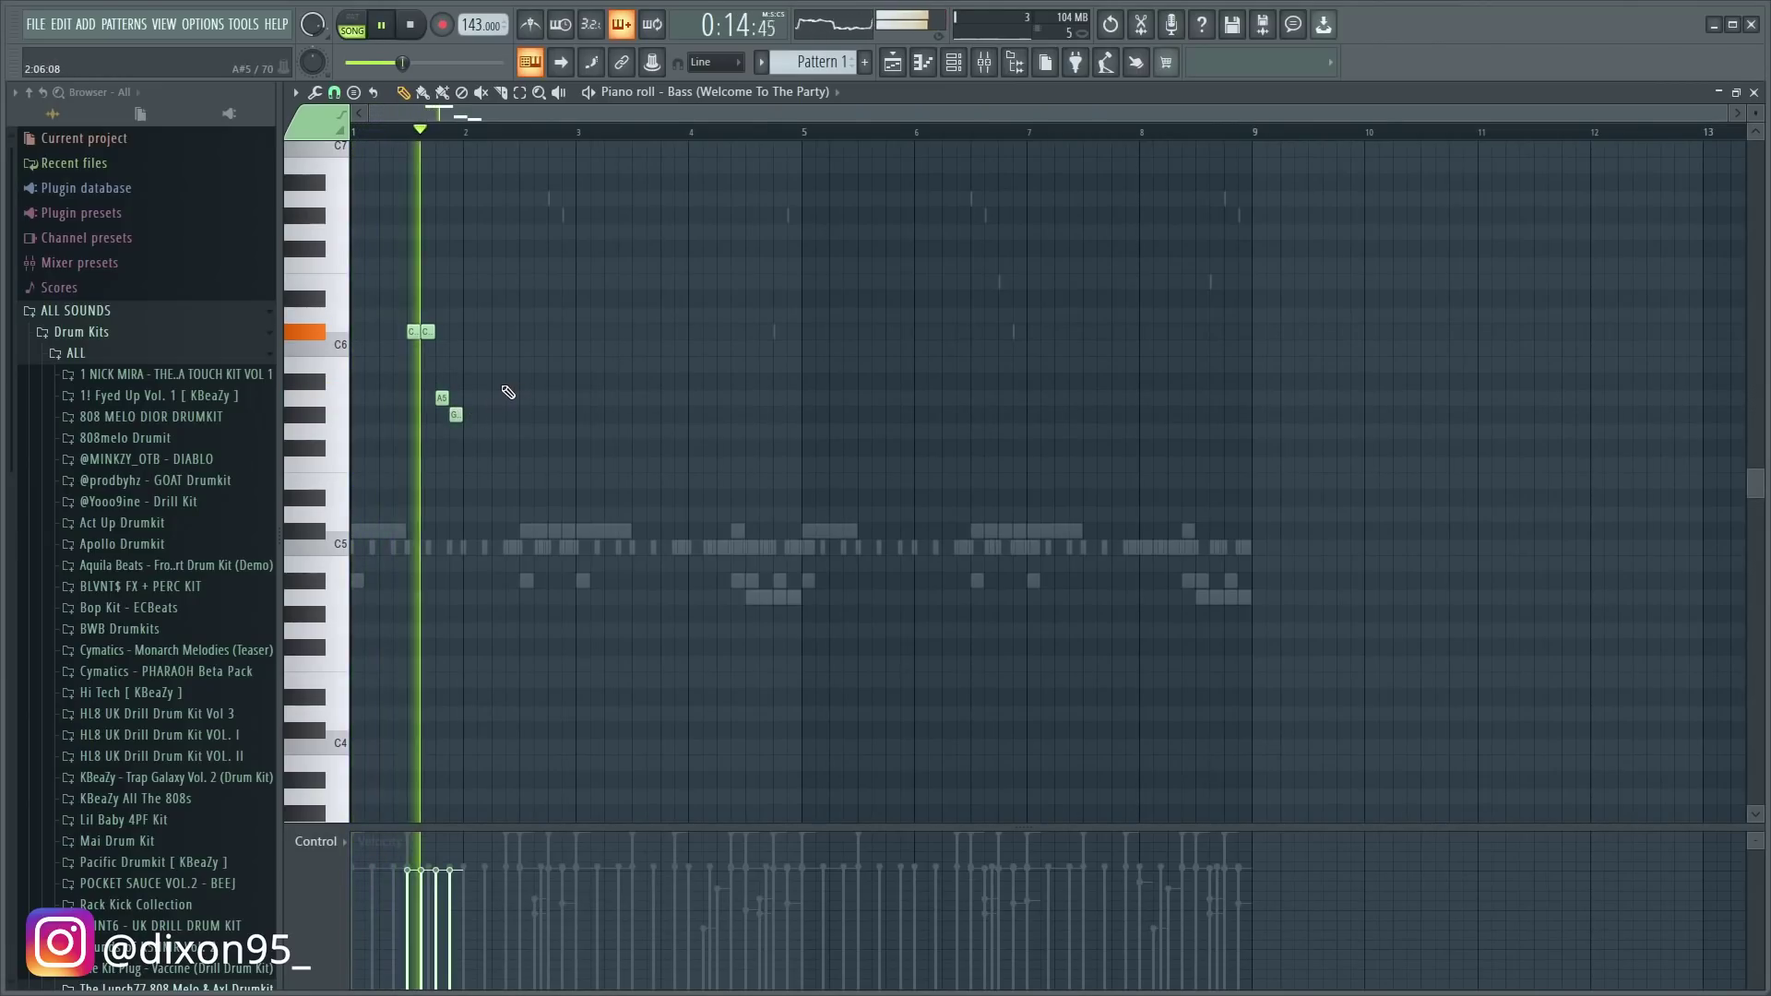
- Enable the Bass (Welcome To The Party) channel's volume envelope with a long hold and 0% sustain, and play the result
click(953, 65)
click(999, 615)
click(1000, 615)
click(1000, 616)
click(427, 283)
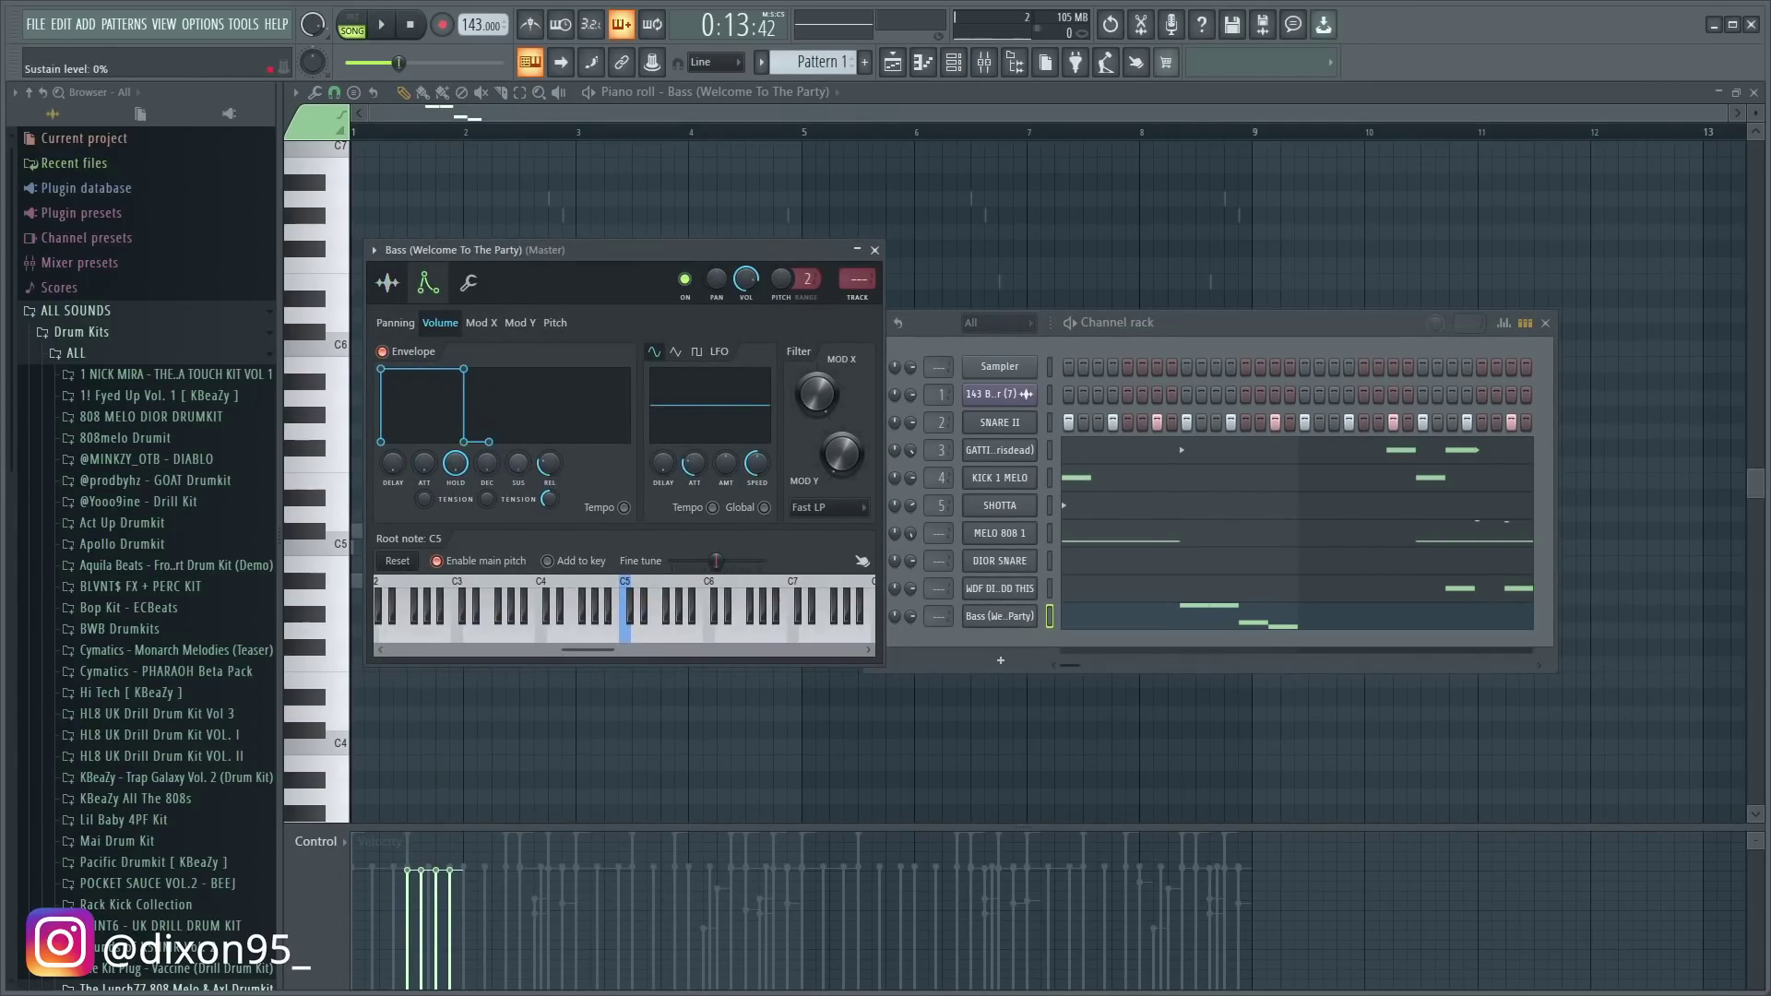
key(space)
key(space)
- Transpose the four bass notes up one octave and play them
click(640, 119)
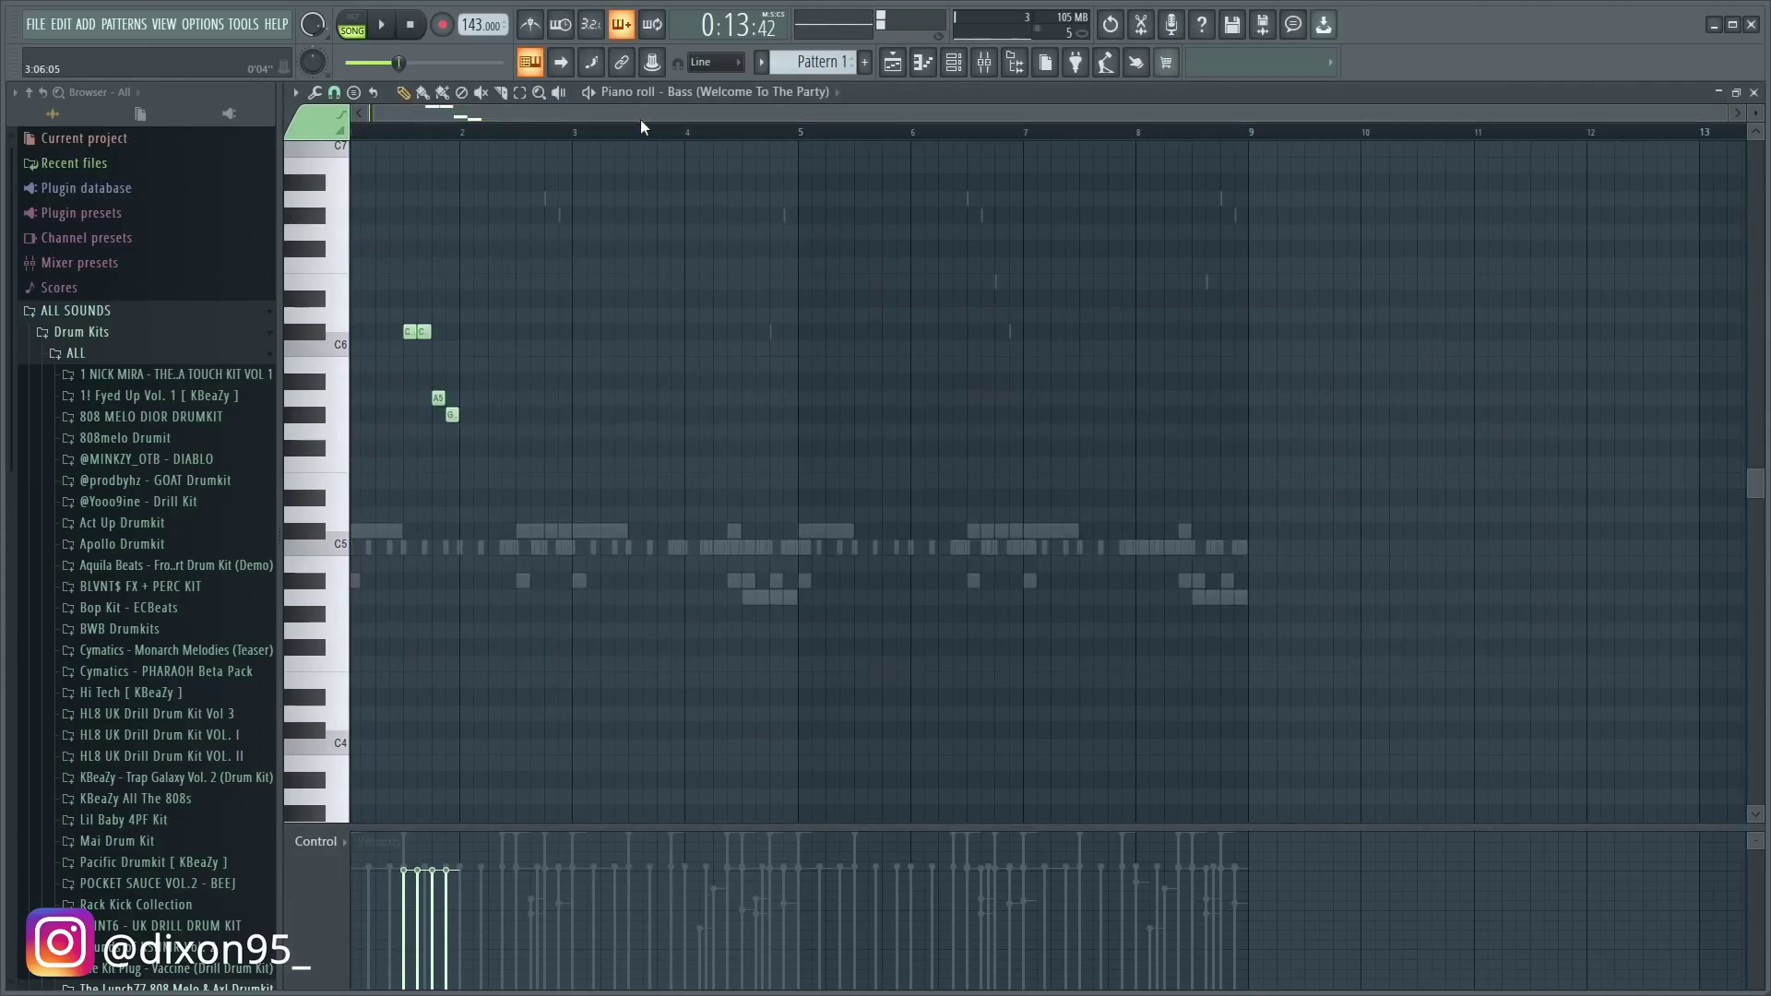
key(ctrl+Up)
key(space)
scroll(878, 237, up, 4)
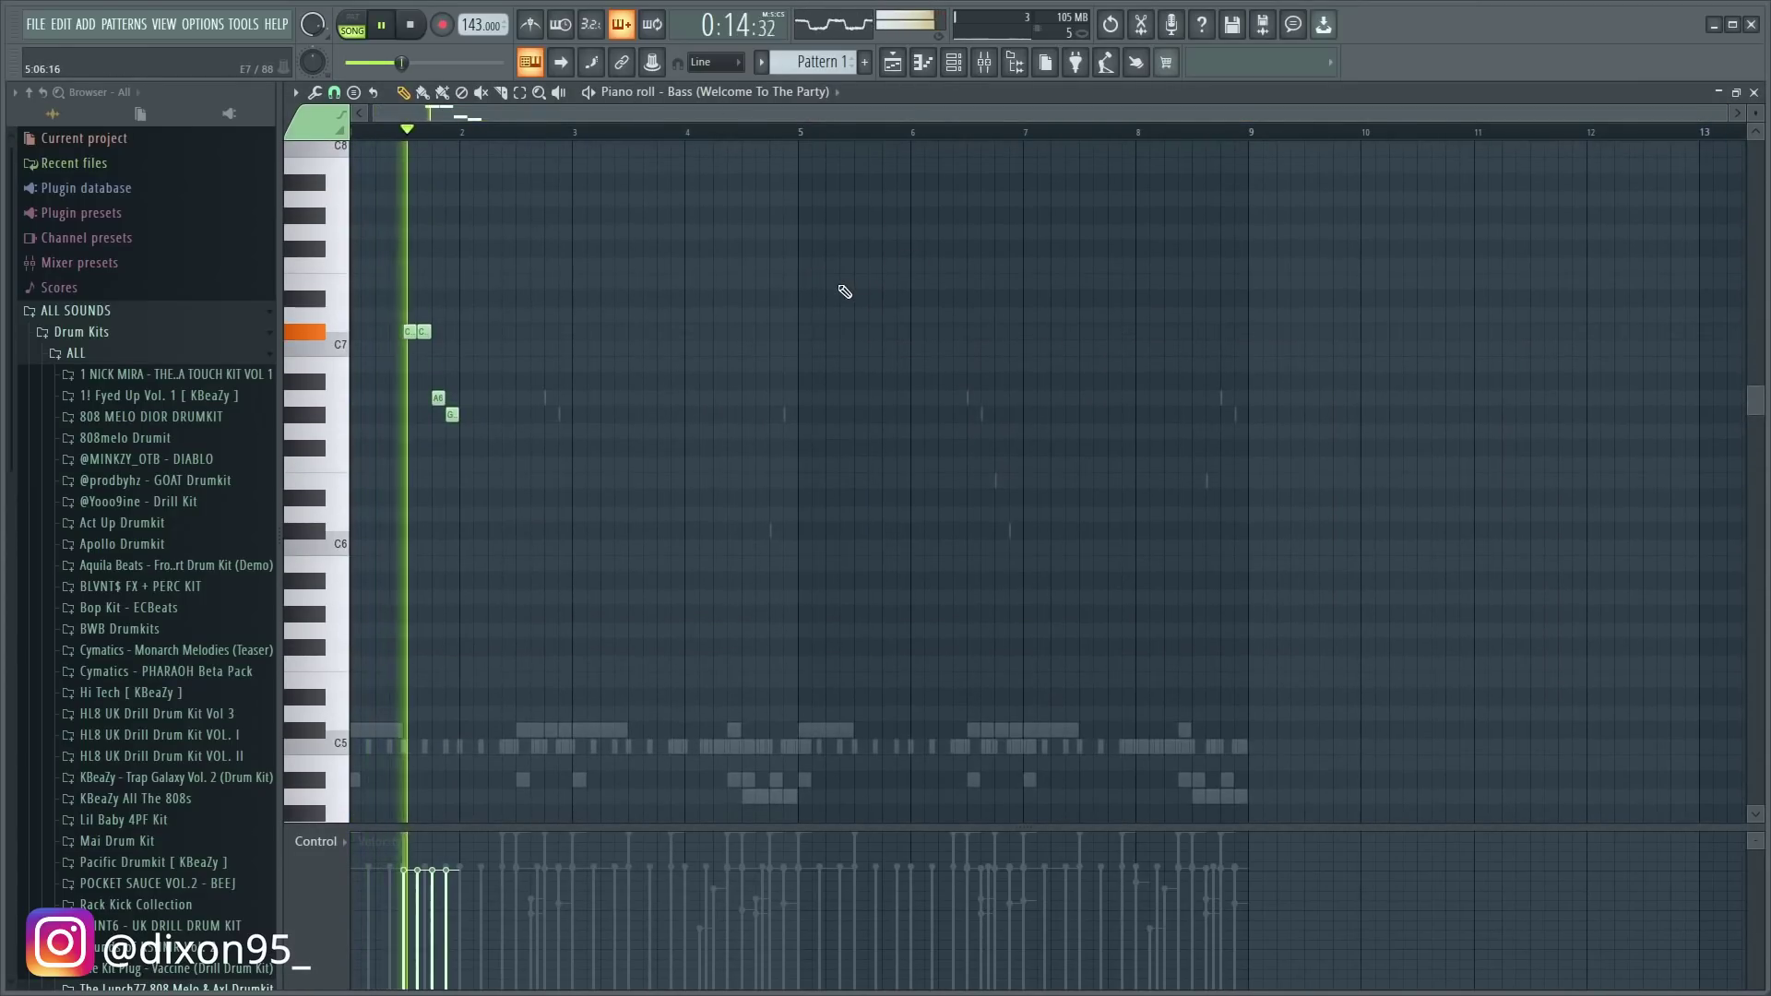
- Set the bass channel's volume envelope to minimum release and a 5% attack
click(954, 62)
key(space)
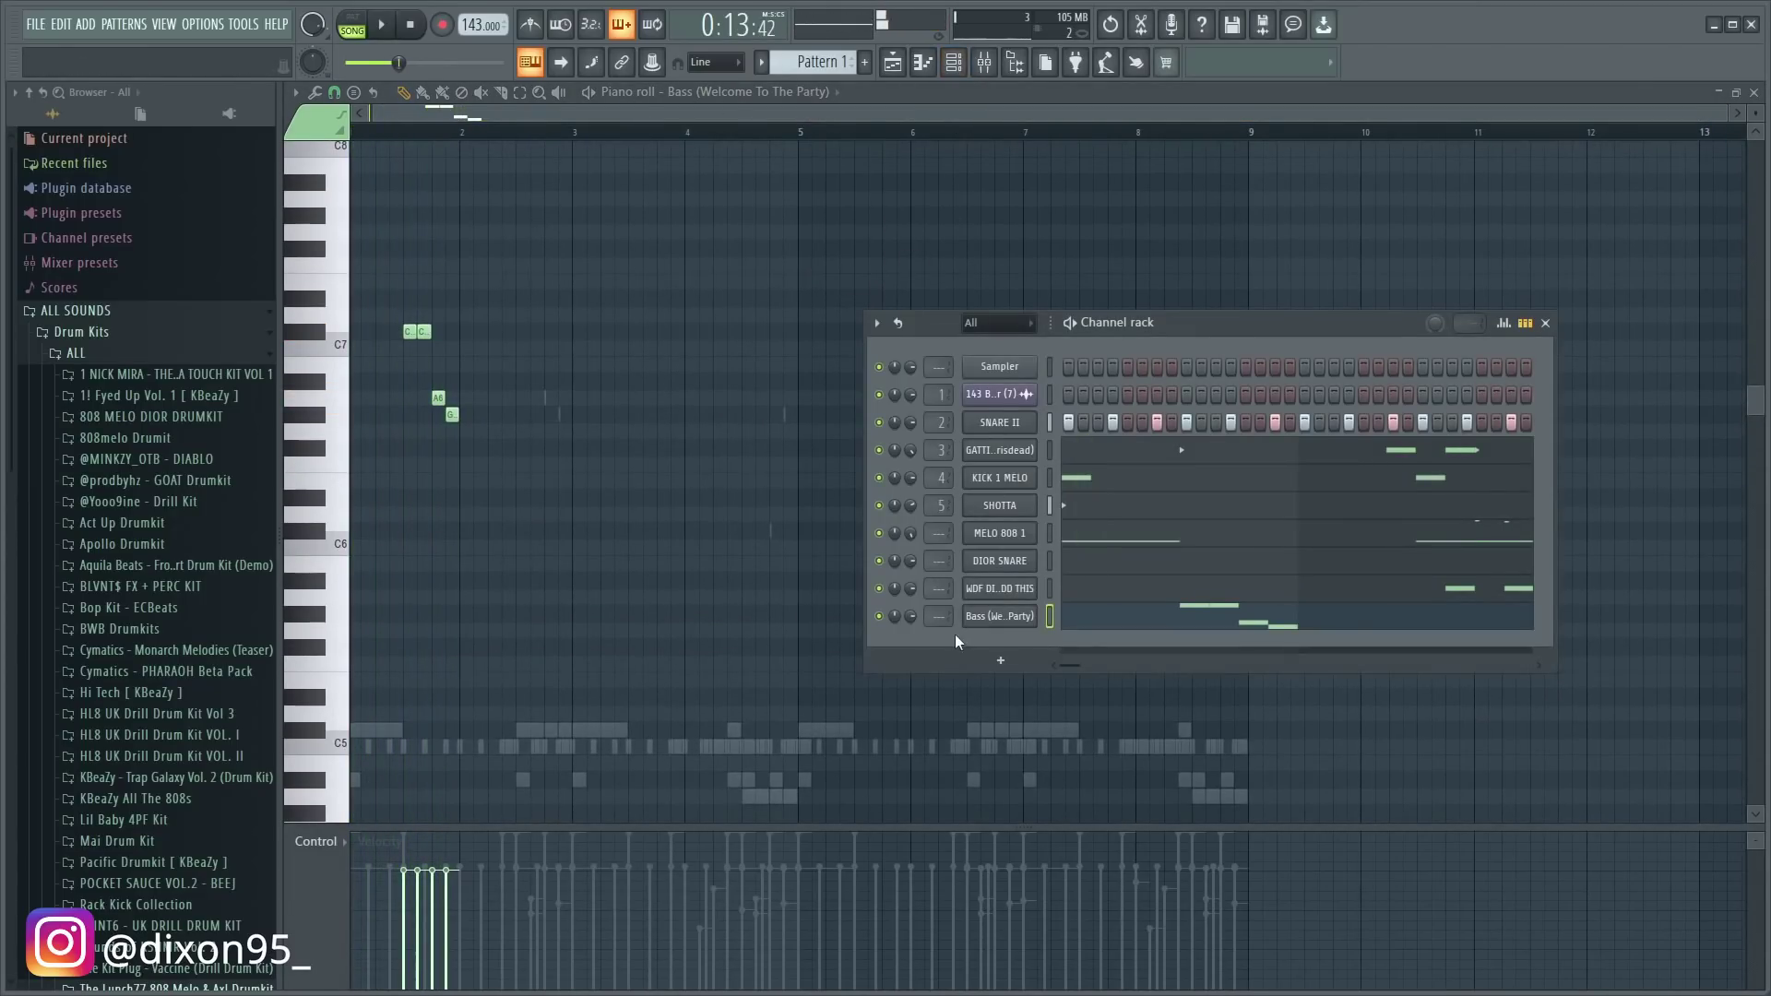
click(1012, 626)
drag(425, 464, 424, 461)
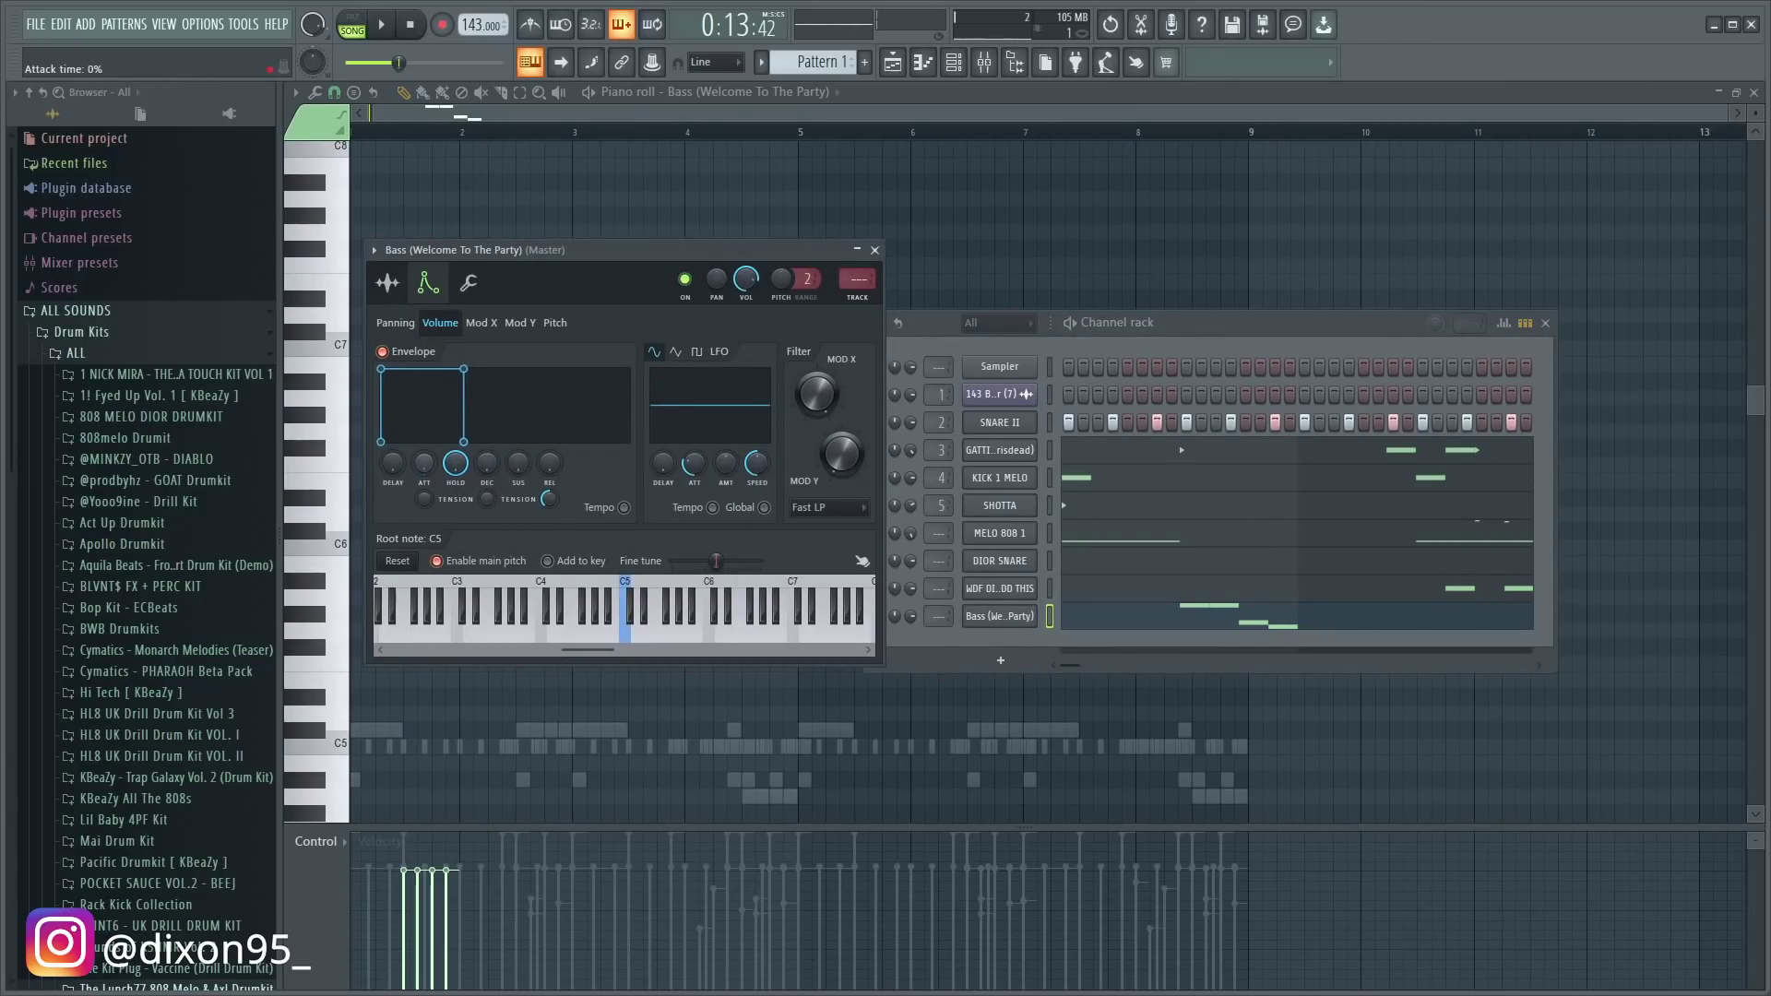
drag(424, 462, 427, 469)
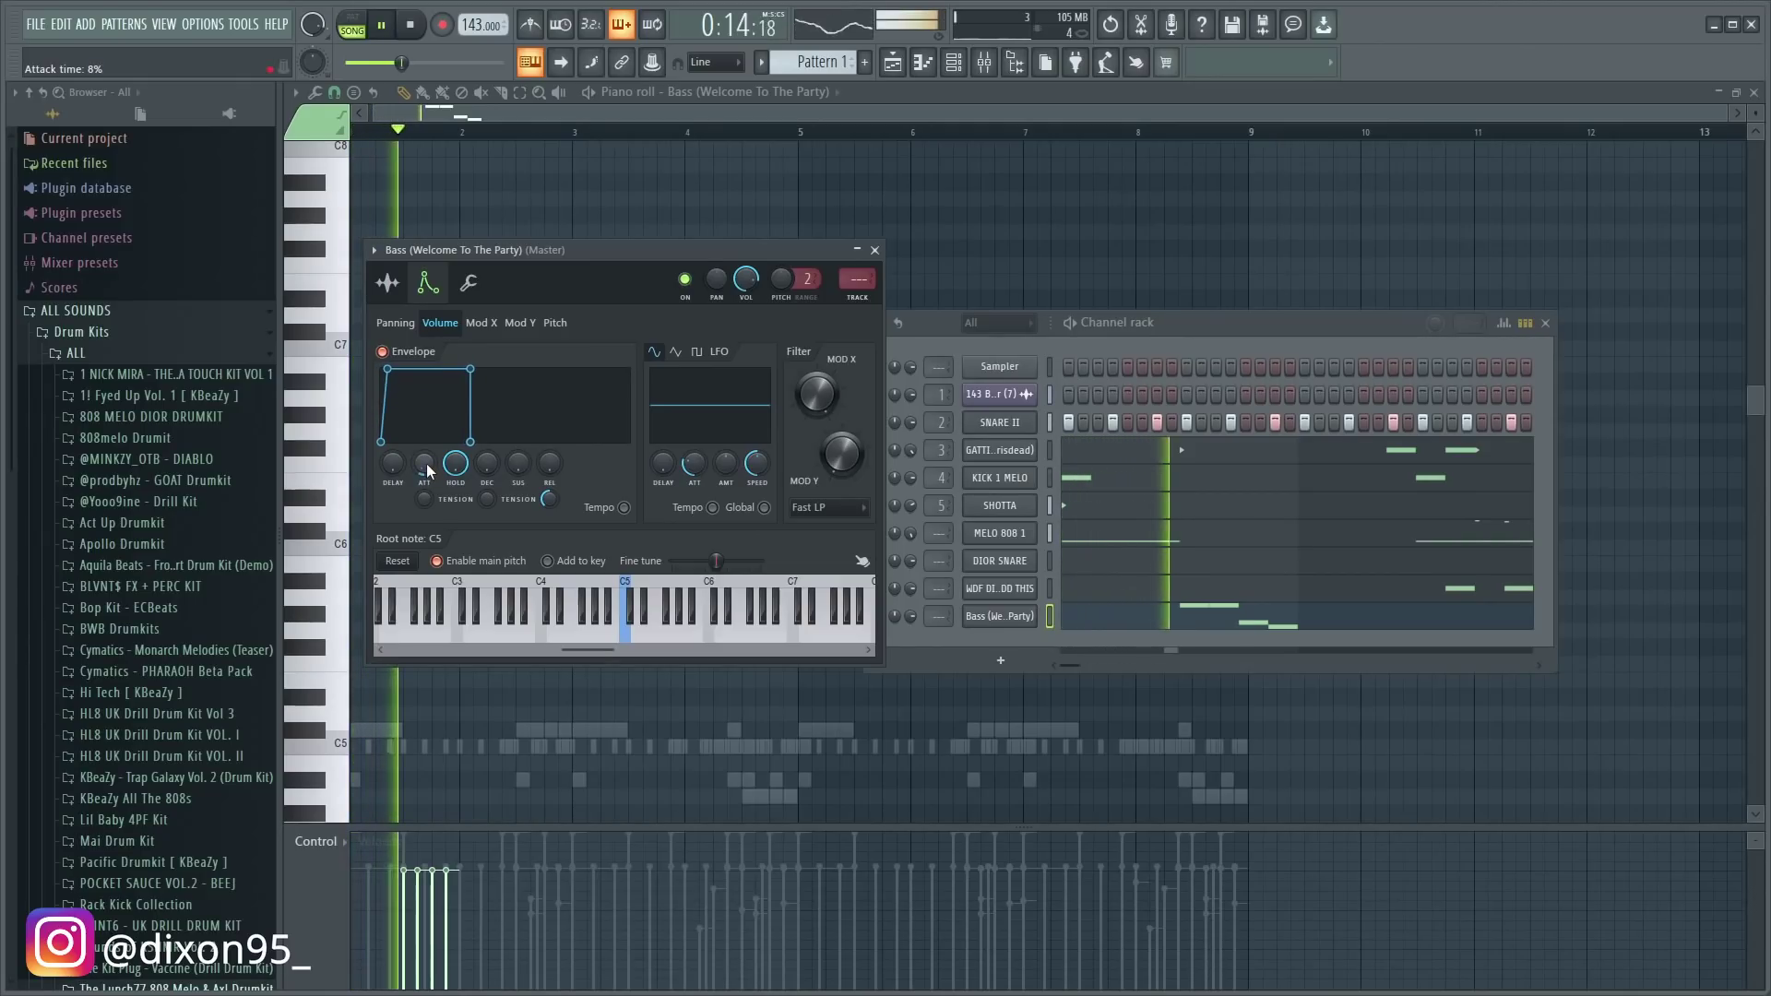
scroll(427, 468, down, 1)
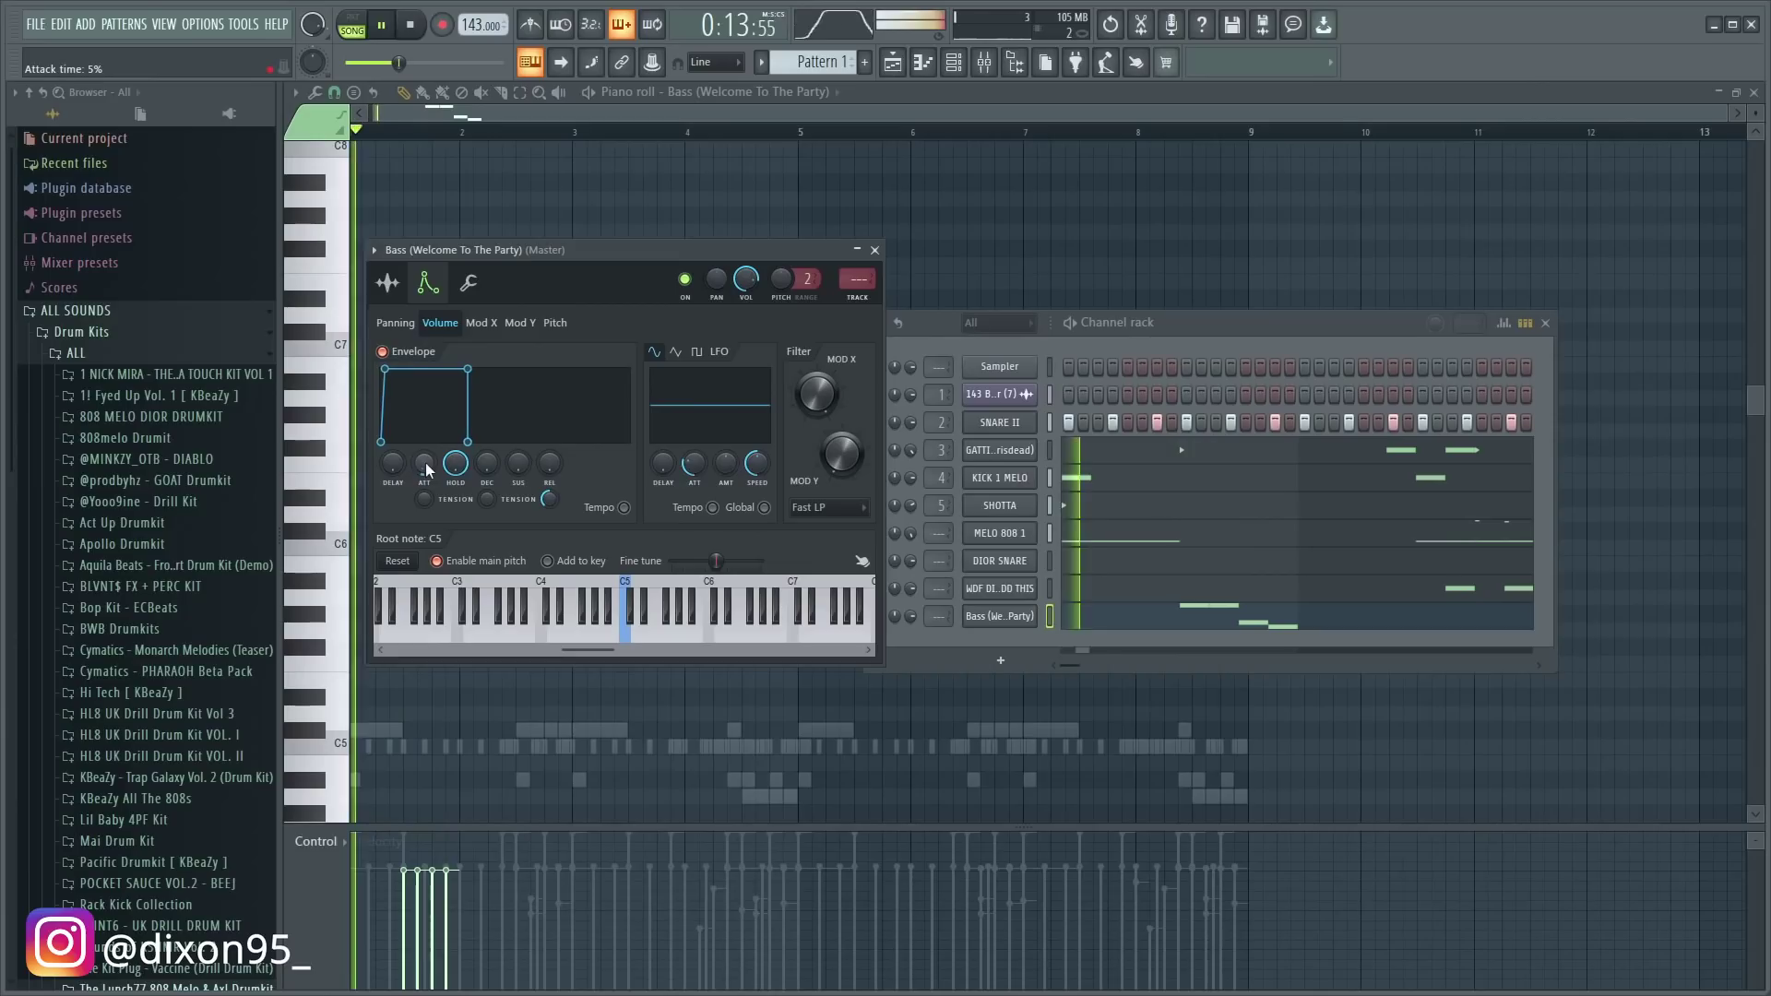
- Lower the bass channel's volume slightly and play the pattern to check its level
click(1206, 352)
key(space)
scroll(907, 616, down, 3)
key(space)
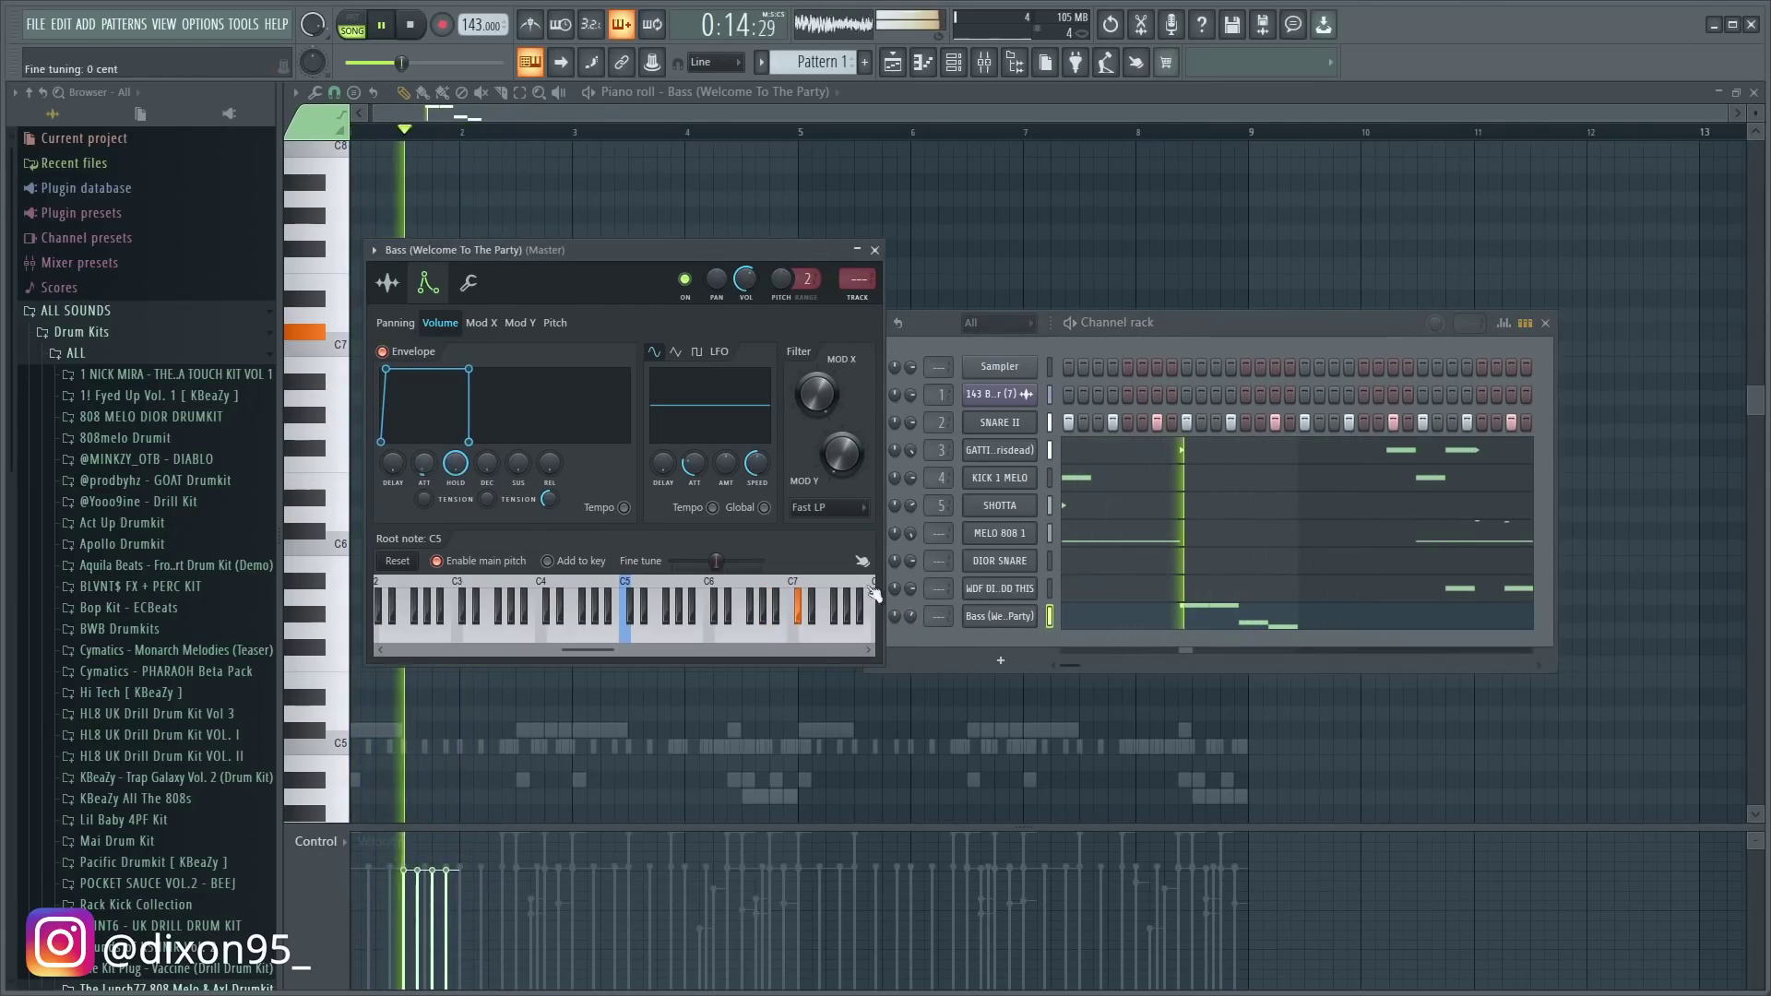
- Route the Bass (Welcome To The Party) channel to mixer insert 6 and load Fruity Reeverb 2 in its first effect slot
key(space)
click(985, 65)
key(space)
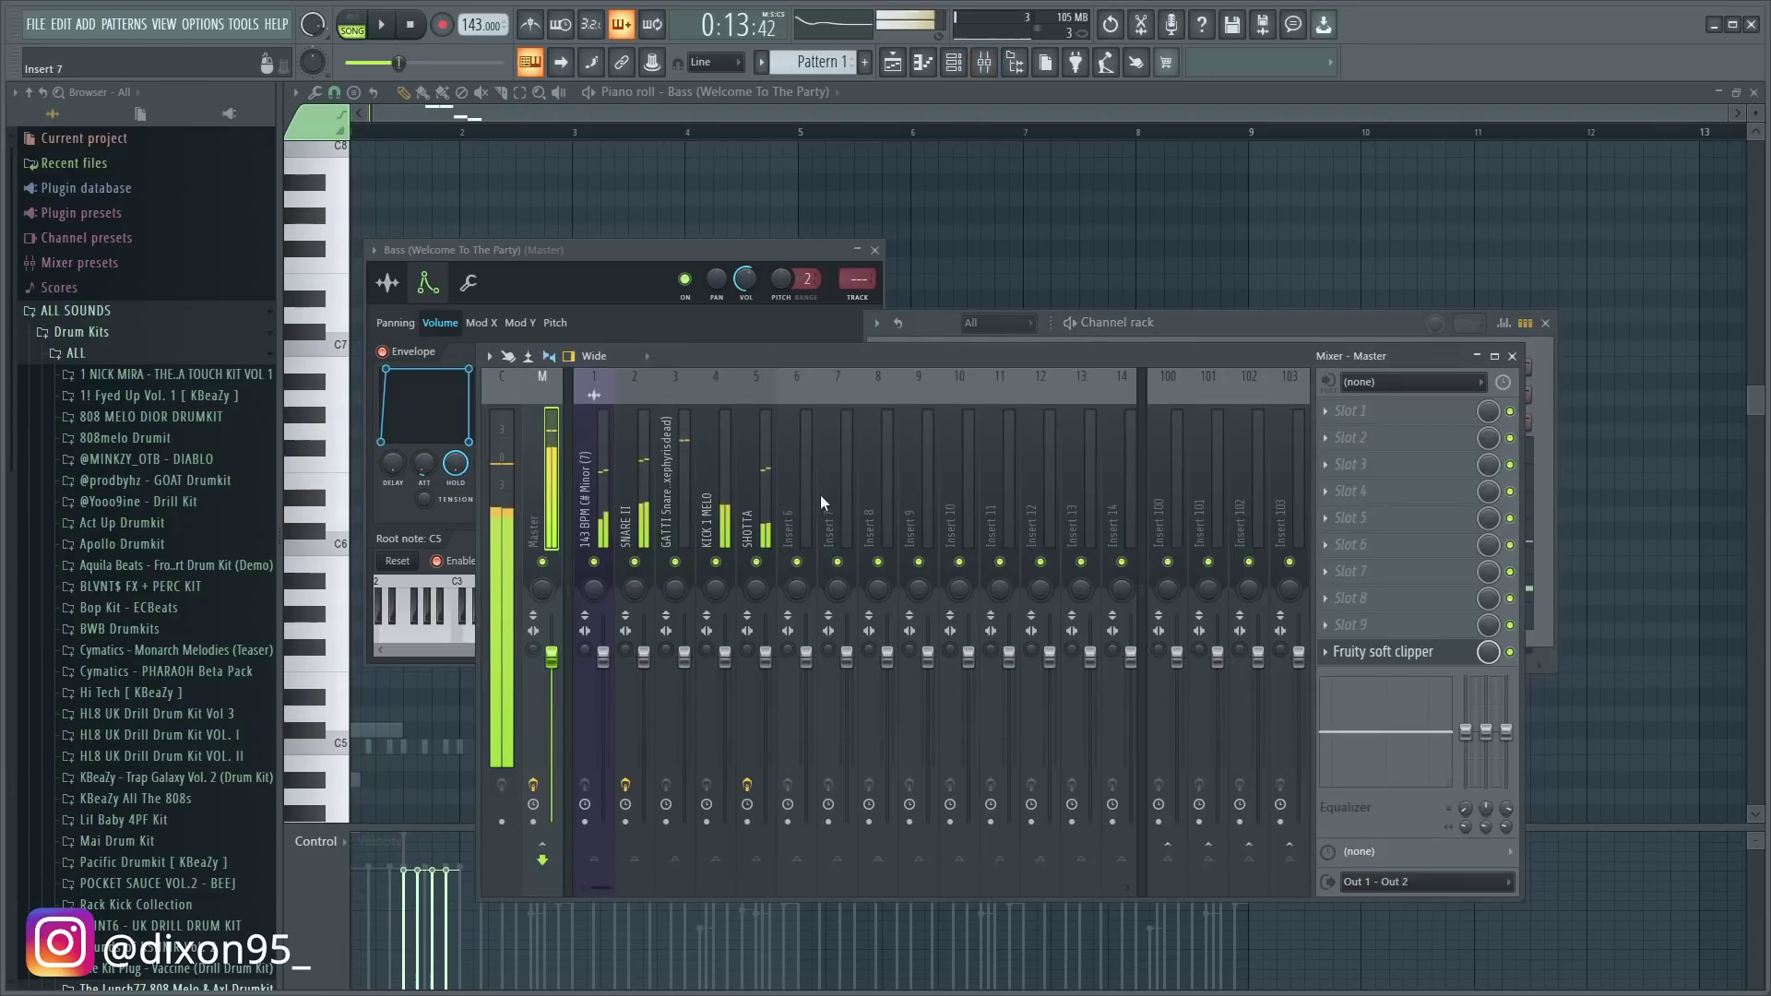
click(794, 507)
key(ctrl+l)
key(space)
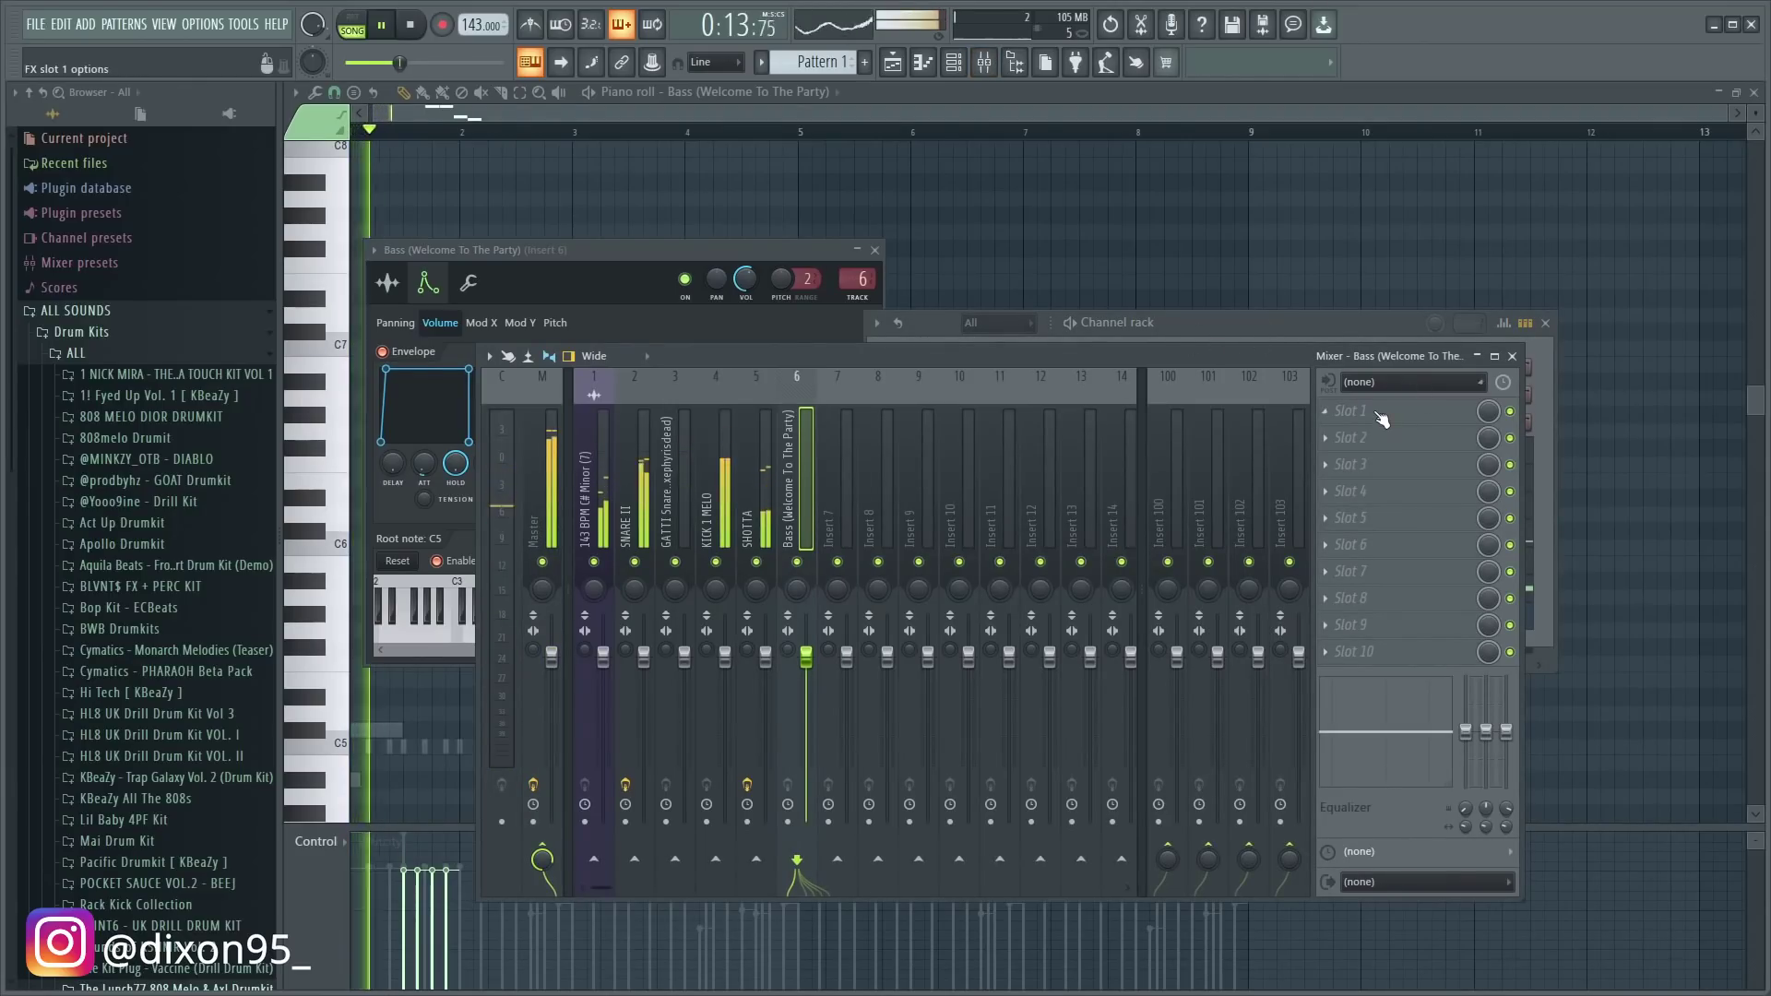
click(1328, 411)
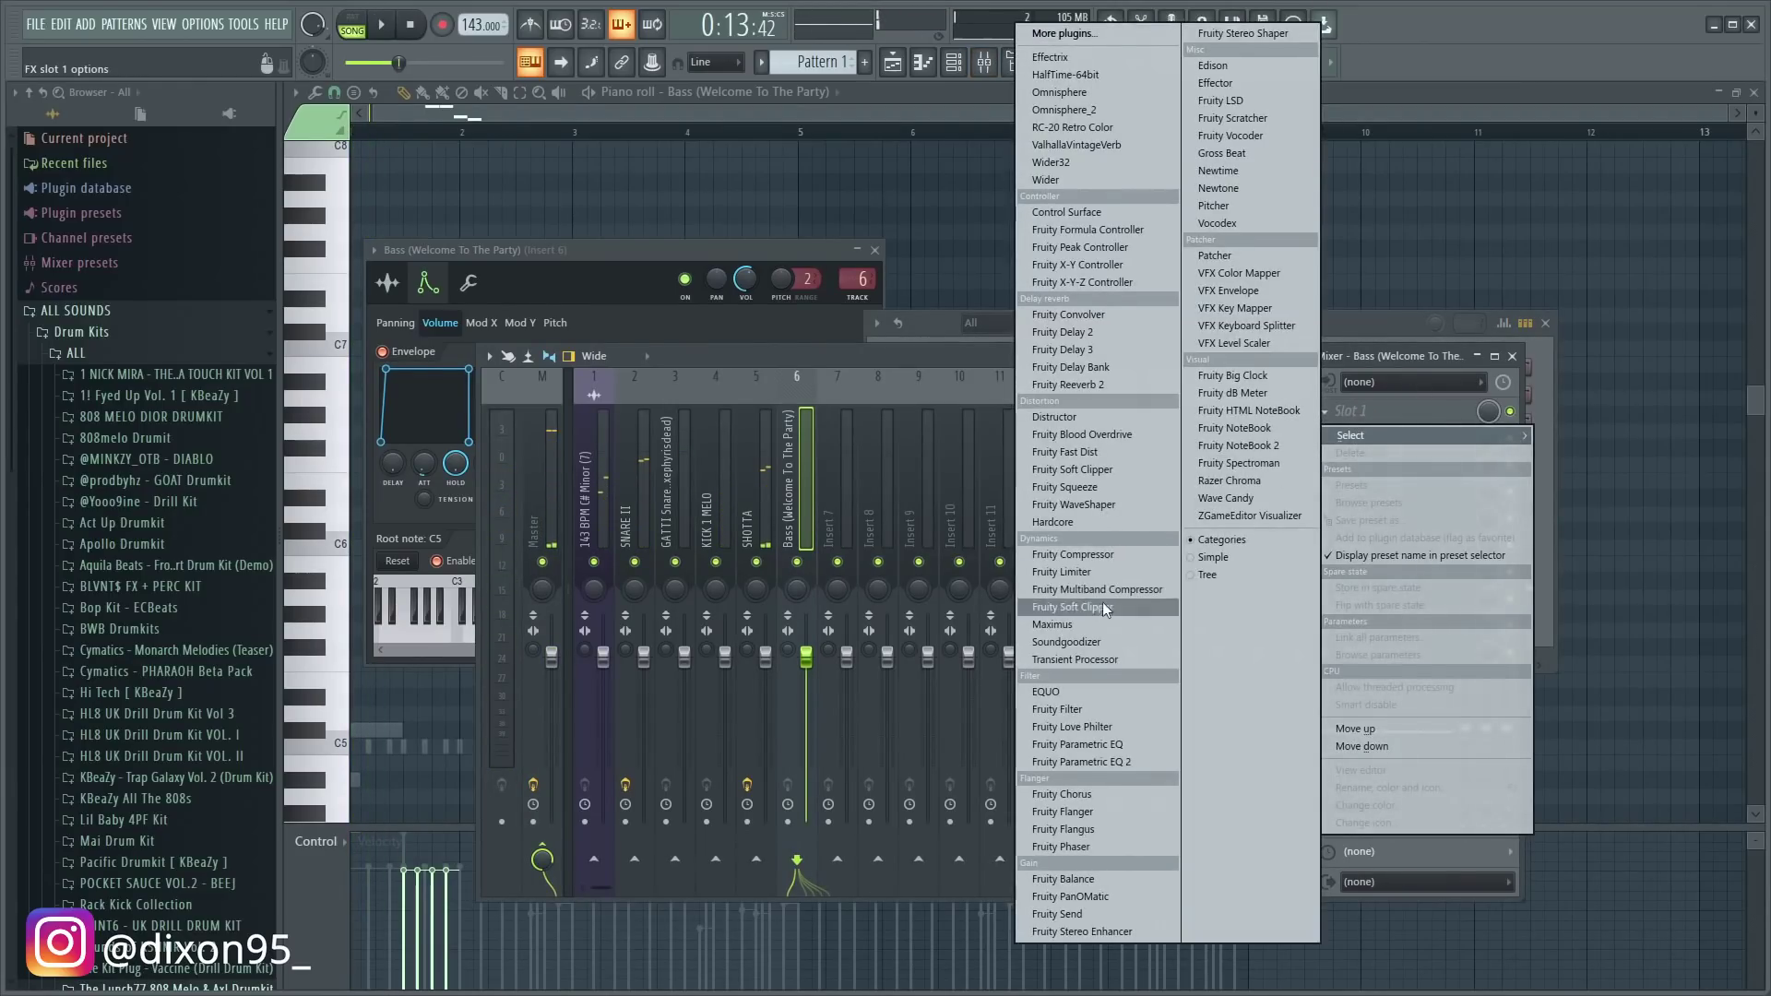
click(1088, 383)
- Change the first two bass notes to E7 and D#7, replacing the C#7 notes, and play the melody
key(space)
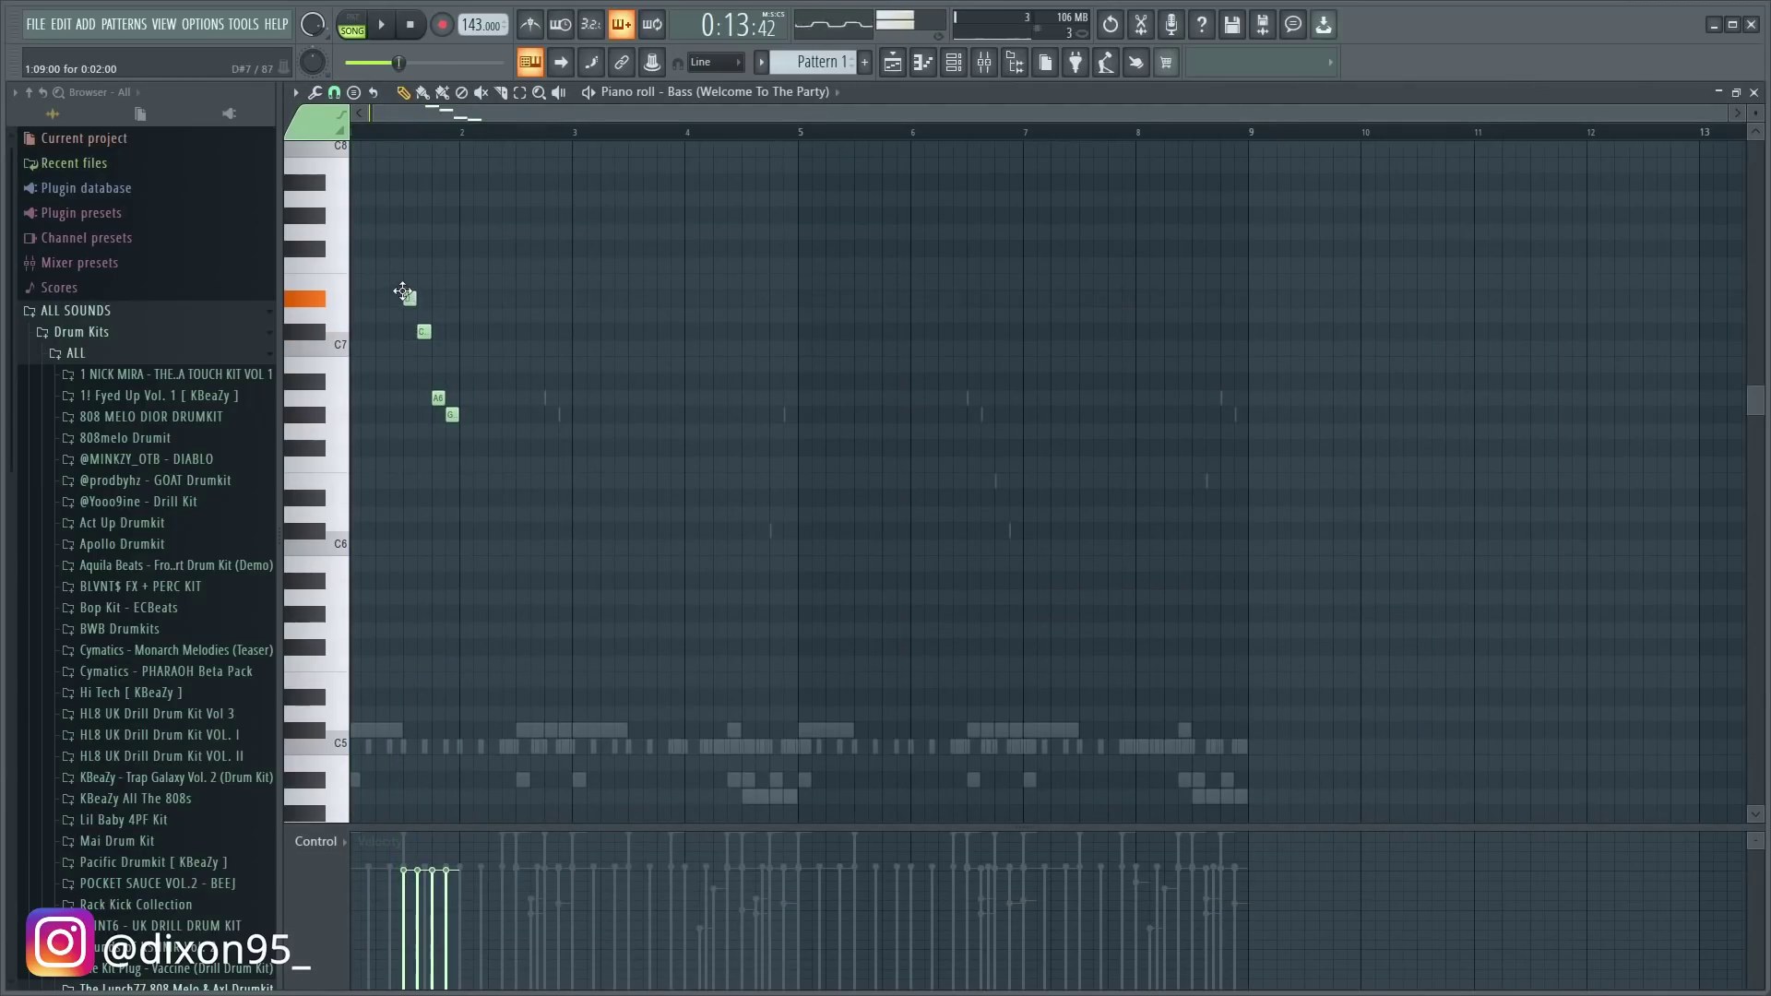
key(space)
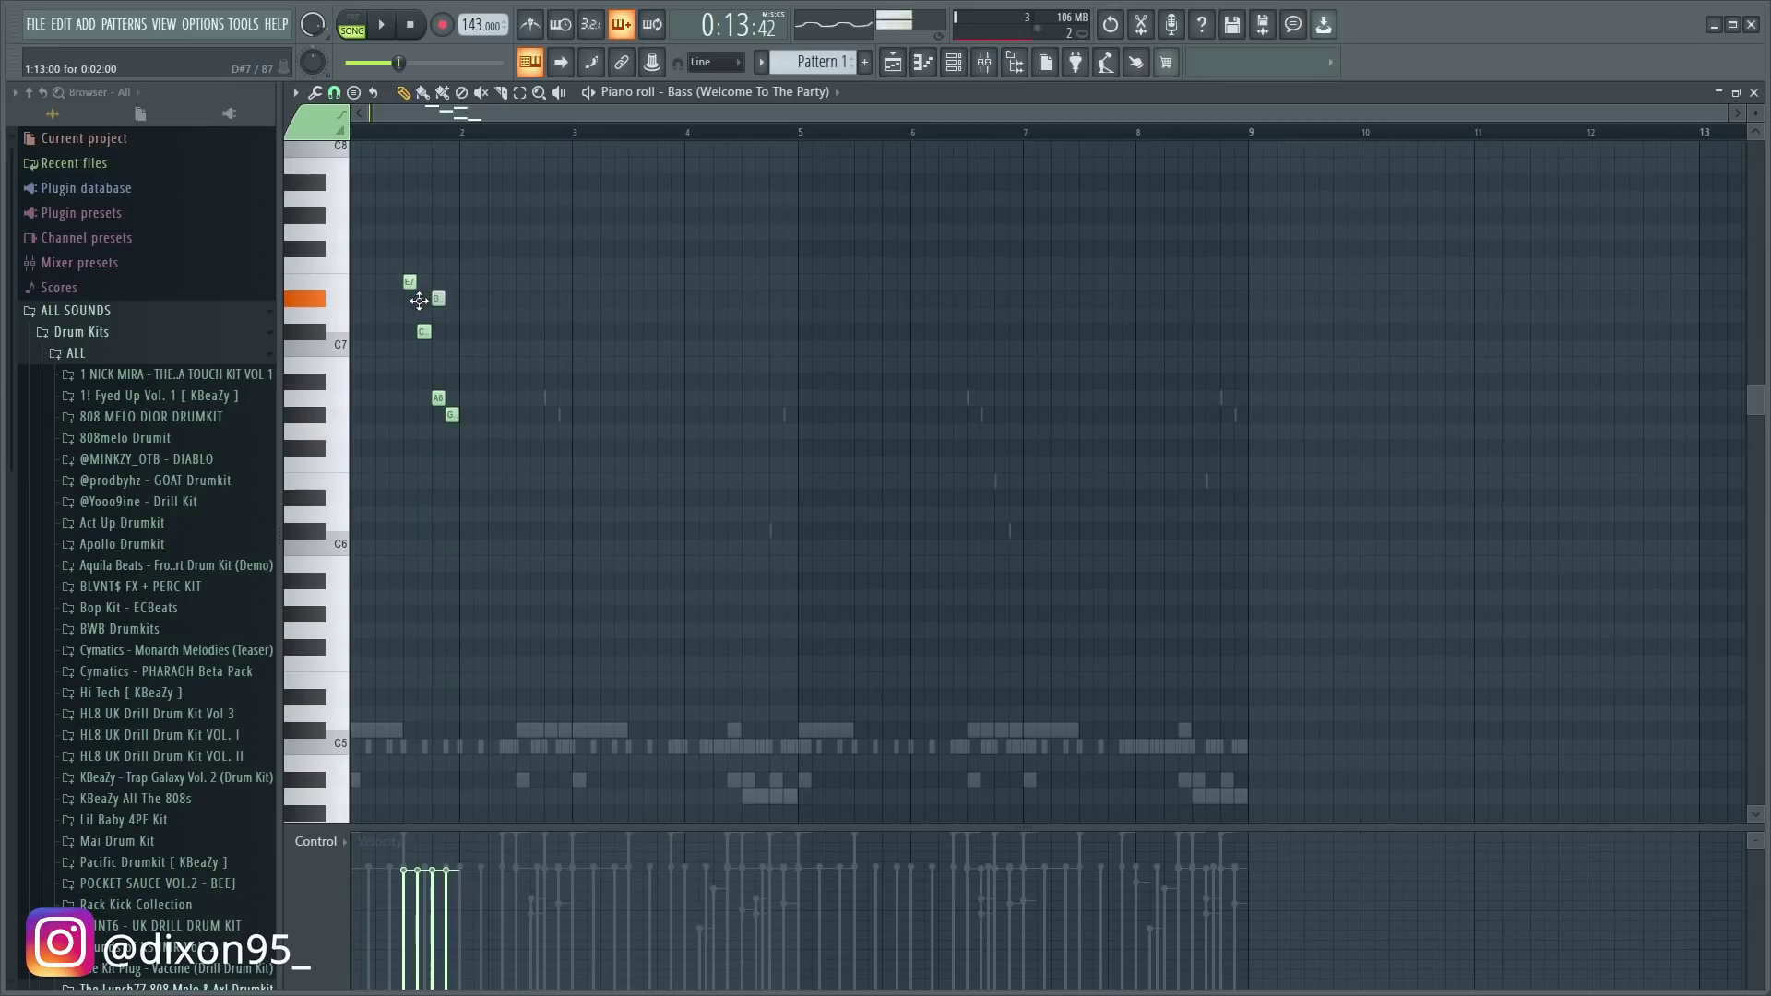
right_click(427, 331)
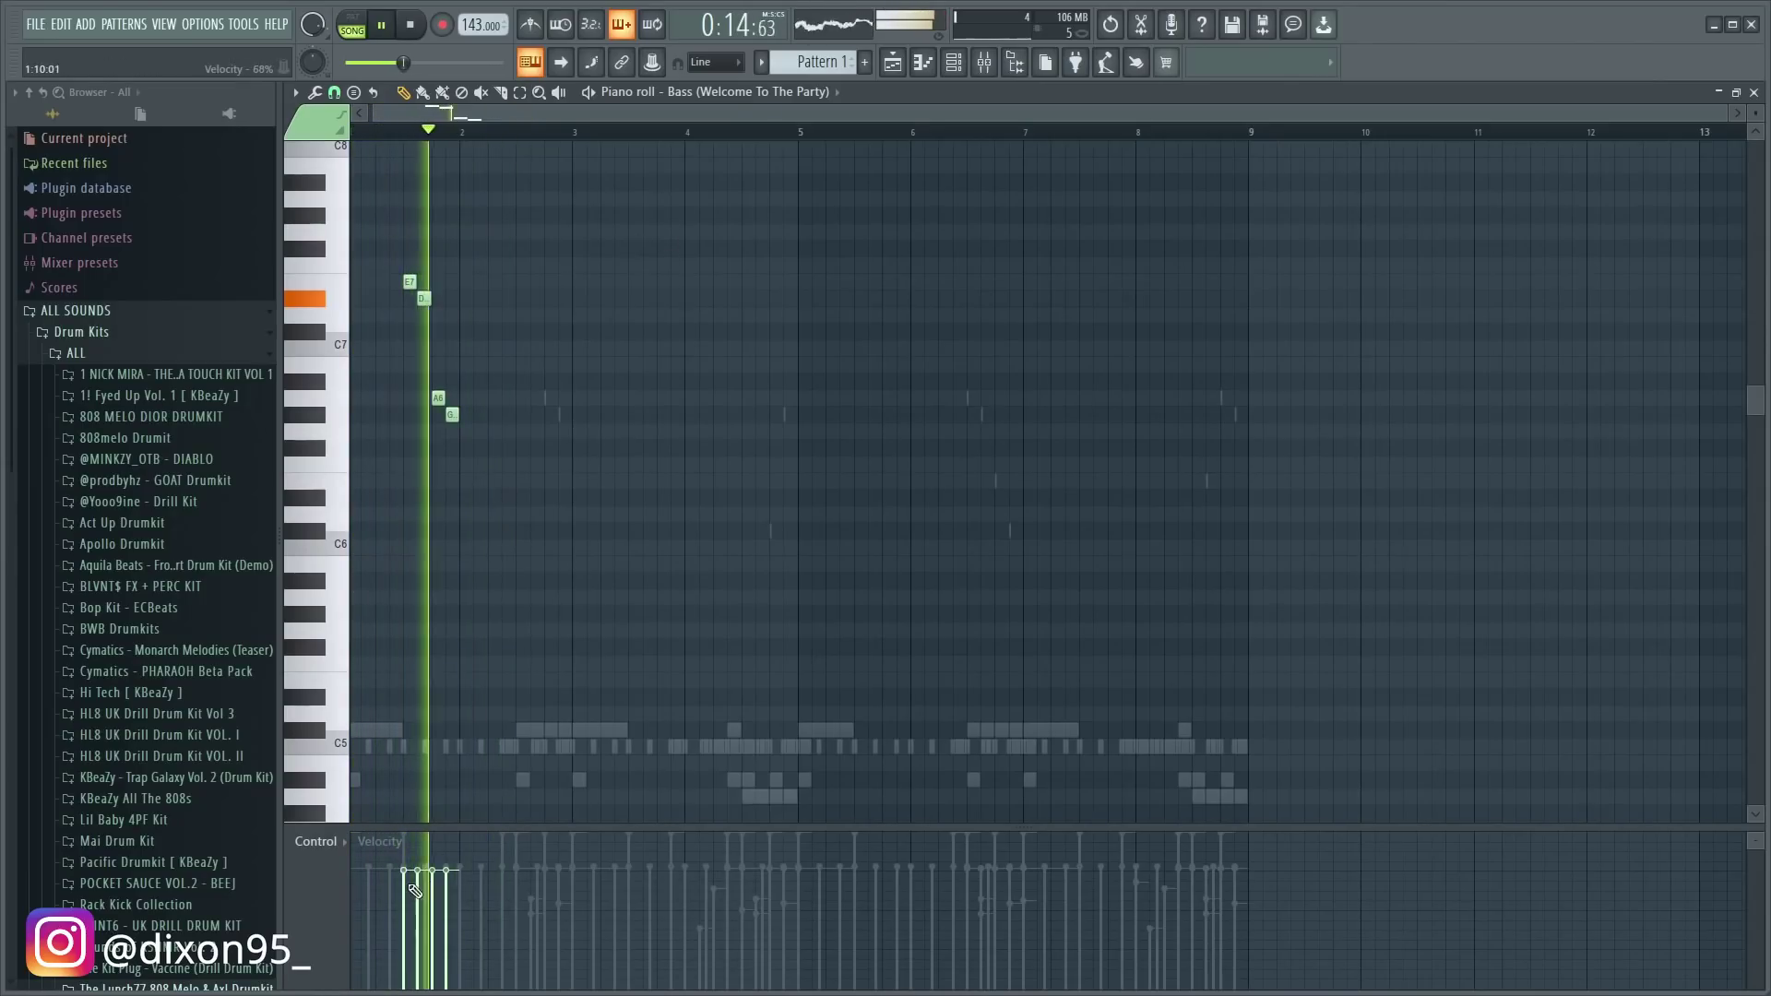
- Lower the four bass notes' velocities to varied levels and pan the notes alternately left and right
drag(416, 892, 448, 892)
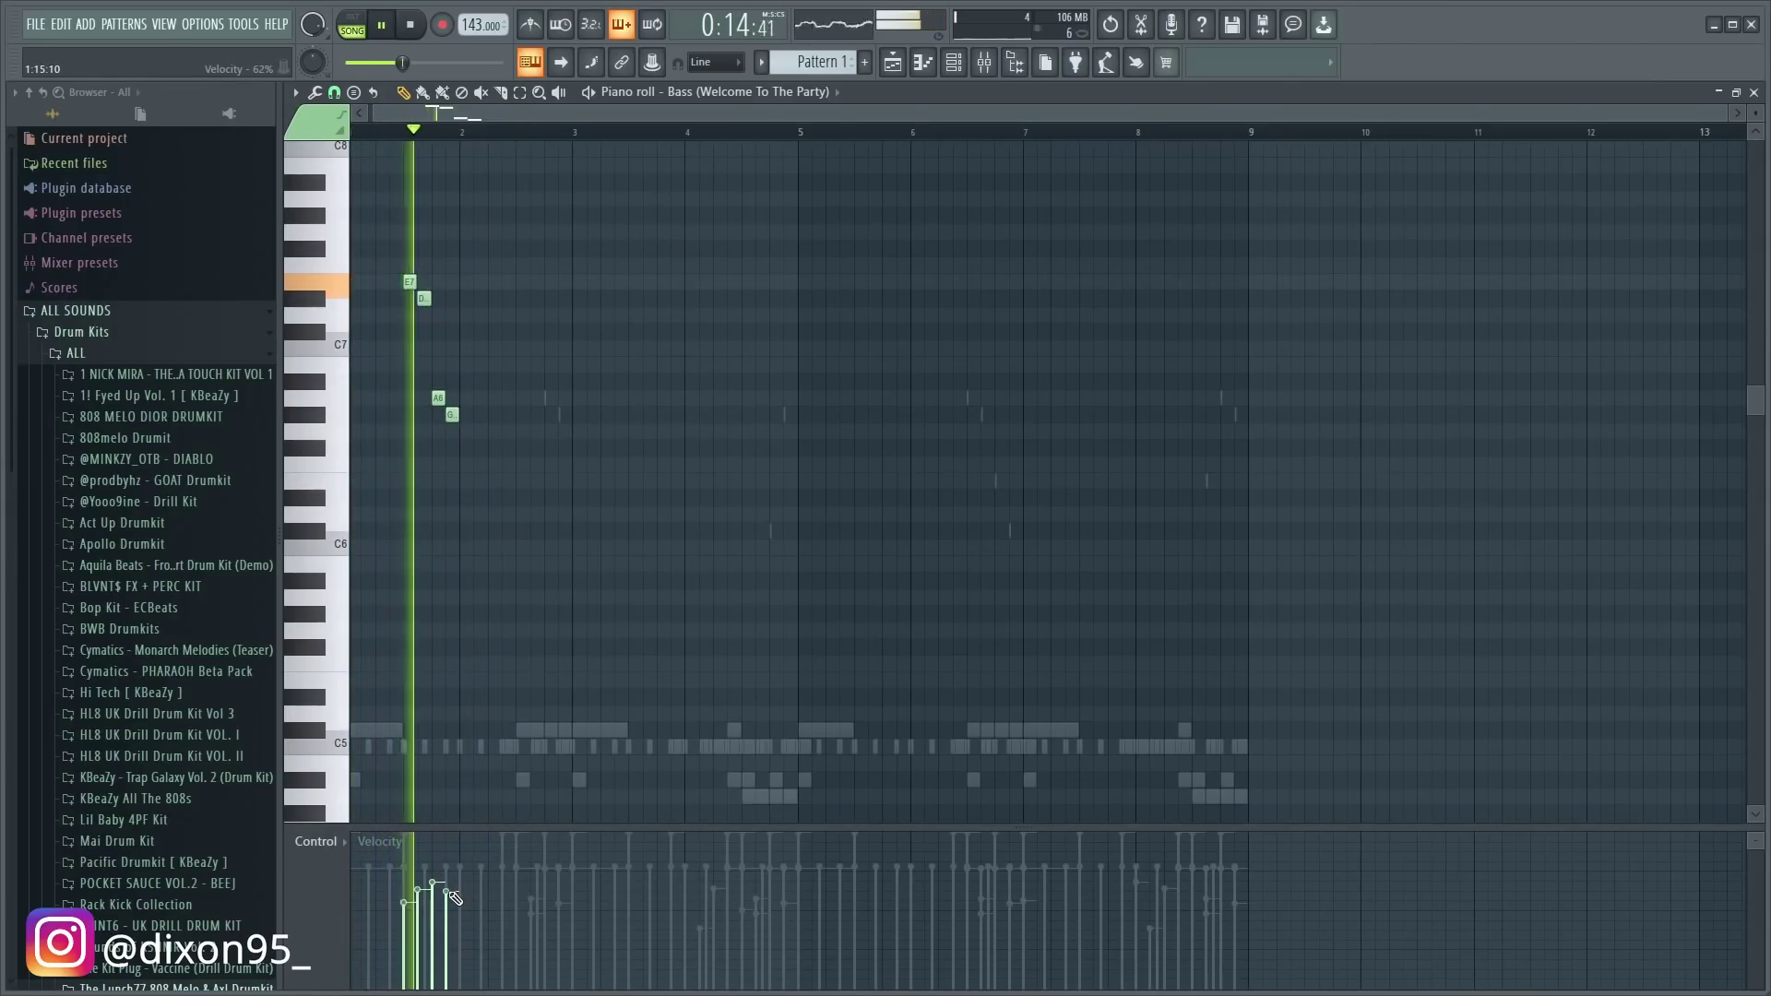
key(space)
scroll(320, 842, up, 1)
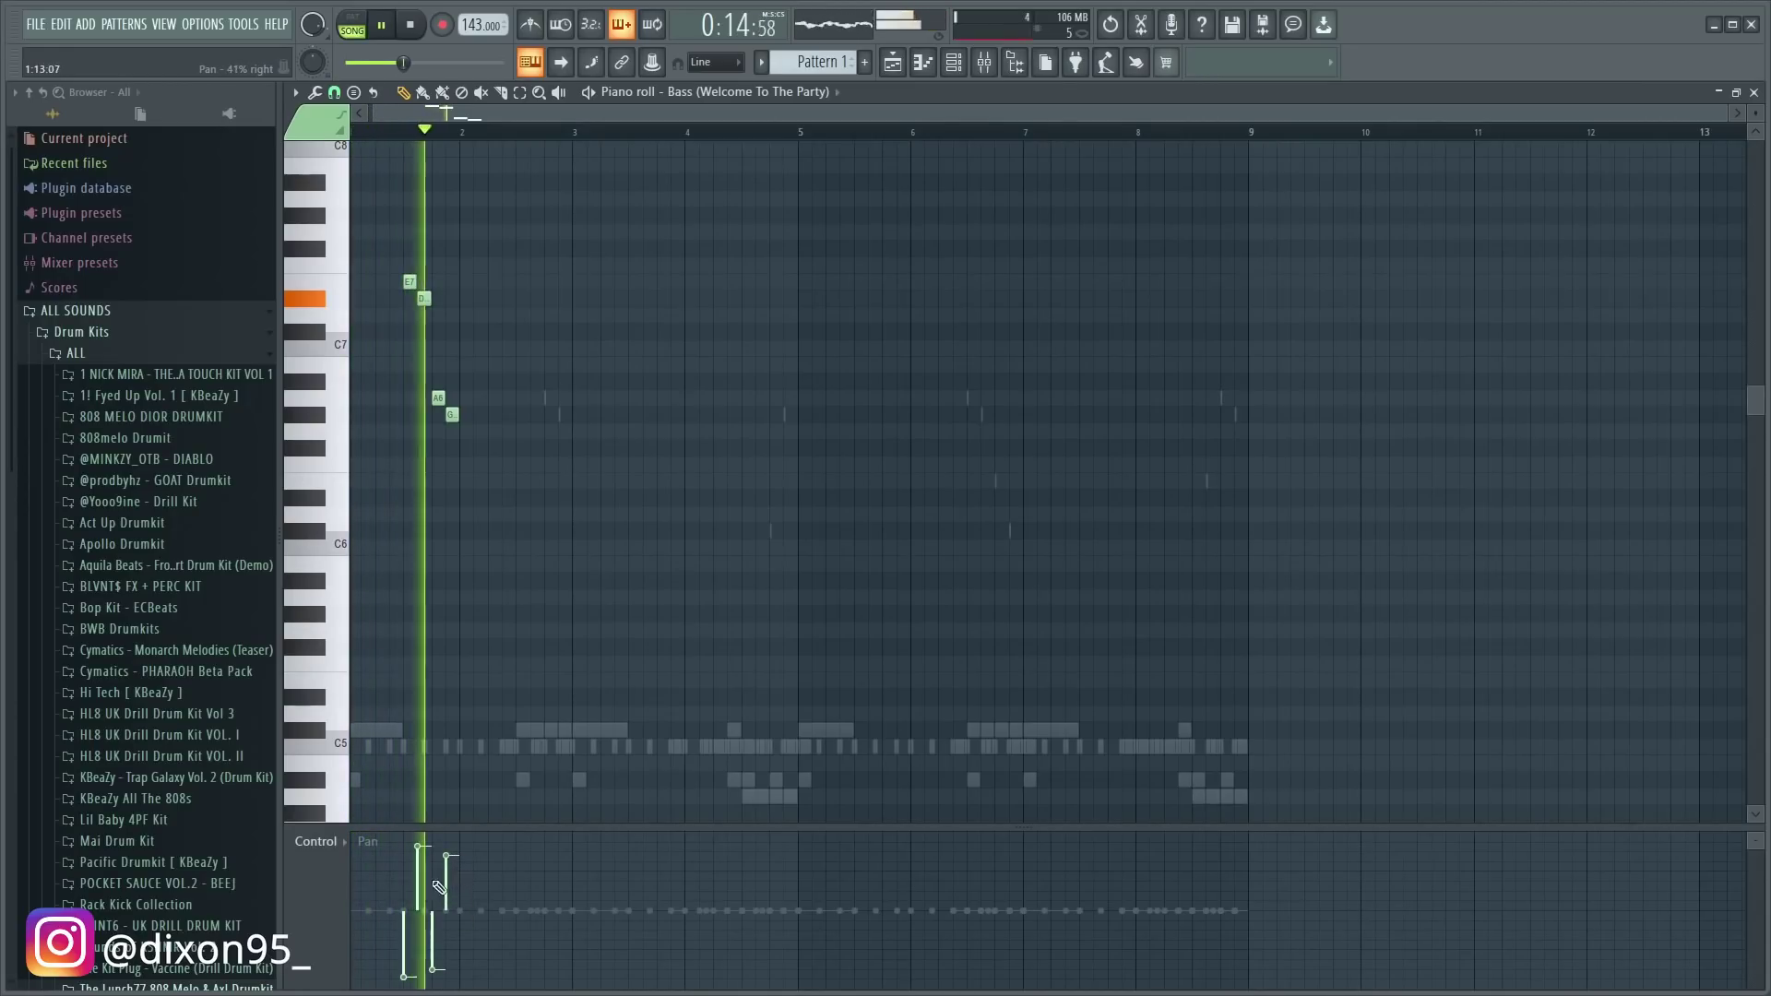
- Load Fruity Delay 2 in the bass insert's second effect slot, lower its input volume to 37%, and shorten its delay time
click(986, 63)
click(1337, 441)
click(1103, 330)
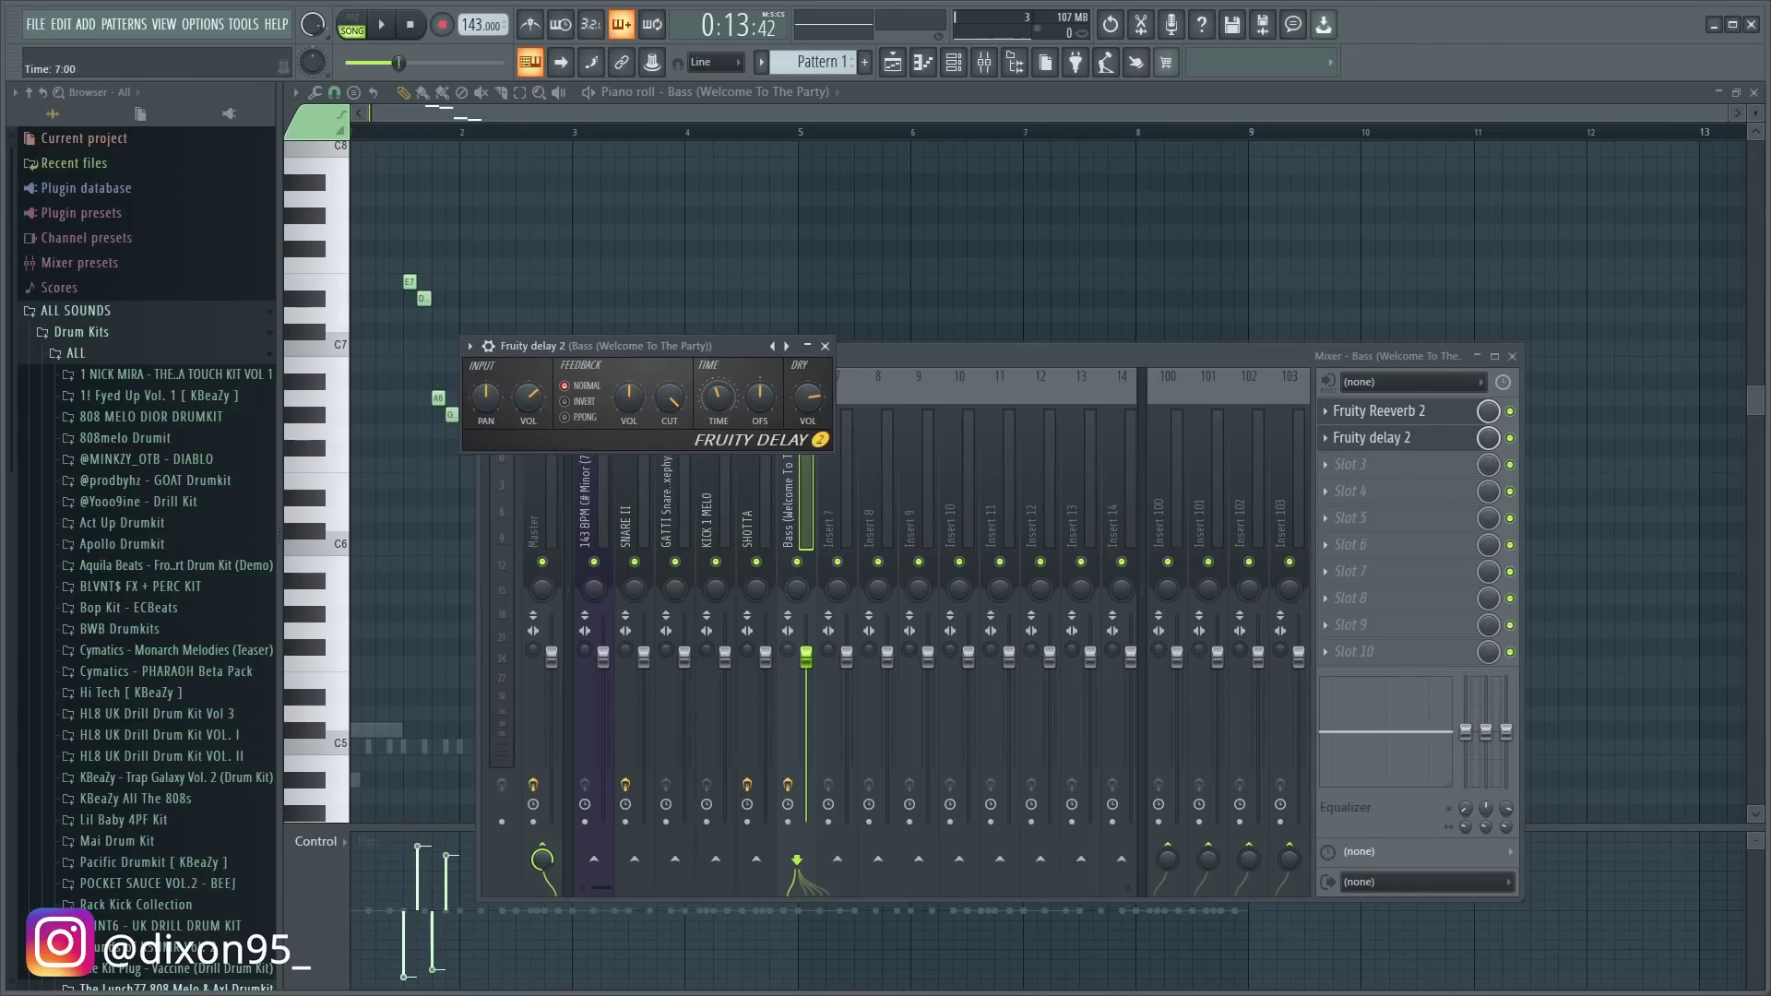
drag(539, 396, 539, 416)
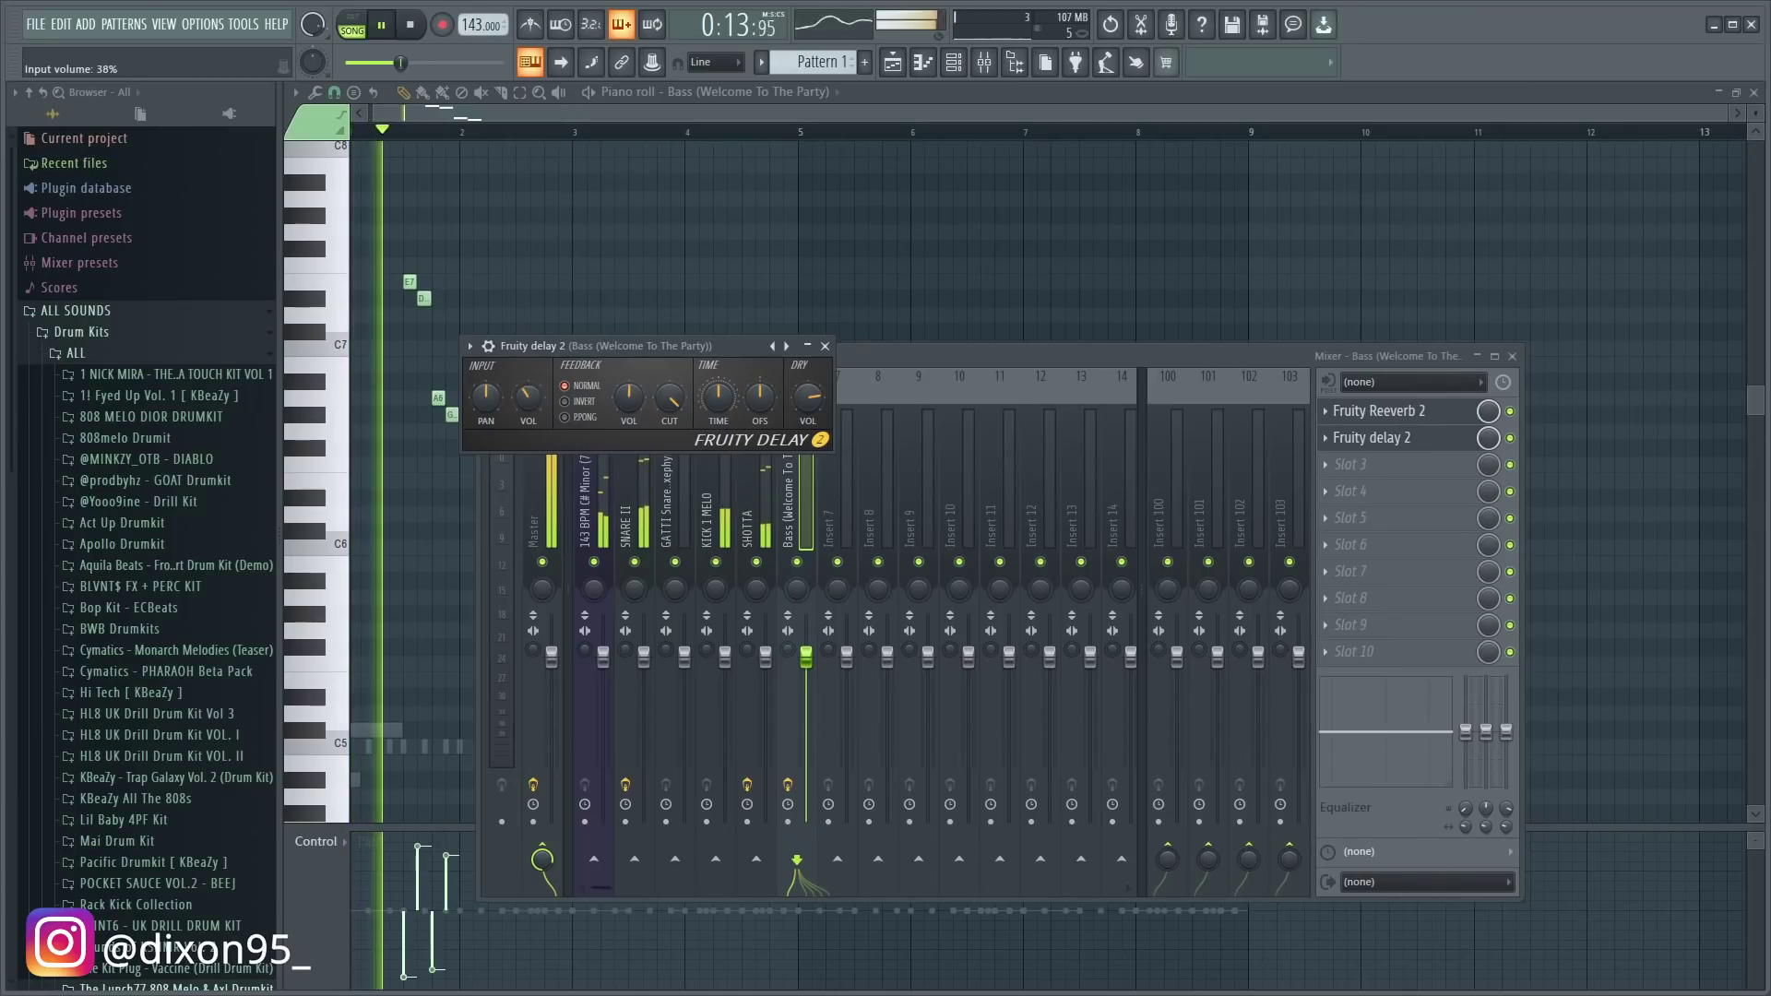
key(space)
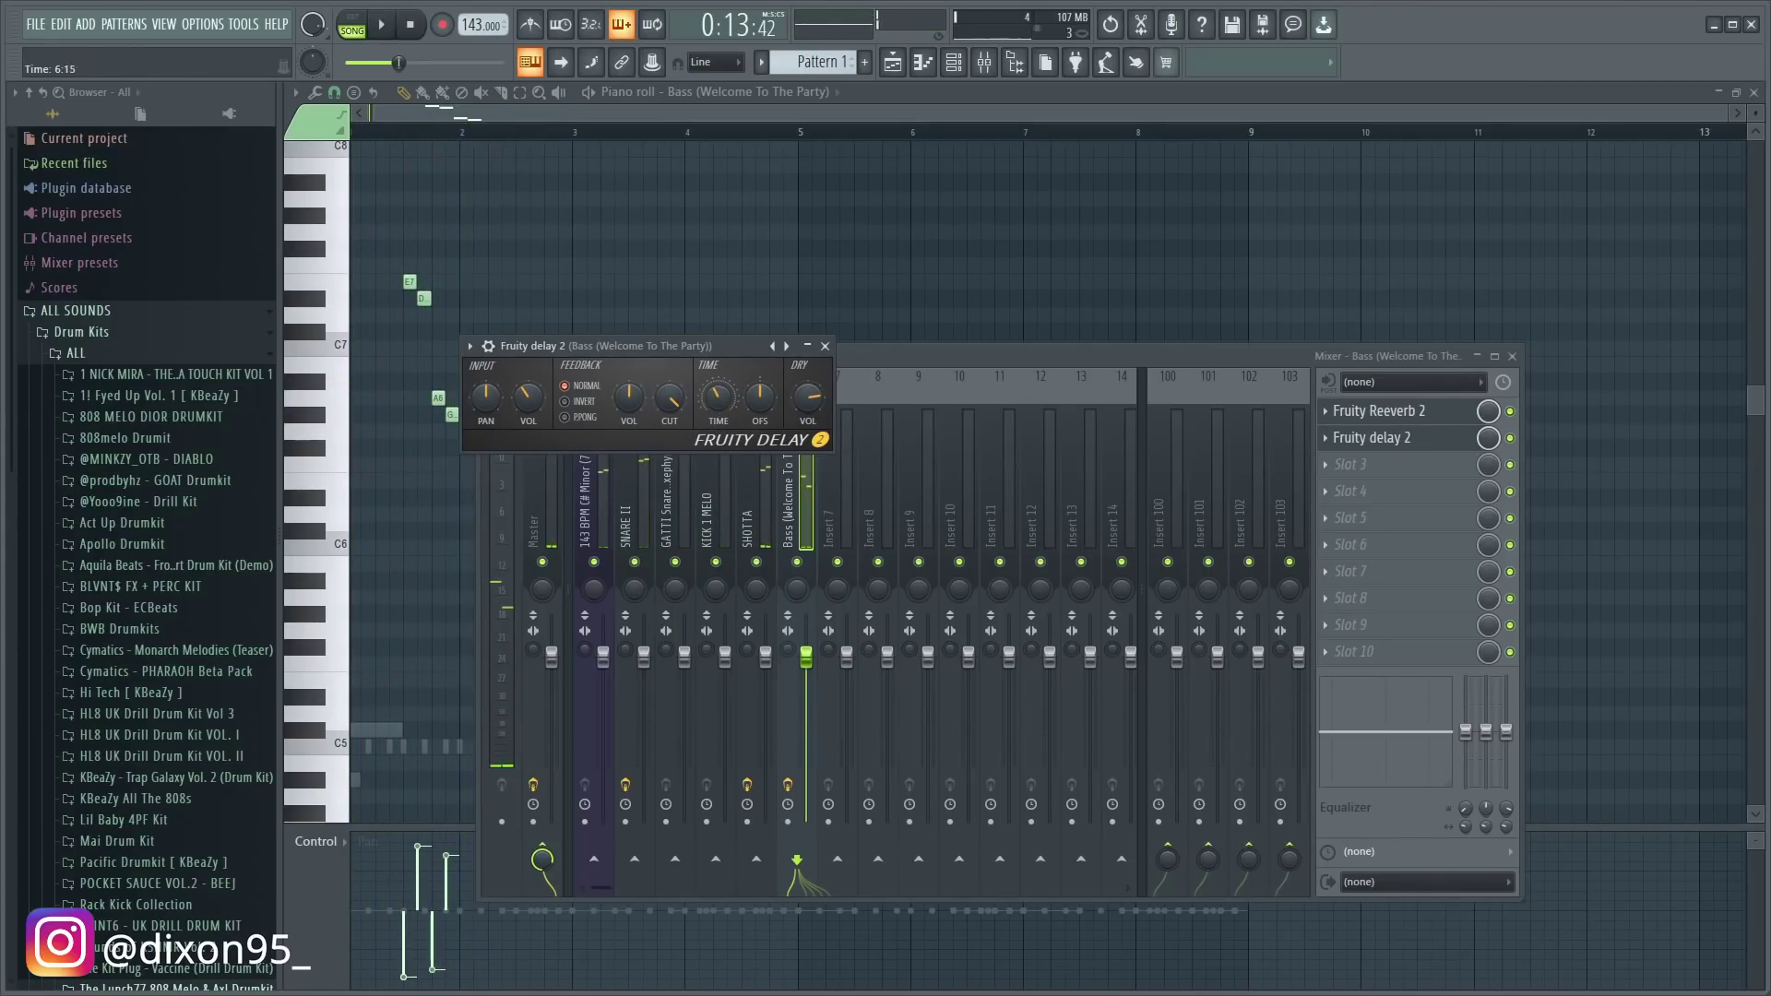
key(space)
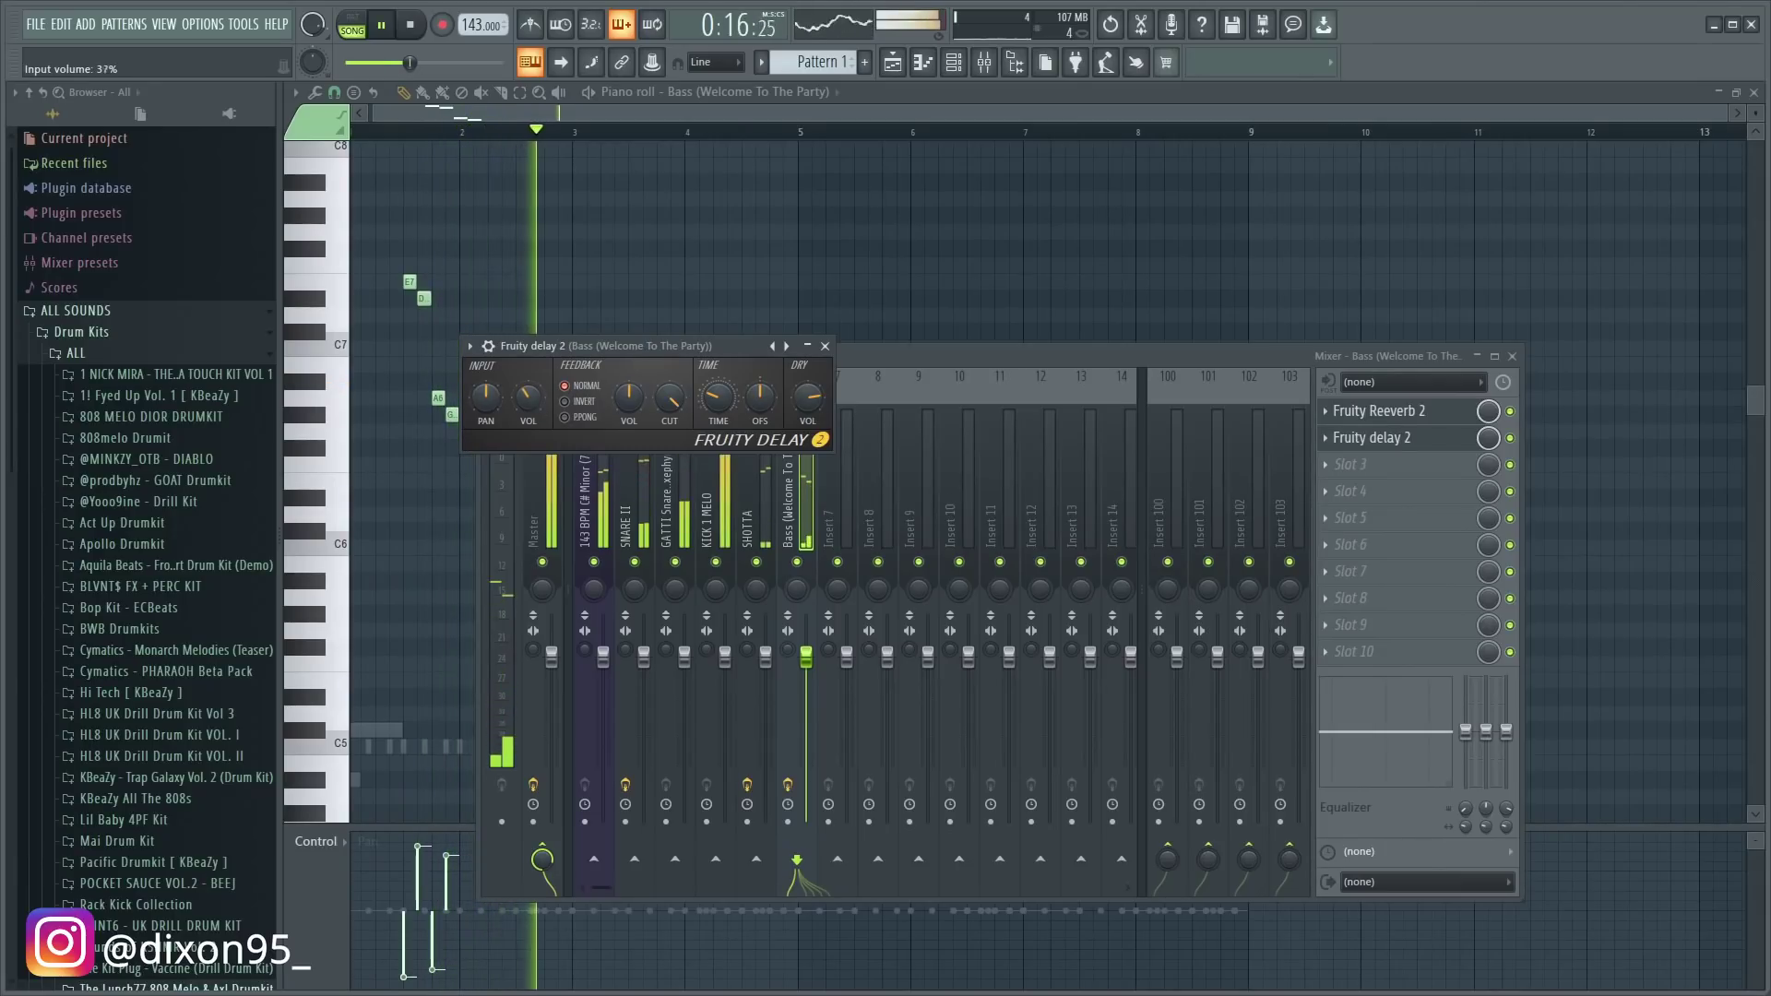
- Narrow the panning of the first two bass notes, enlarge the pan lane in the piano roll, and play the pattern
click(559, 114)
key(space)
key(space)
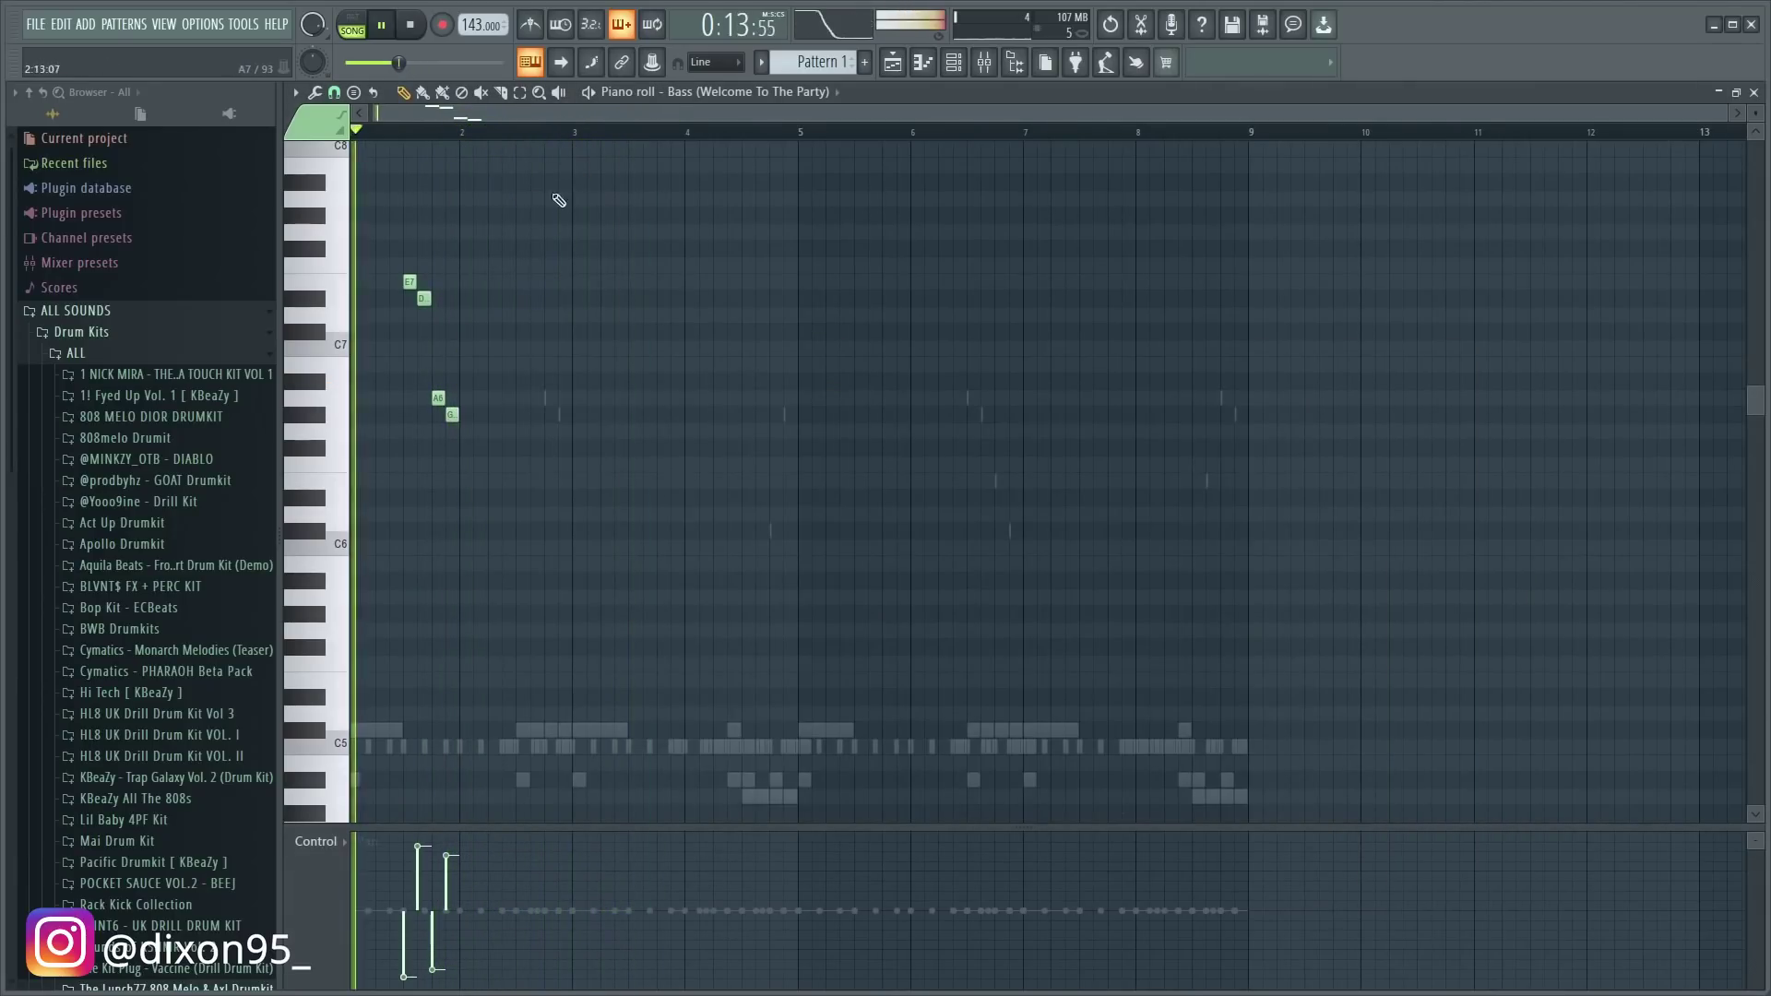
key(space)
key(space)
key(space)
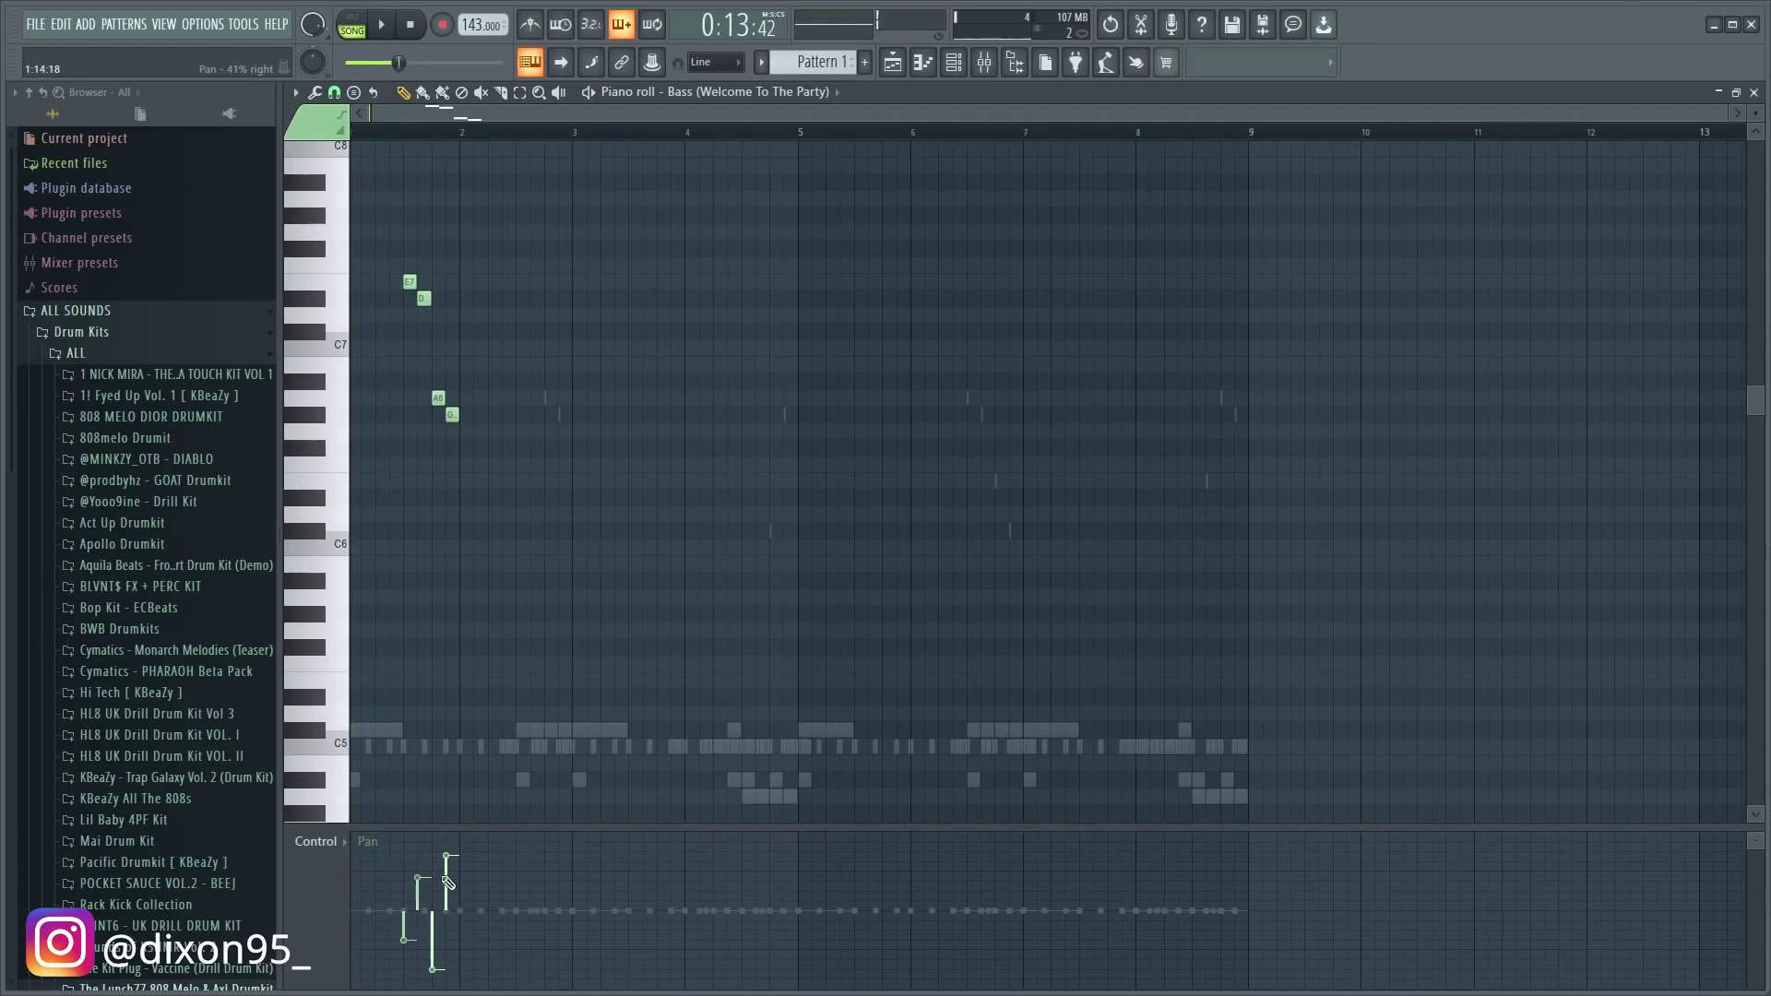
scroll(822, 507, down, 2)
drag(552, 827, 544, 743)
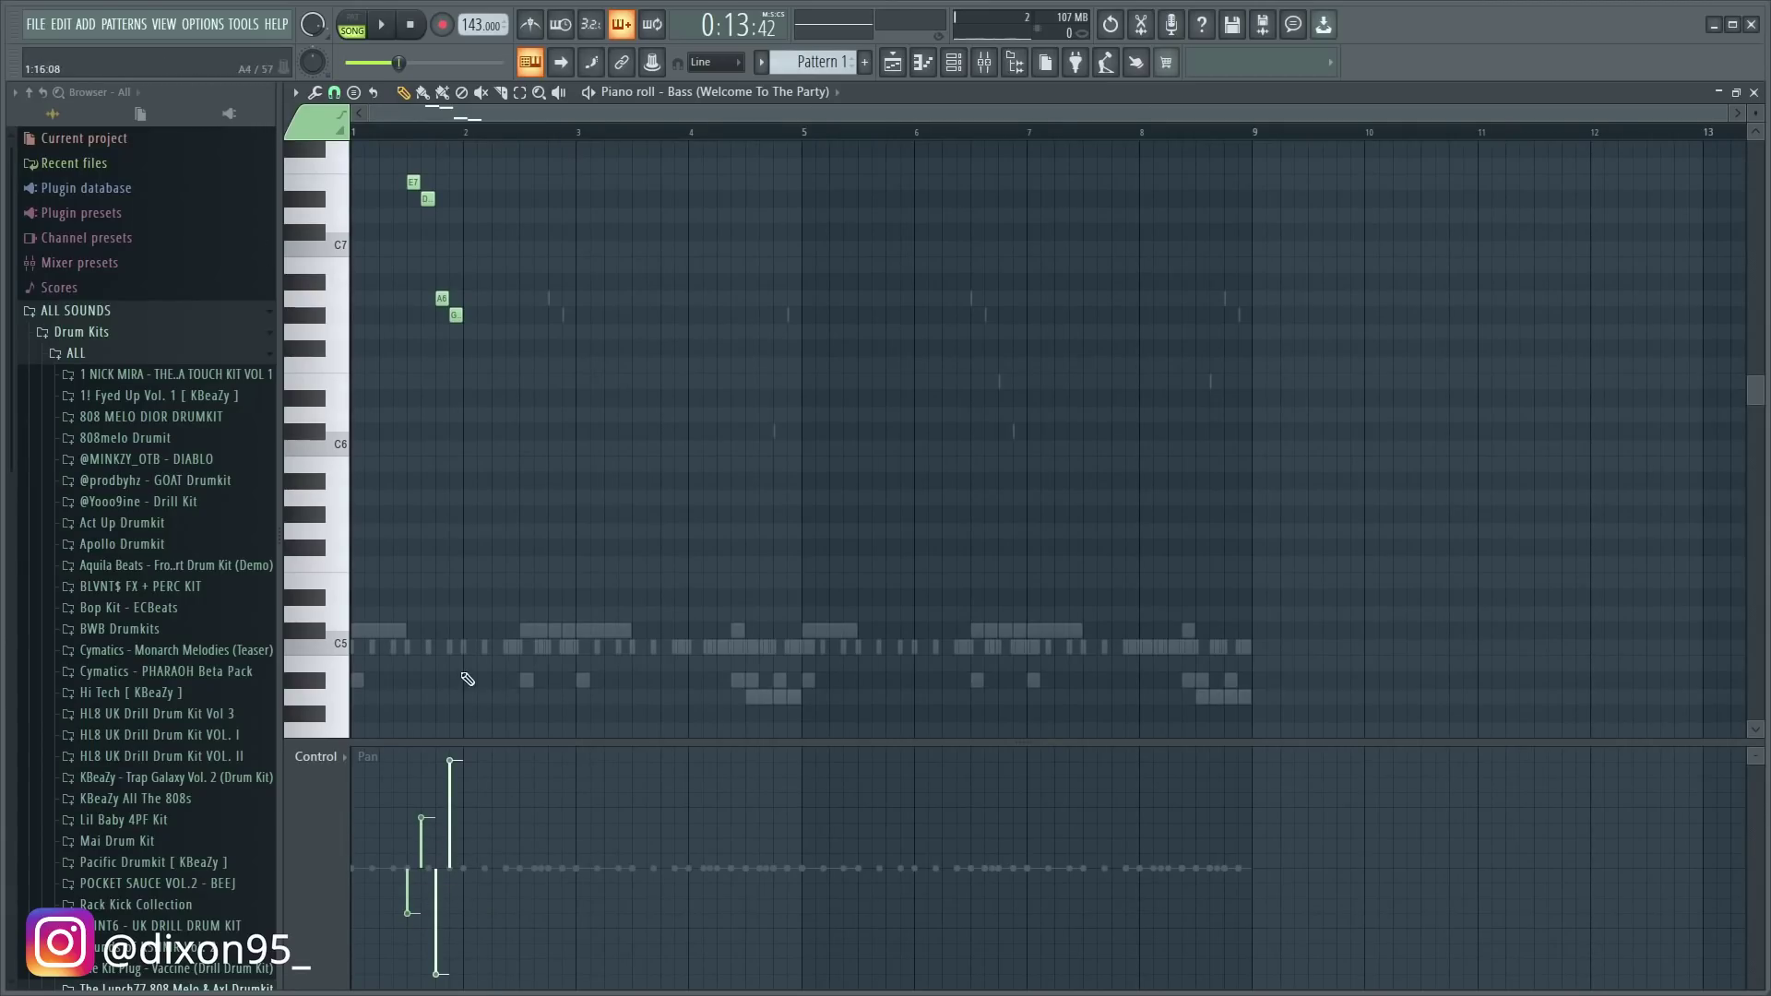
key(space)
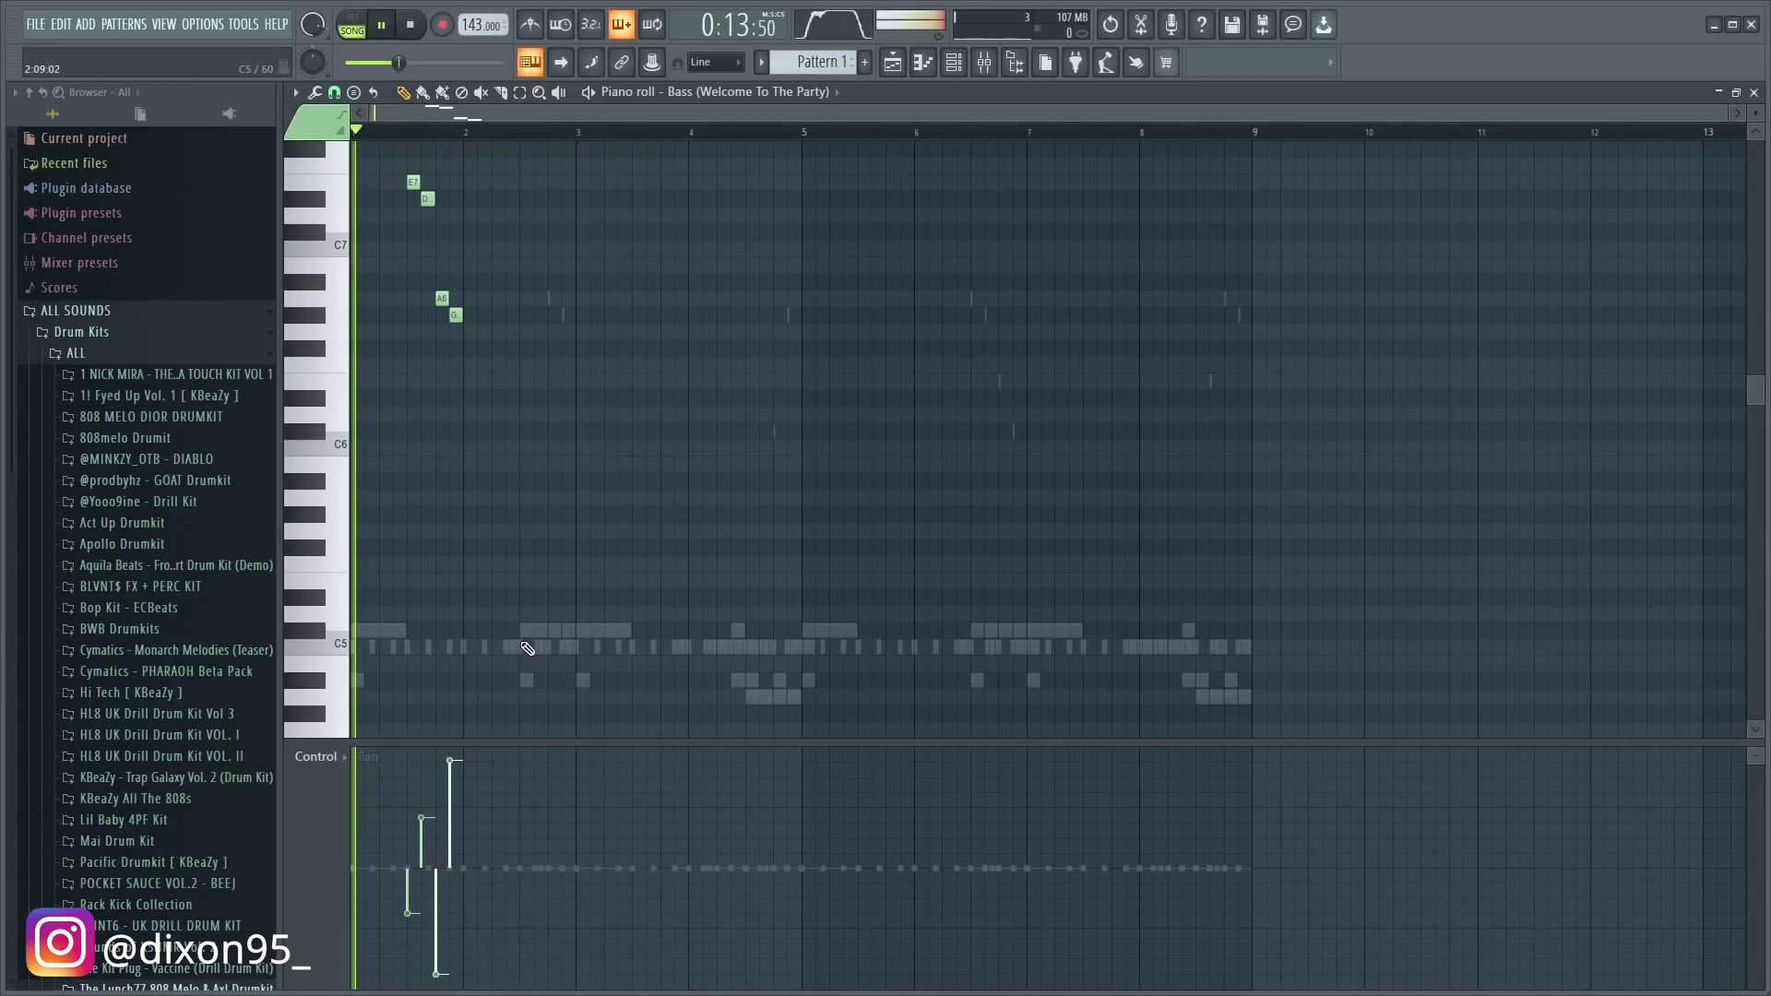
- Load Fruity Stereo Enhancer in the bass insert's third slot with stereo separation at 28% separated, and play the pattern
click(985, 65)
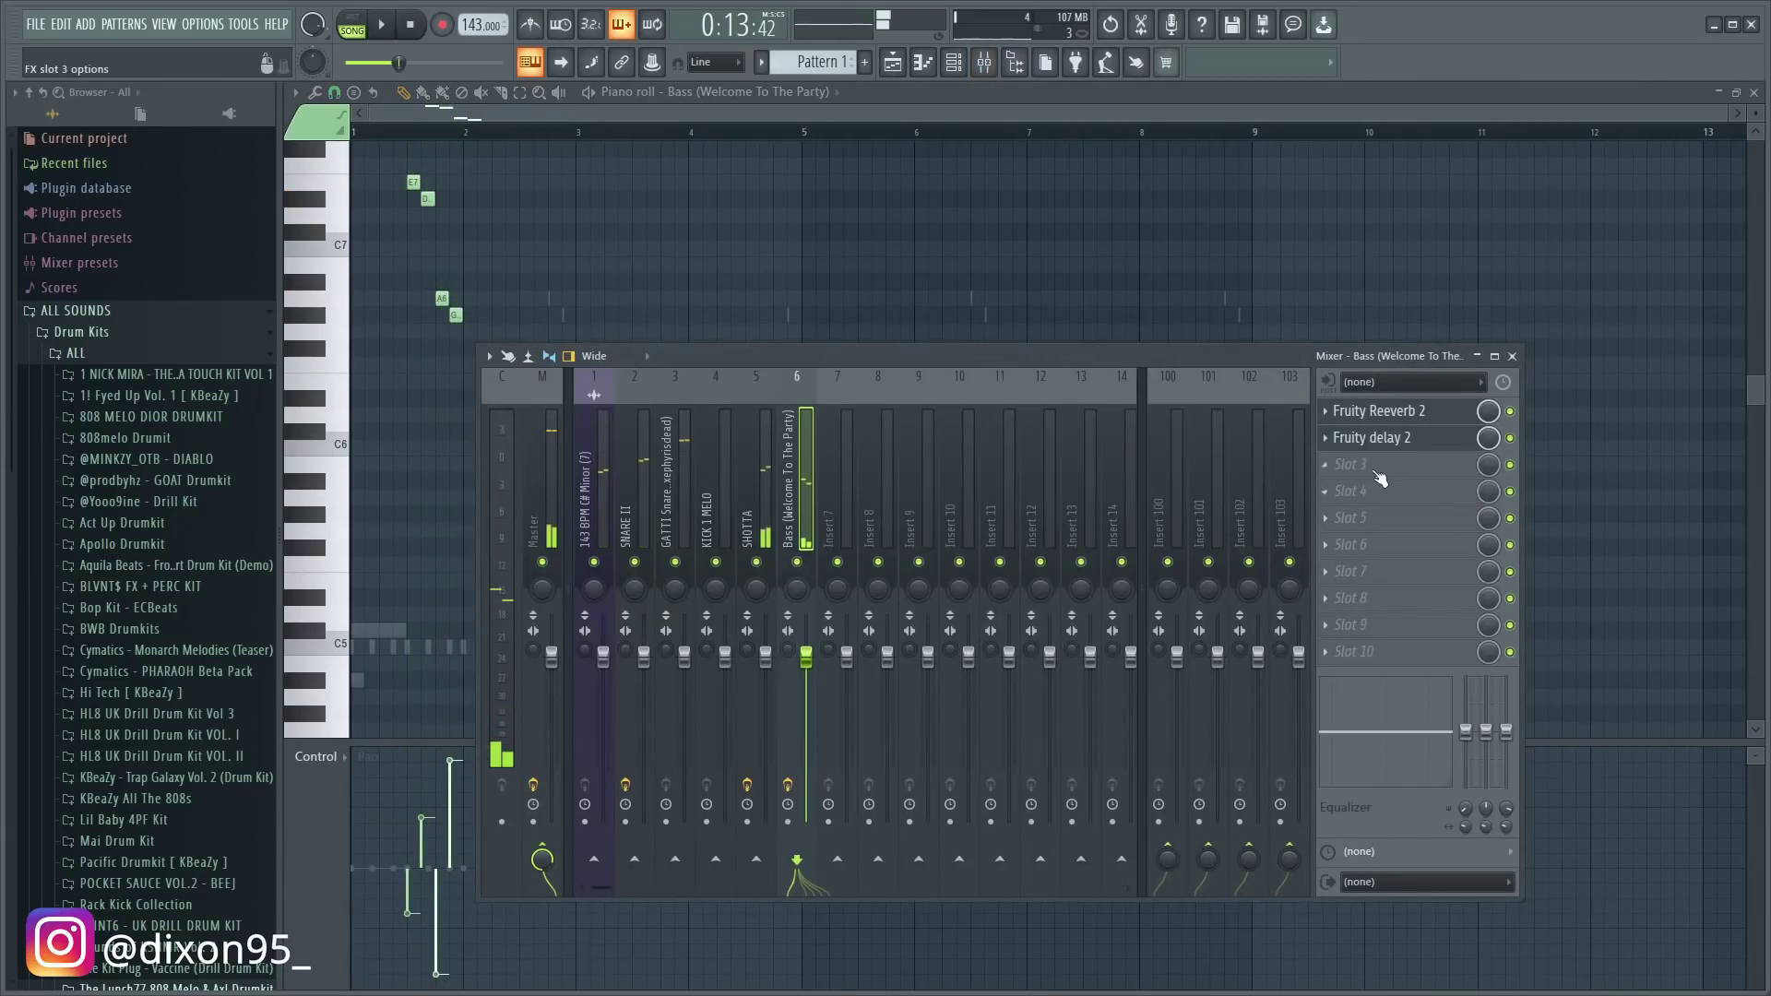
click(1379, 476)
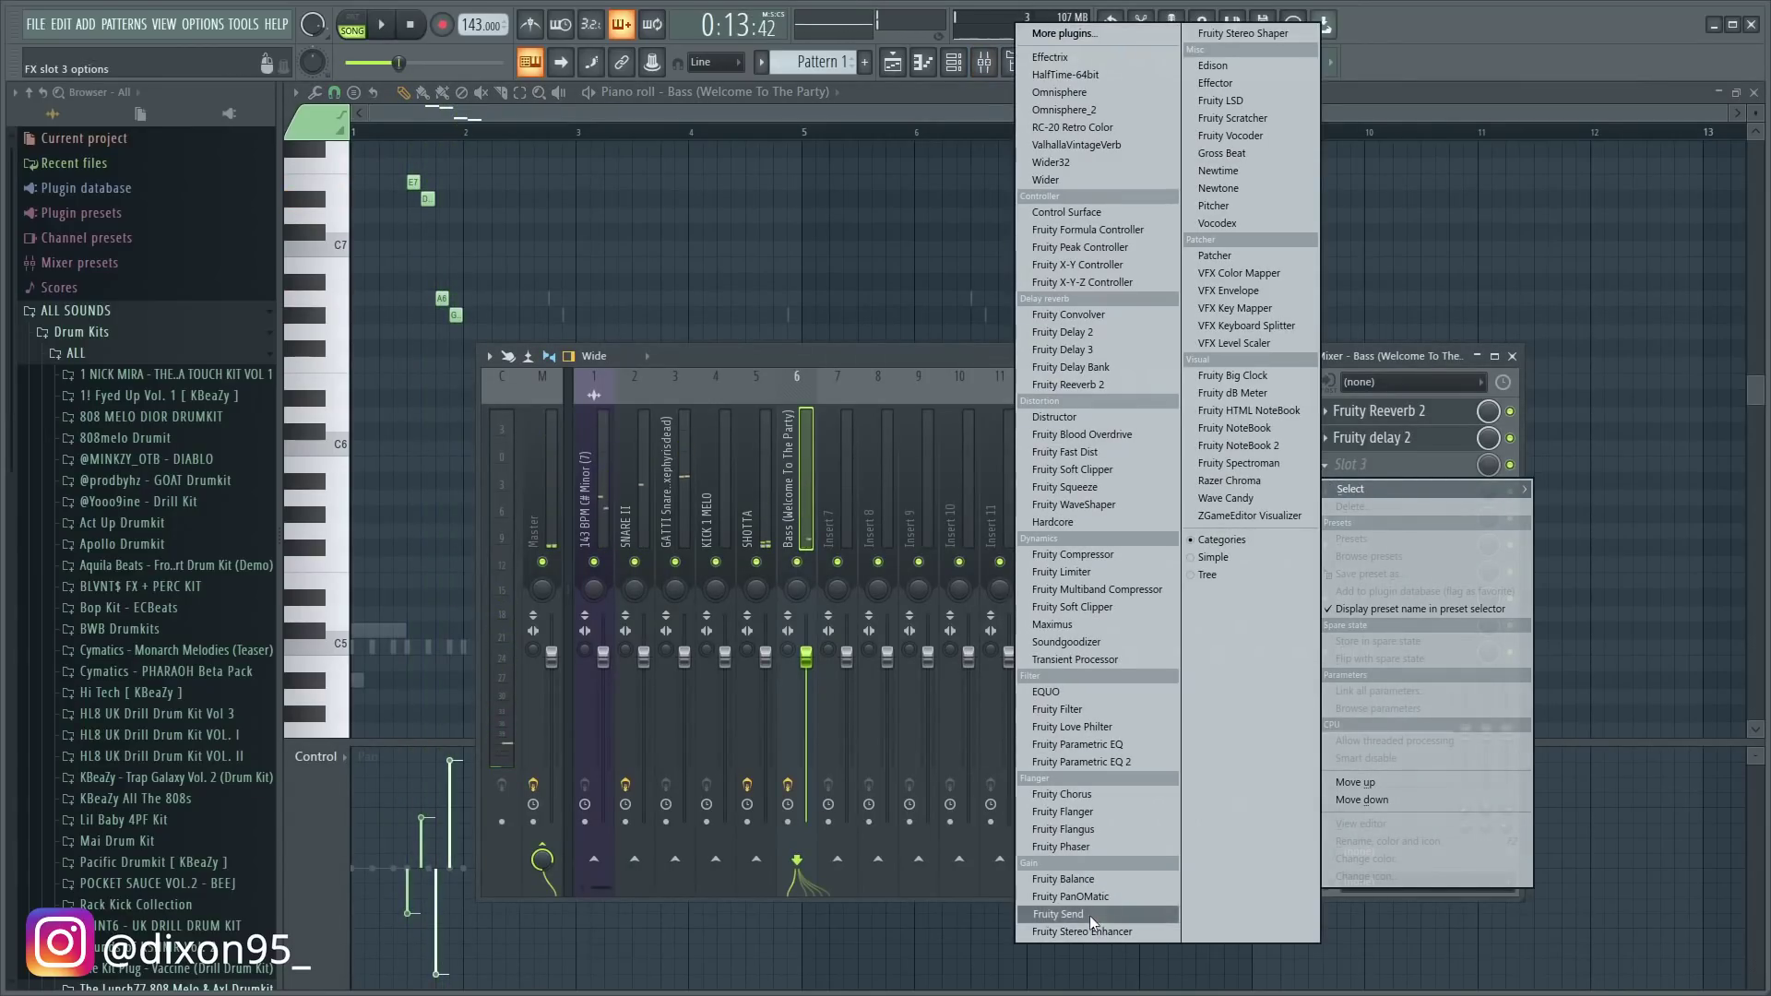
click(1088, 931)
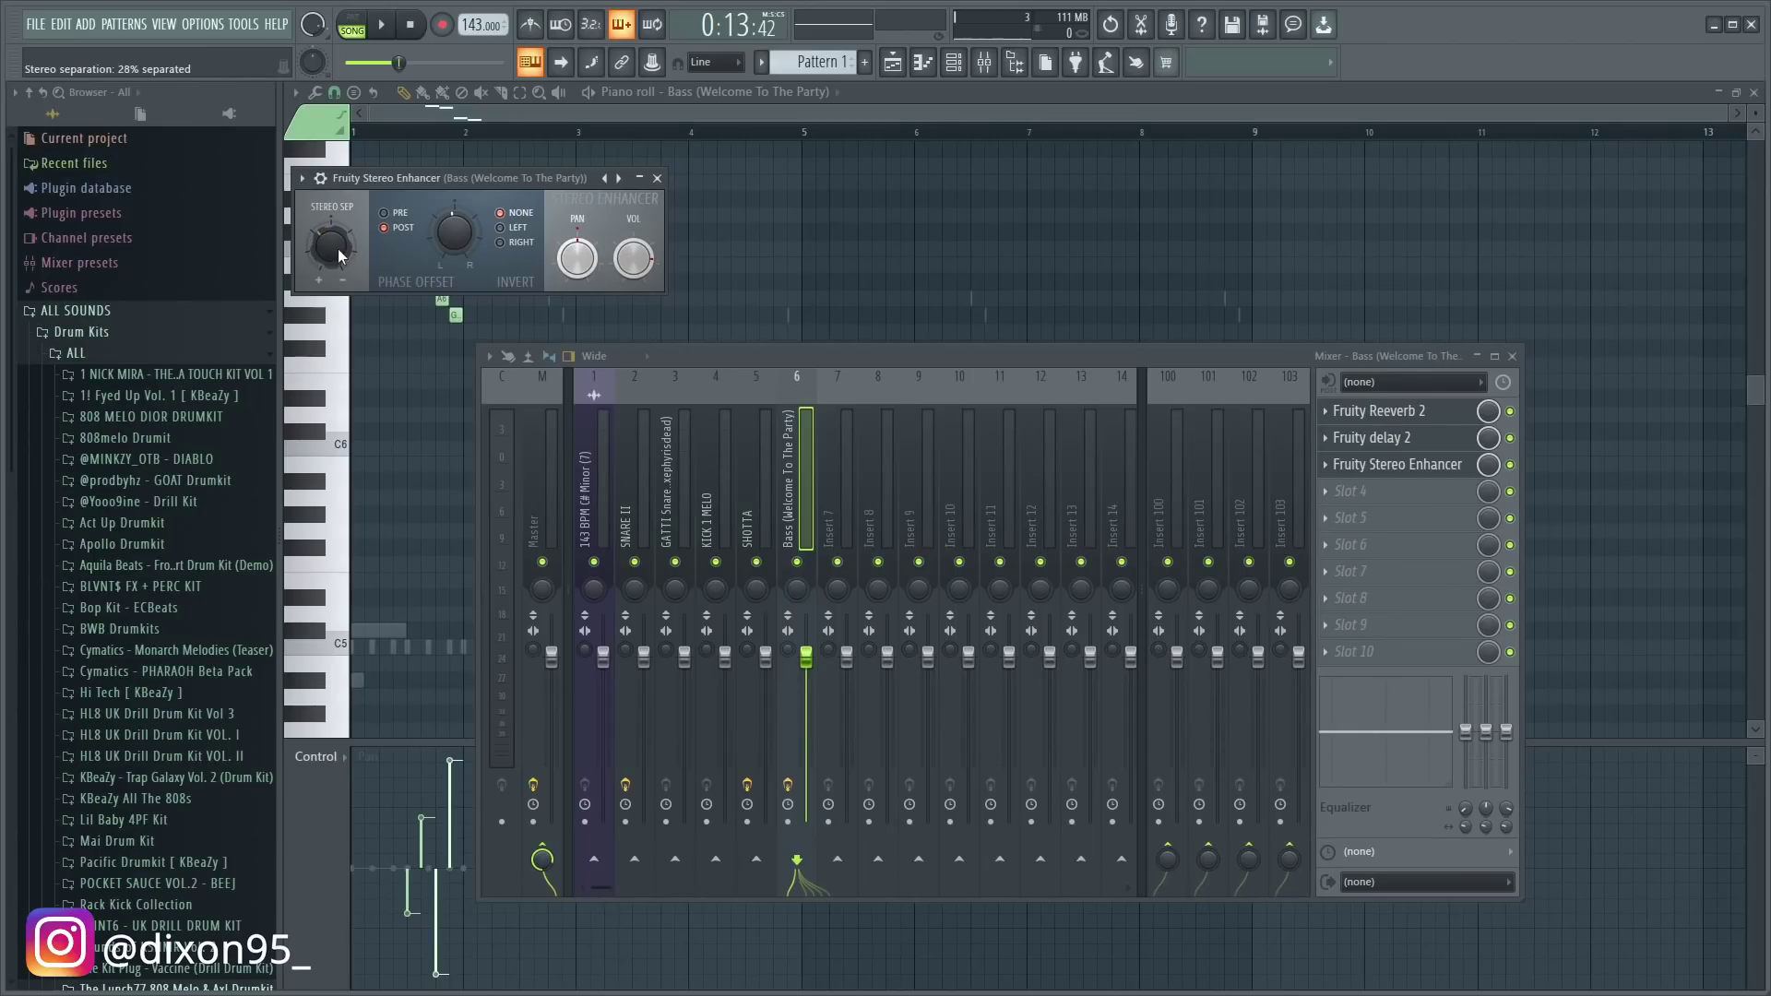
key(space)
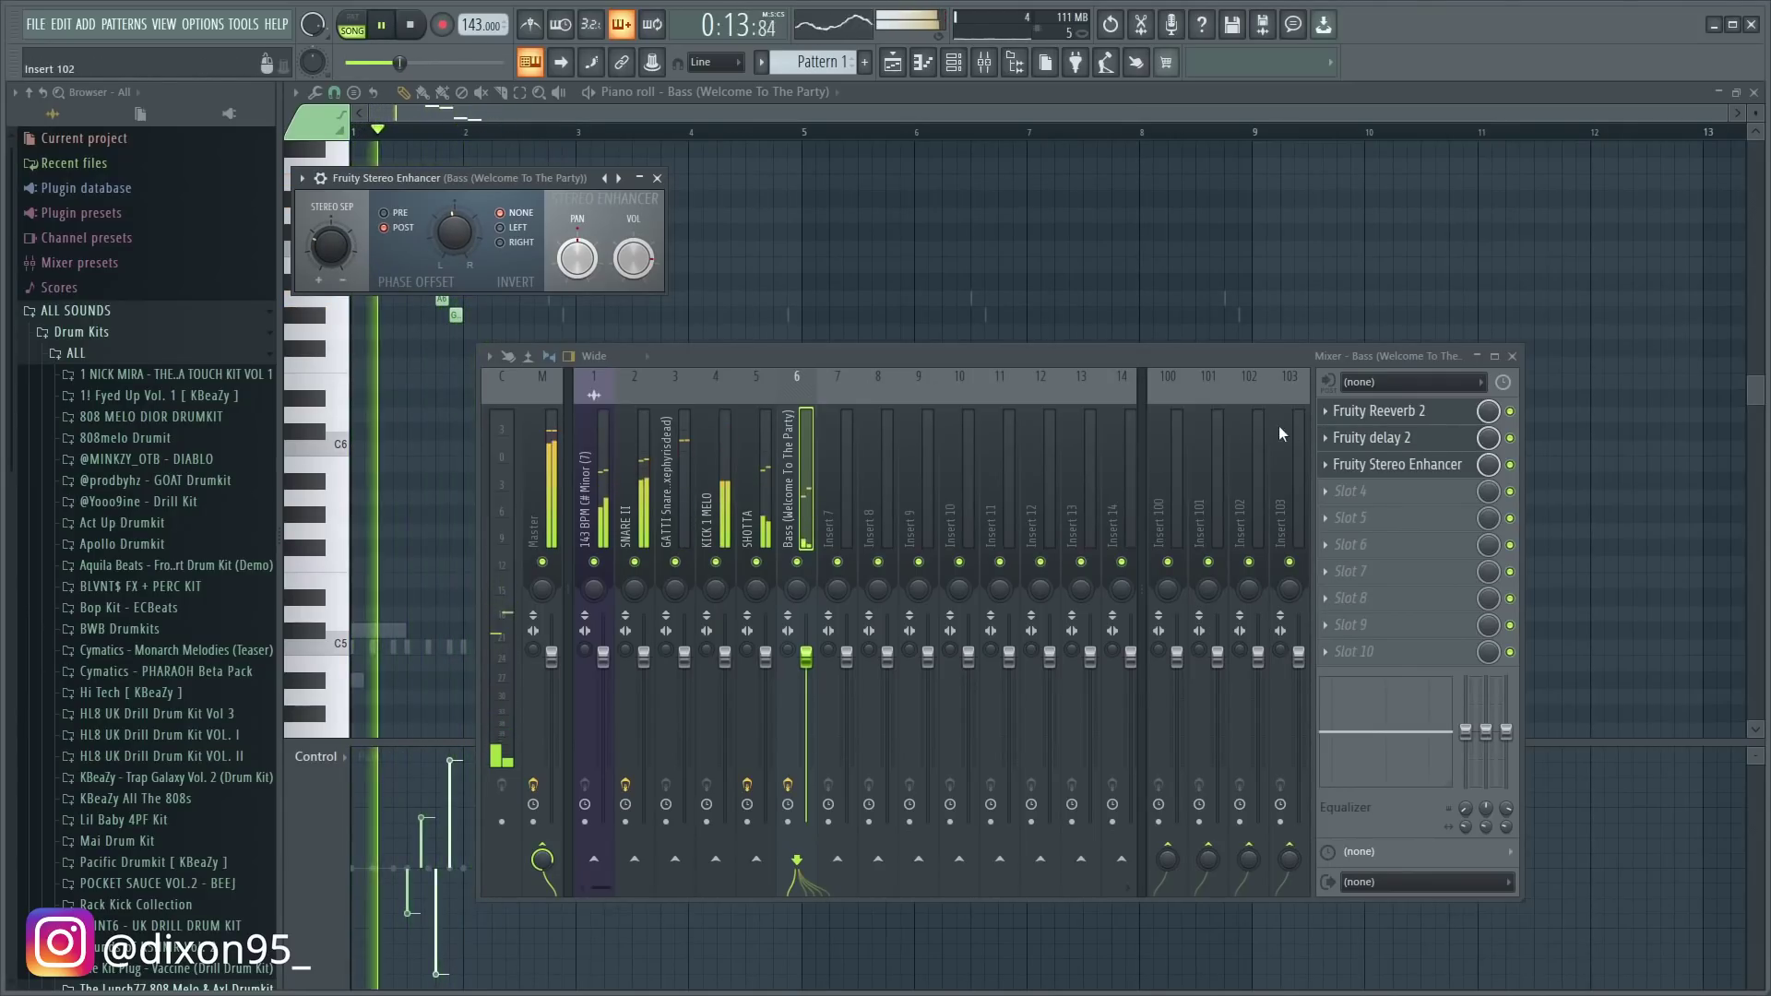
- Replay the bass melody and reduce the input volume of the bass insert's Fruity Delay 2 further
click(706, 108)
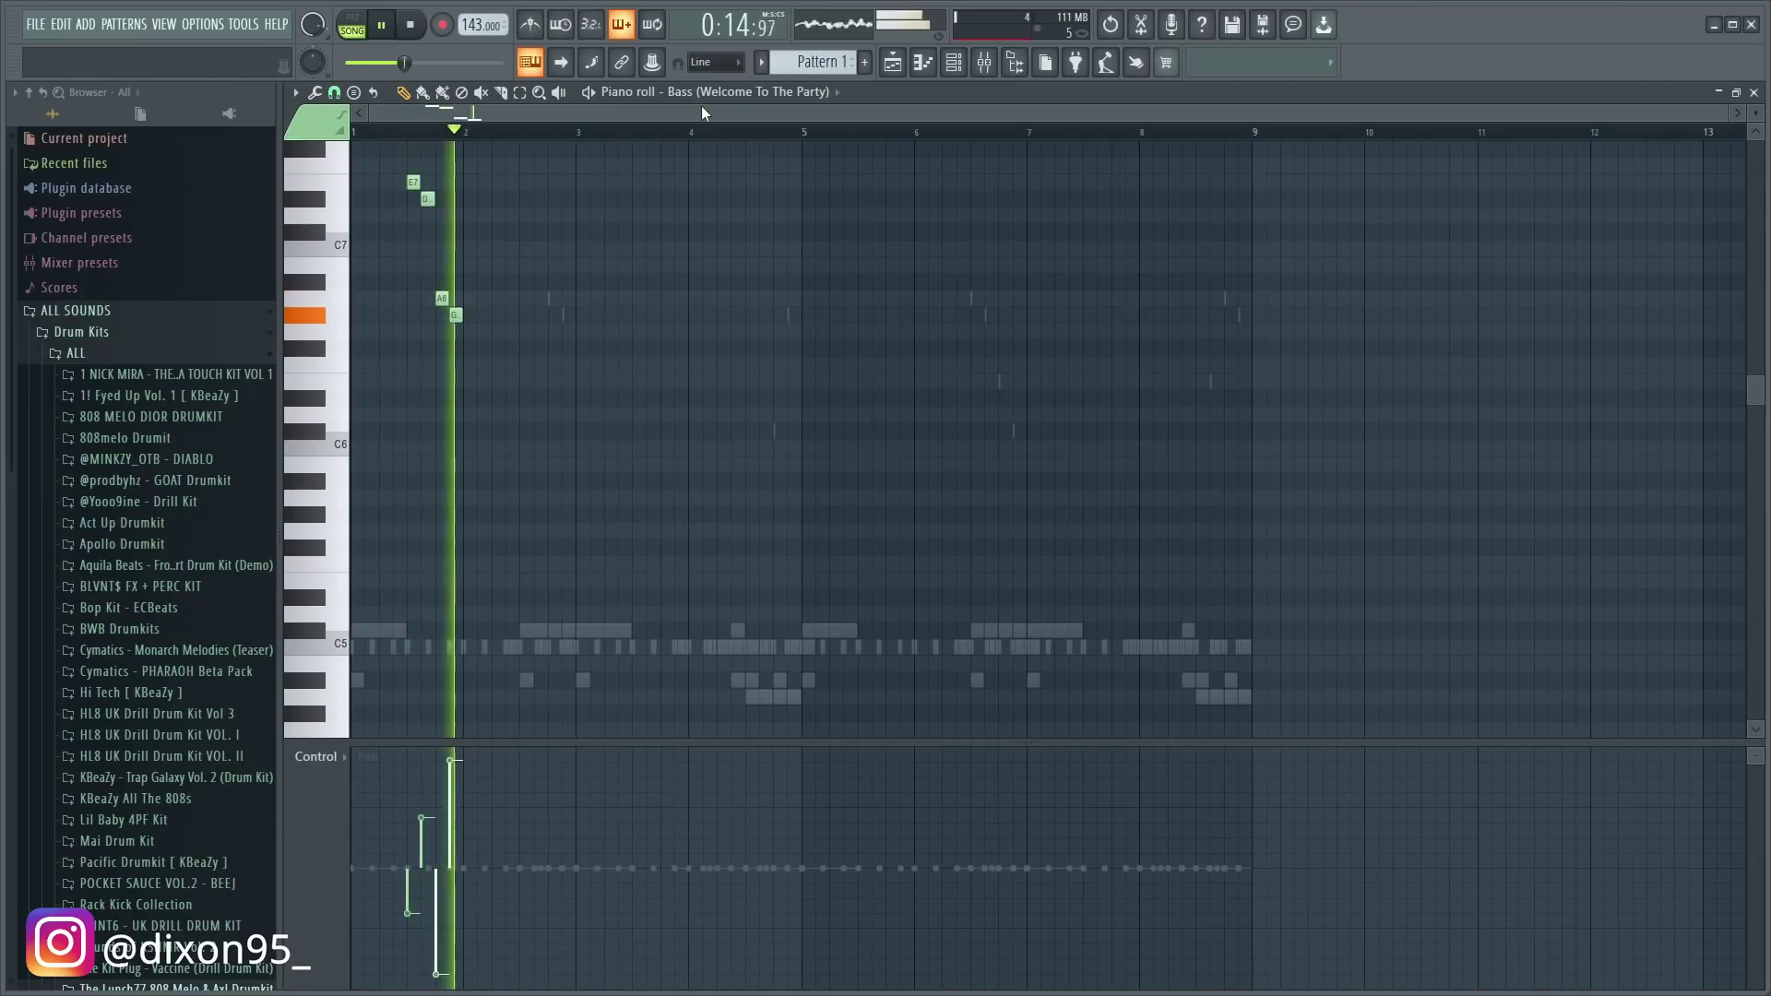
click(334, 93)
click(351, 138)
key(space)
key(space)
click(987, 66)
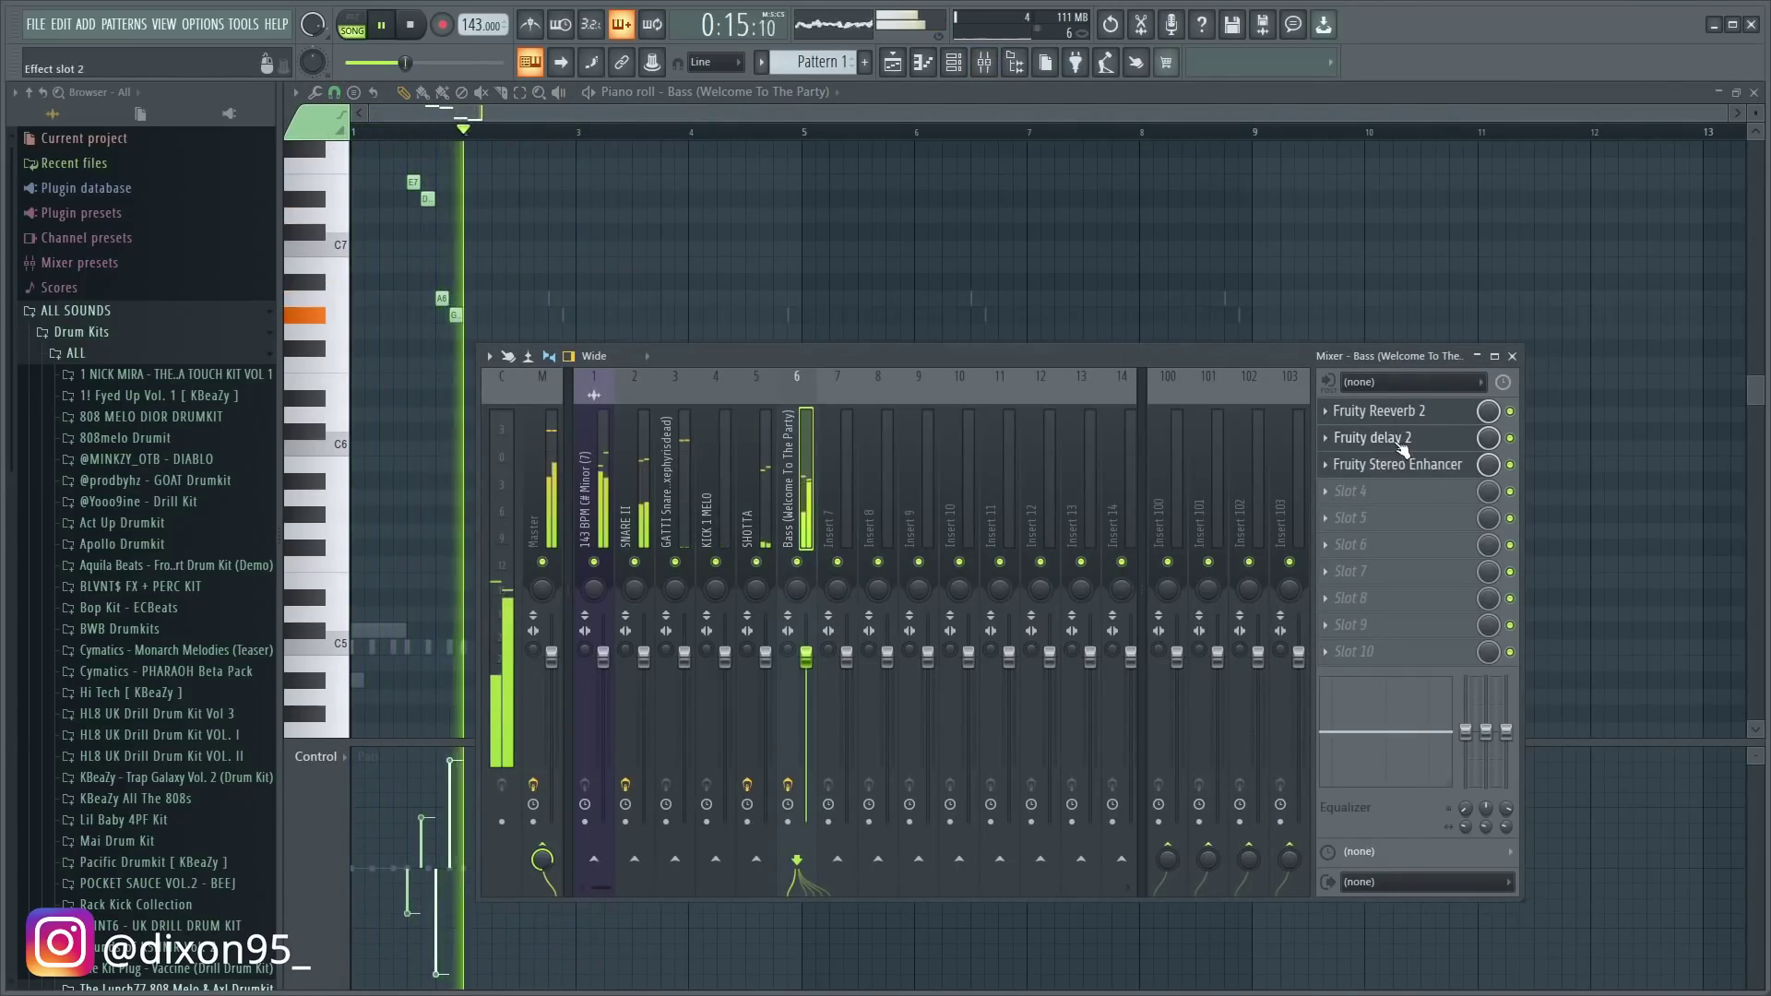
click(1383, 437)
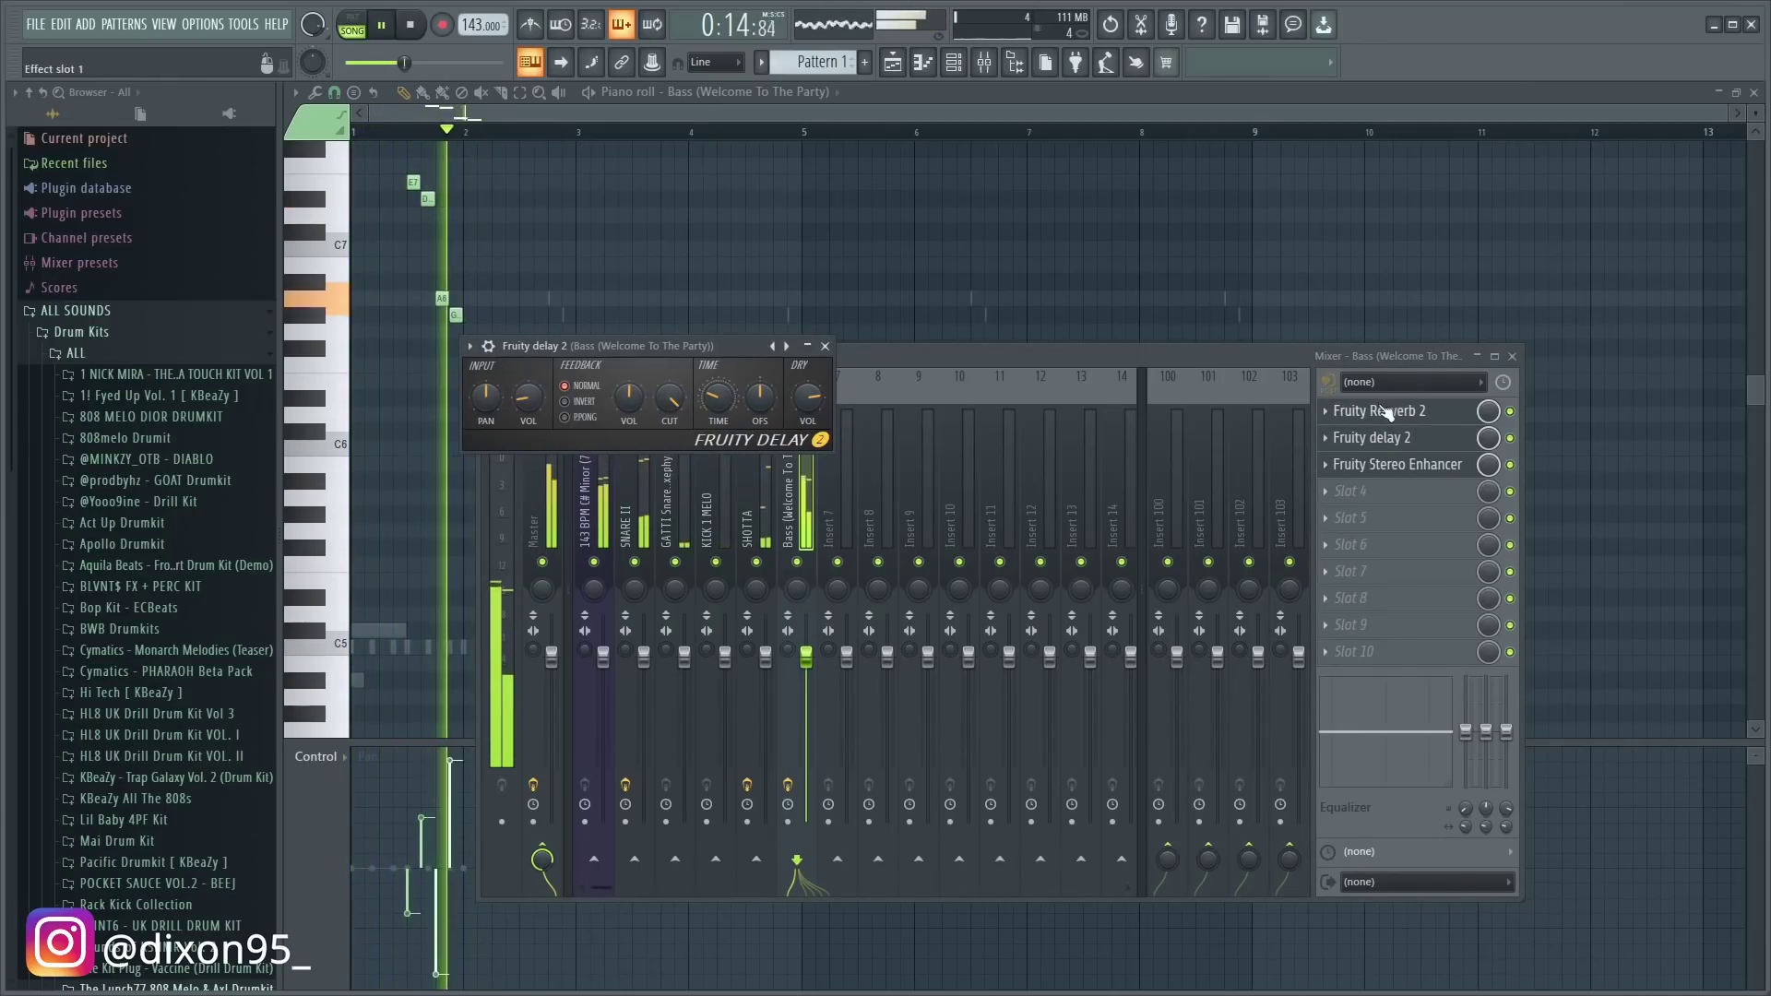
- Set the bass insert's equalizer to an 18 dB low-shelf boost and an 18 dB high-shelf cut
key(space)
drag(1465, 731, 1506, 815)
key(space)
key(space)
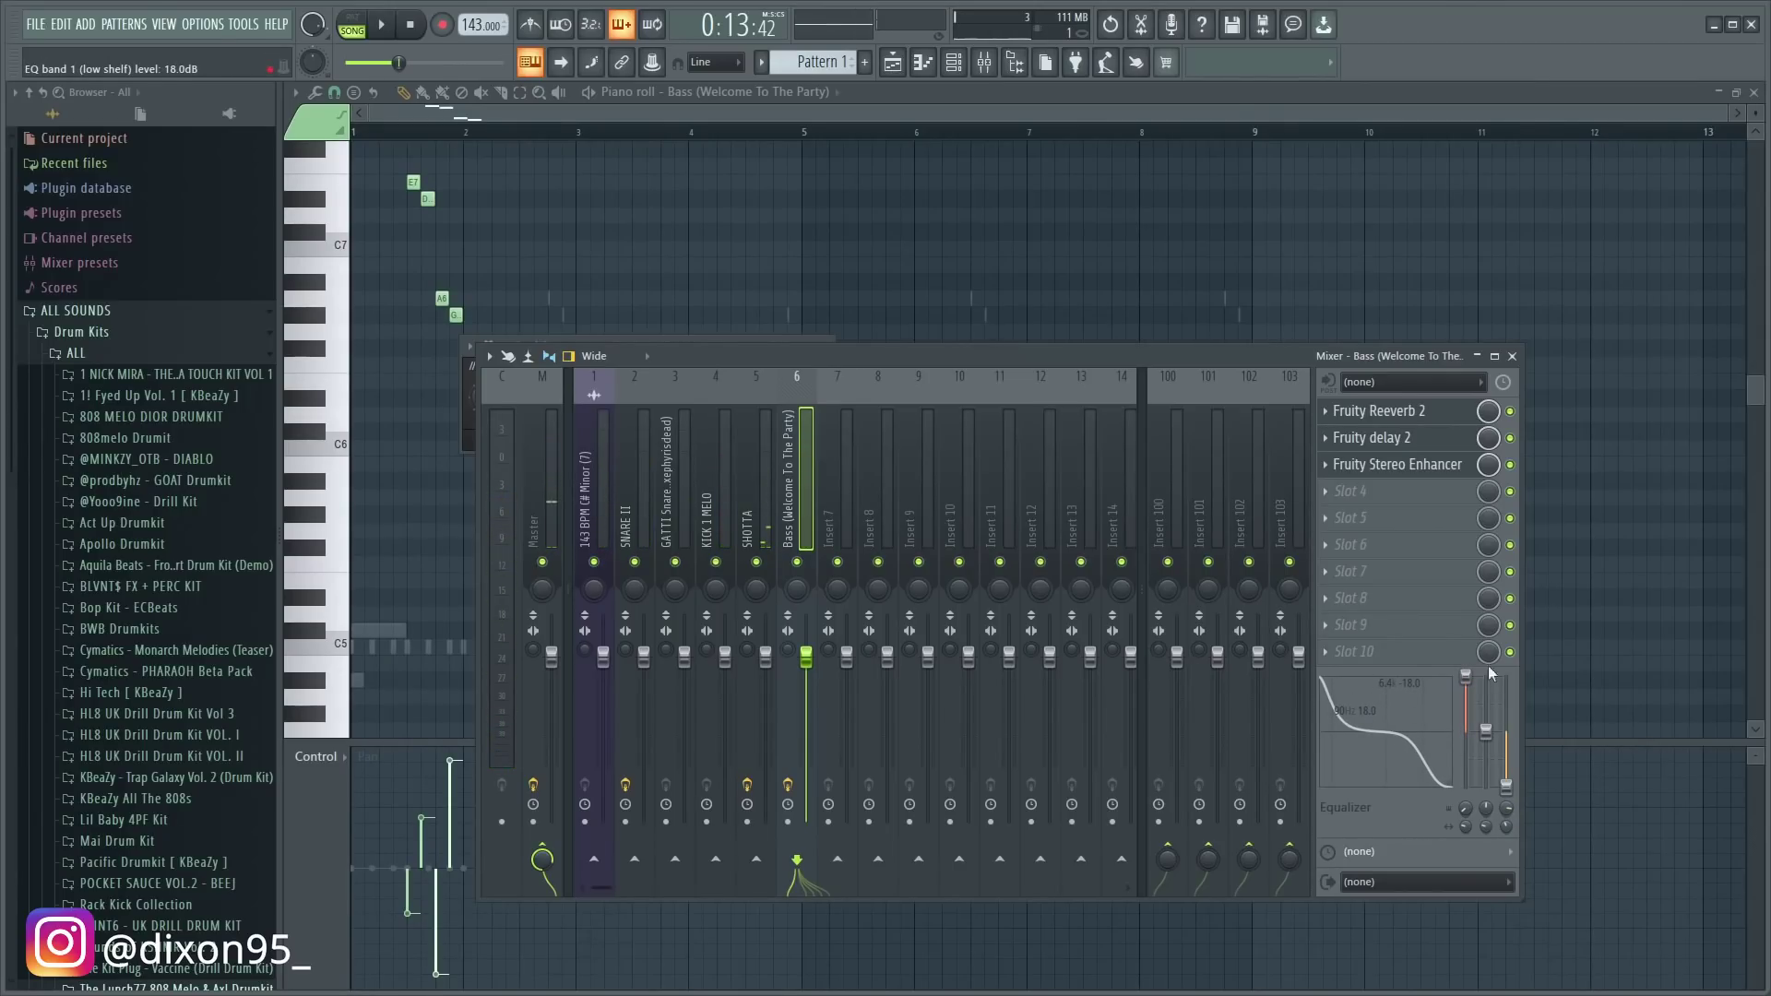
- Lower the bass insert's fader to 74% (-6.2 dB) and play the pattern
key(space)
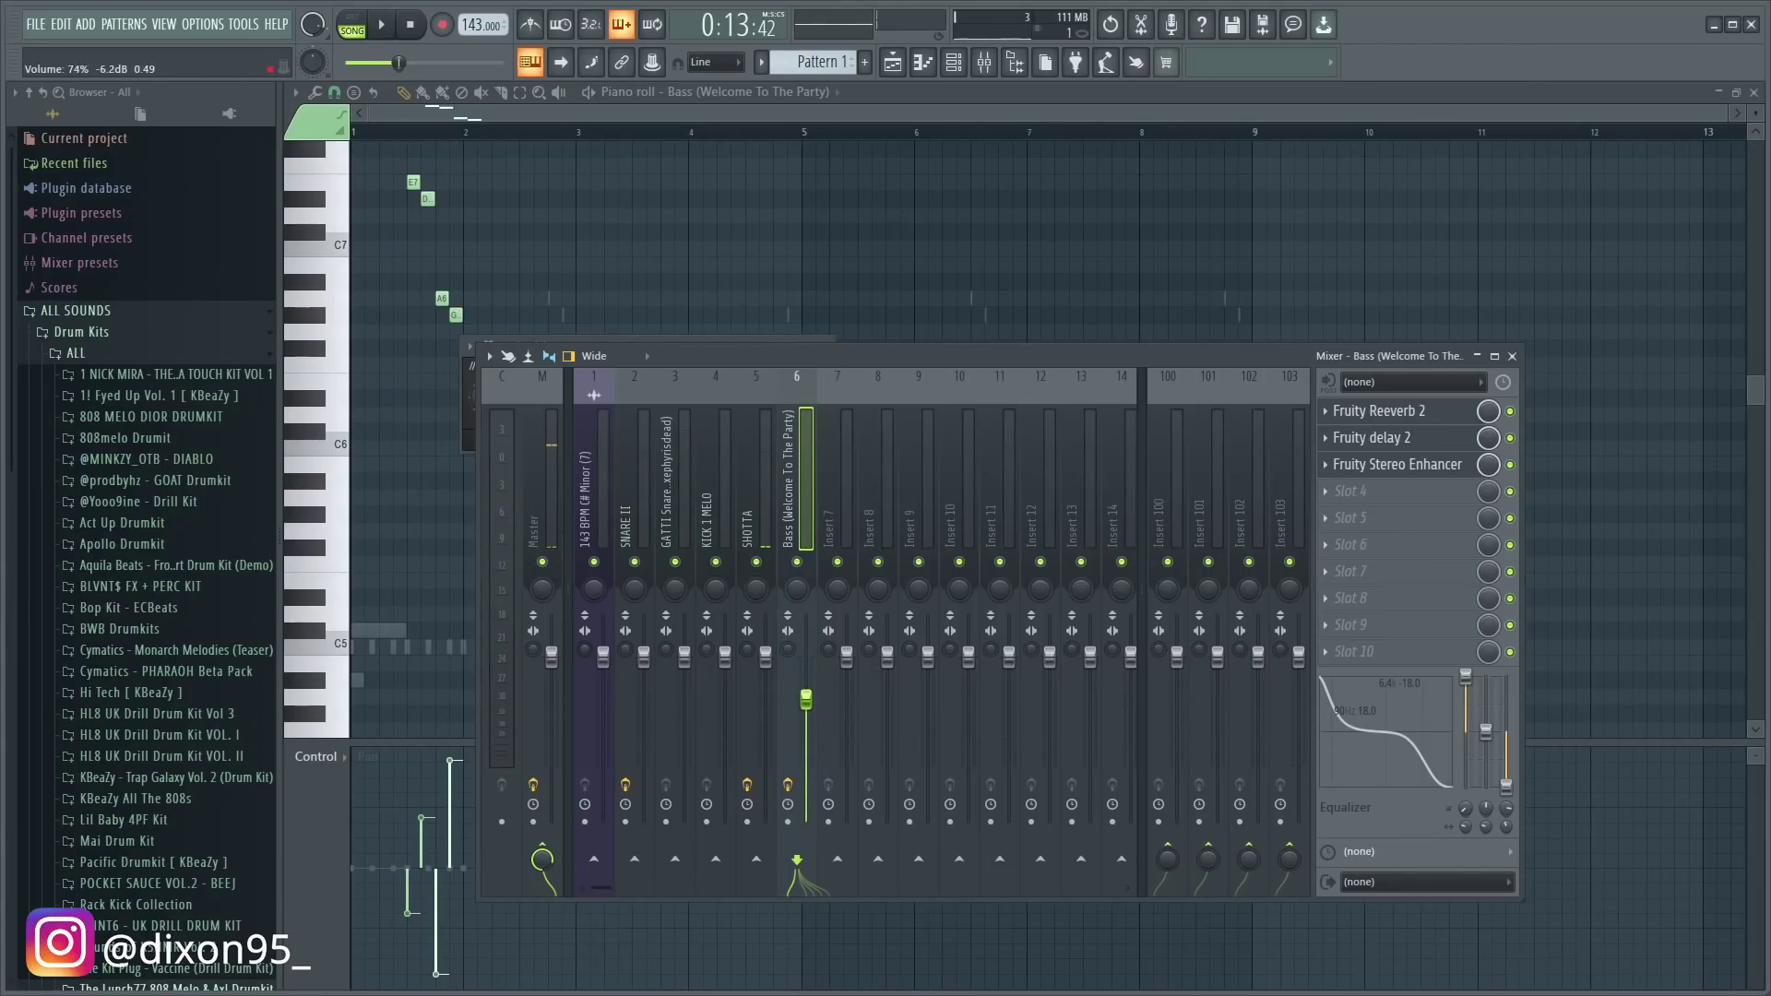
drag(806, 699, 806, 697)
key(space)
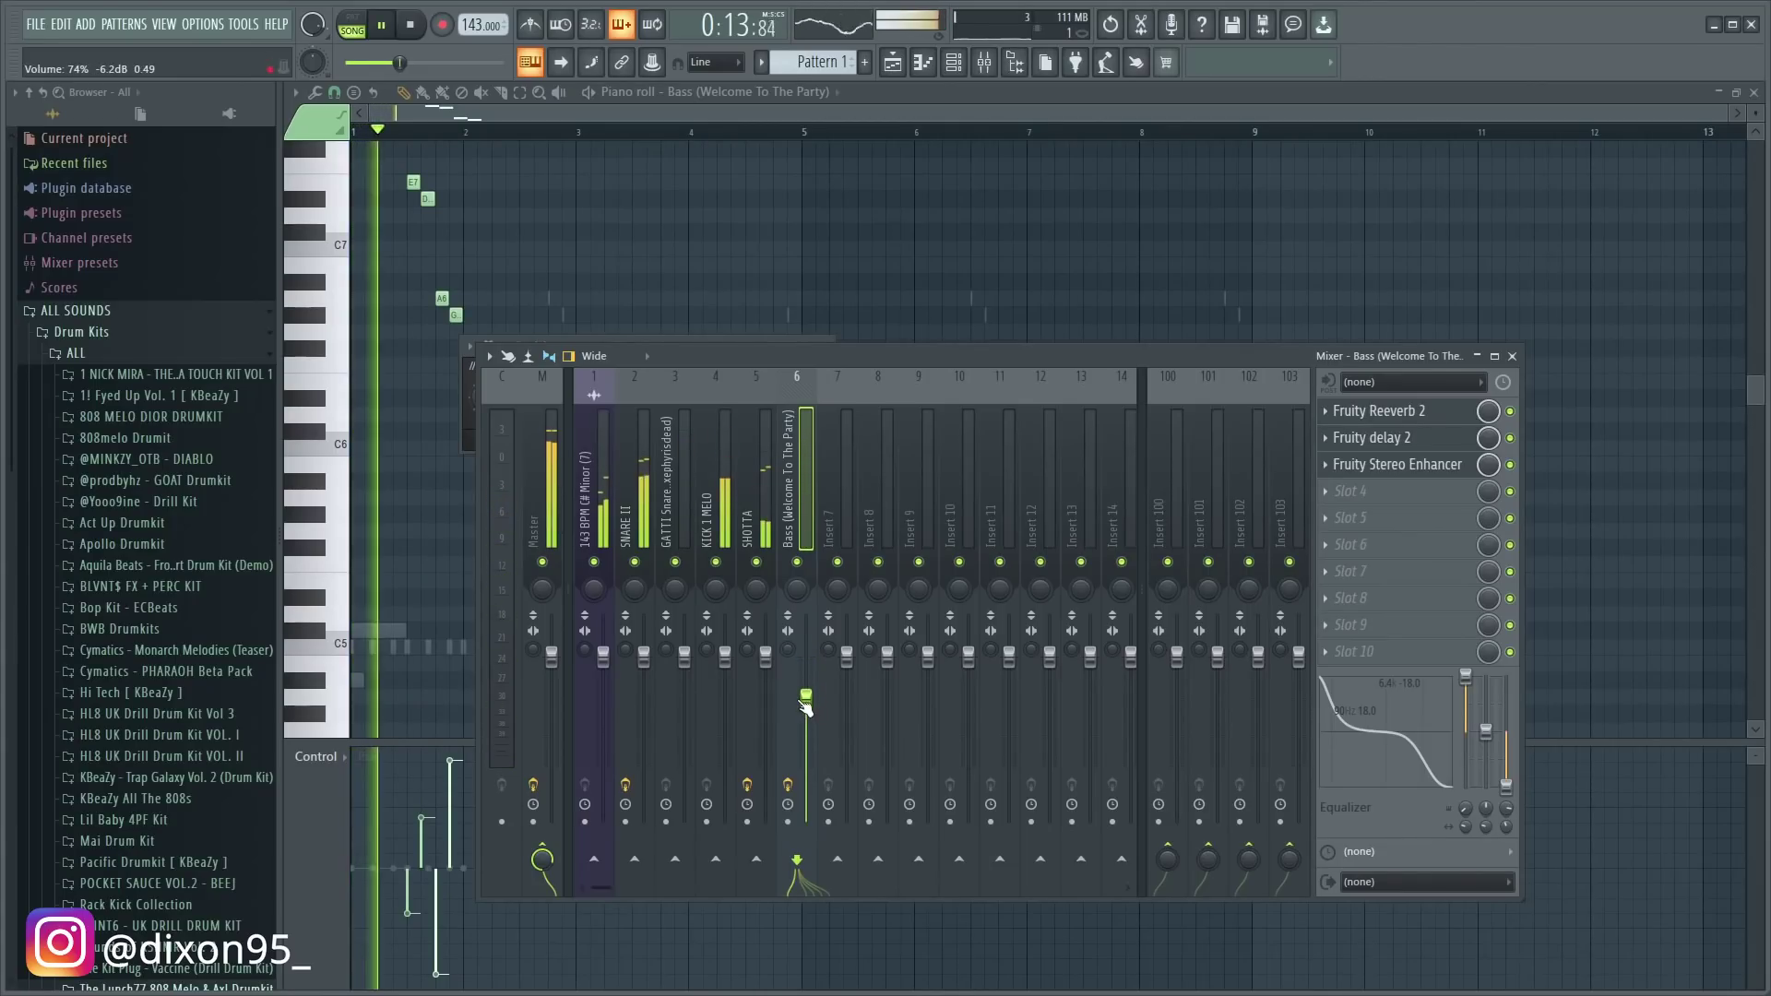
- Load Fruity Fast Dist in the bass insert's fourth slot, set its threshold to 40%, and audition the distorted bass
click(1344, 501)
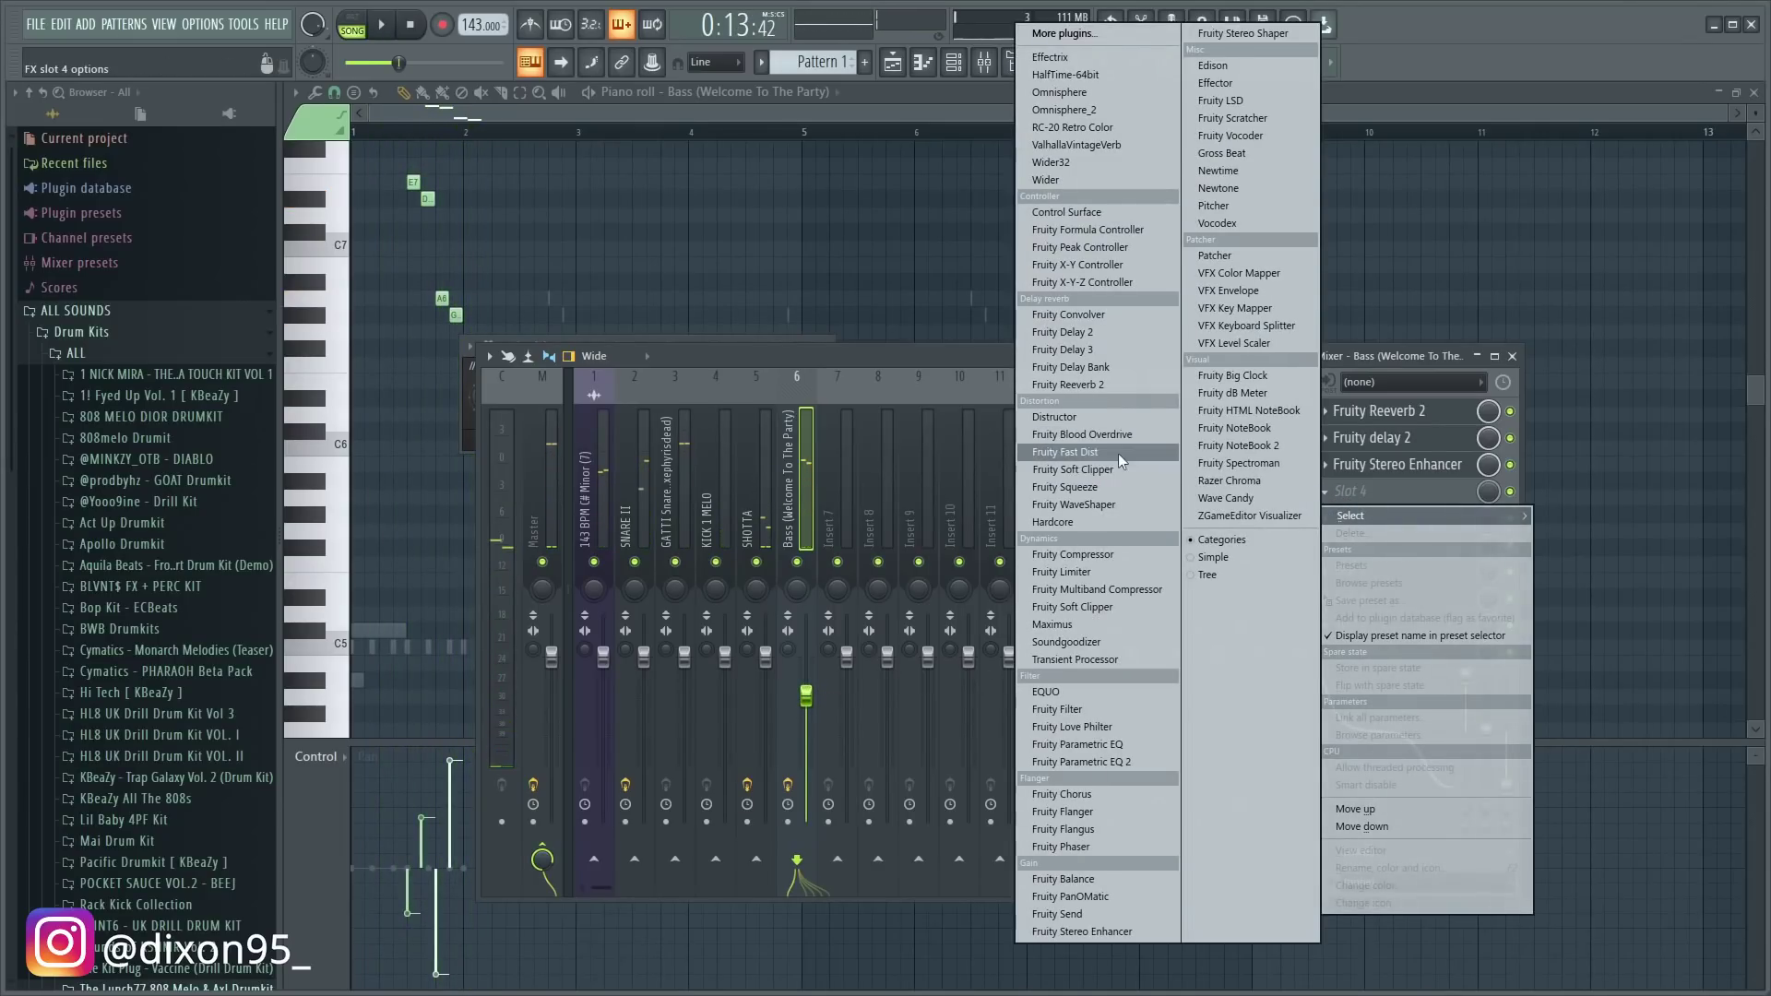
click(1115, 456)
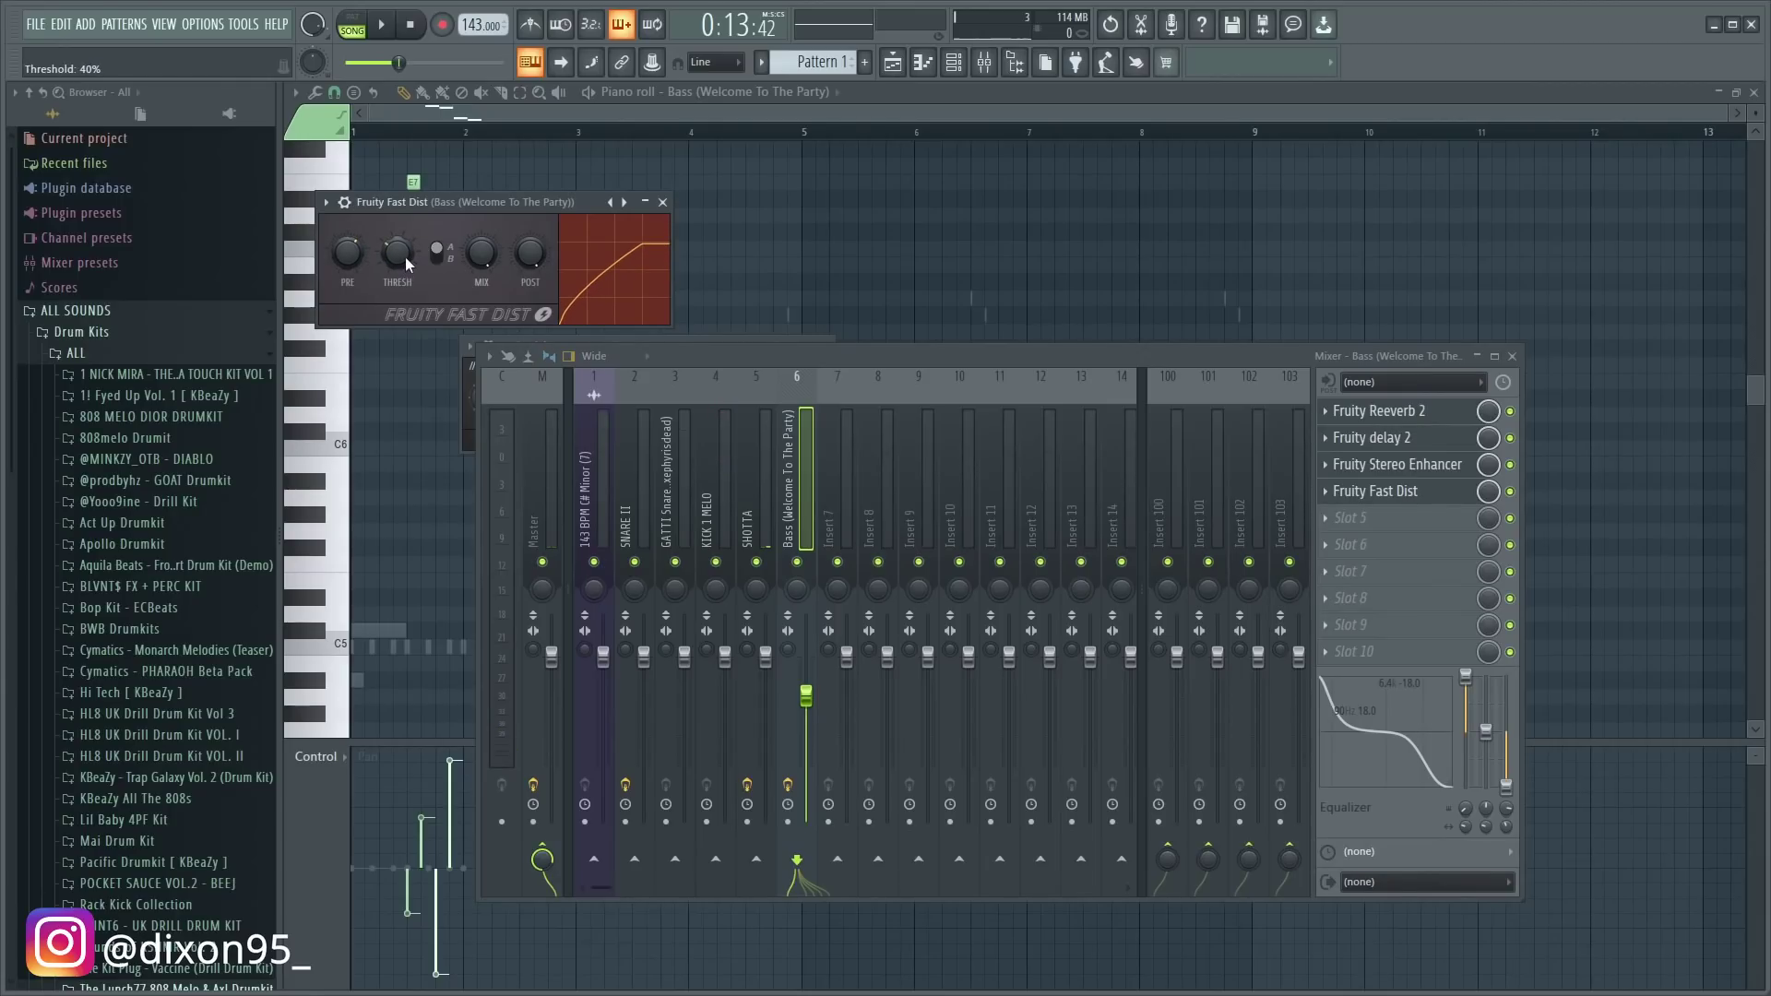
key(space)
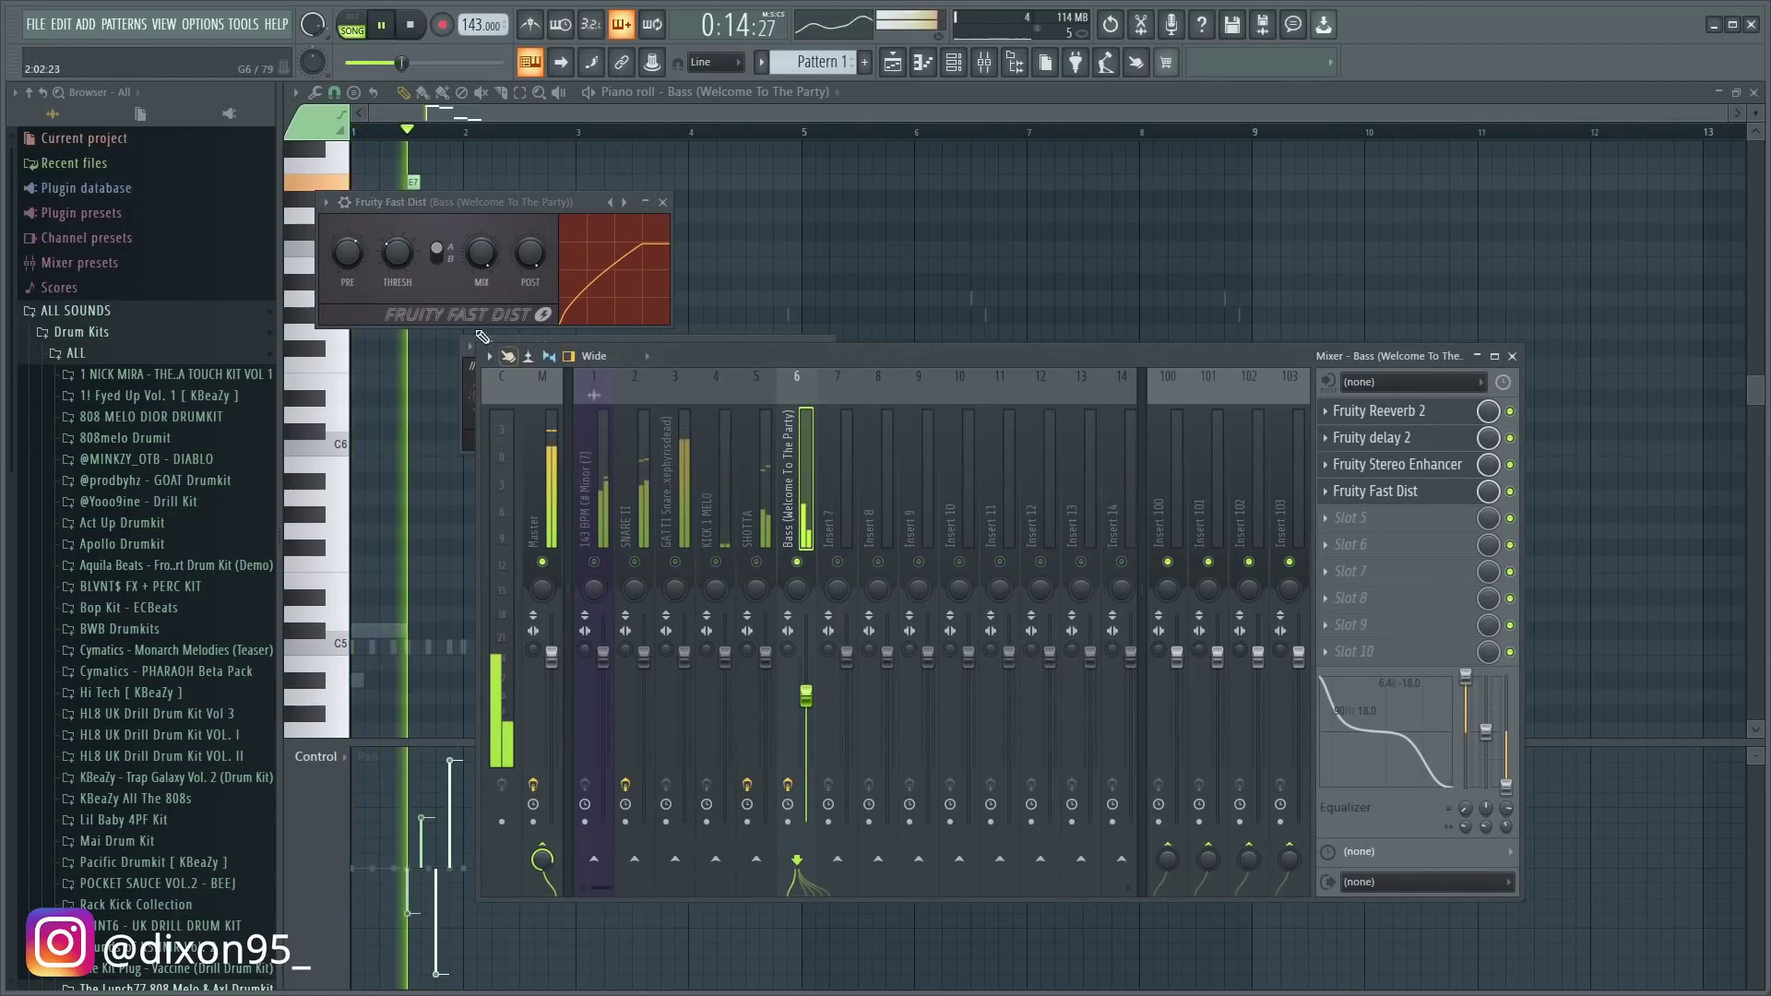
key(space)
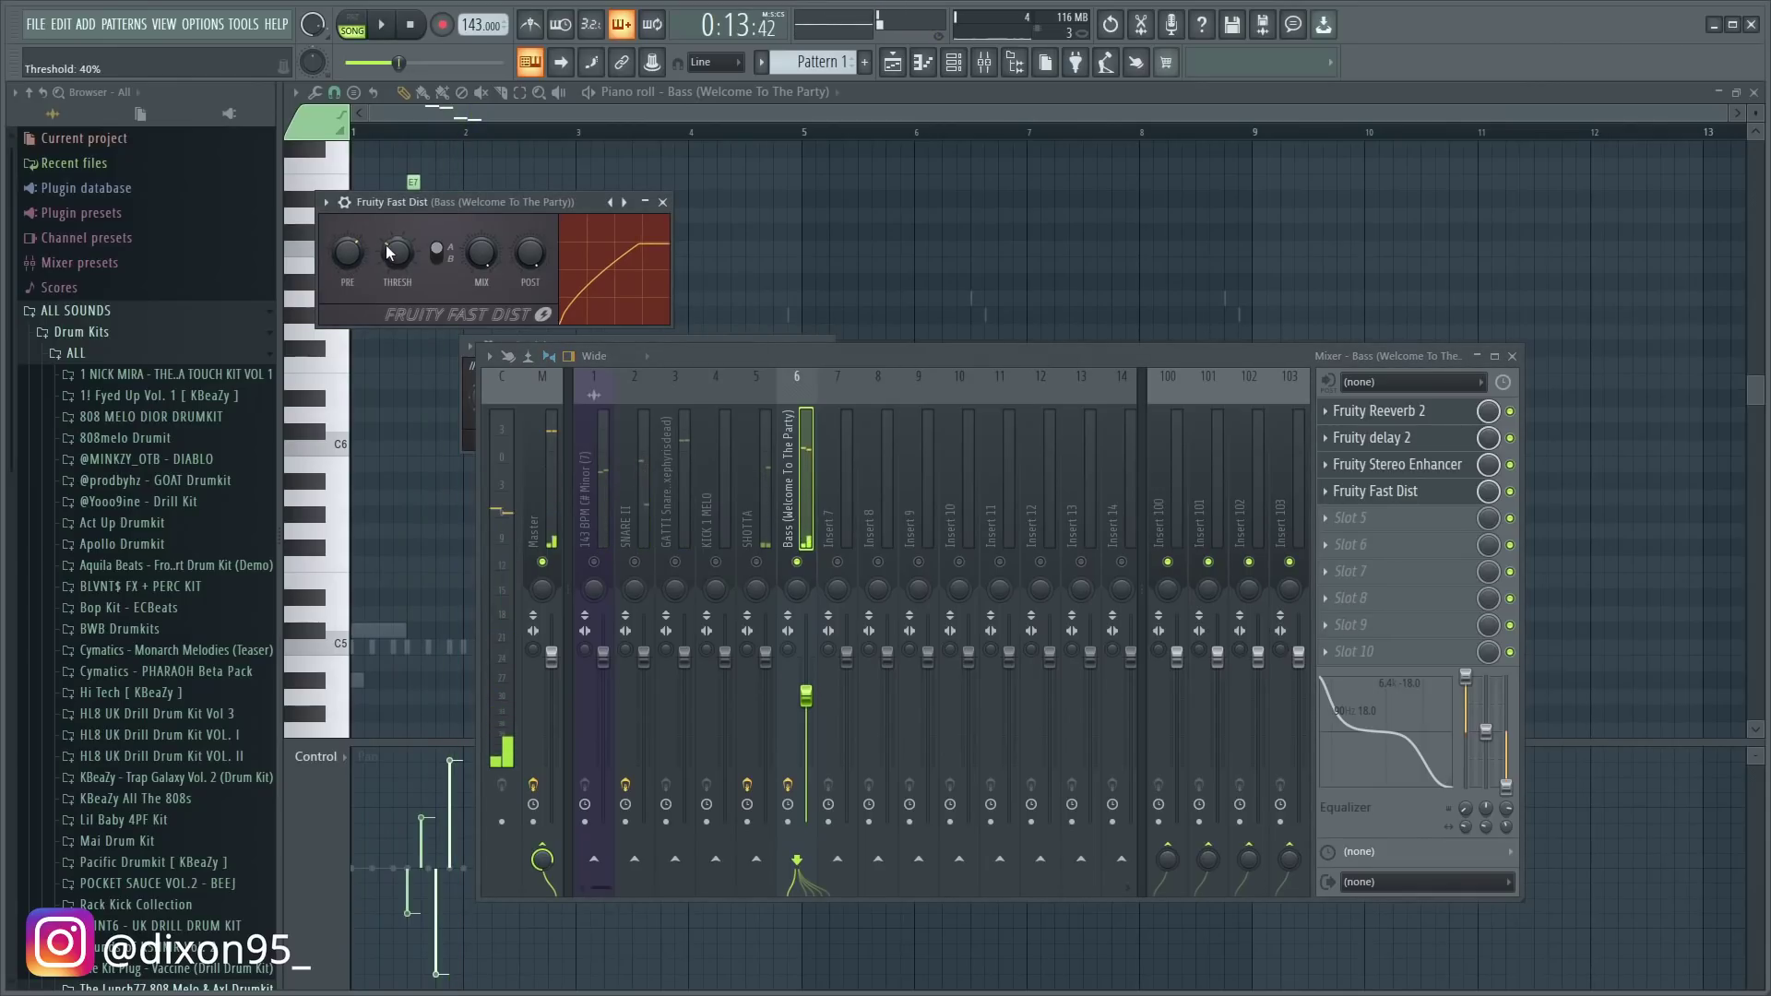
key(space)
key(space)
- Lower the bass insert's fader a little further and compare the sound with its effects switched off and on
drag(805, 696, 805, 713)
key(space)
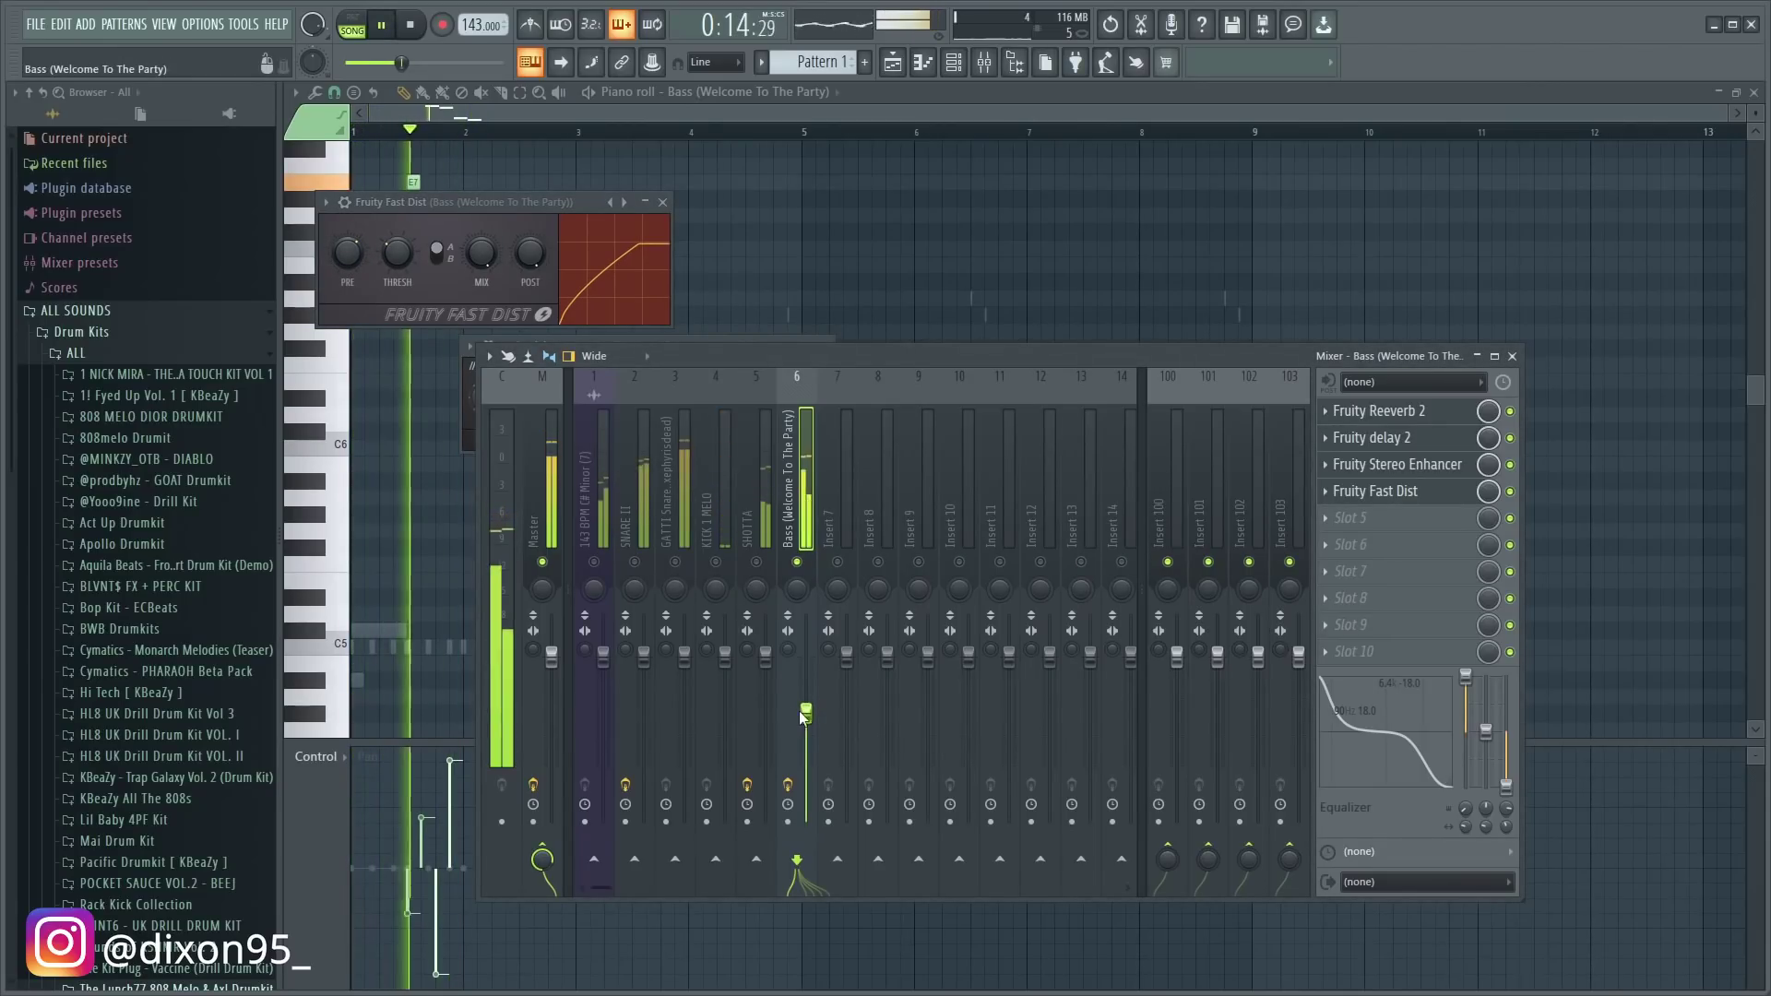
key(space)
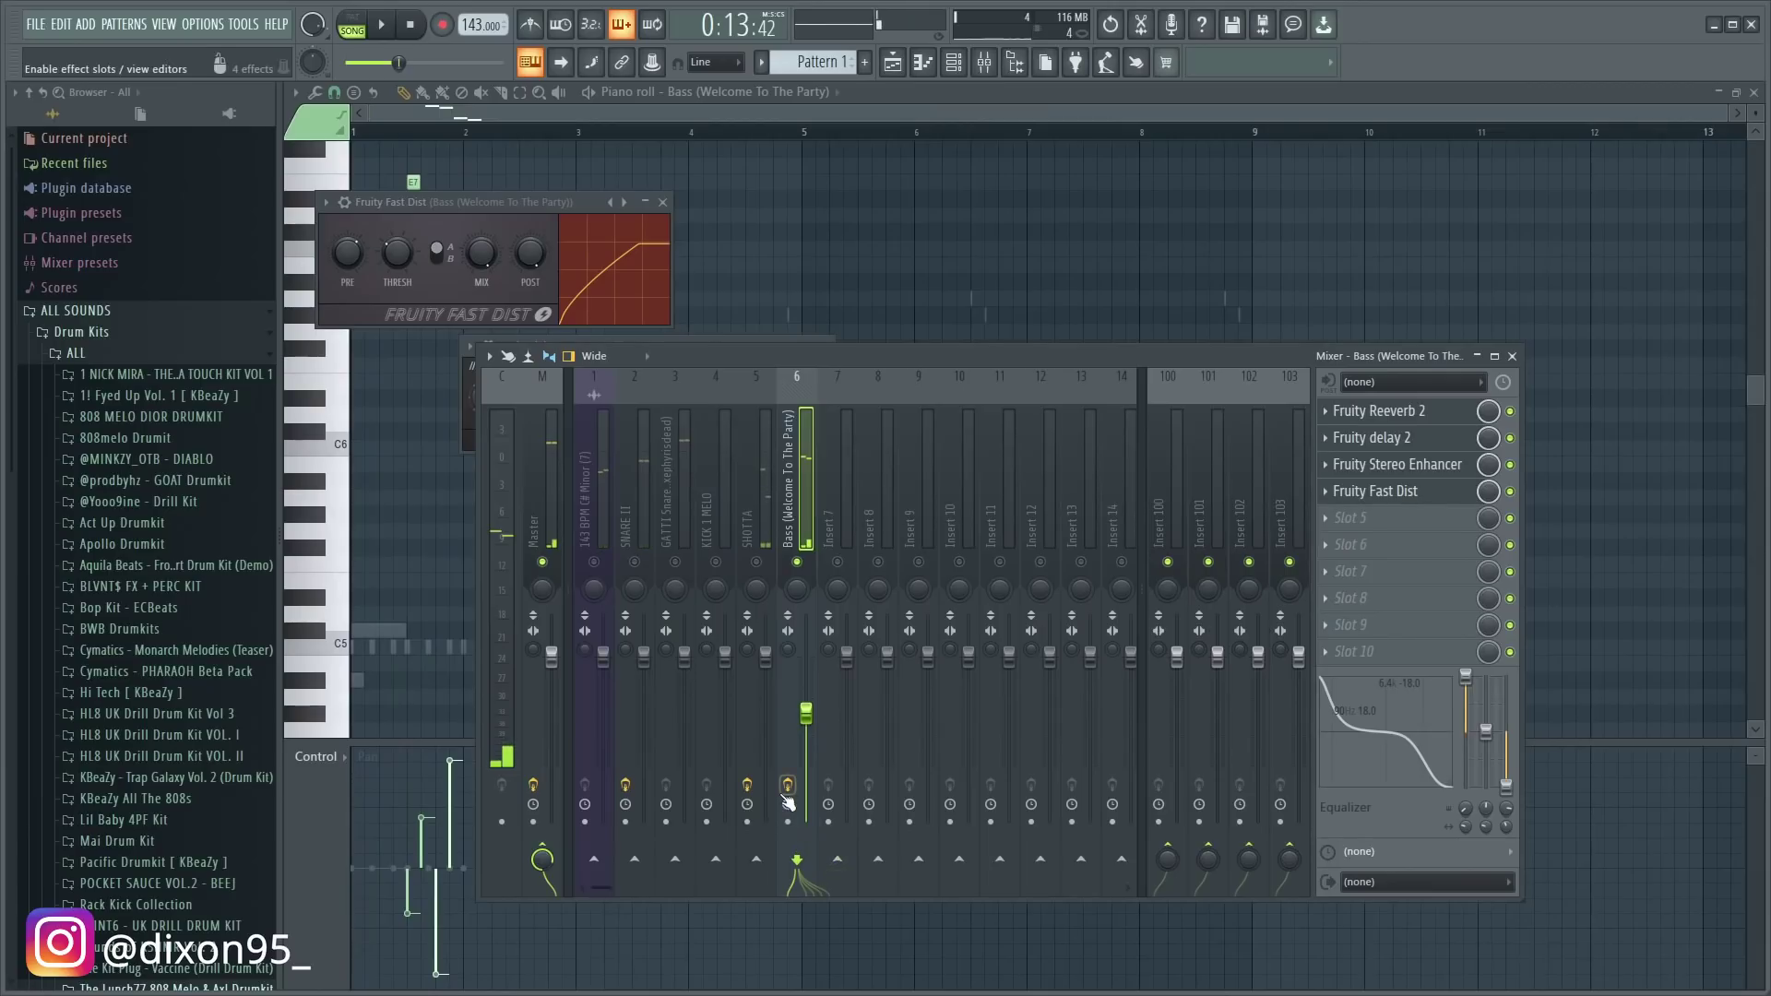
key(space)
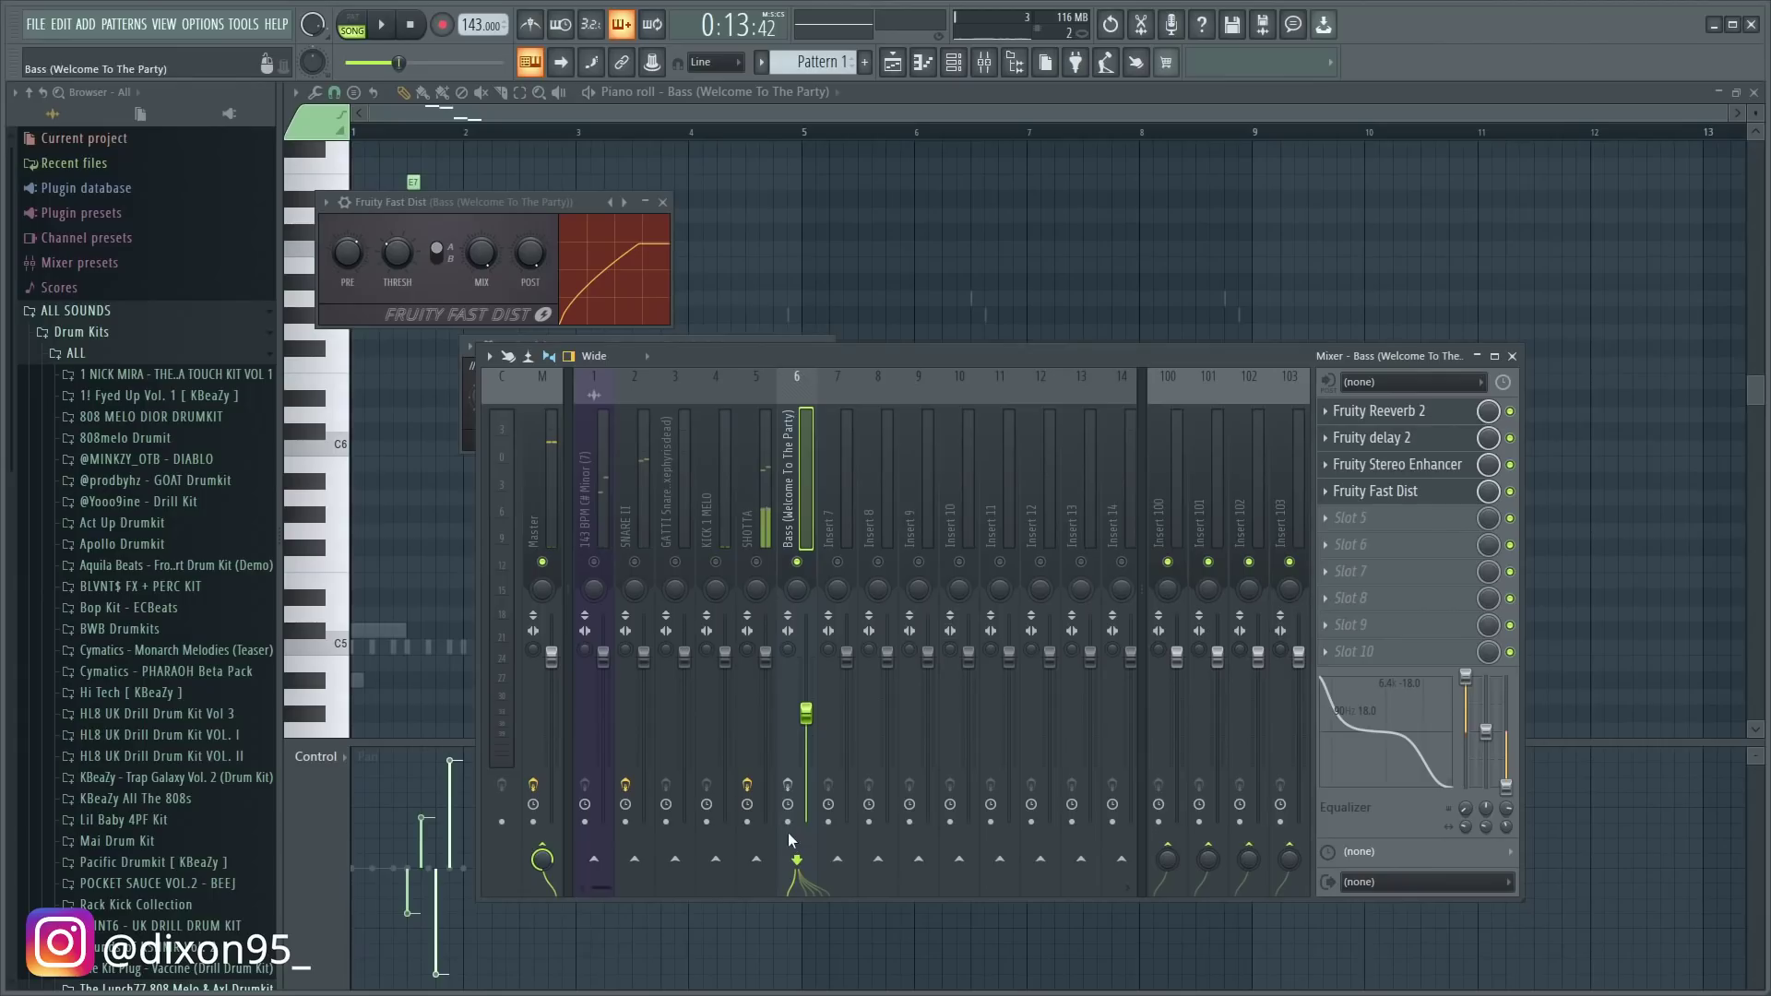
key(space)
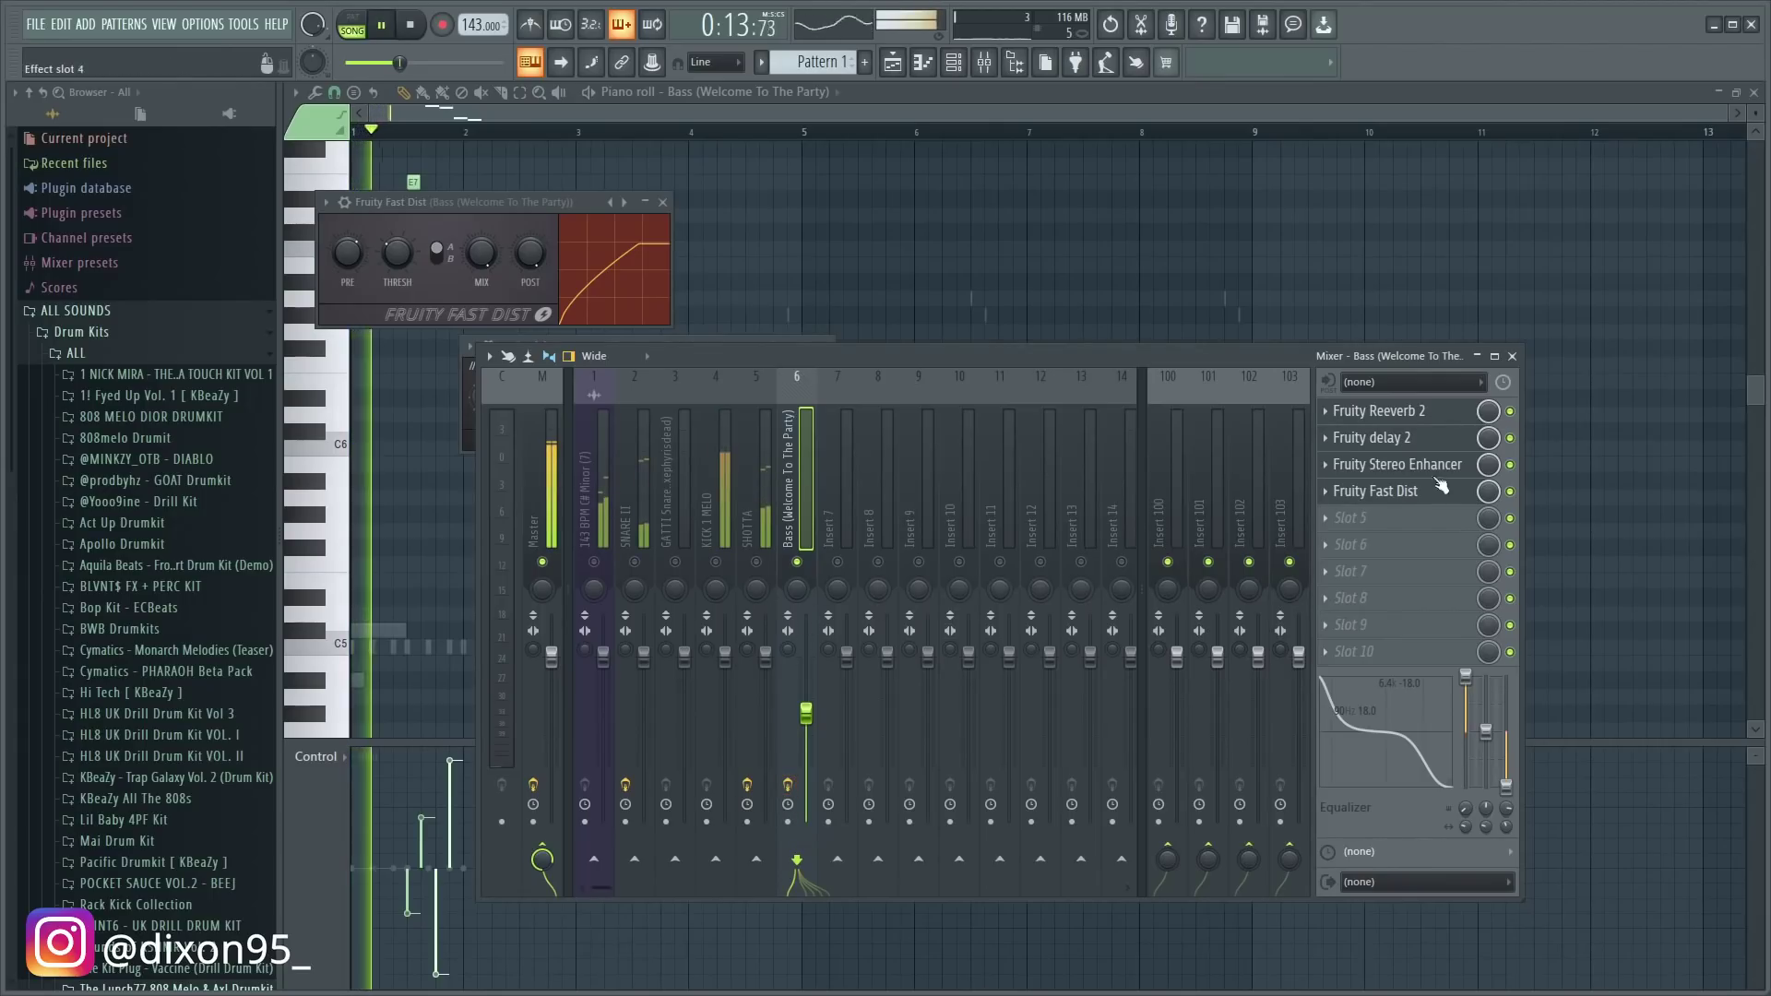
- Check the bass insert's Fruity Reeverb 2 levels while playing the pattern
click(1413, 417)
key(space)
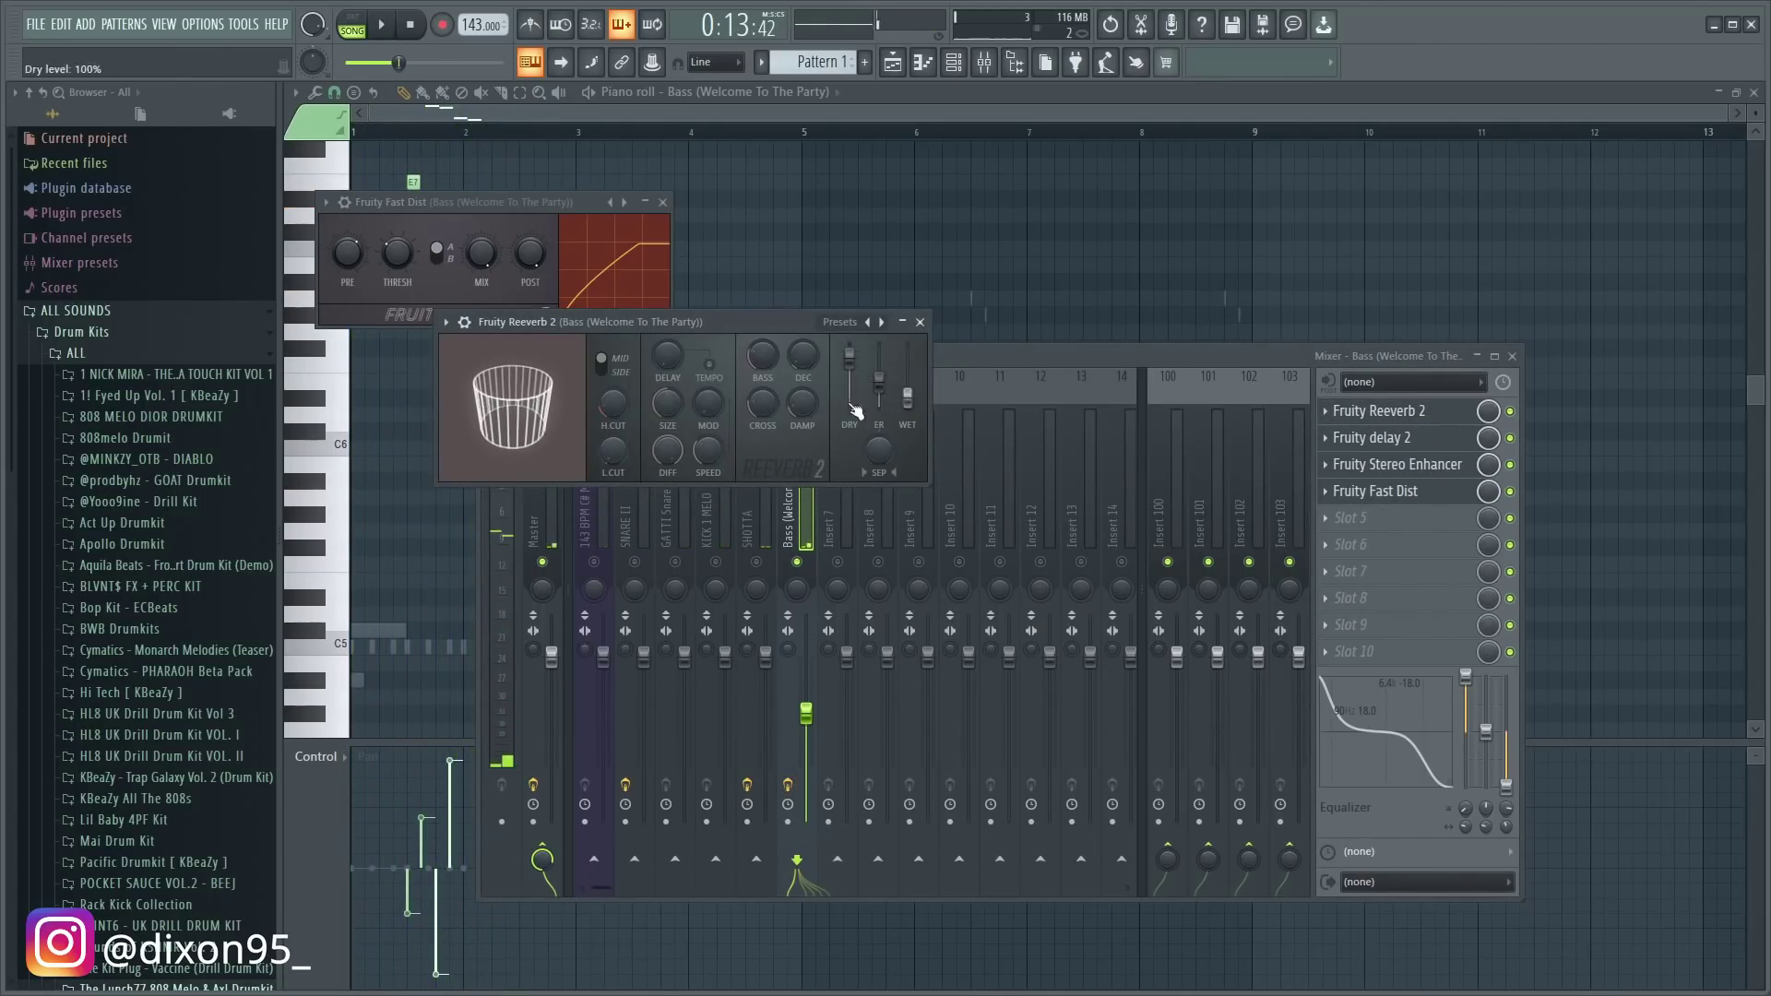
key(space)
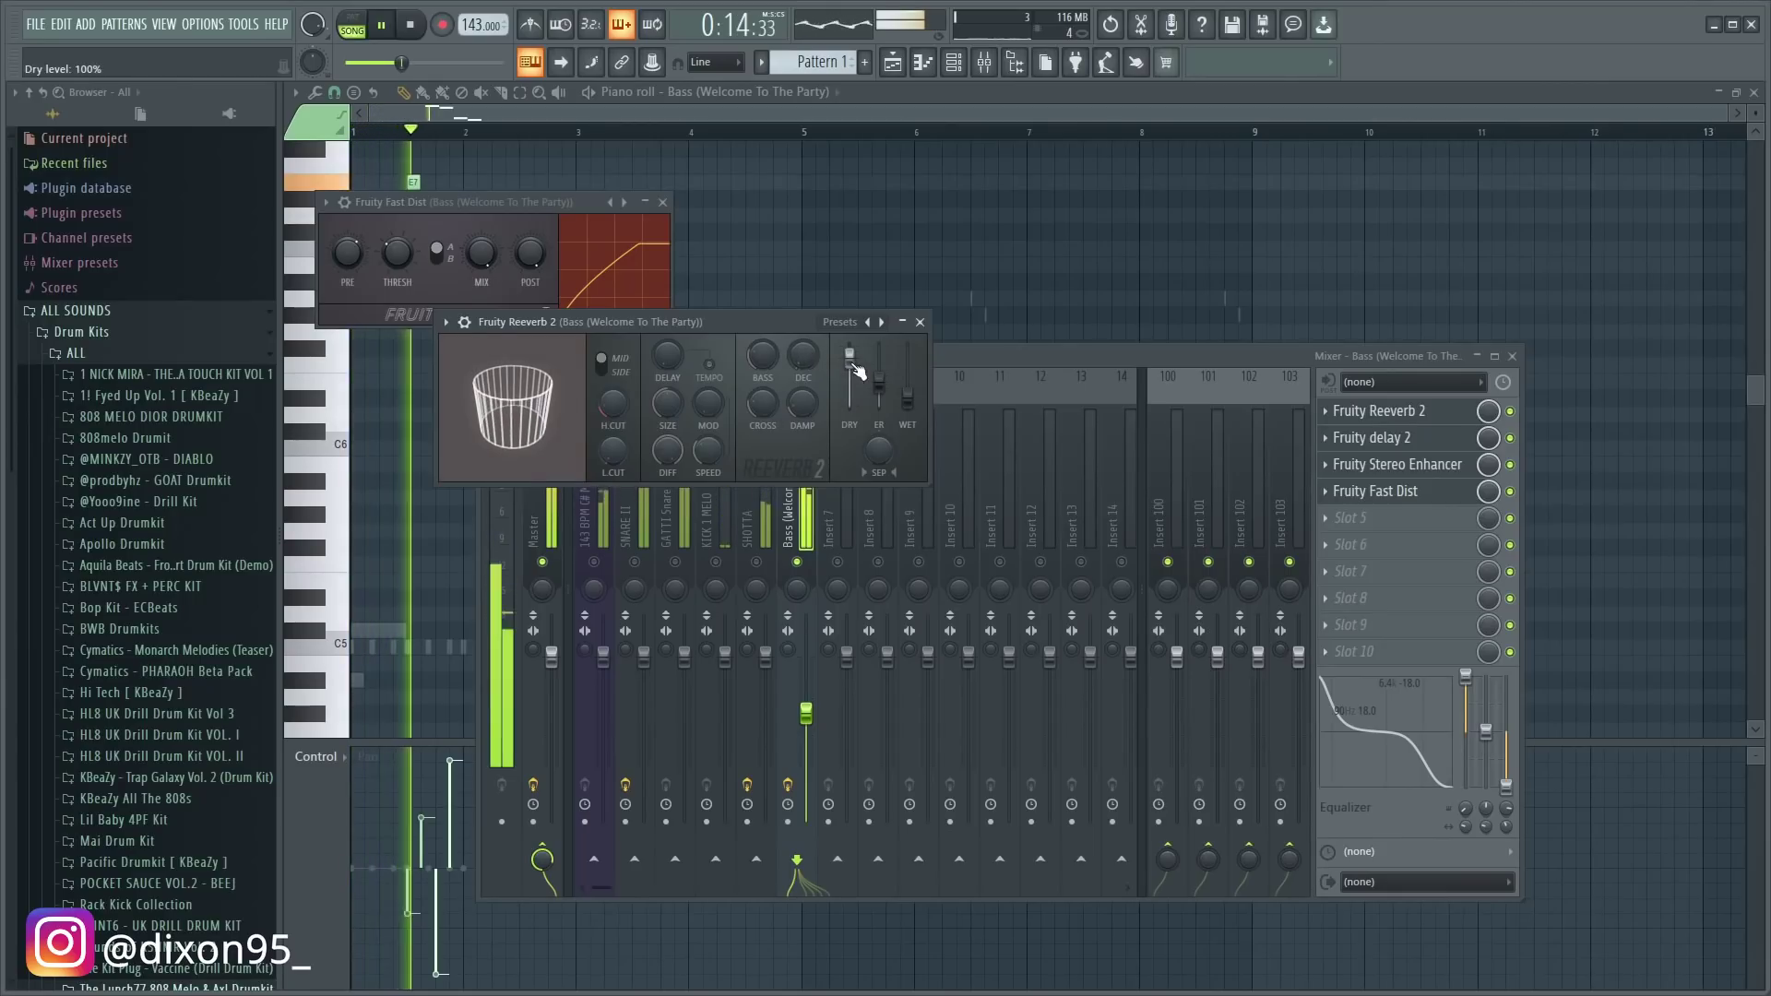
click(852, 576)
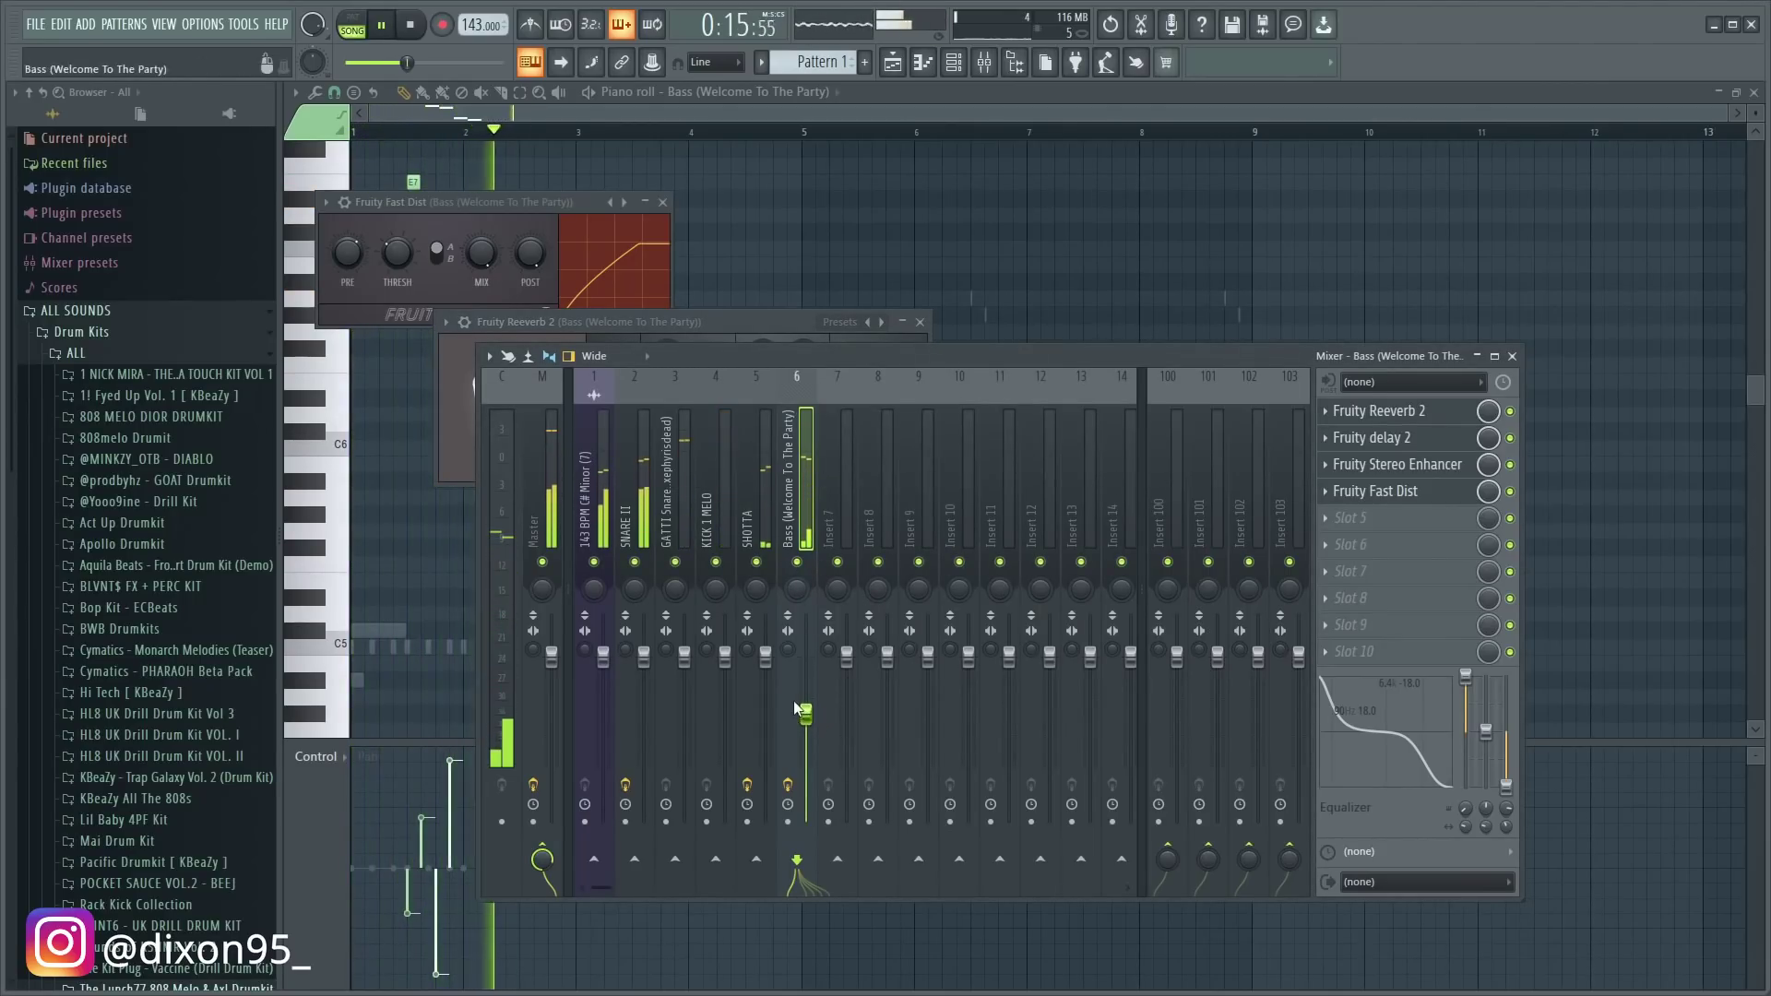
- Load Fruity Delay 2 in the SNARE II insert's second slot, shorten its delay time, and set the input volume to 9%
click(644, 516)
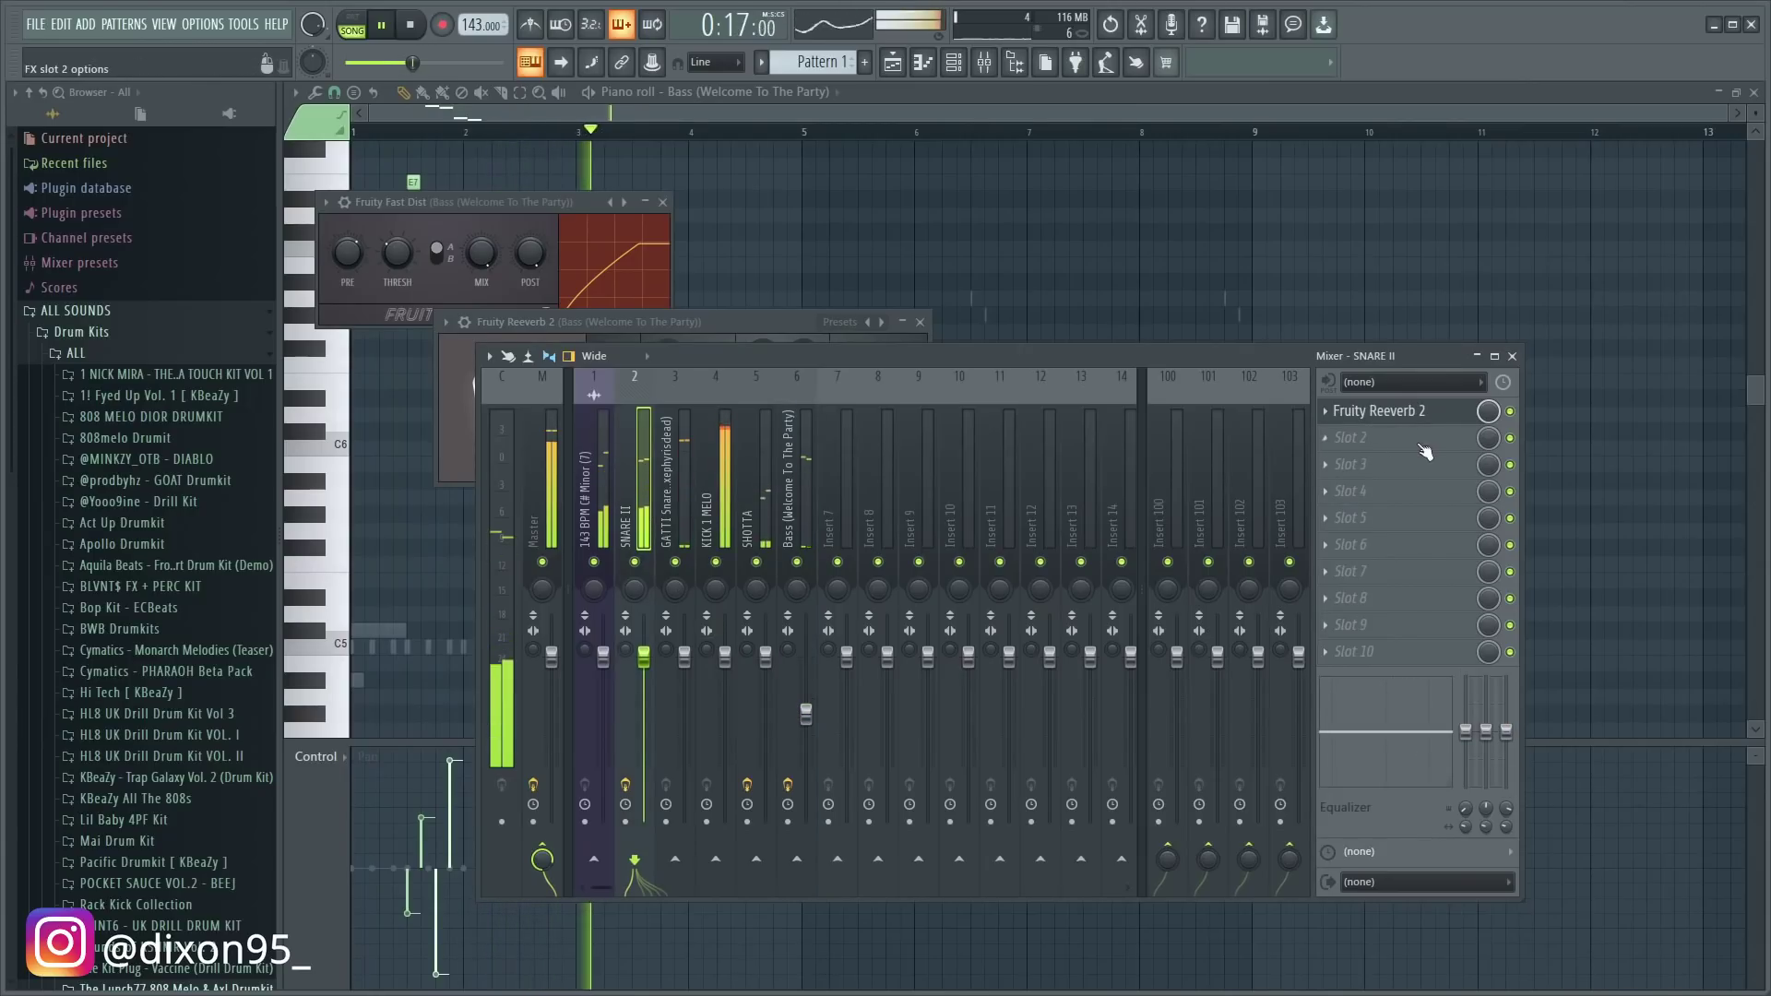
click(1328, 447)
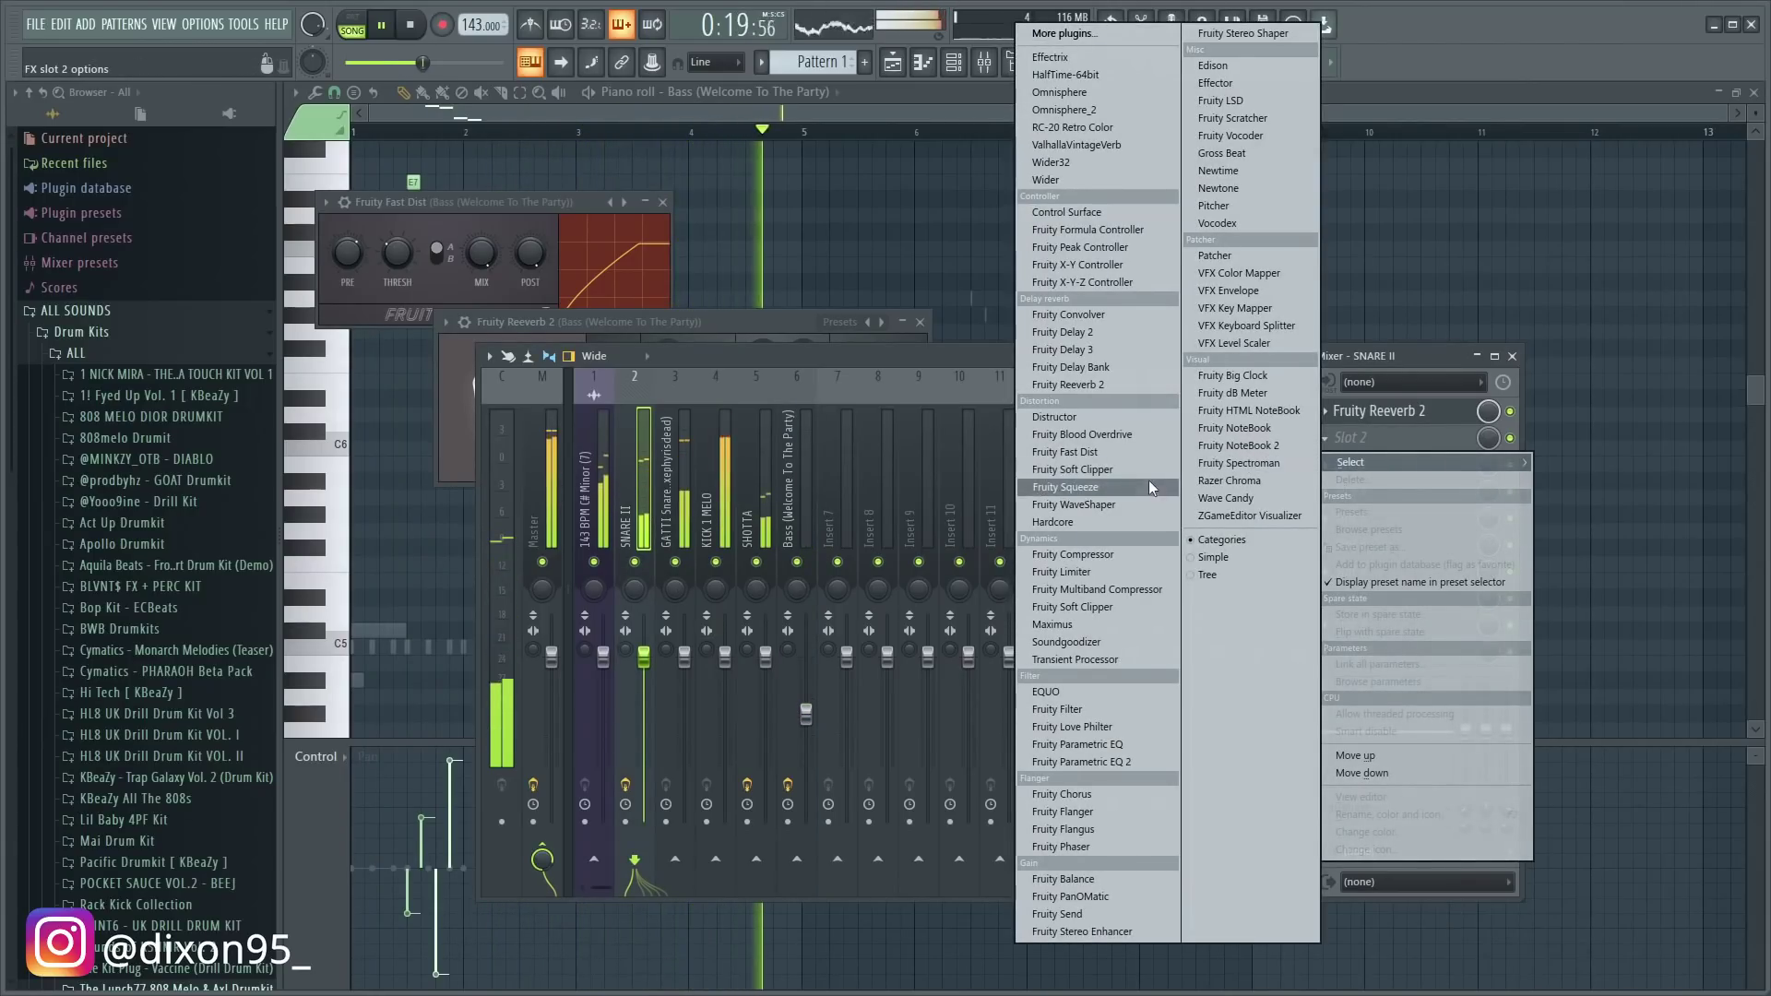
click(1094, 330)
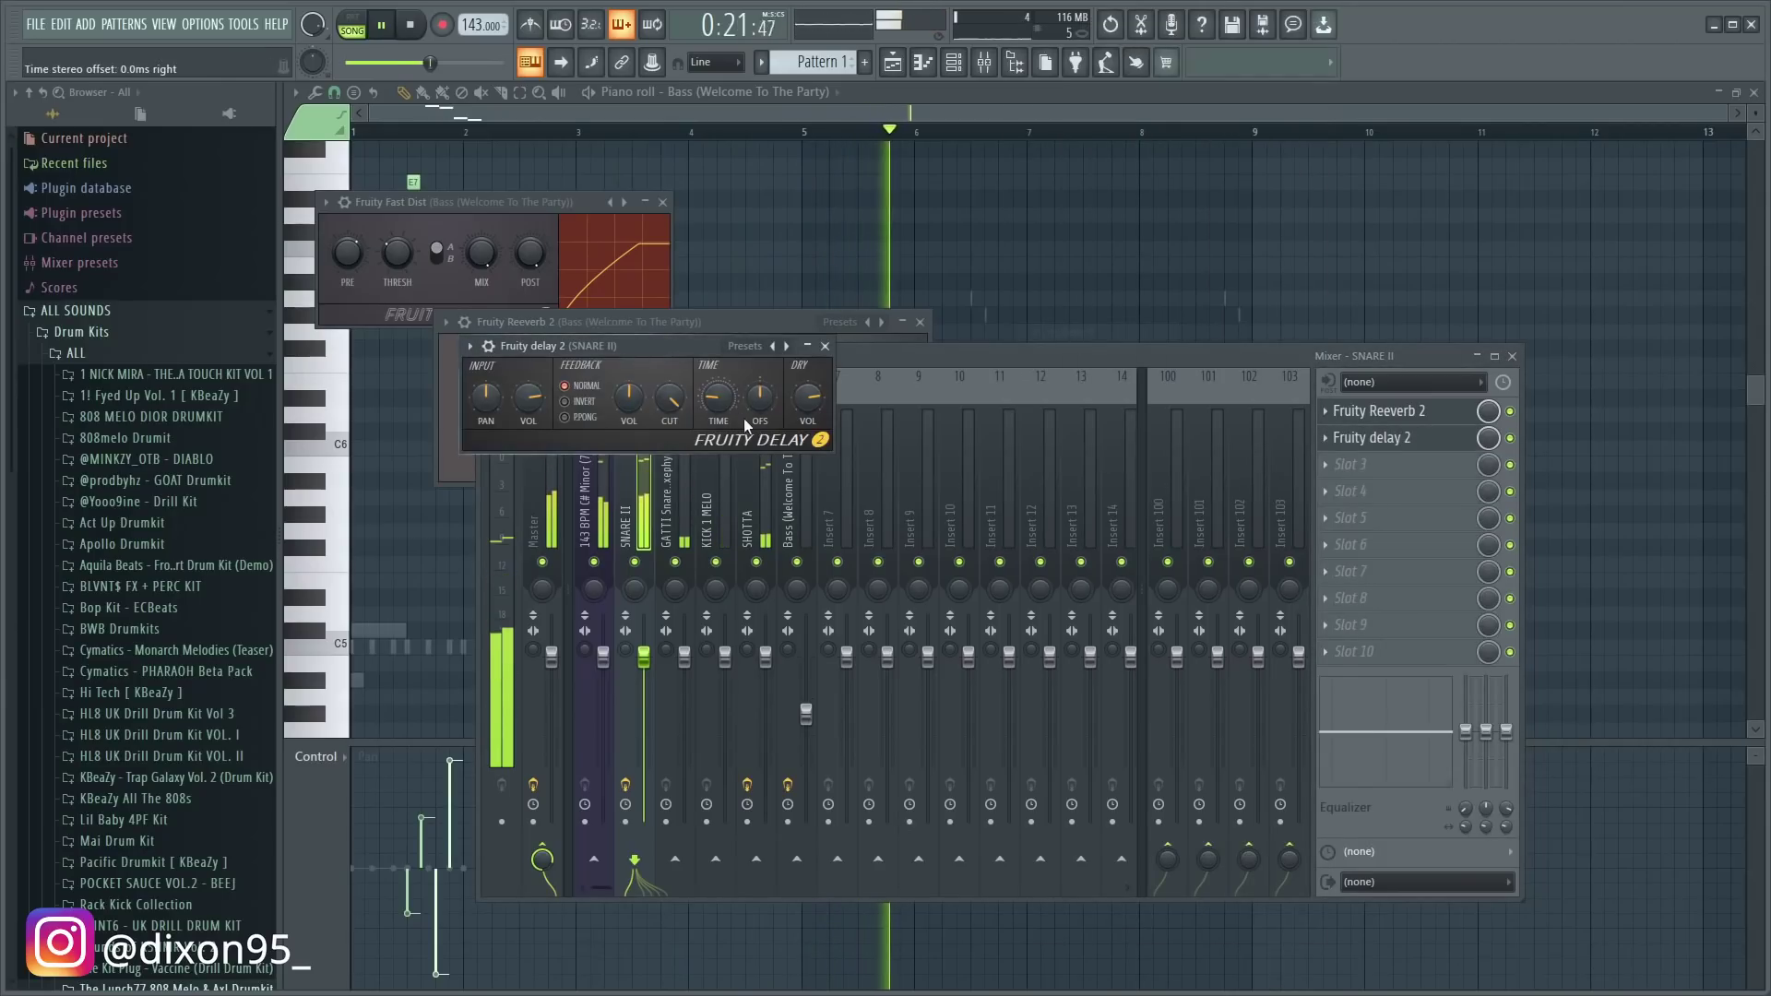
key(space)
key(space)
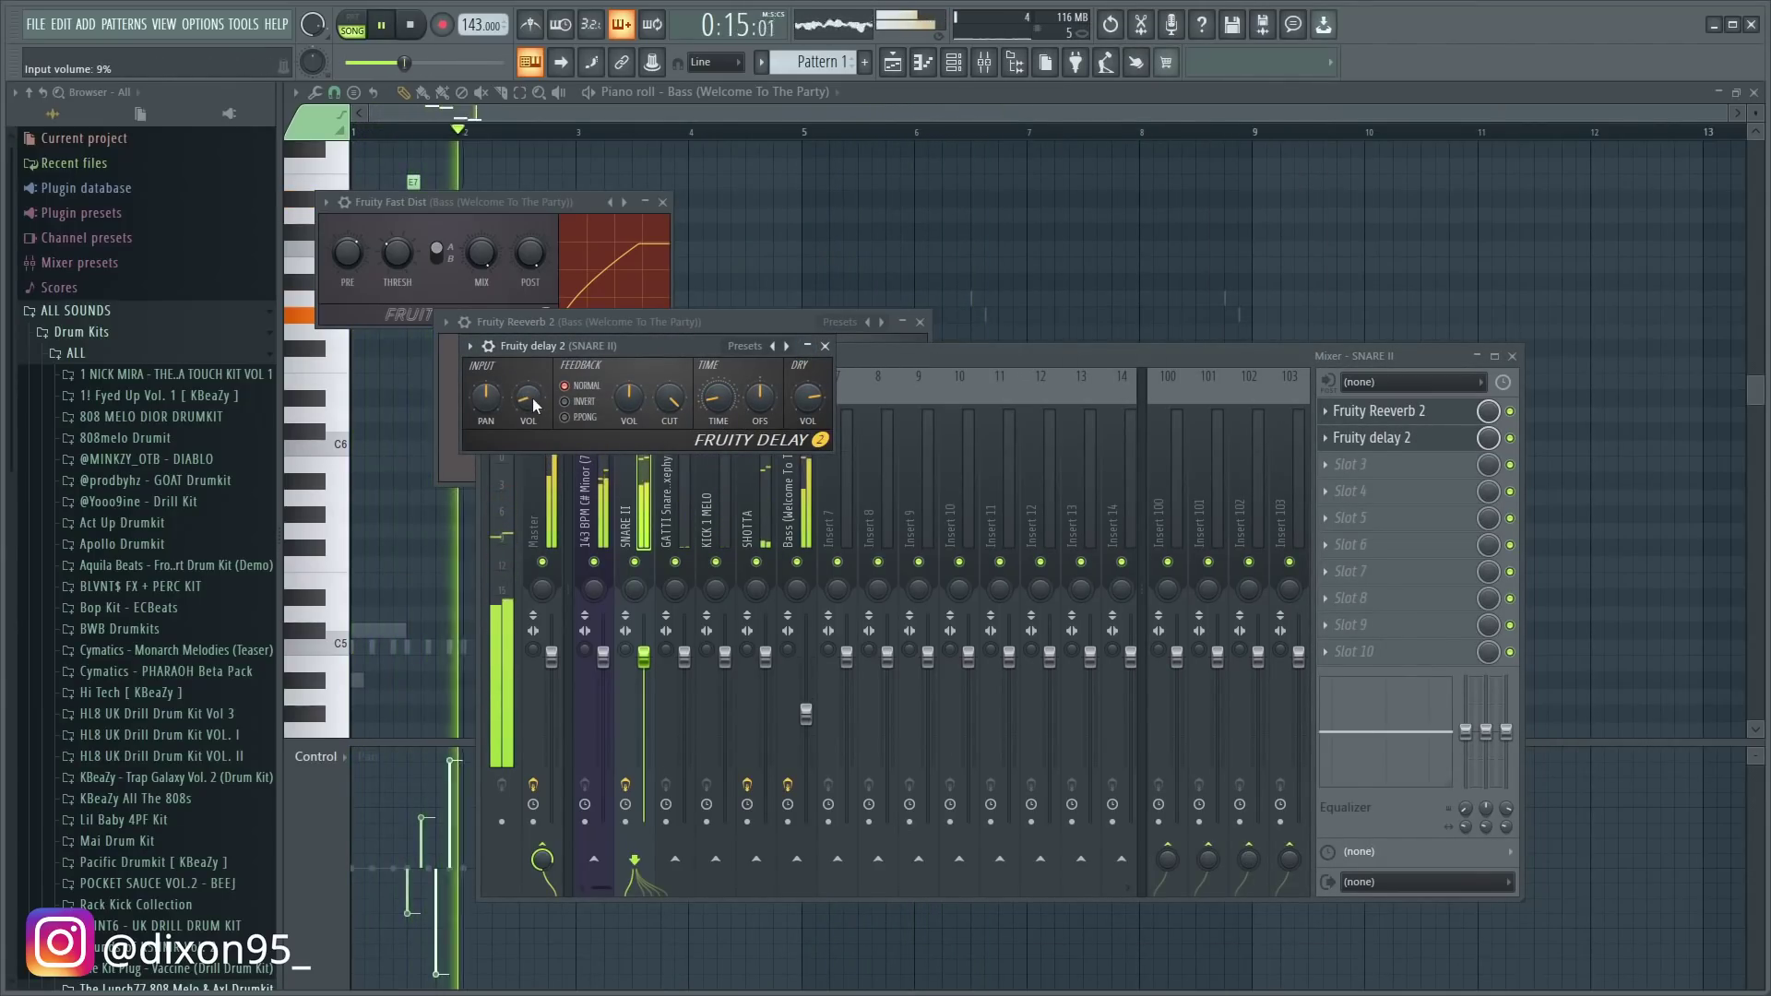
- Lower the SNARE II delay's input volume to 6% and check the insert's Fruity Reeverb 2 settings
drag(526, 395, 525, 400)
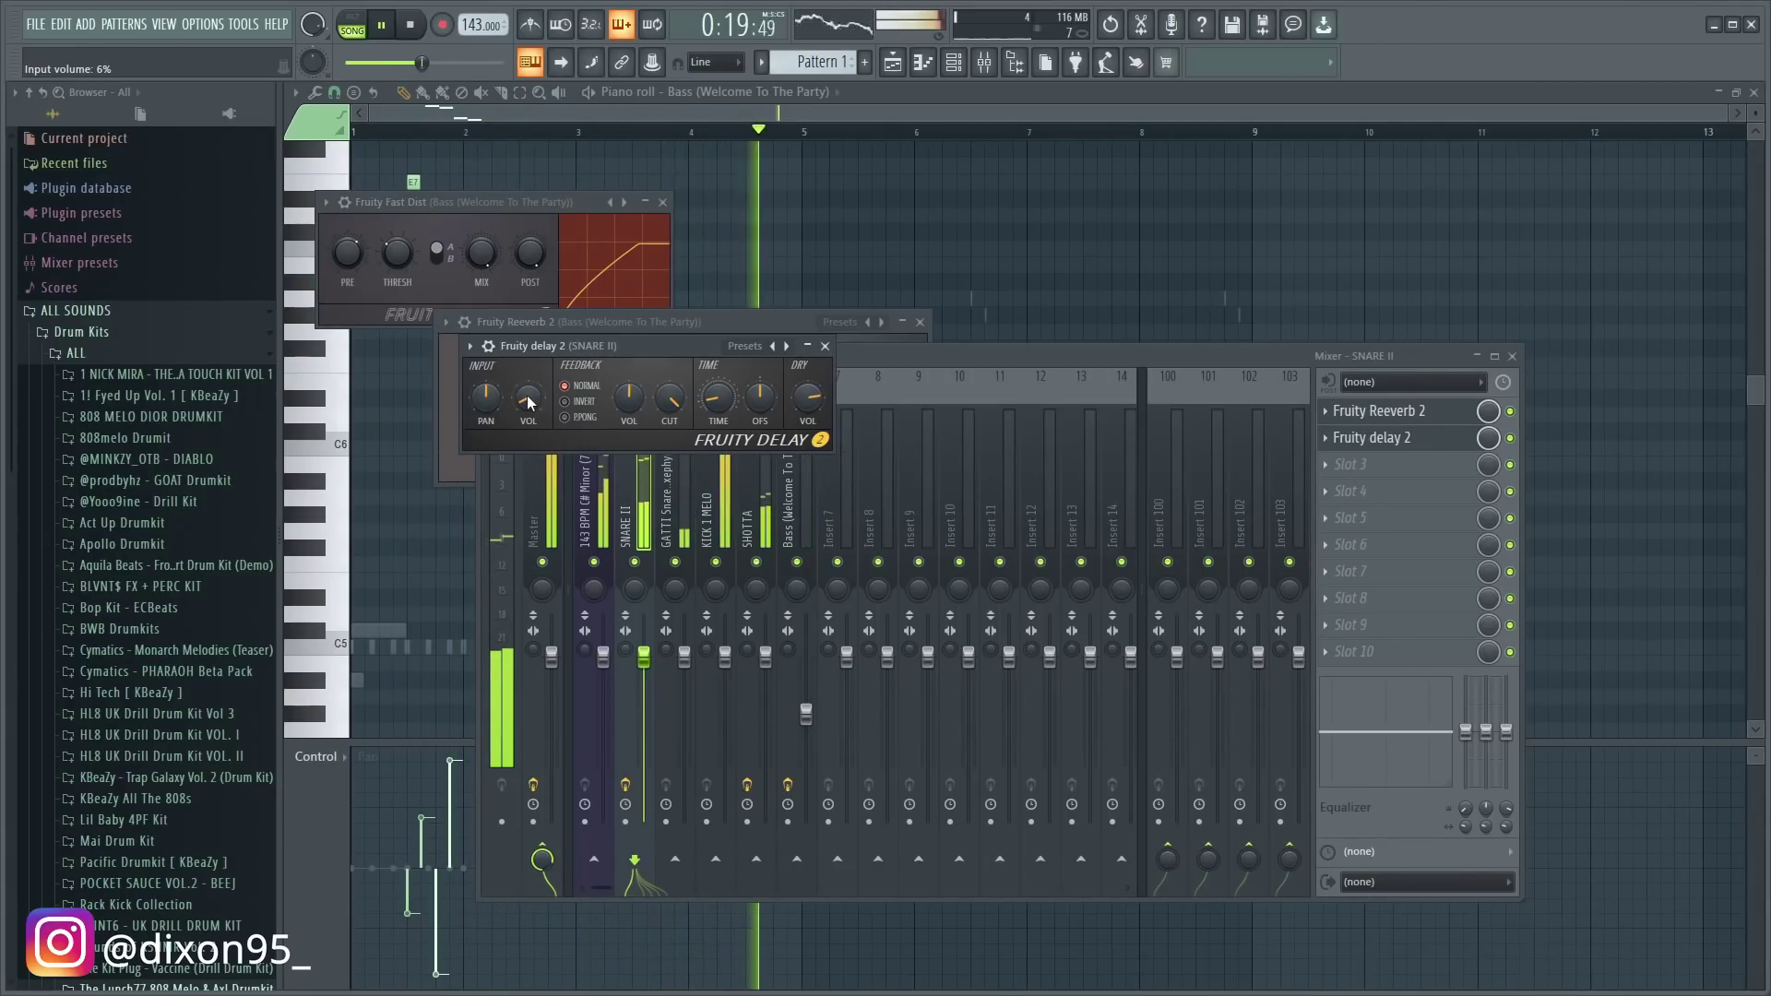
click(1337, 417)
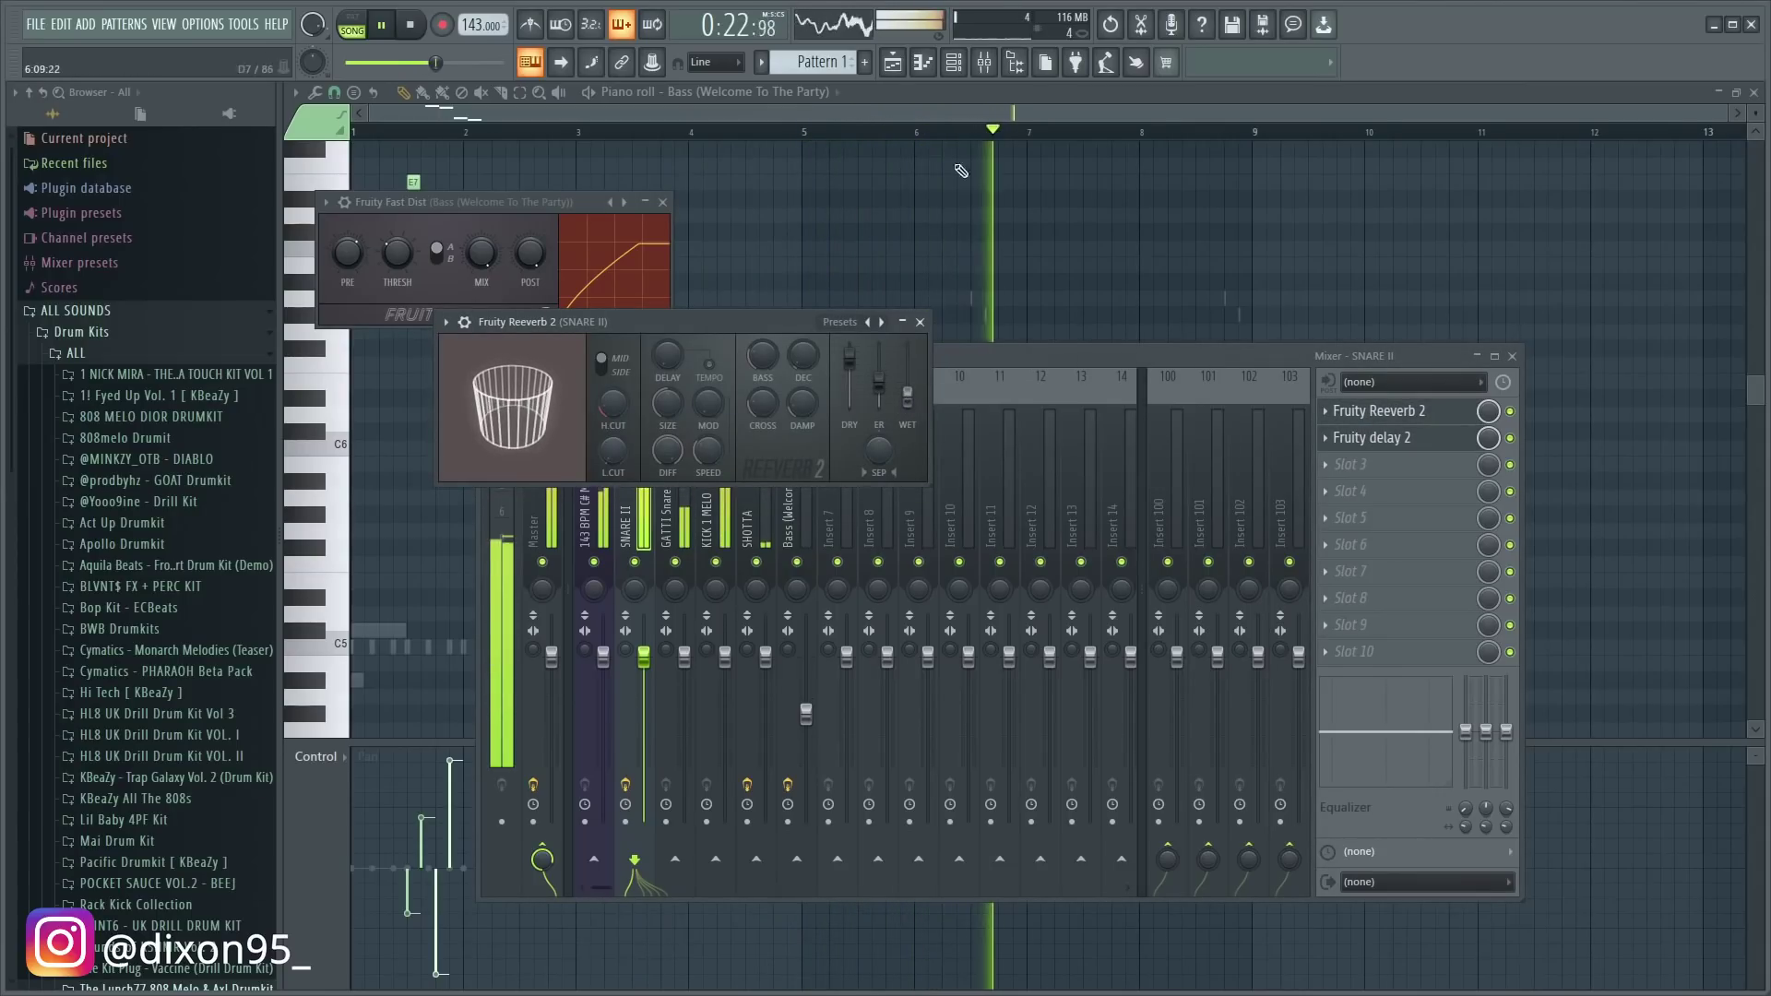
click(869, 118)
- Stop the song, return to its start, reopen the bass channel's piano roll and show the note velocities
click(925, 62)
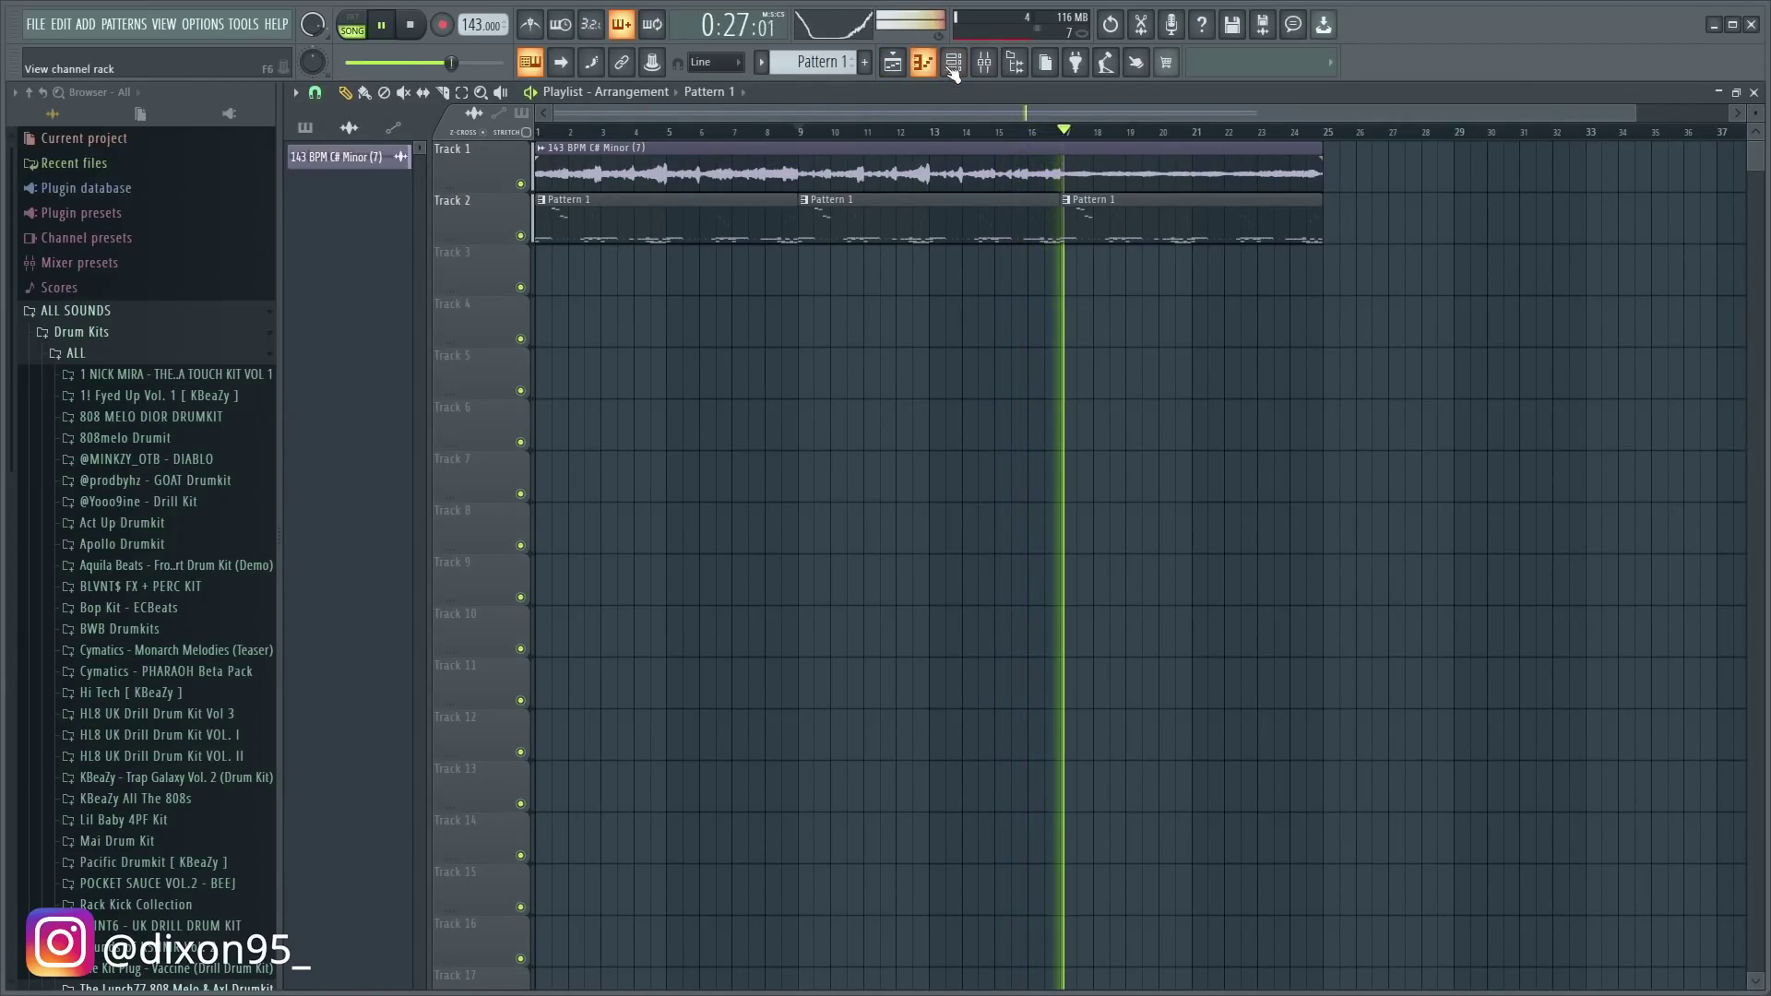
click(955, 64)
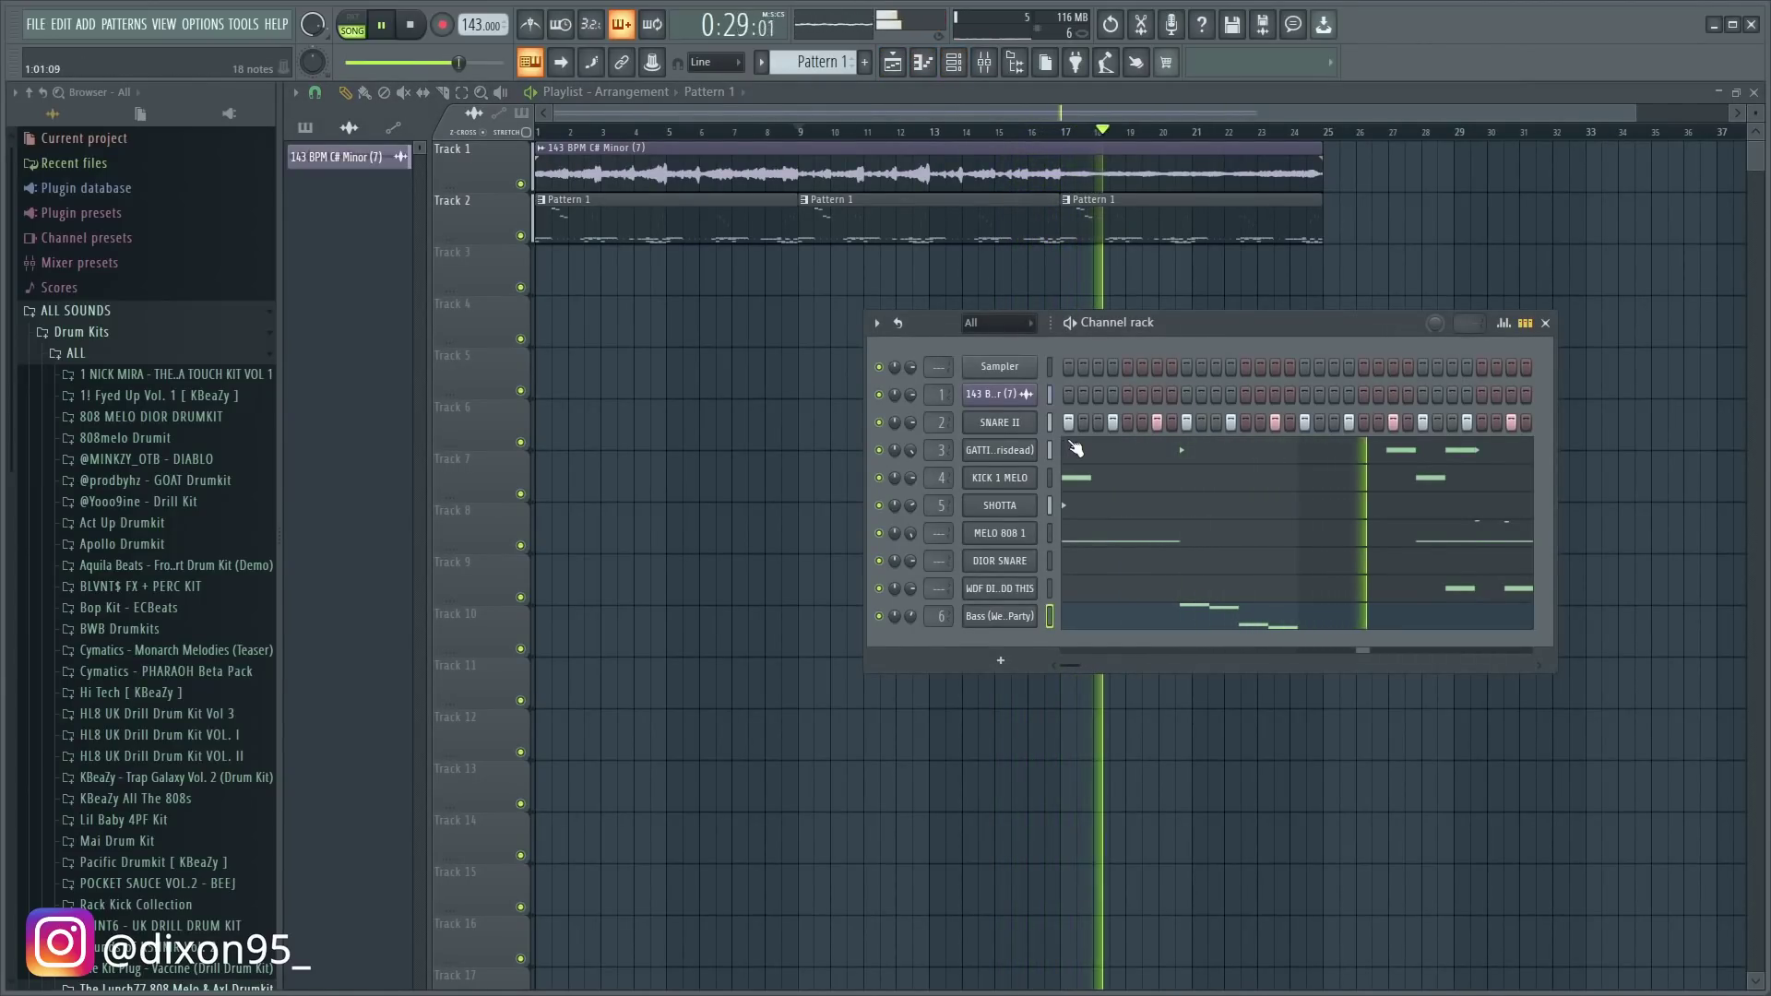
key(space)
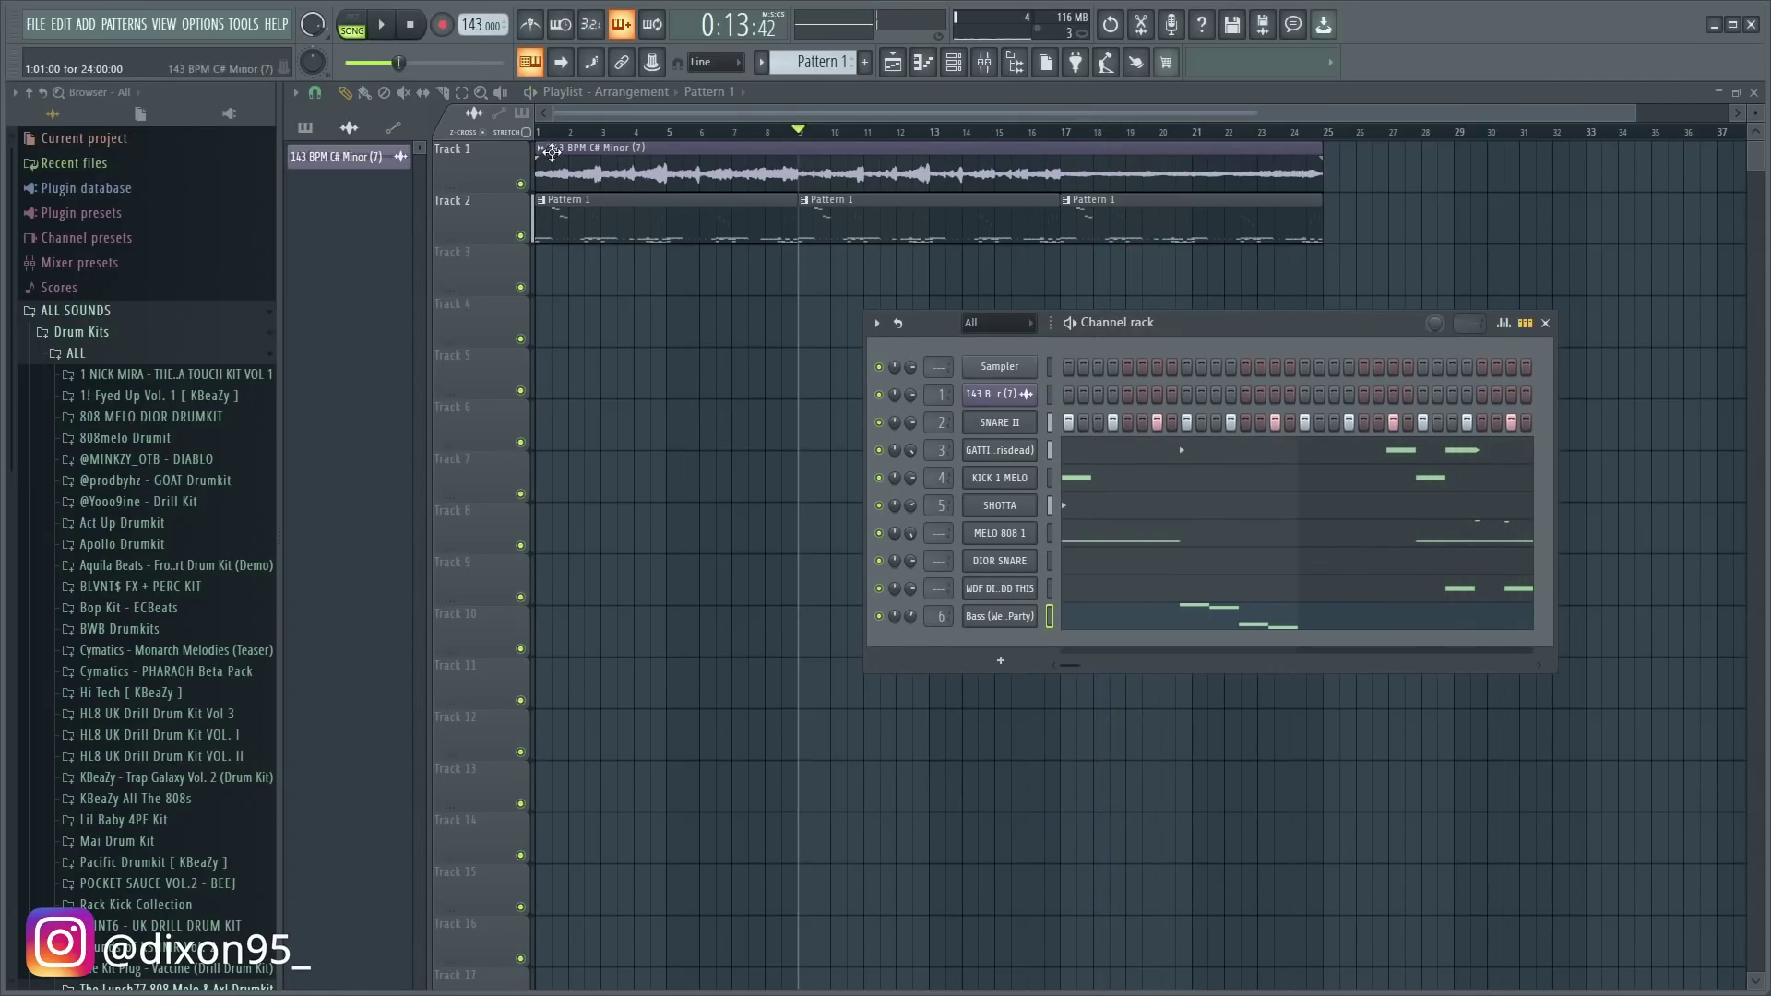
drag(546, 132, 425, 164)
click(939, 65)
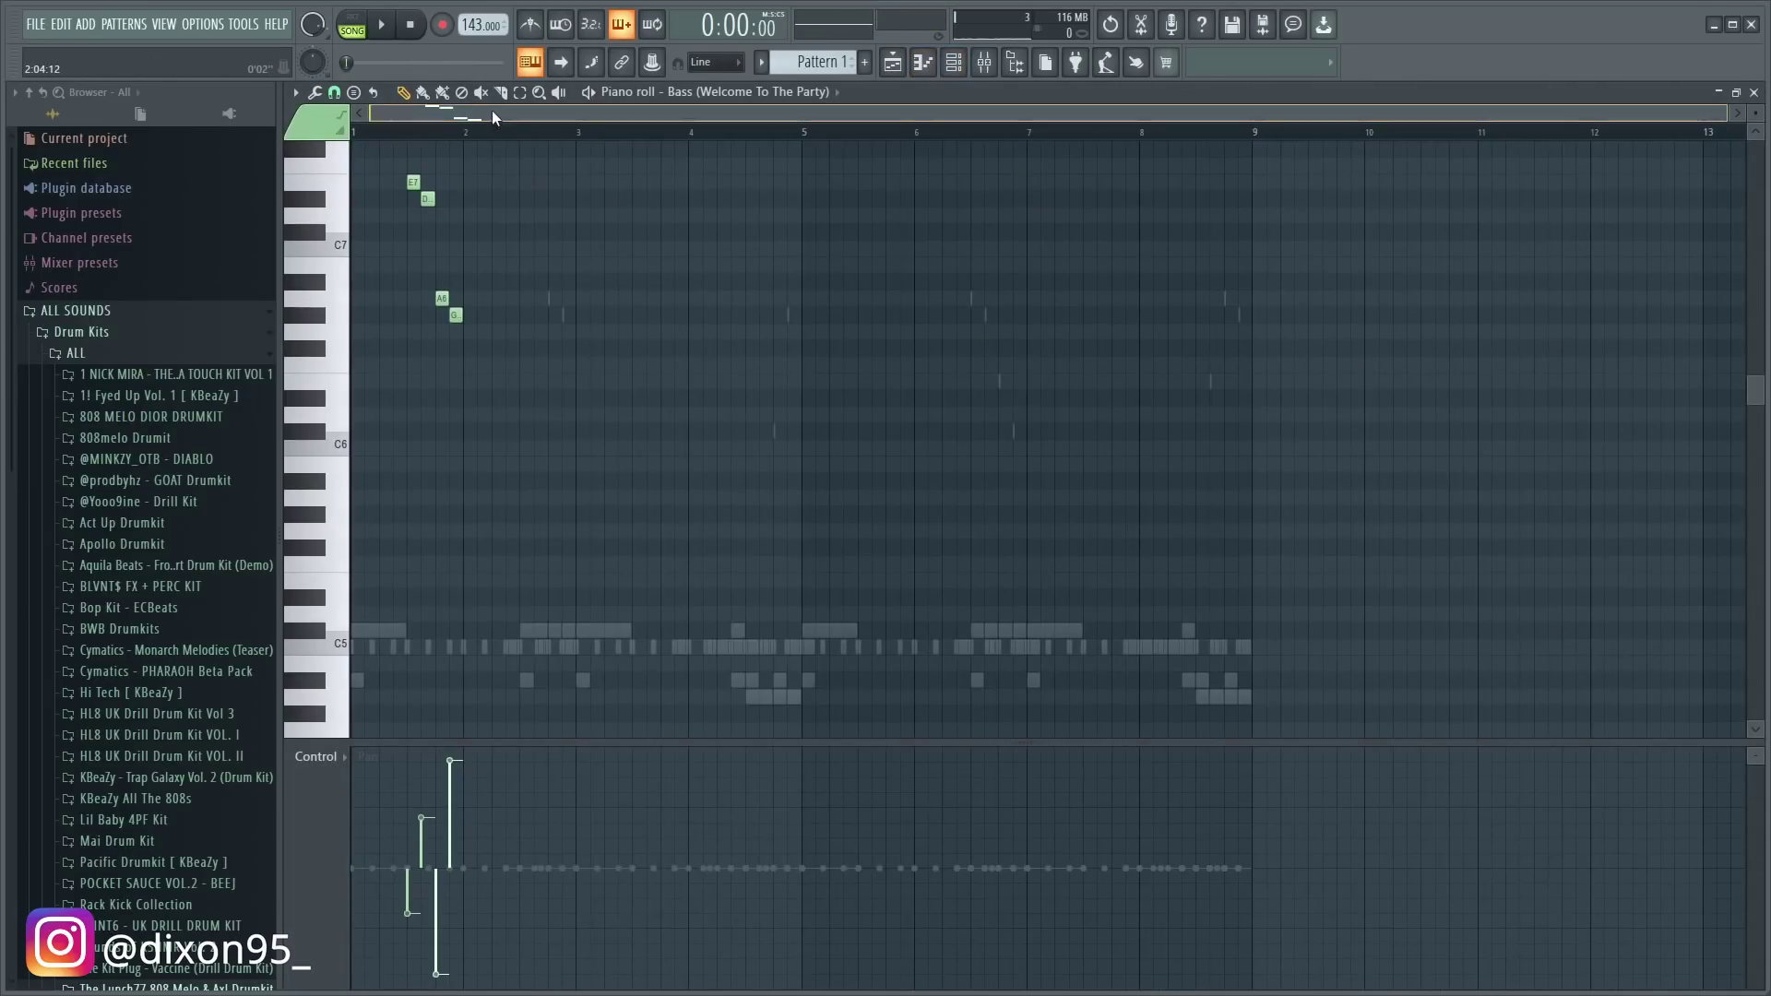
click(318, 756)
click(351, 811)
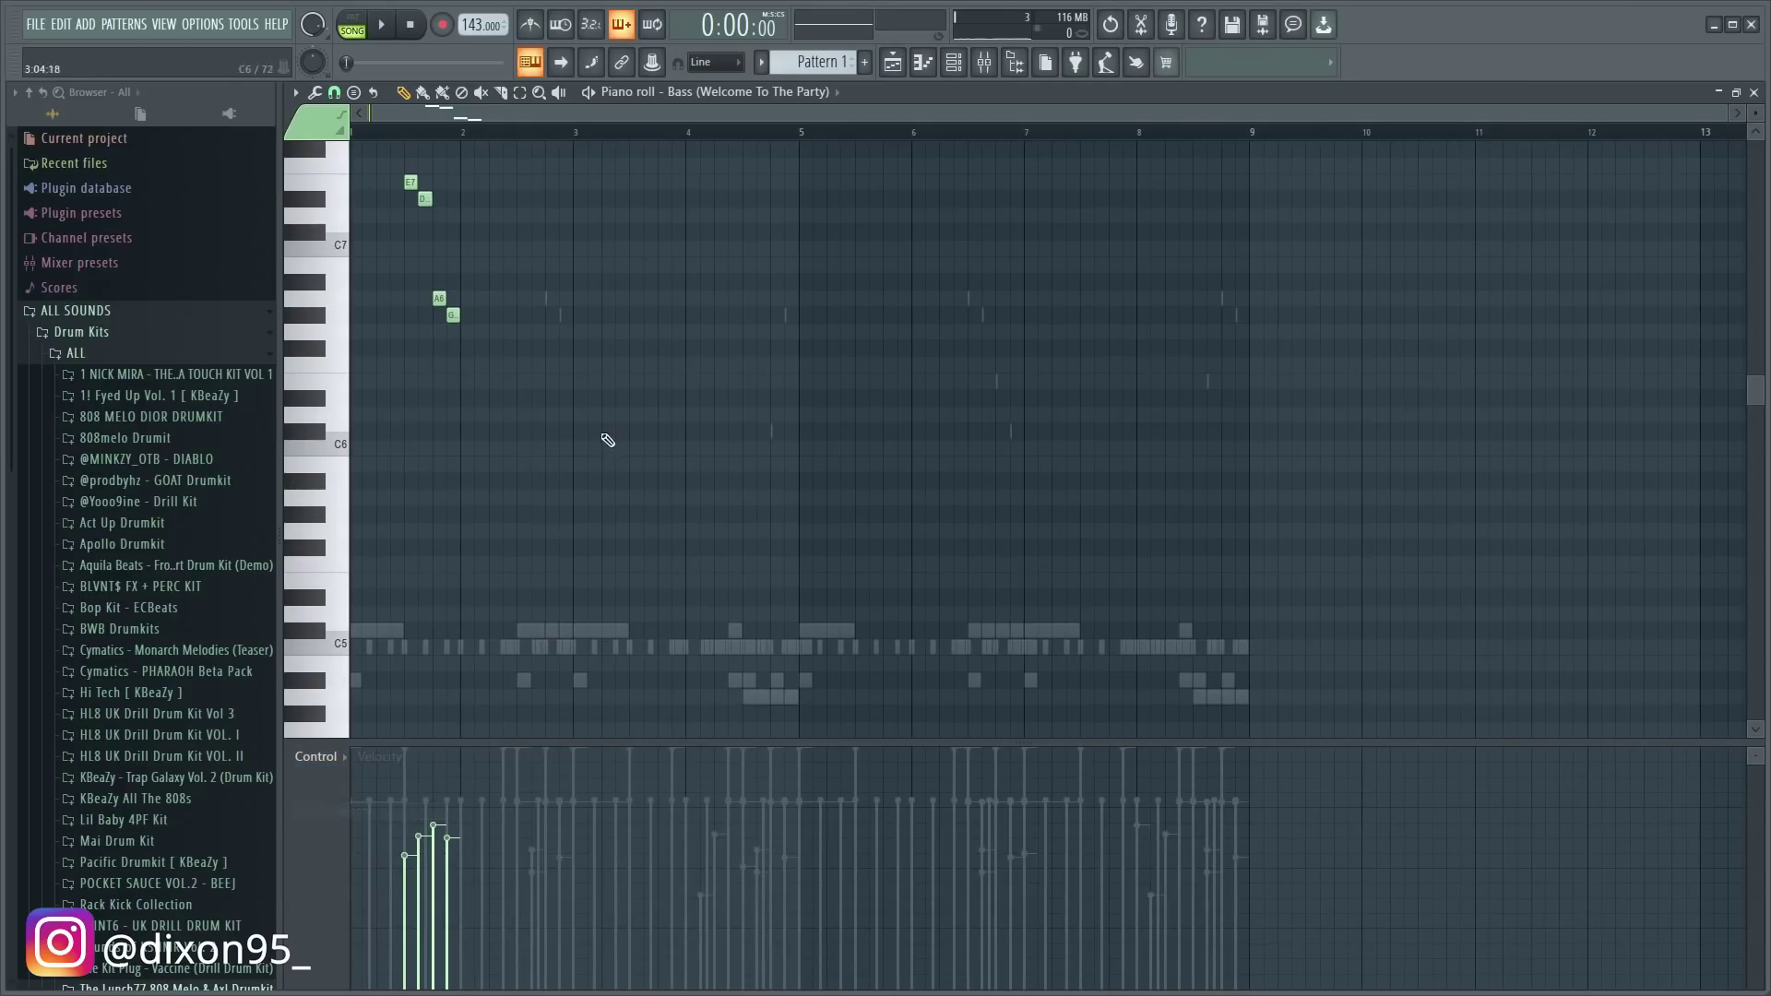
- Try a G#6 bass note in the middle of bar 5 and audition it against the pattern
scroll(535, 433, up, 1)
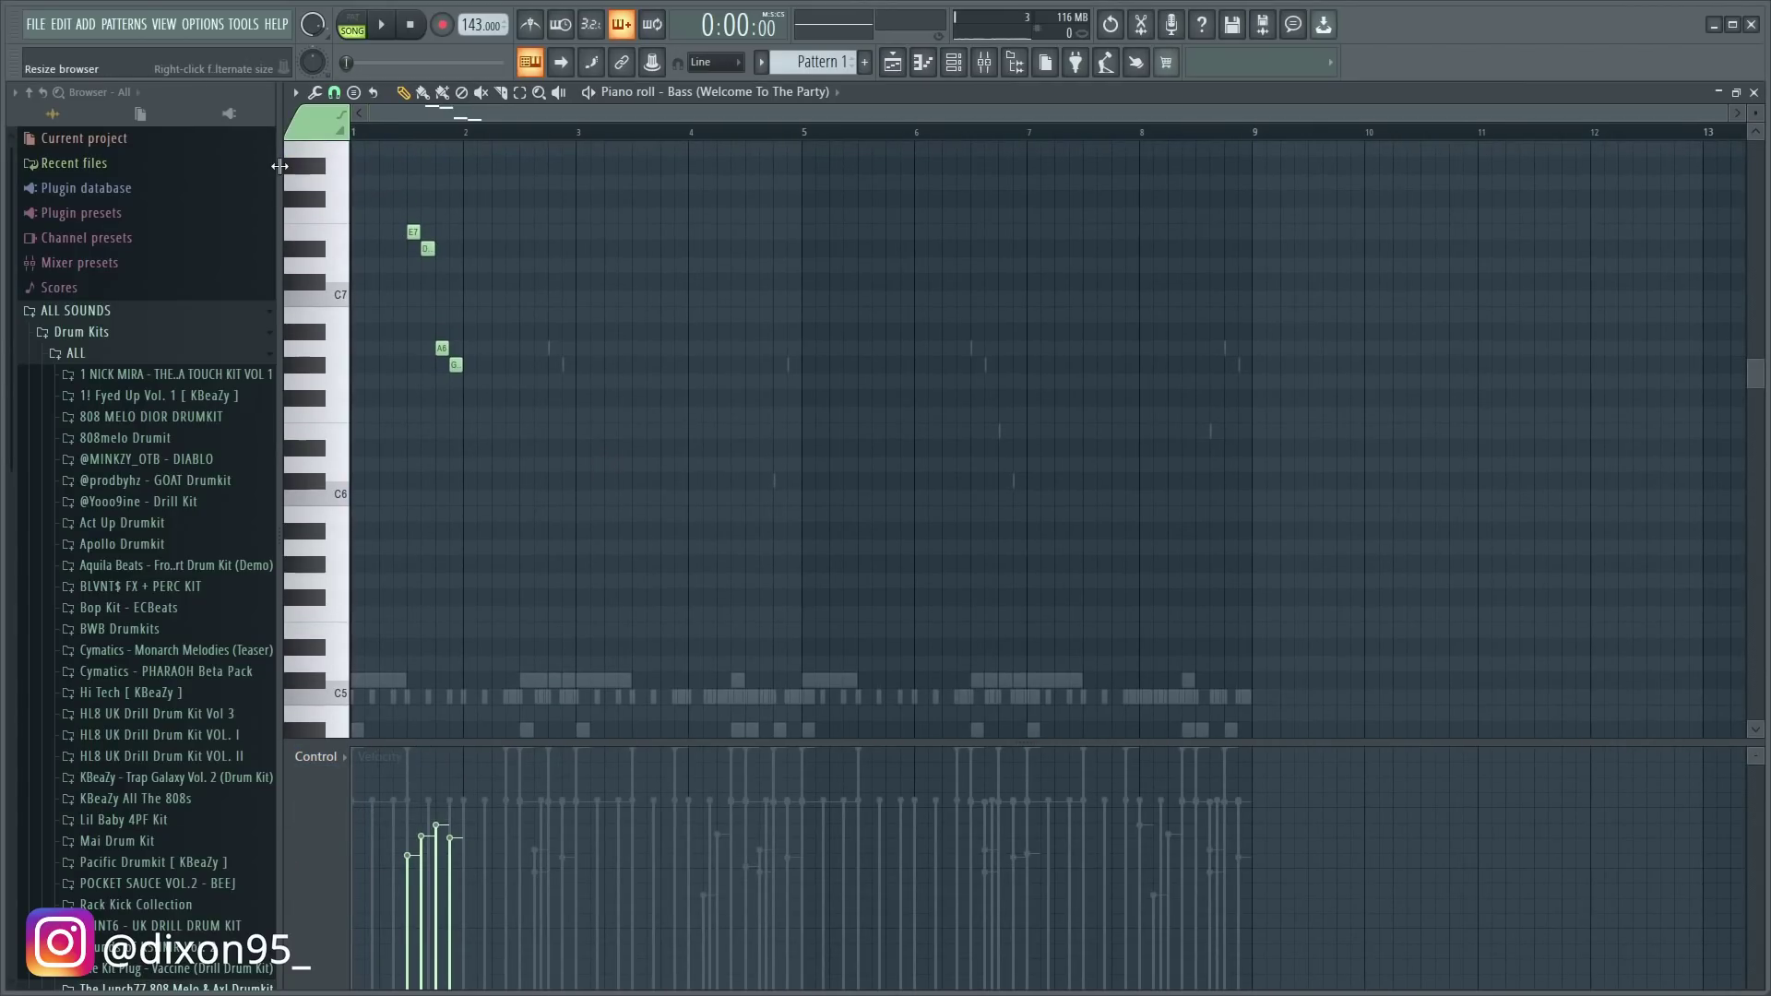
key(space)
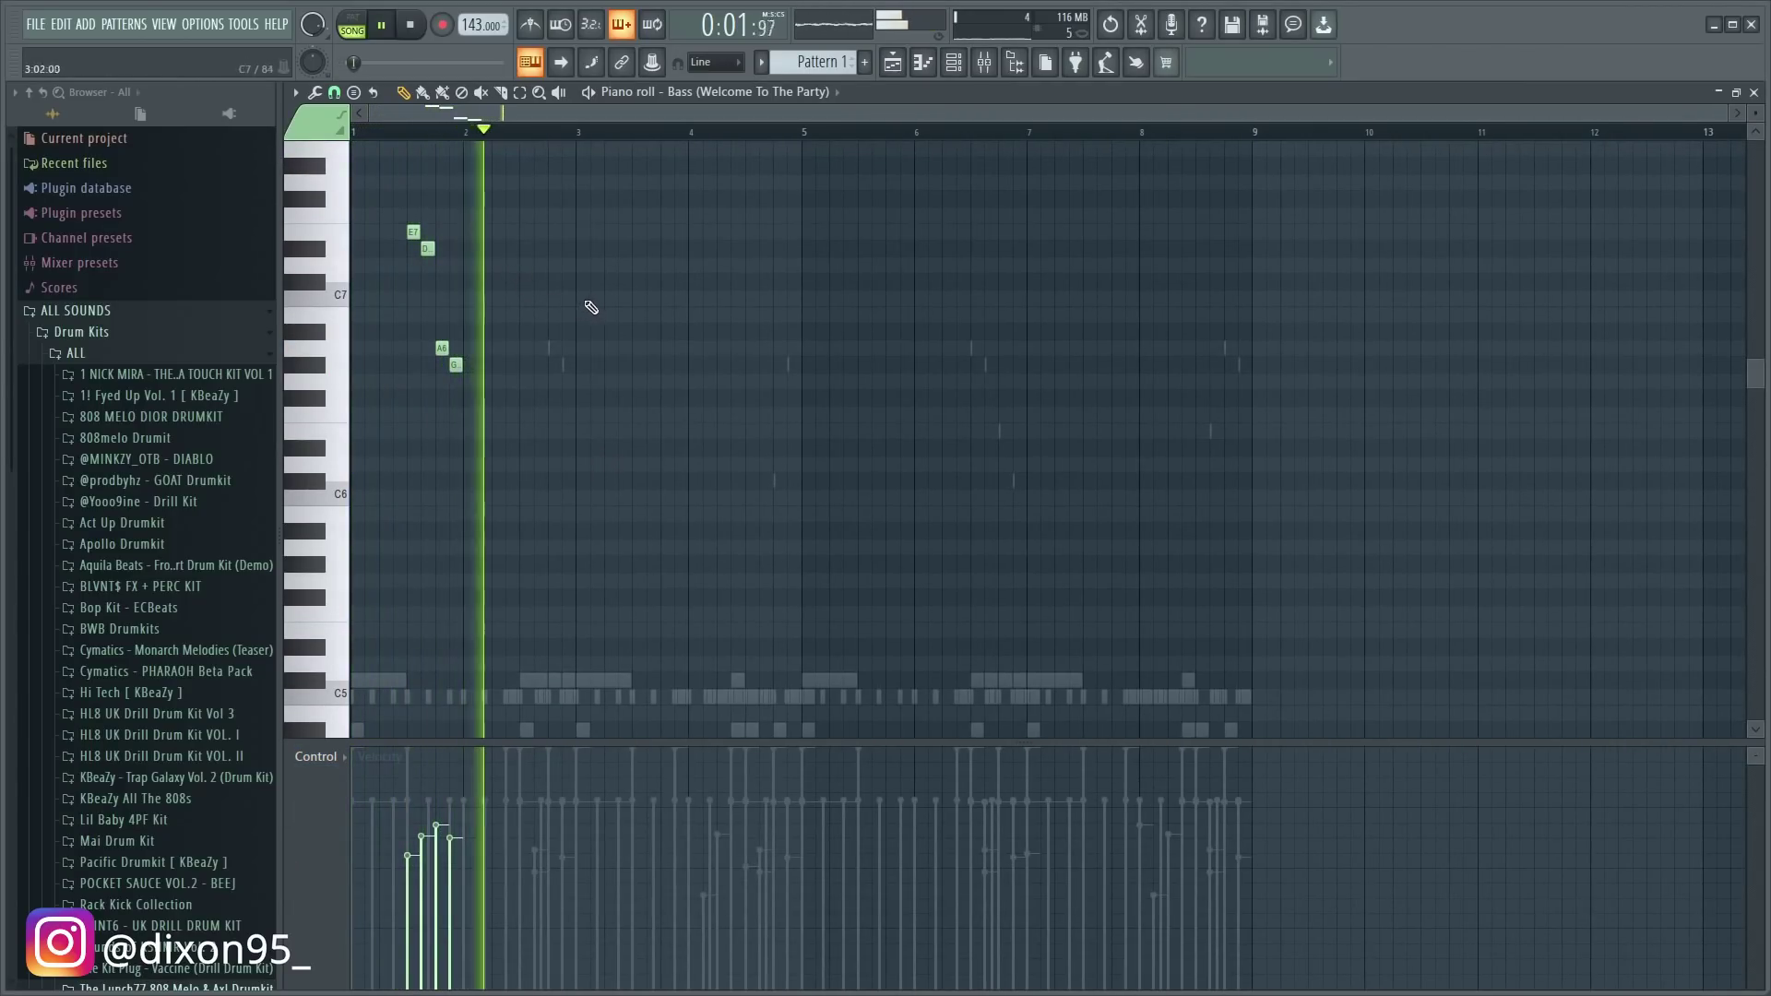
key(space)
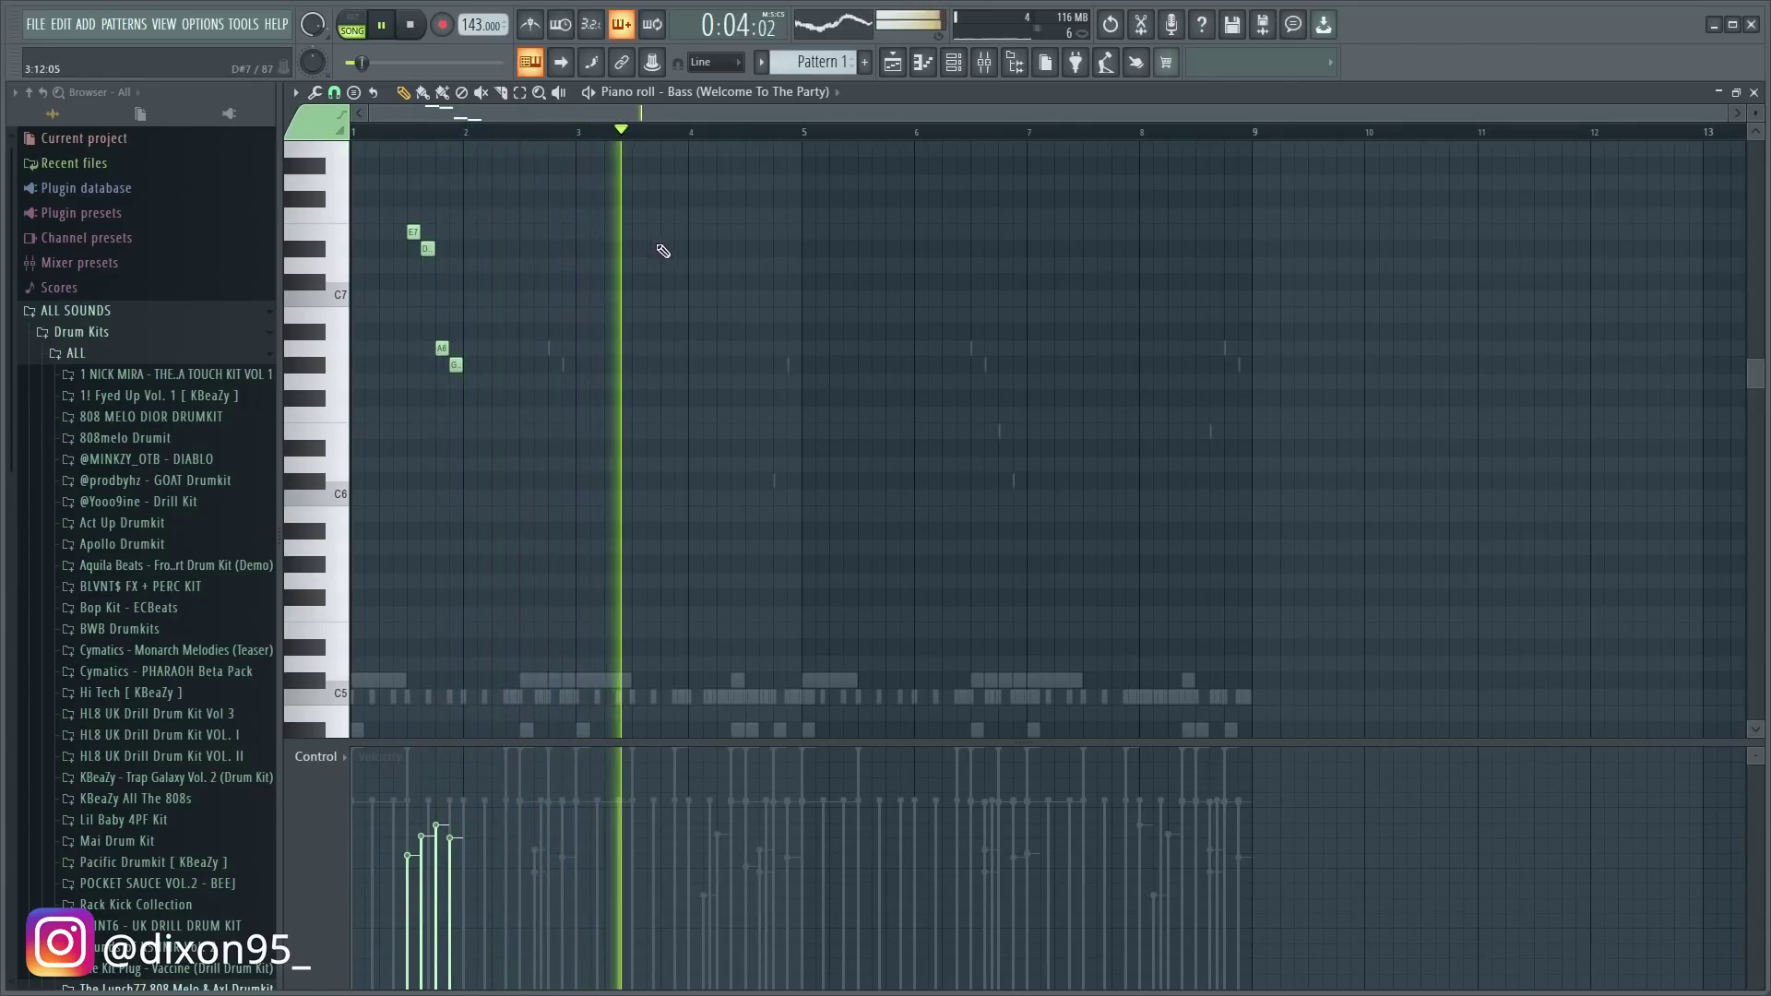
click(864, 364)
key(space)
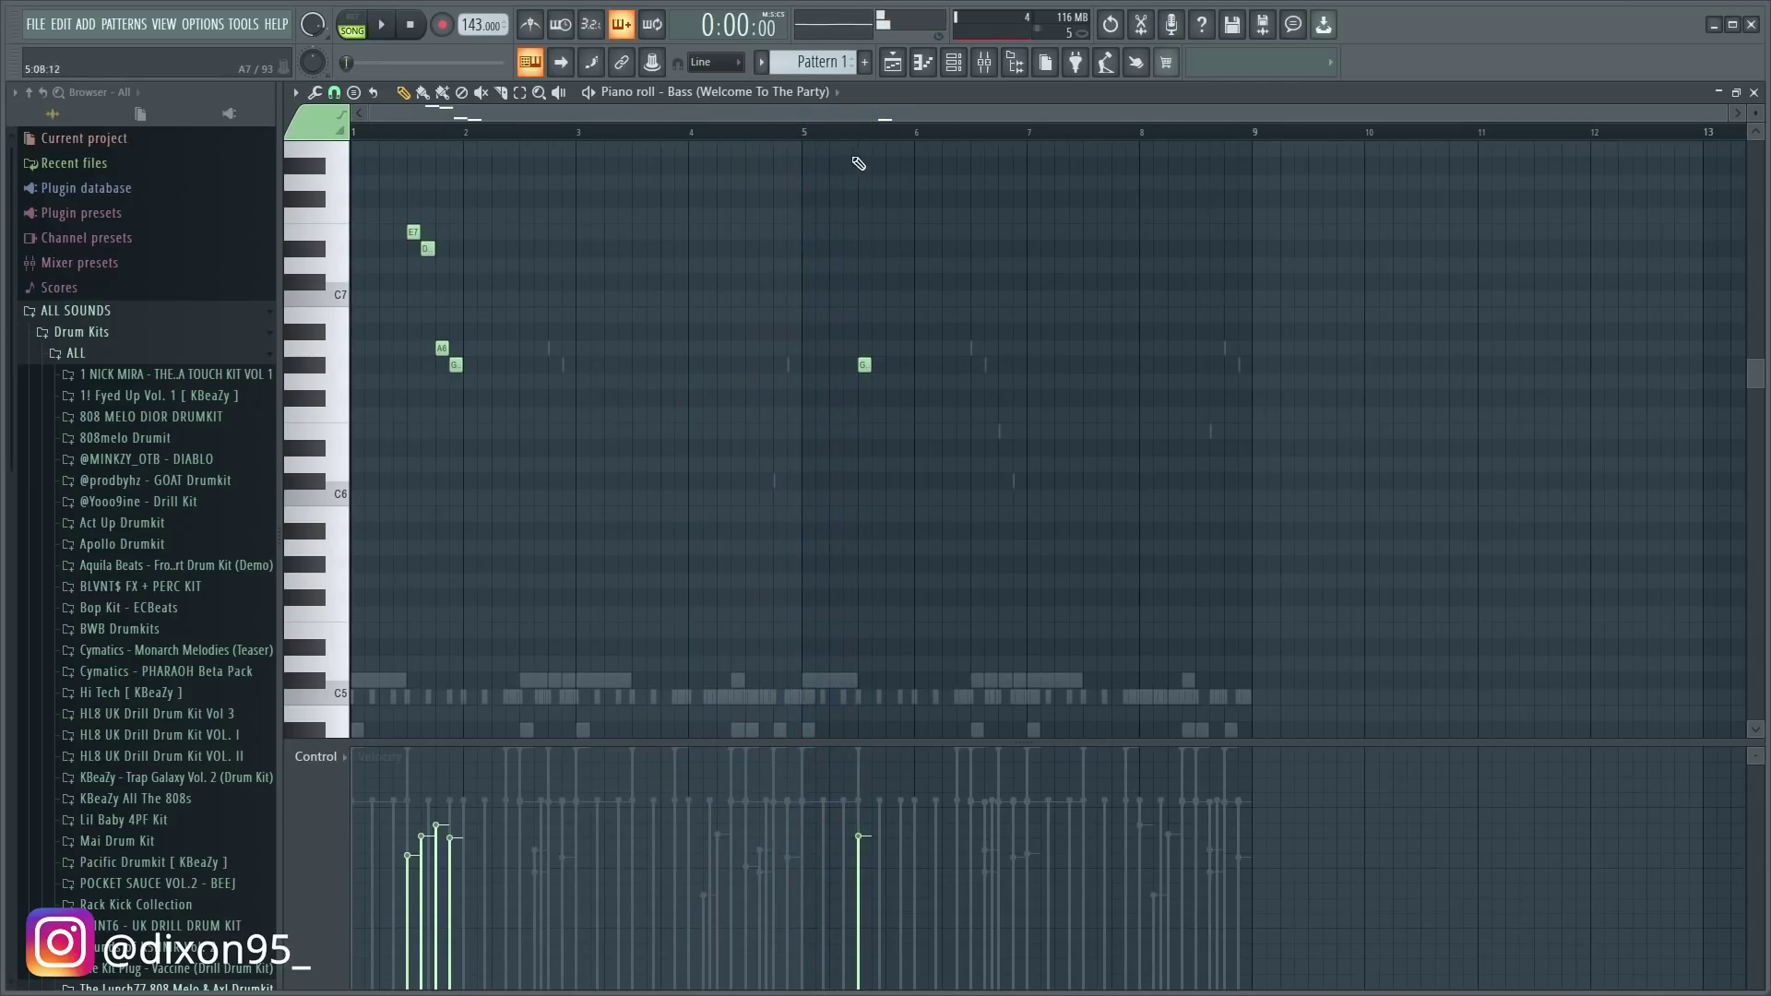
key(space)
key(space)
right_click(864, 365)
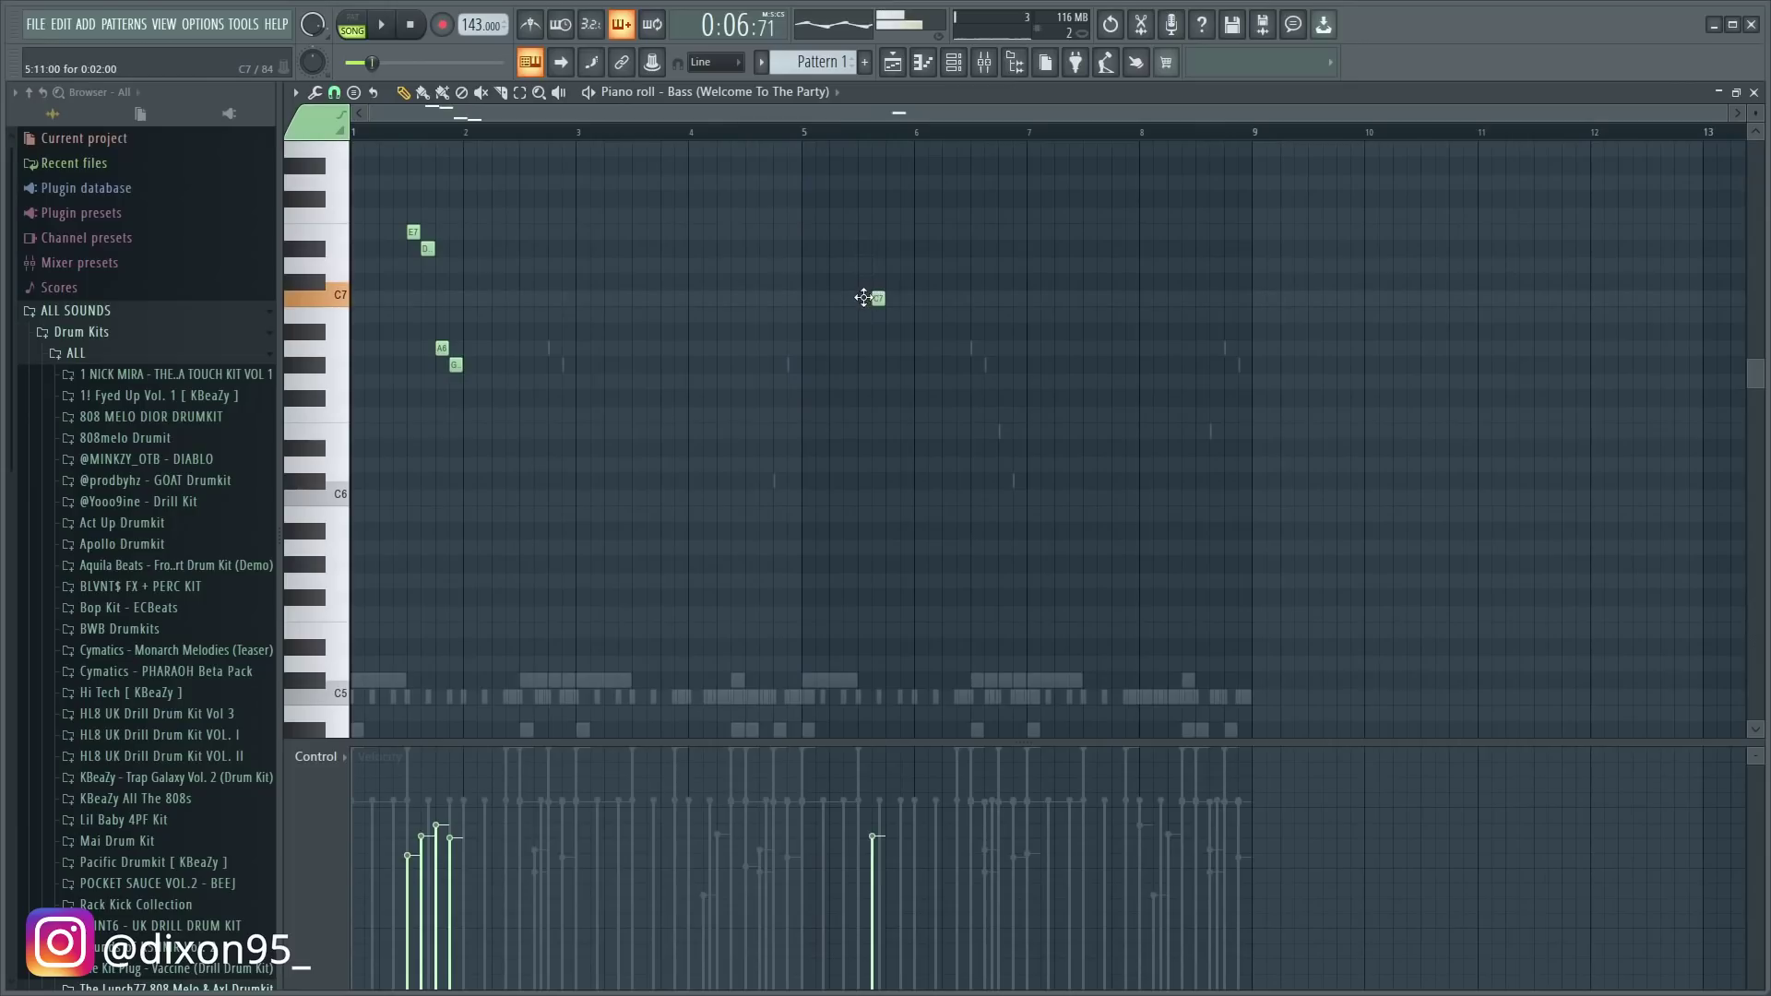
- Place four short consecutive bass notes in the second half of bar 5 at C#7, G#6, E7 and G#7
key(space)
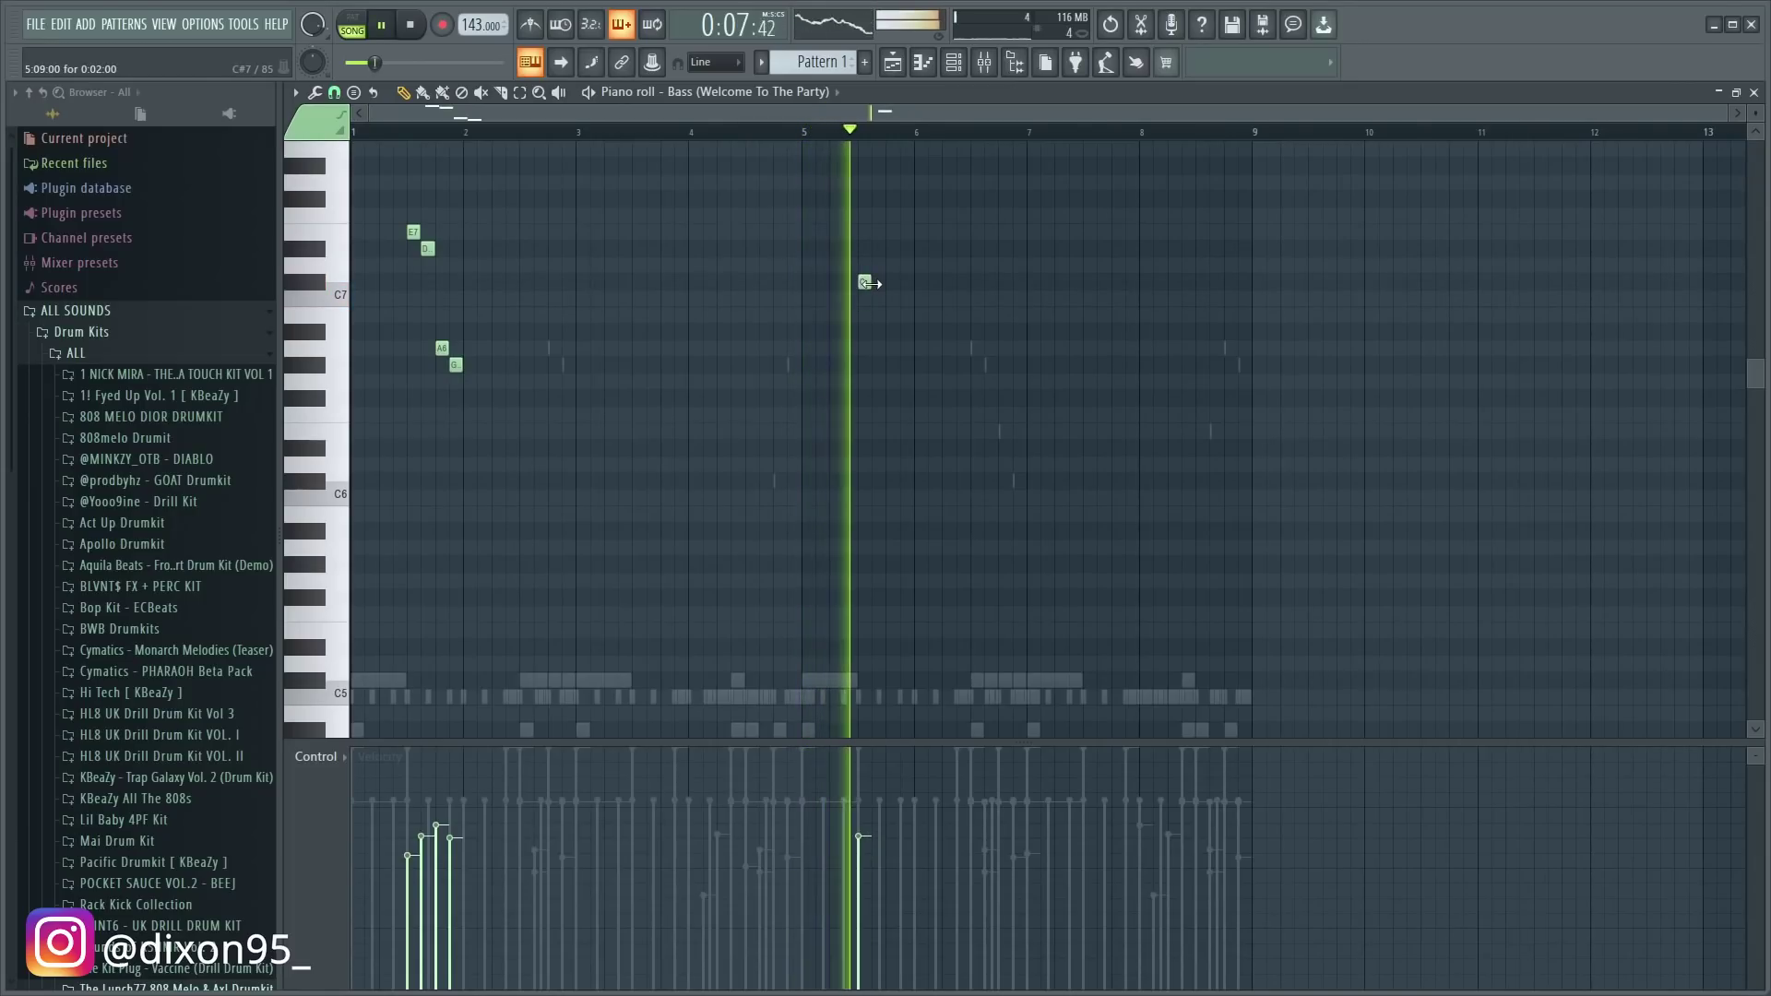
key(space)
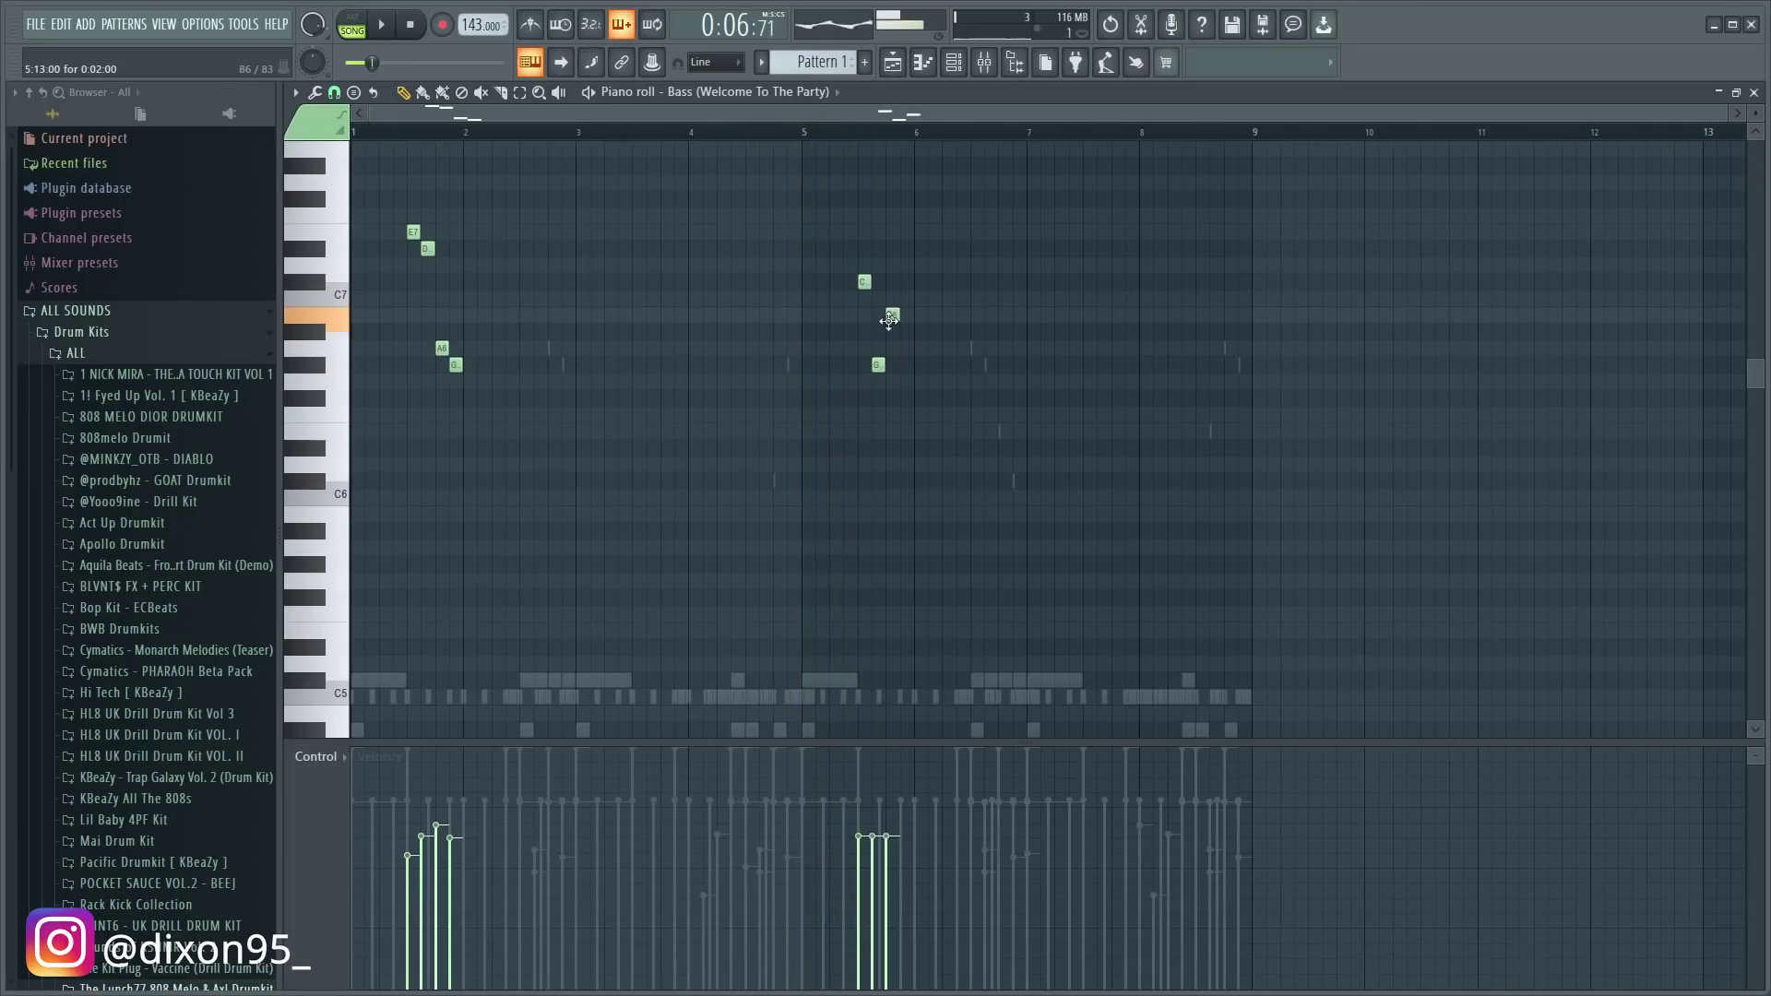
double_click(916, 182)
key(Escape)
drag(892, 162, 906, 164)
key(space)
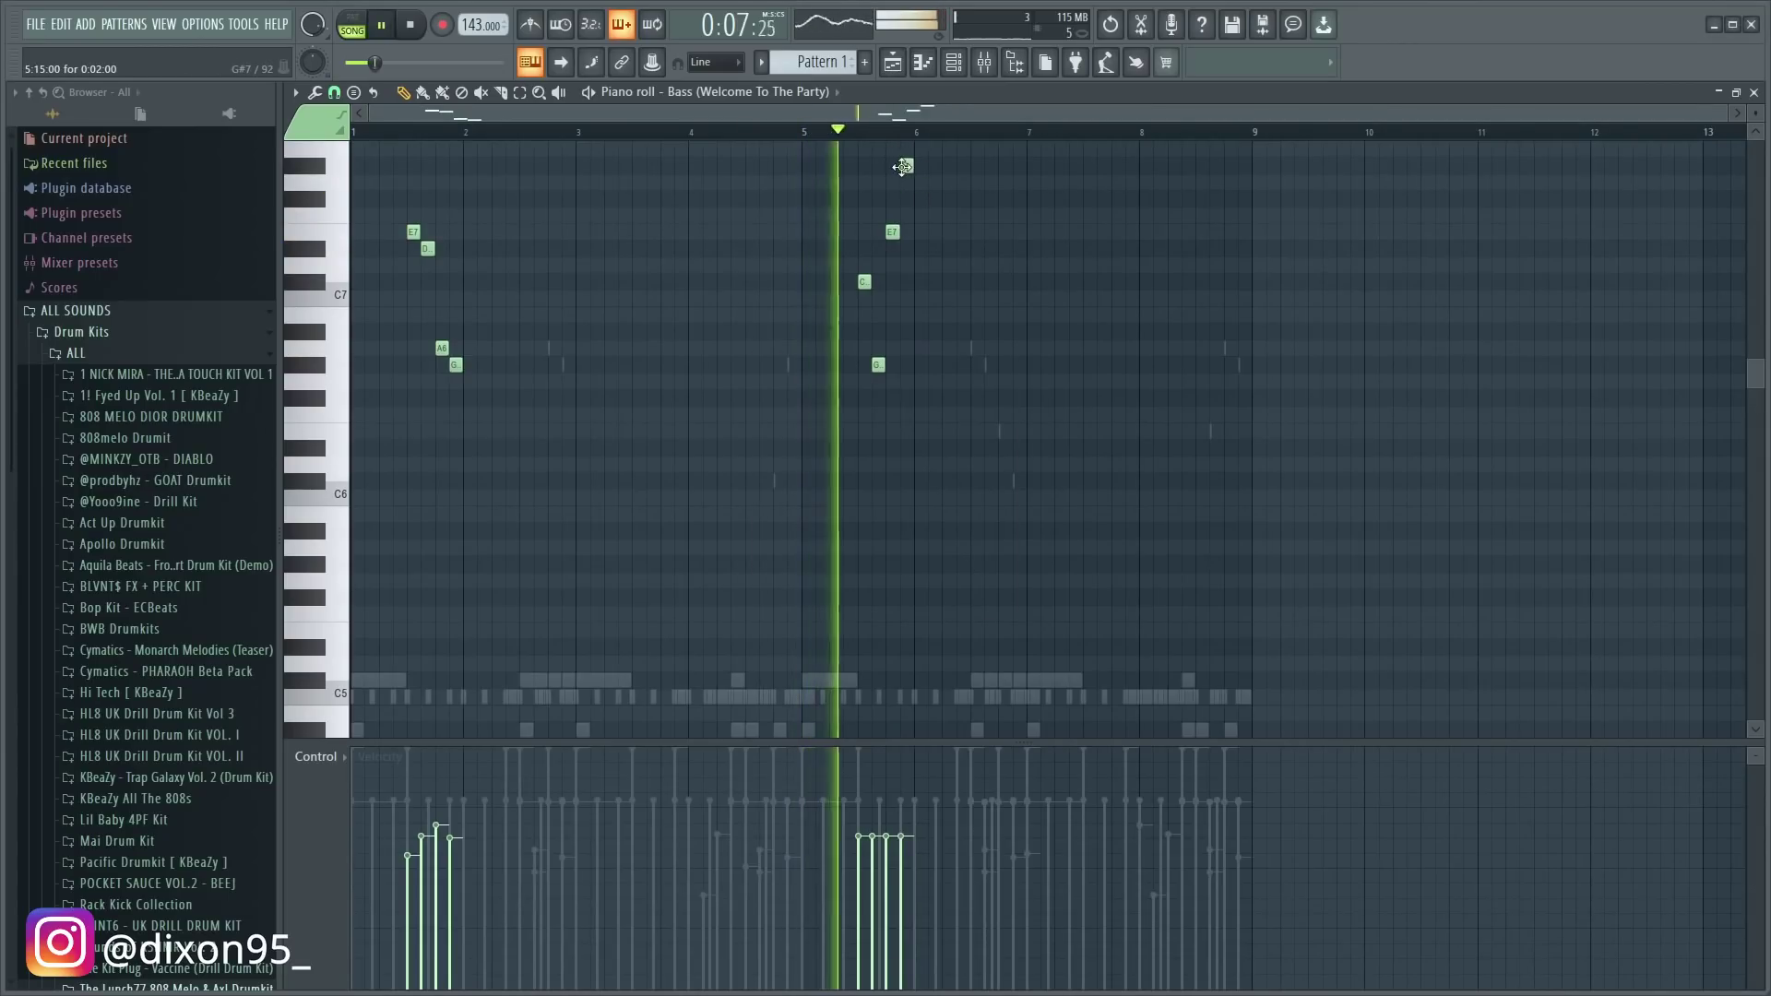
- Vary the velocities of the bar 5 bass notes, lowering the first and raising the third, and audition them
click(860, 868)
key(space)
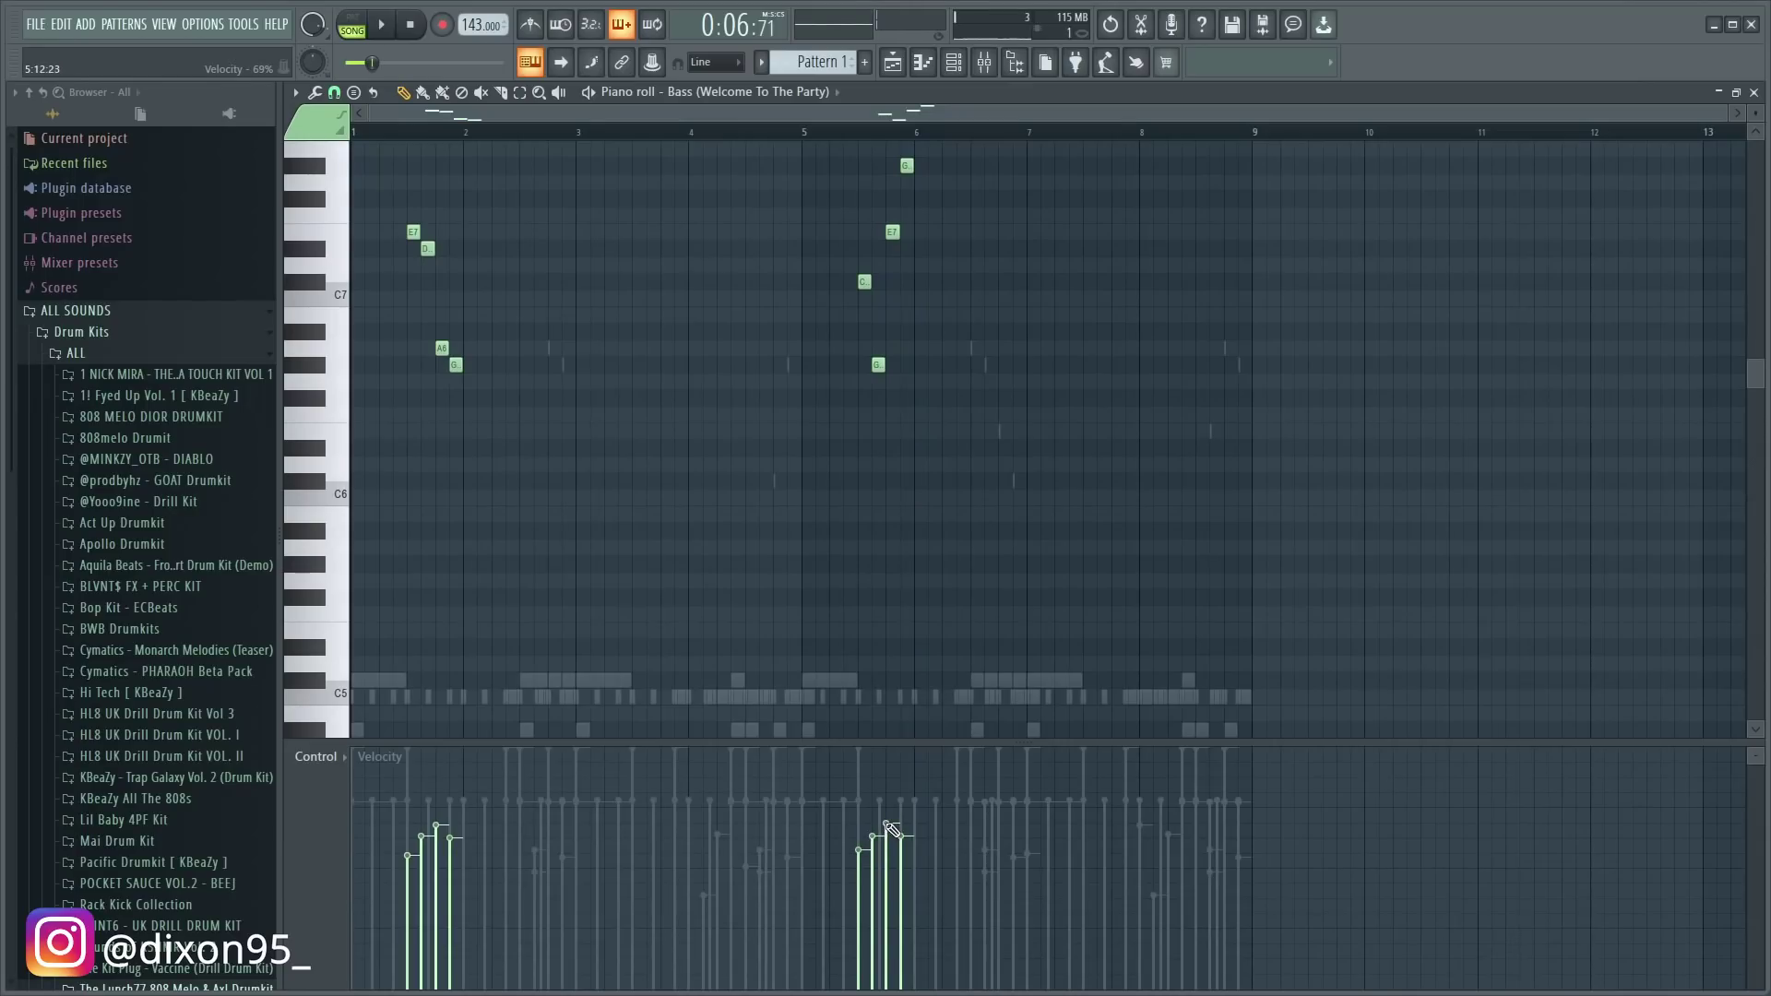
key(space)
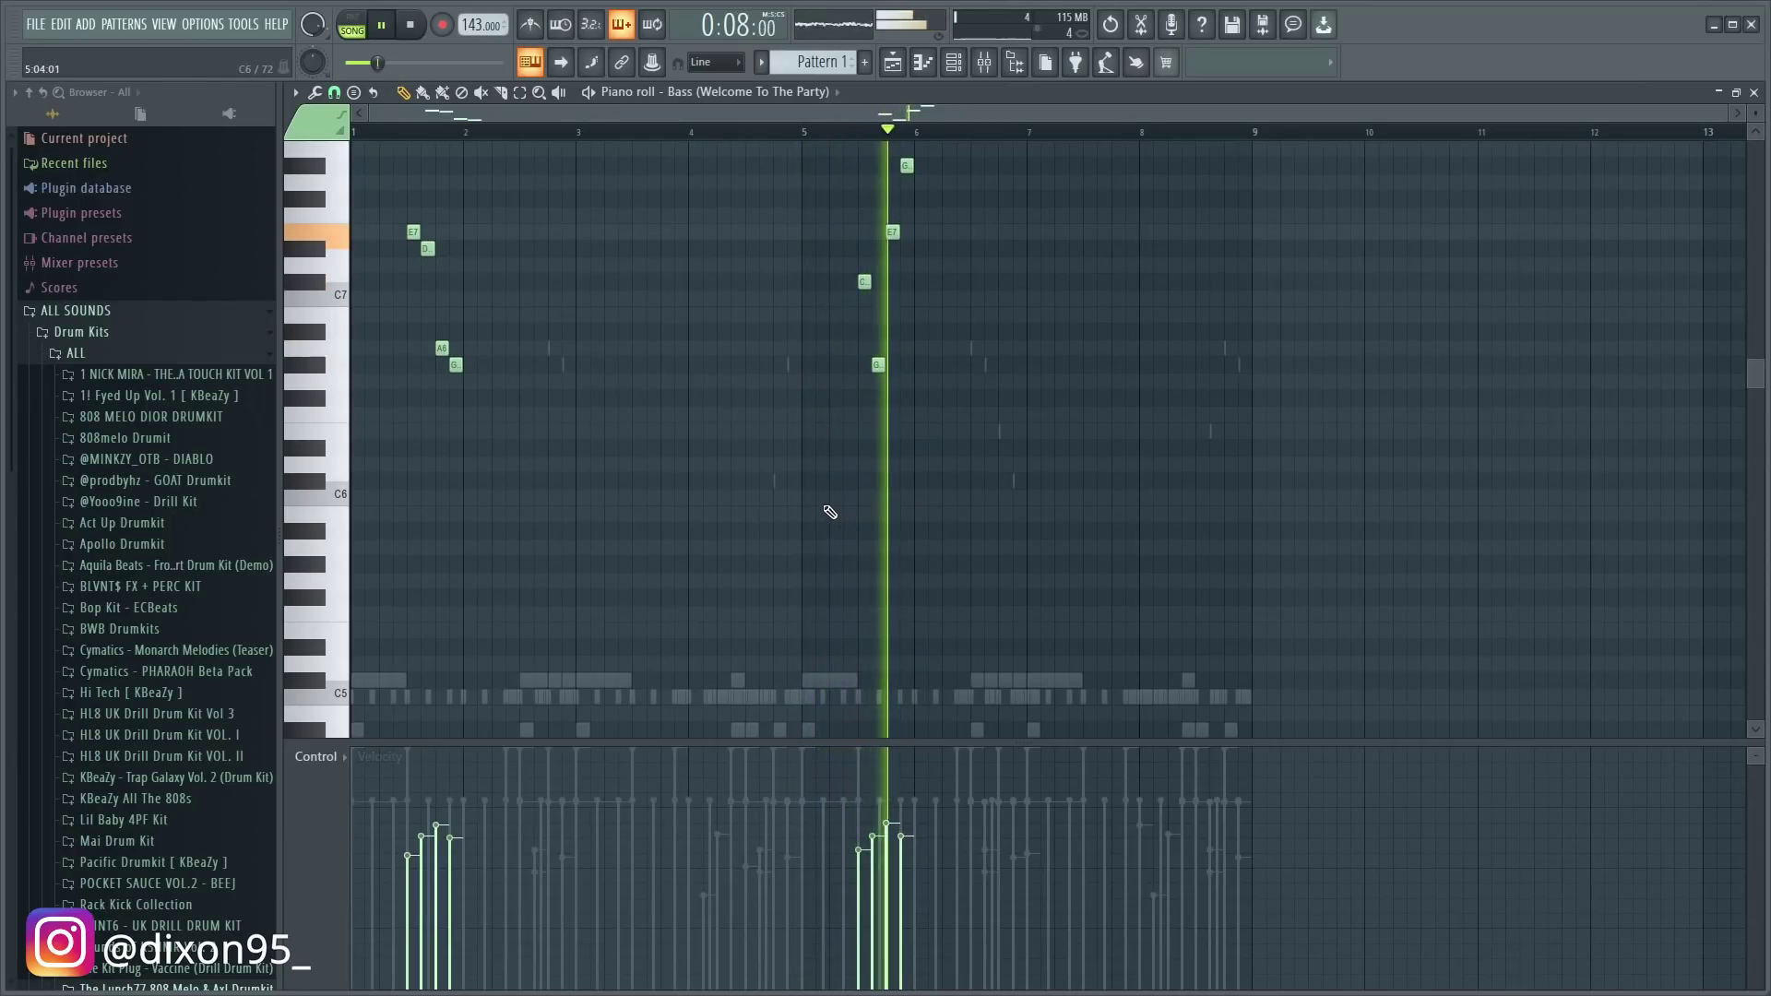
- Pan the four bar 5 notes alternately left and right, the last two near the extremes, and show velocities again
click(335, 758)
click(342, 792)
key(space)
click(860, 915)
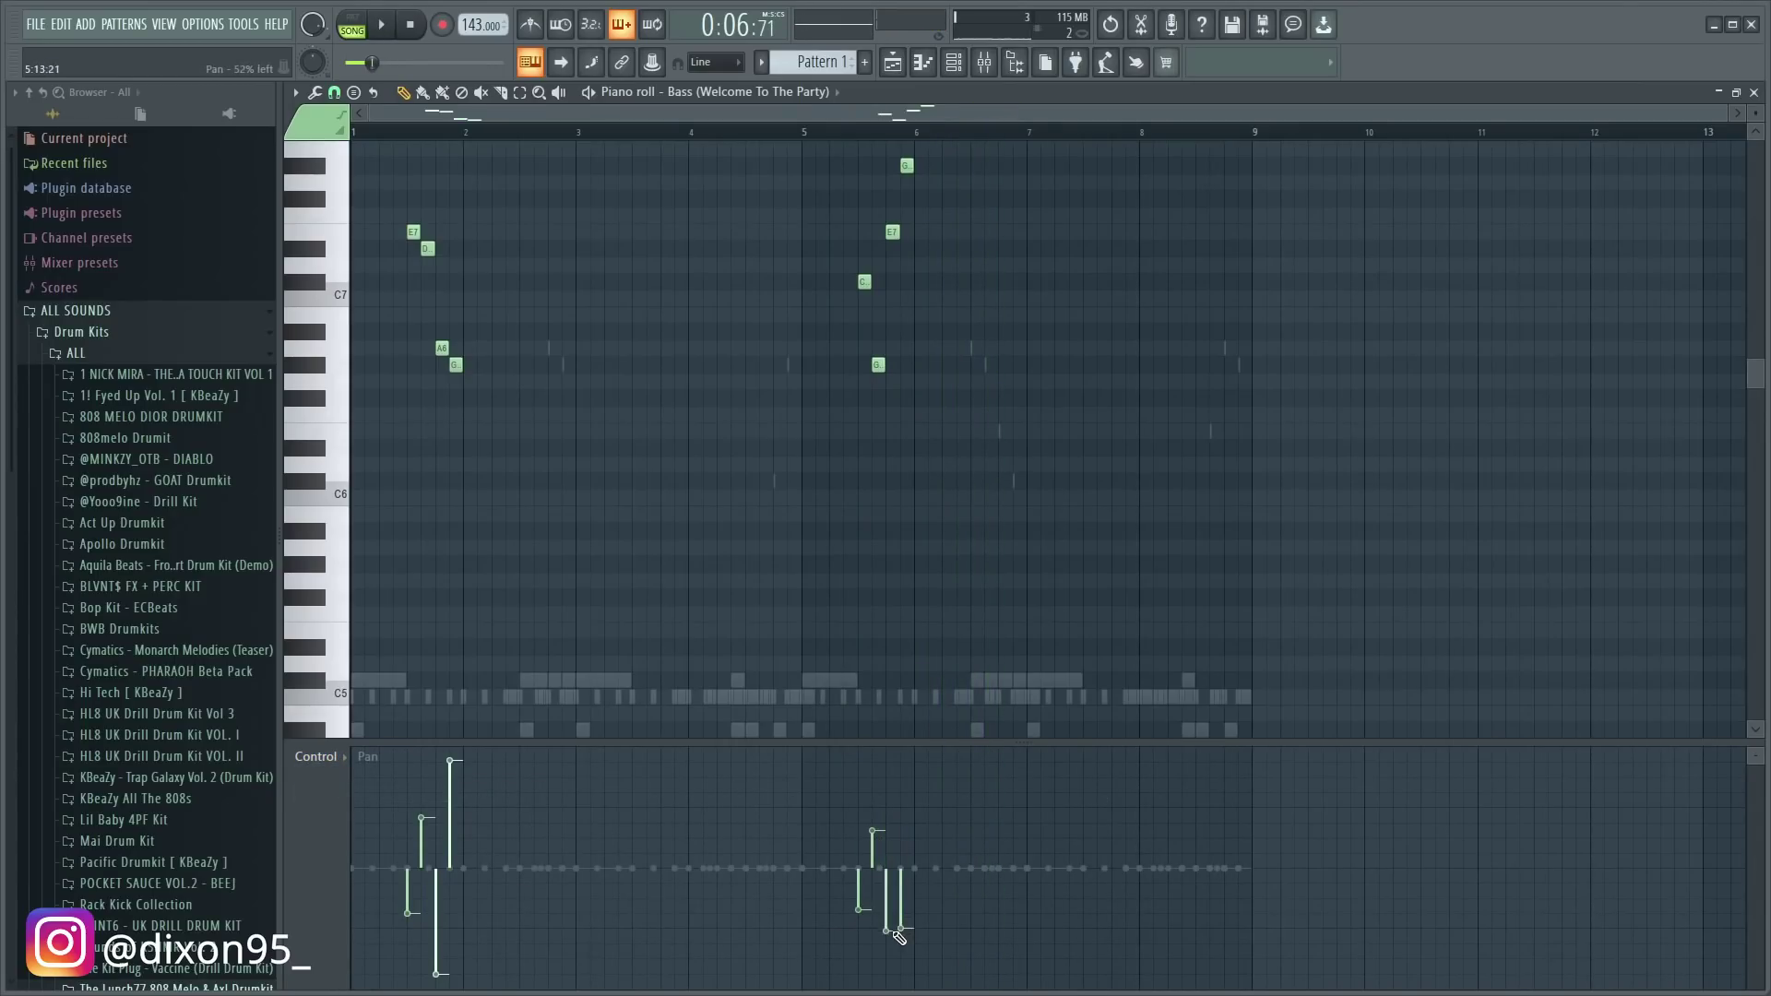
key(space)
drag(906, 960, 901, 735)
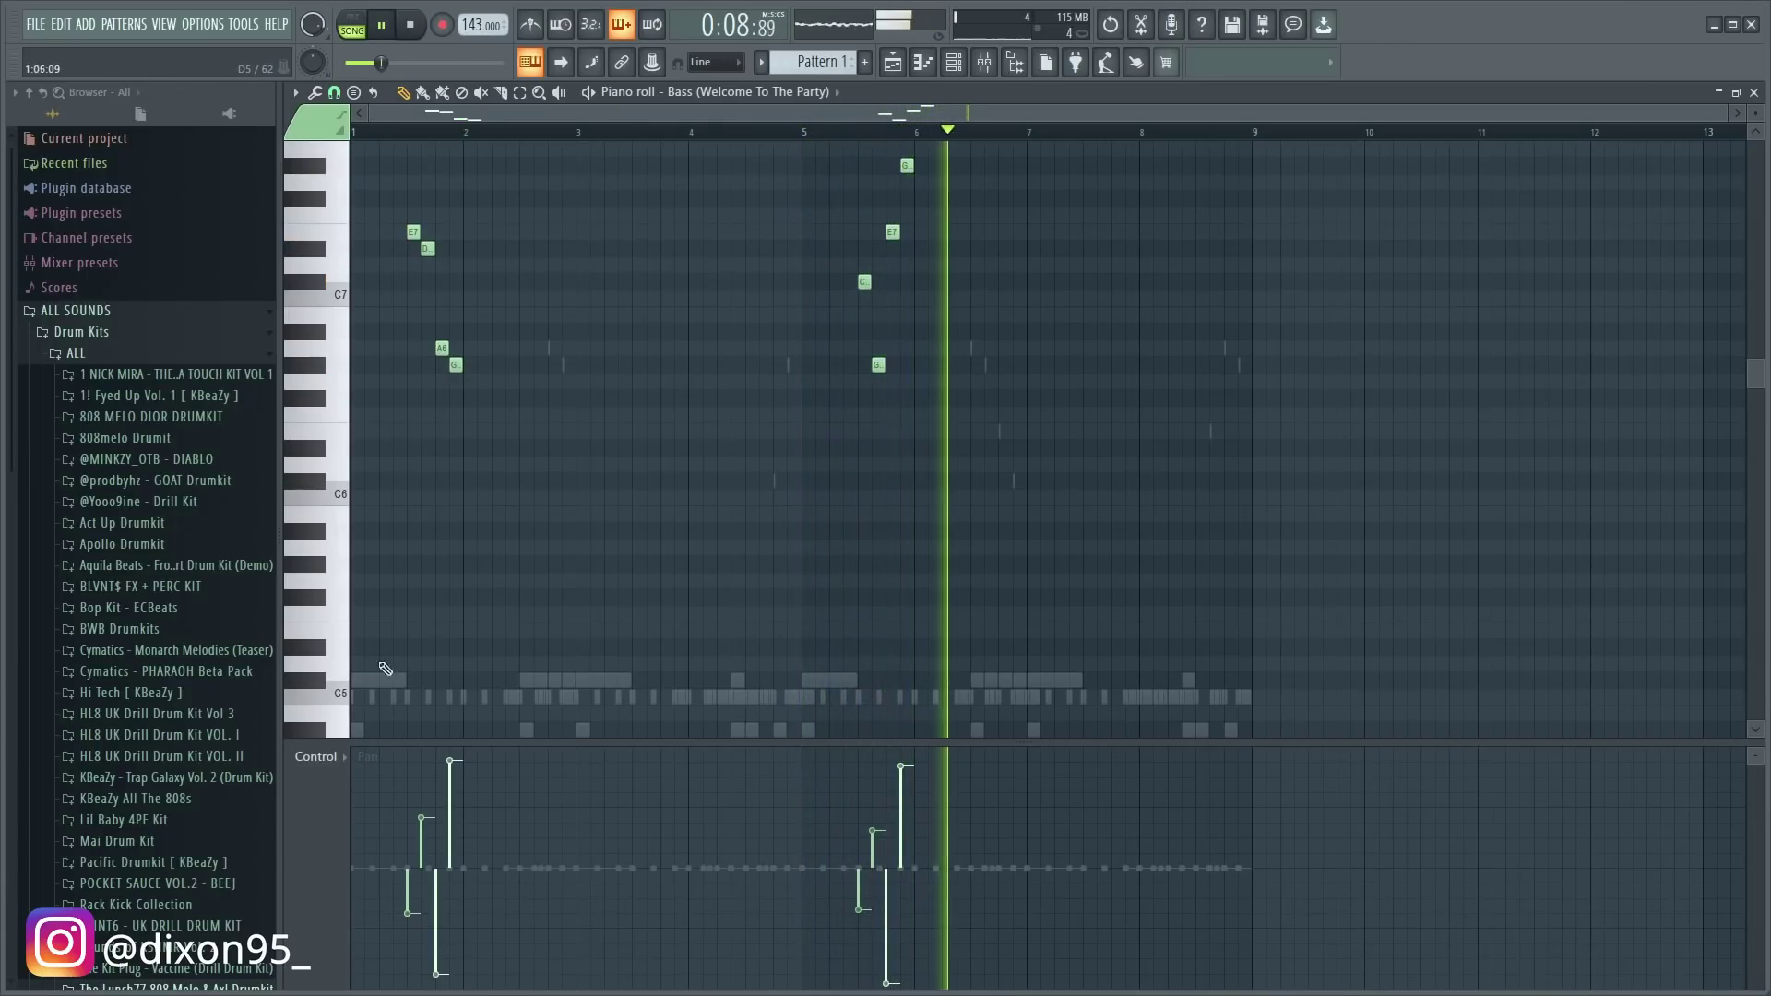
click(316, 756)
click(346, 815)
- Route the MELO 808 1 channel to mixer insert 7 and load Fruity Reeverb 2 in its first slot
click(966, 67)
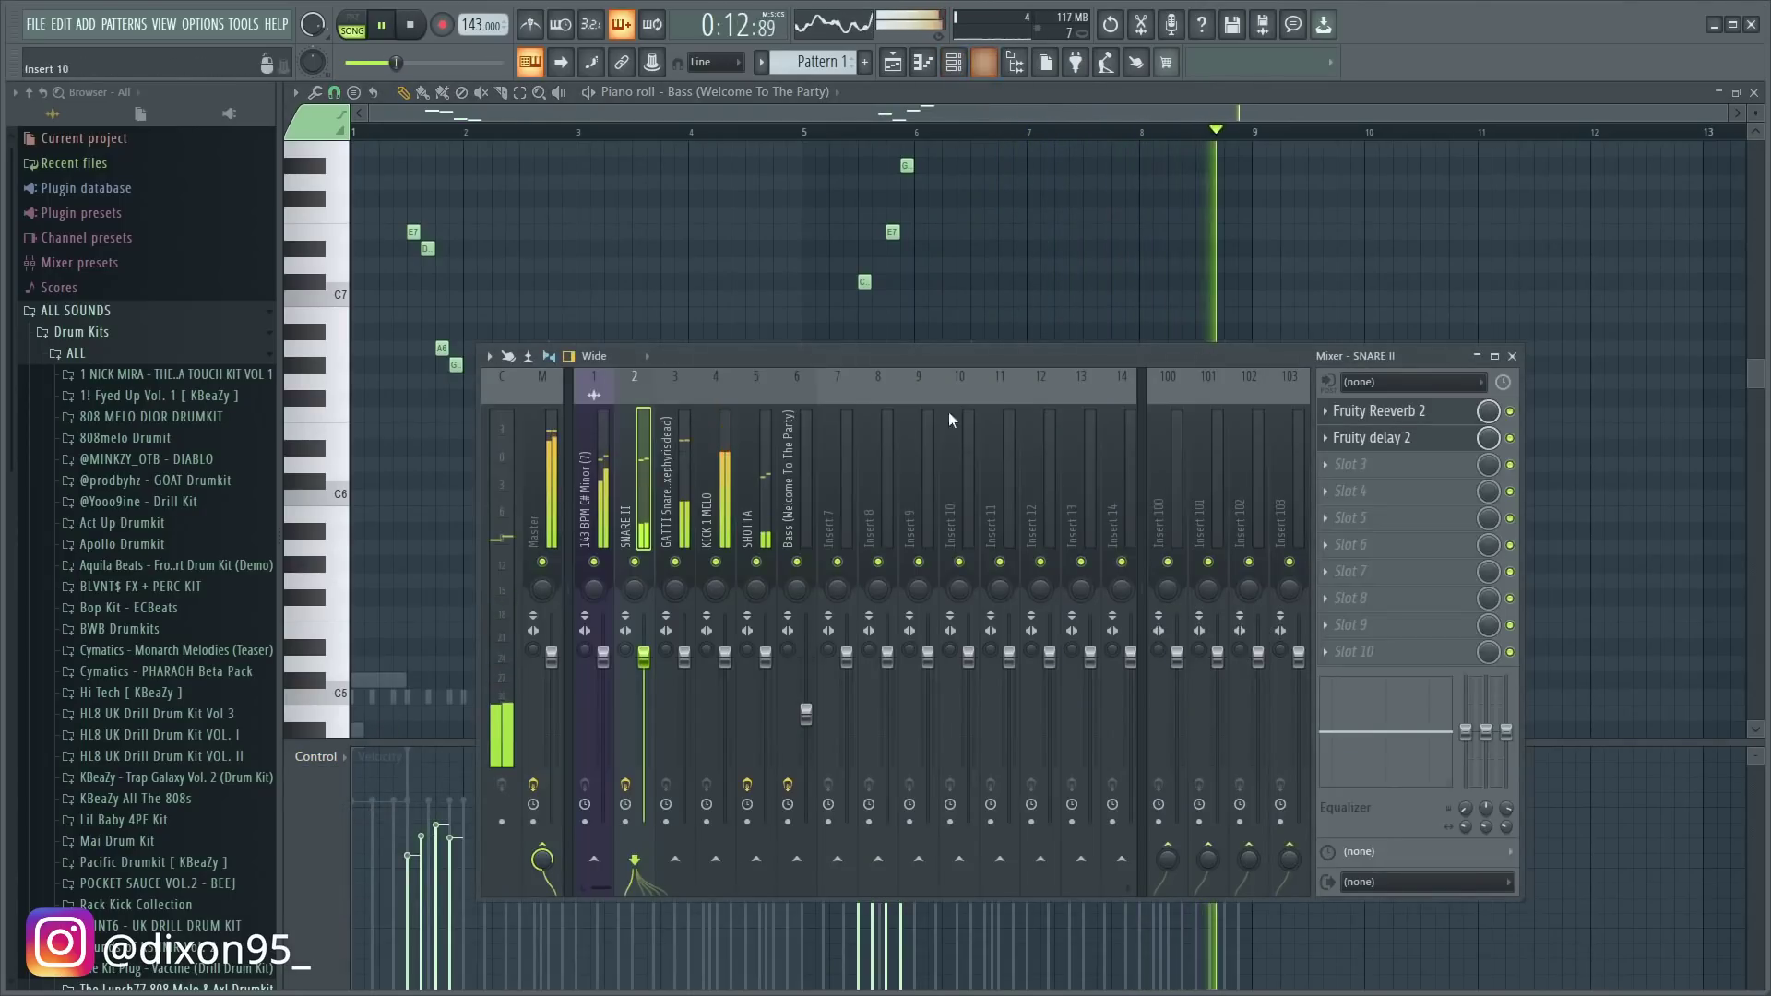
key(space)
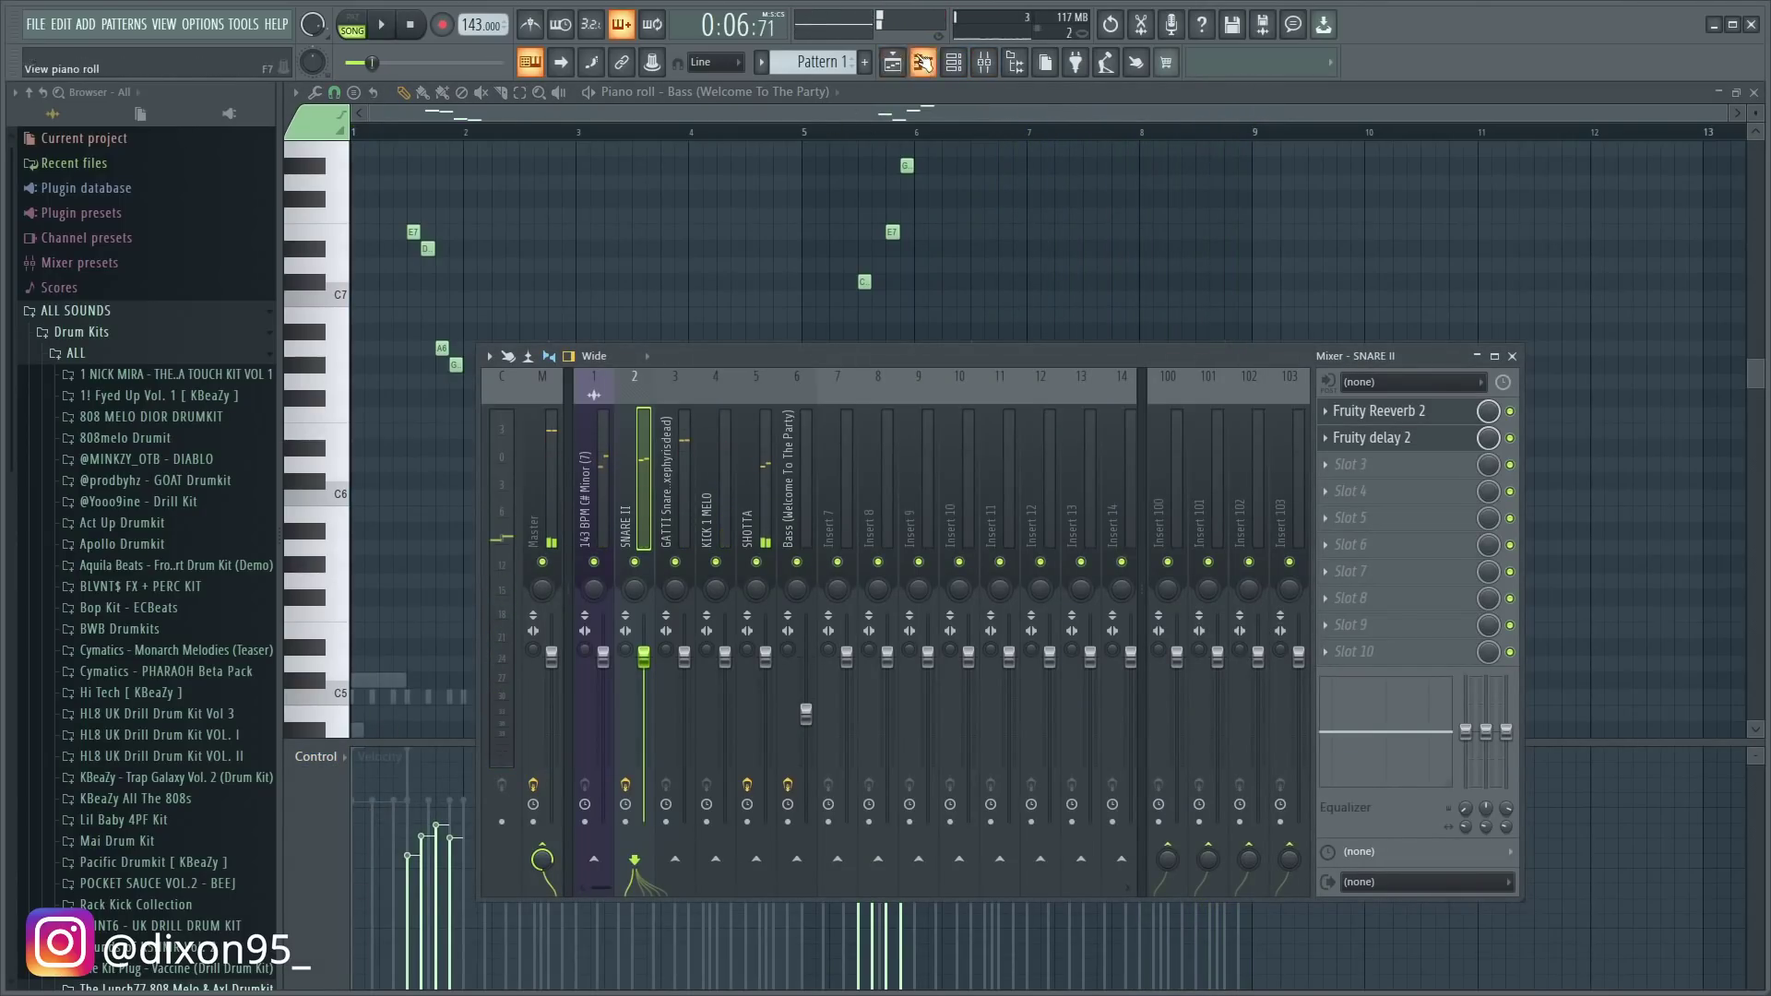
click(957, 63)
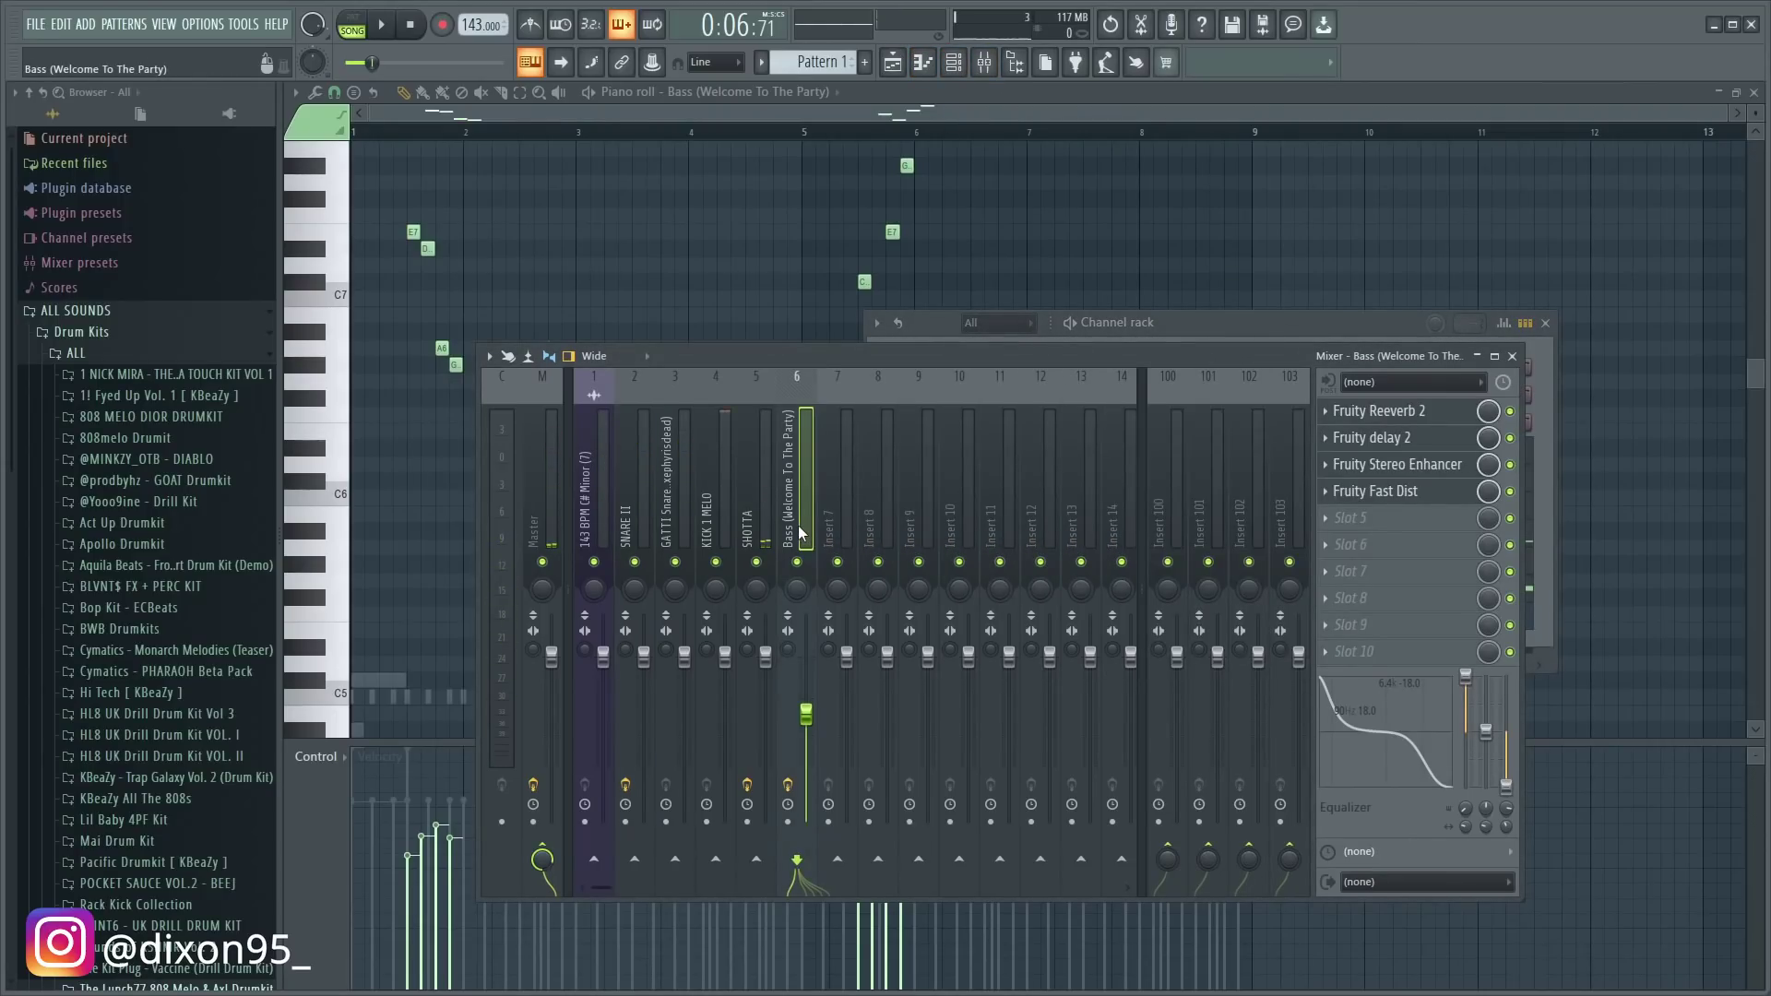
click(838, 540)
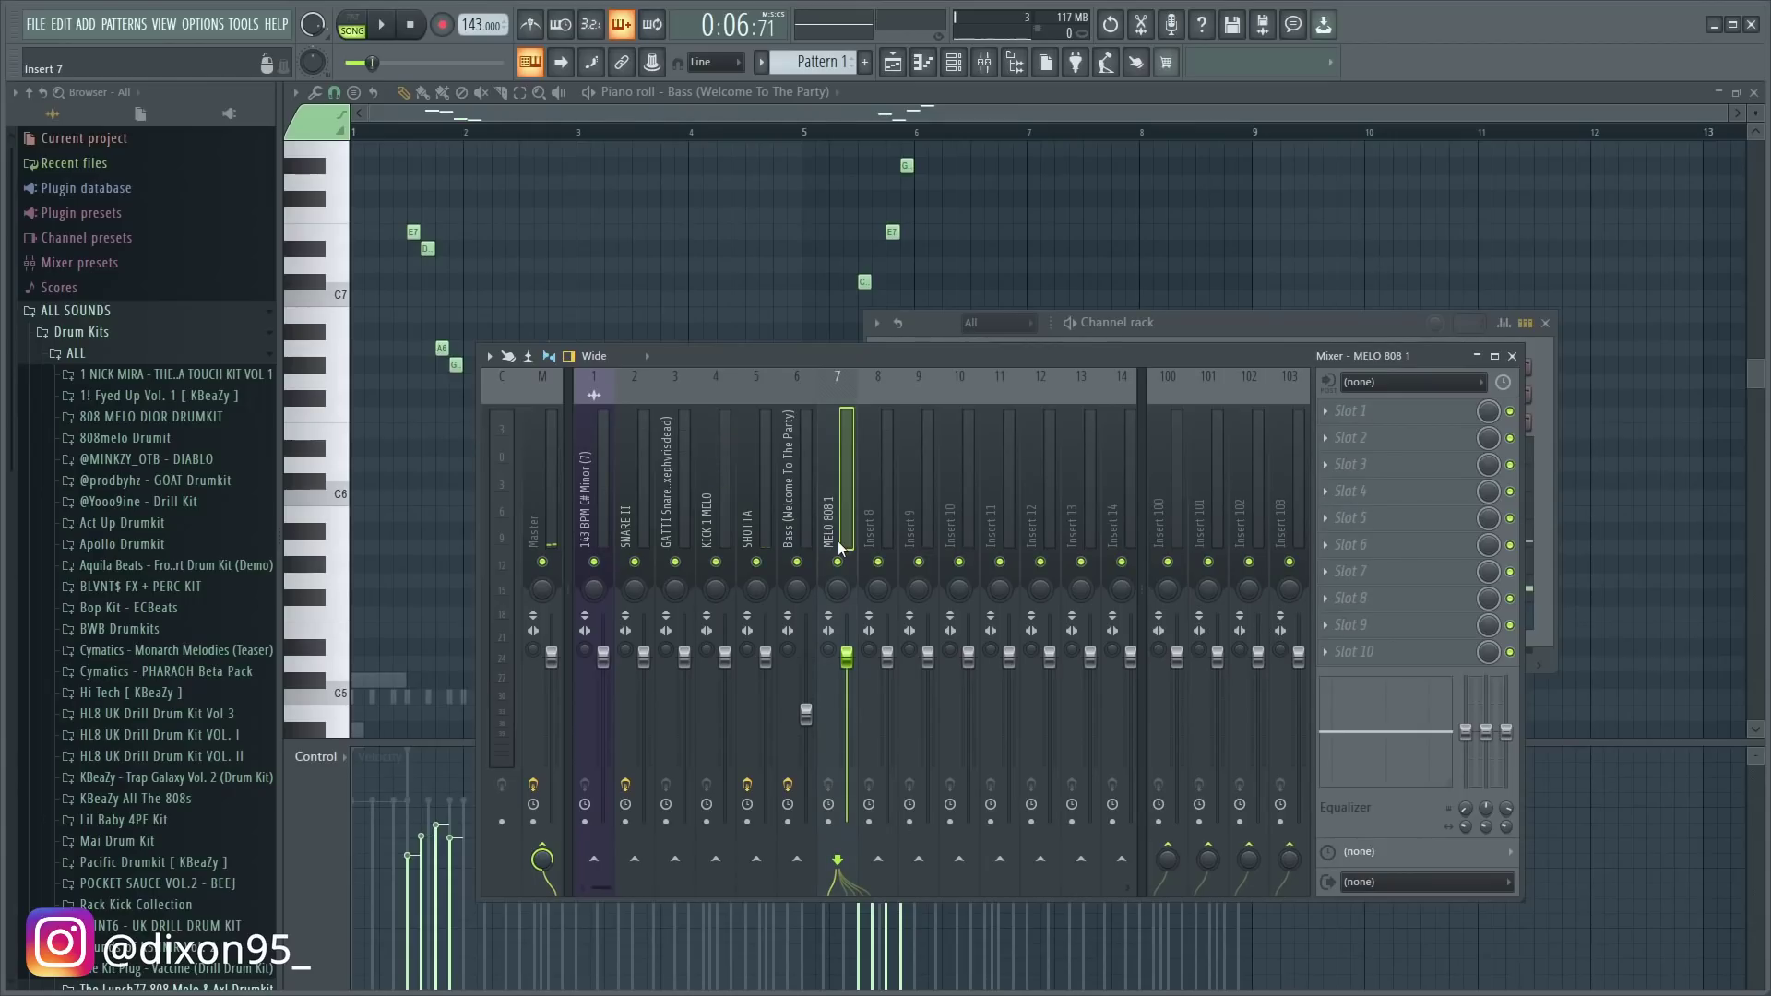
click(1365, 411)
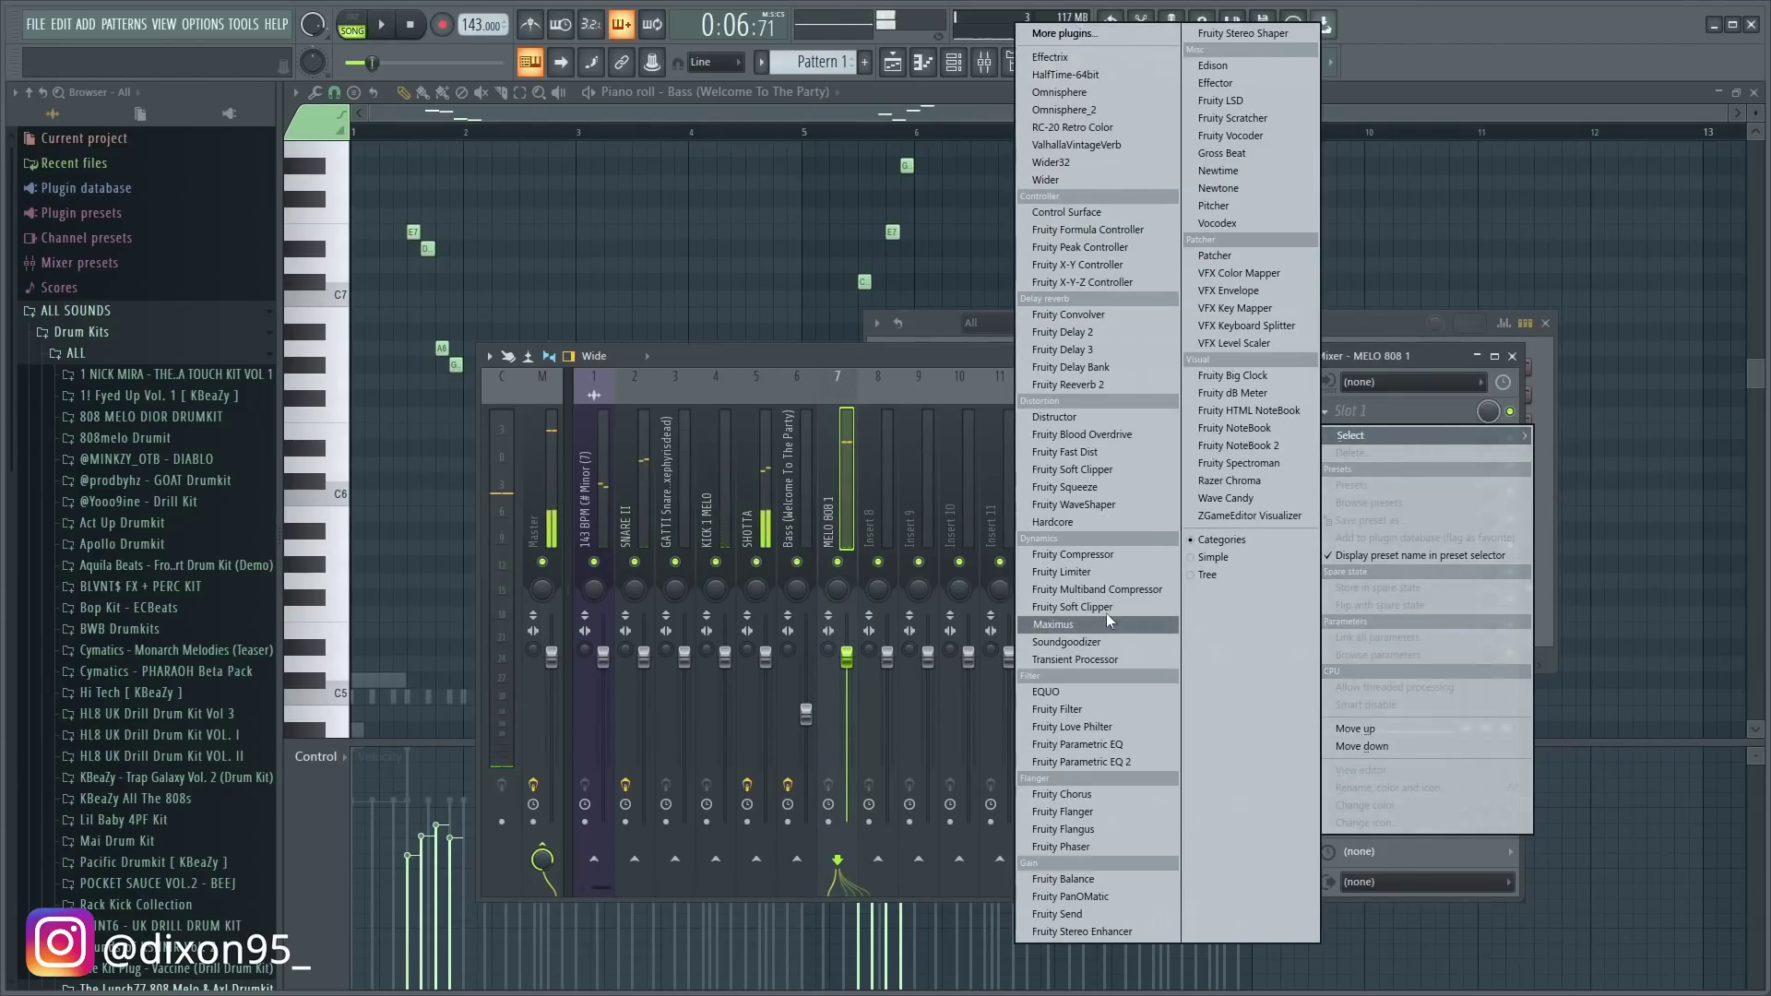
click(1075, 384)
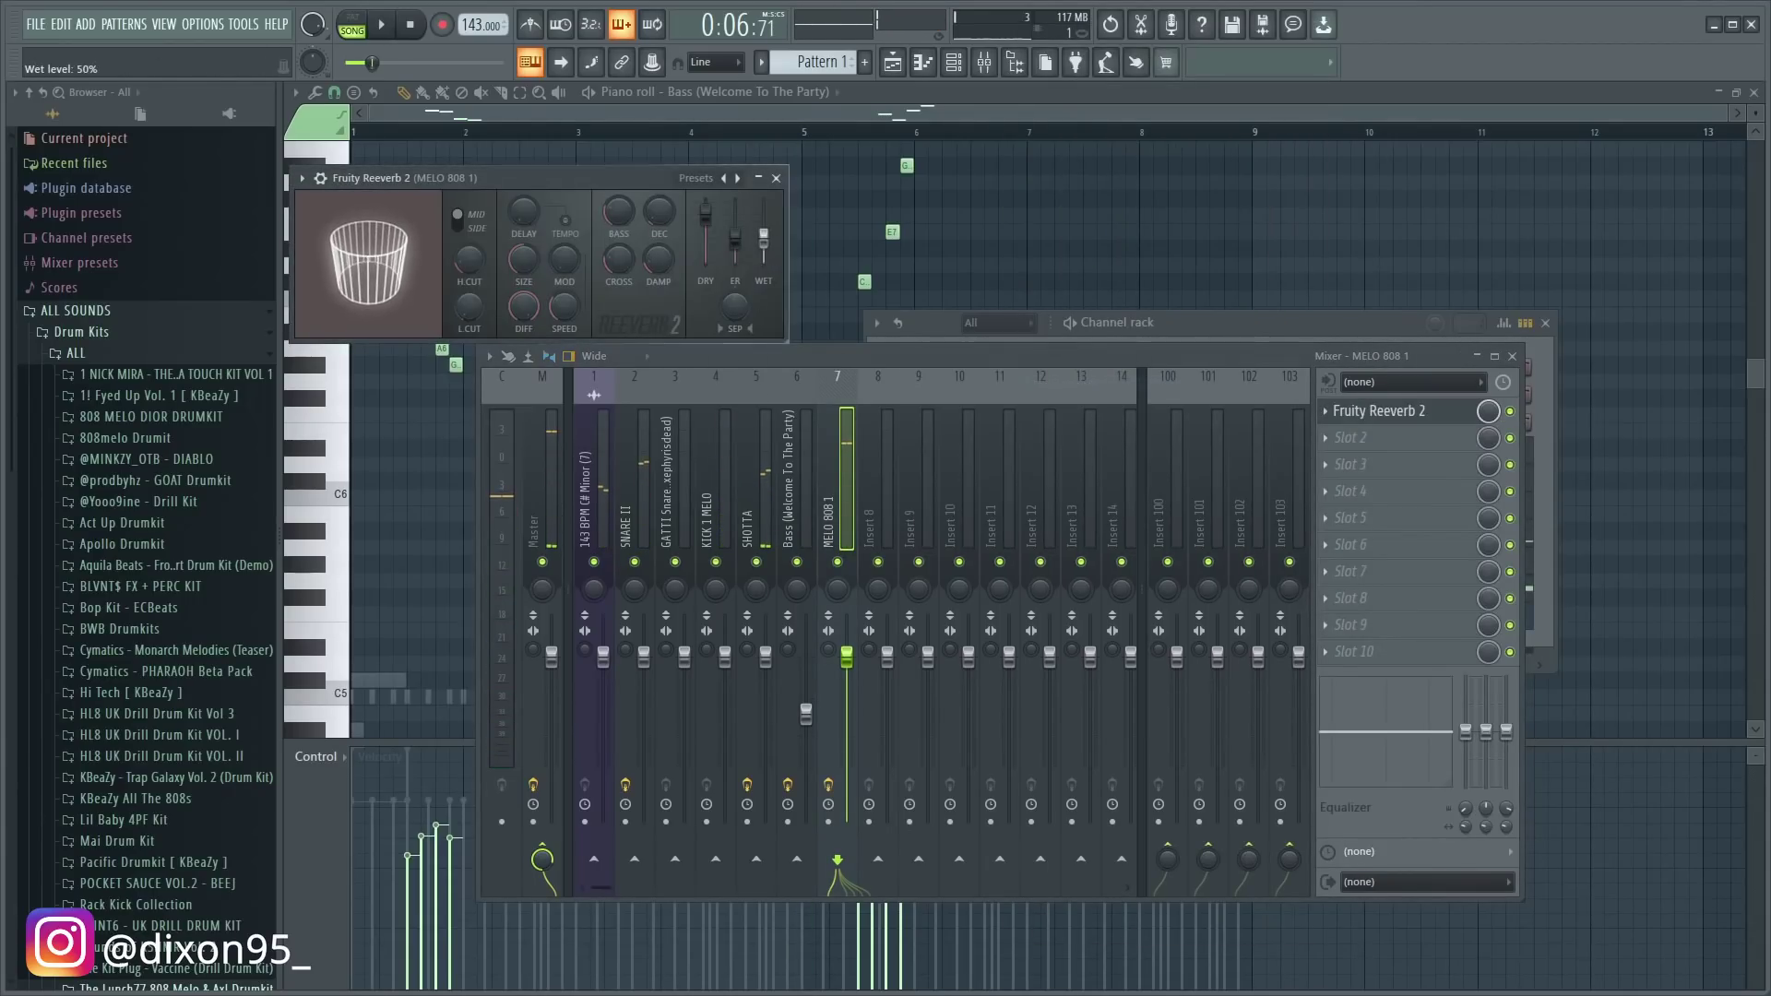
- Solo the MELO 808 1 insert, audition it with the reverb's wet level at 10%, and turn solo off
click(837, 562)
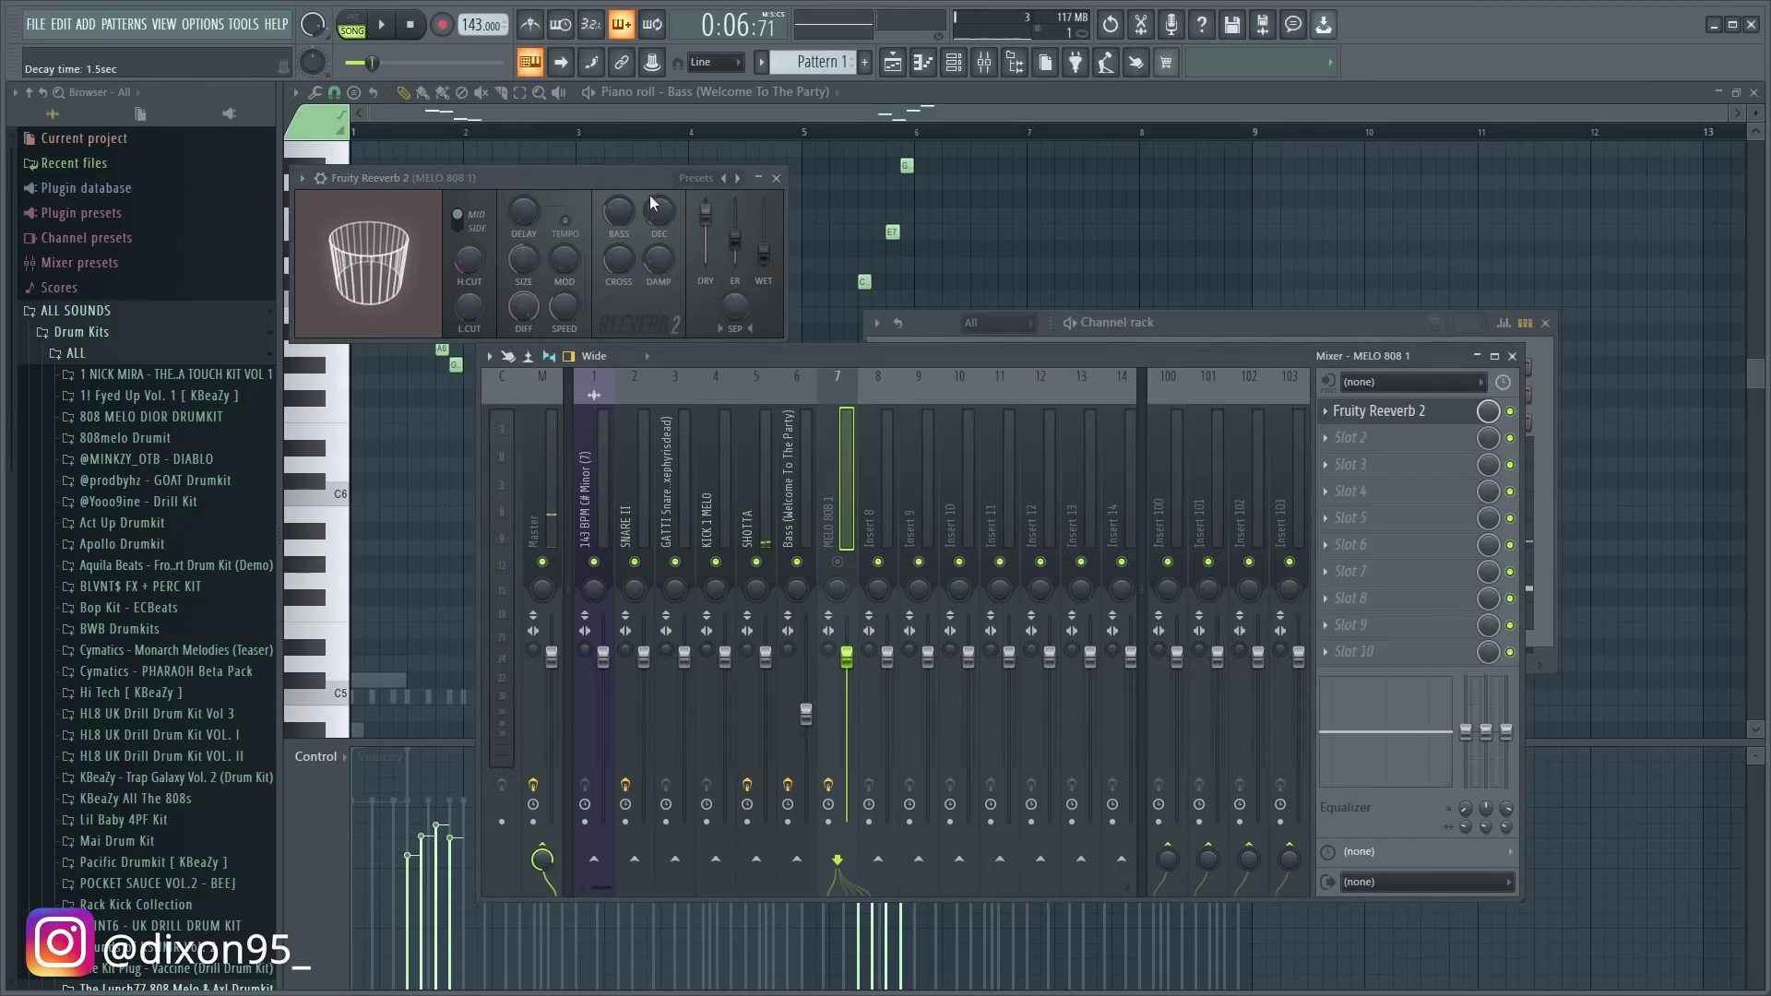
right_click(837, 562)
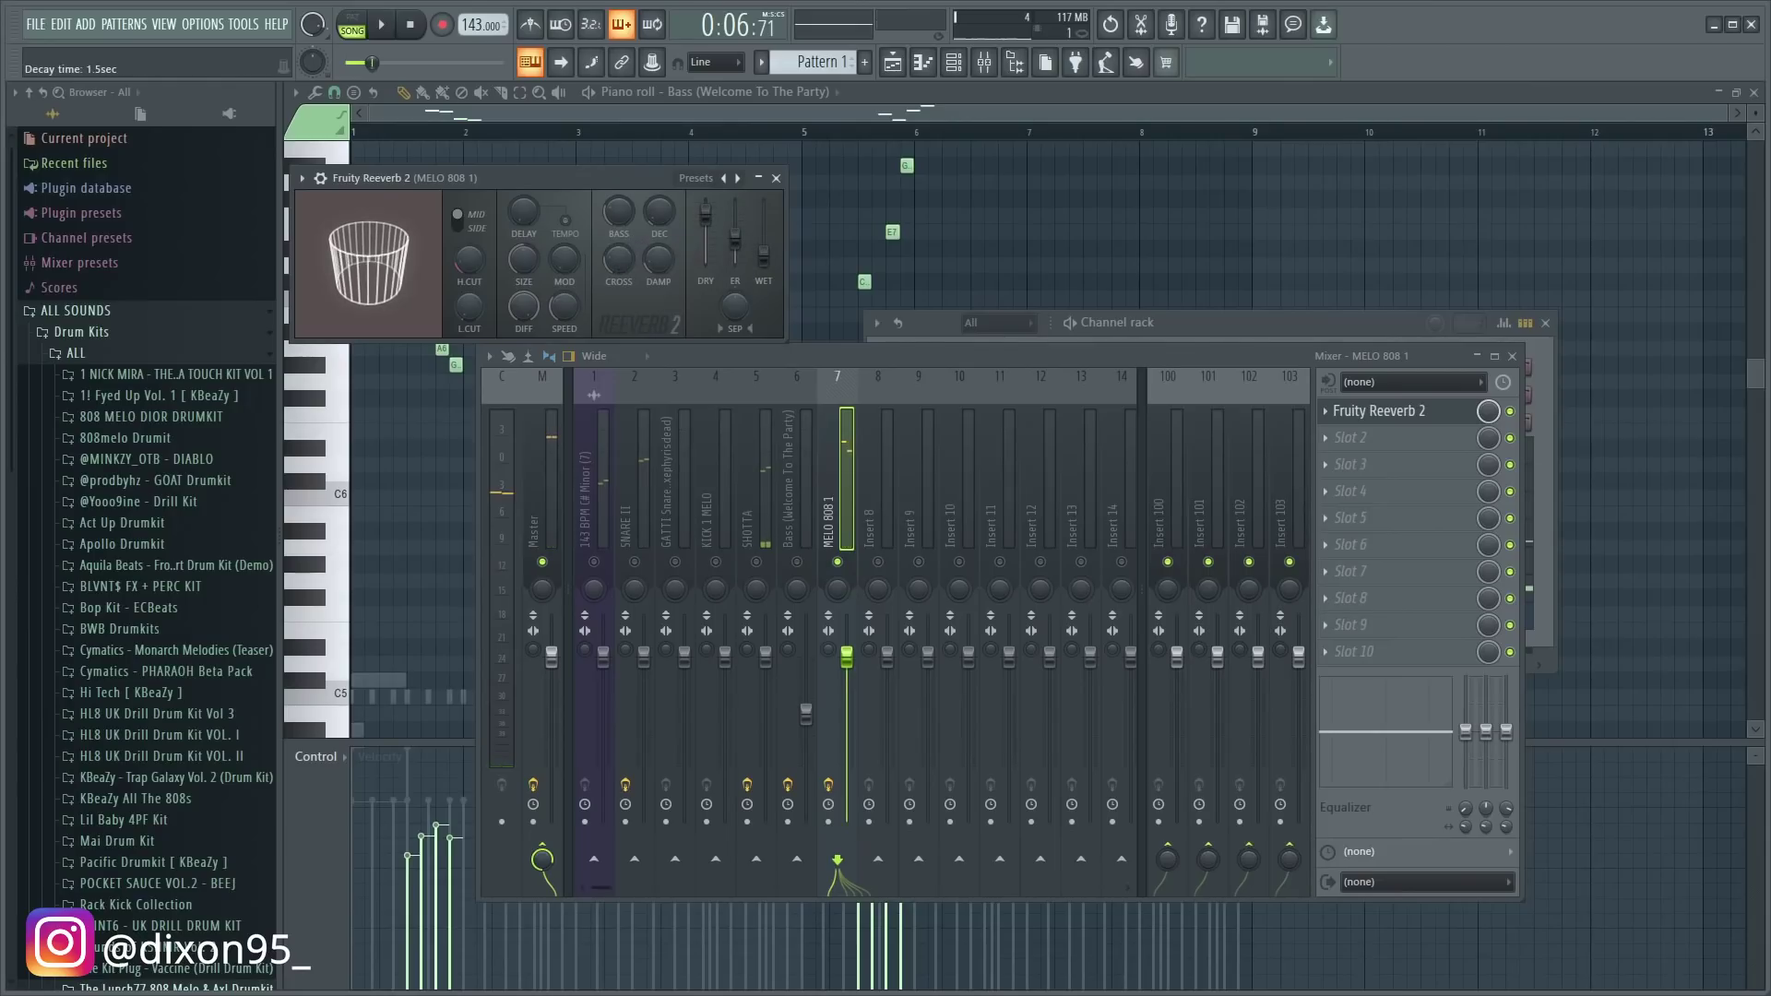
key(space)
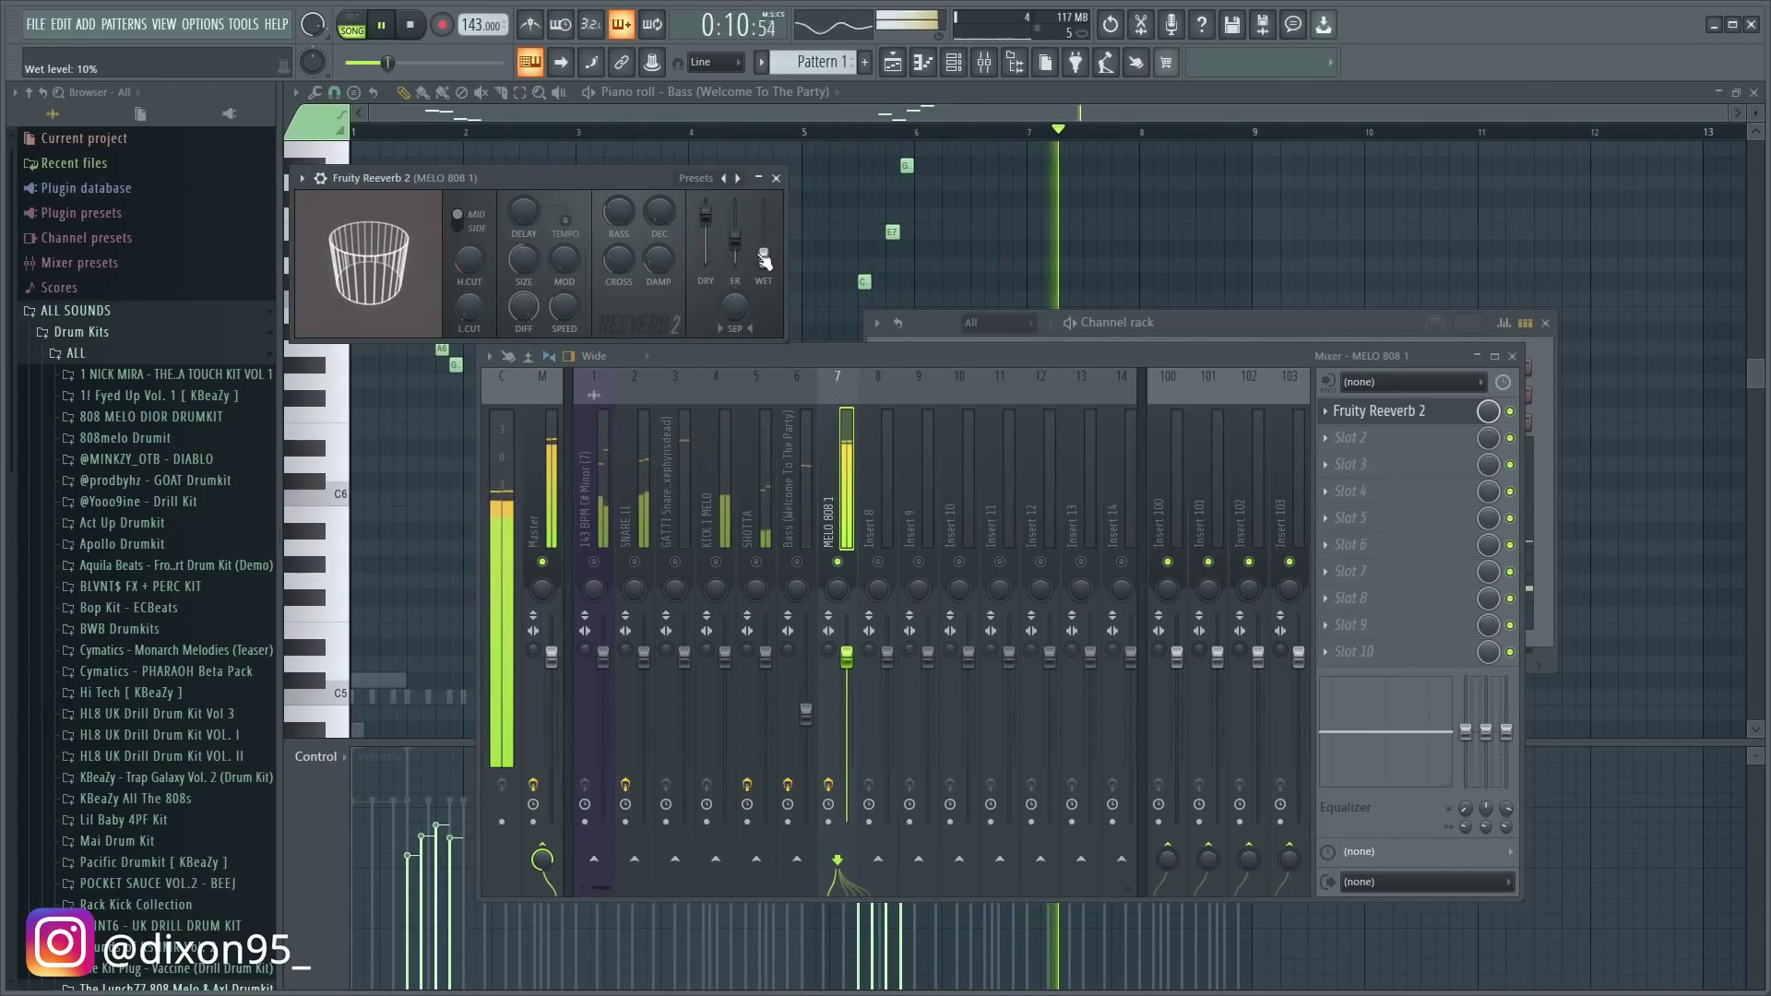
right_click(838, 563)
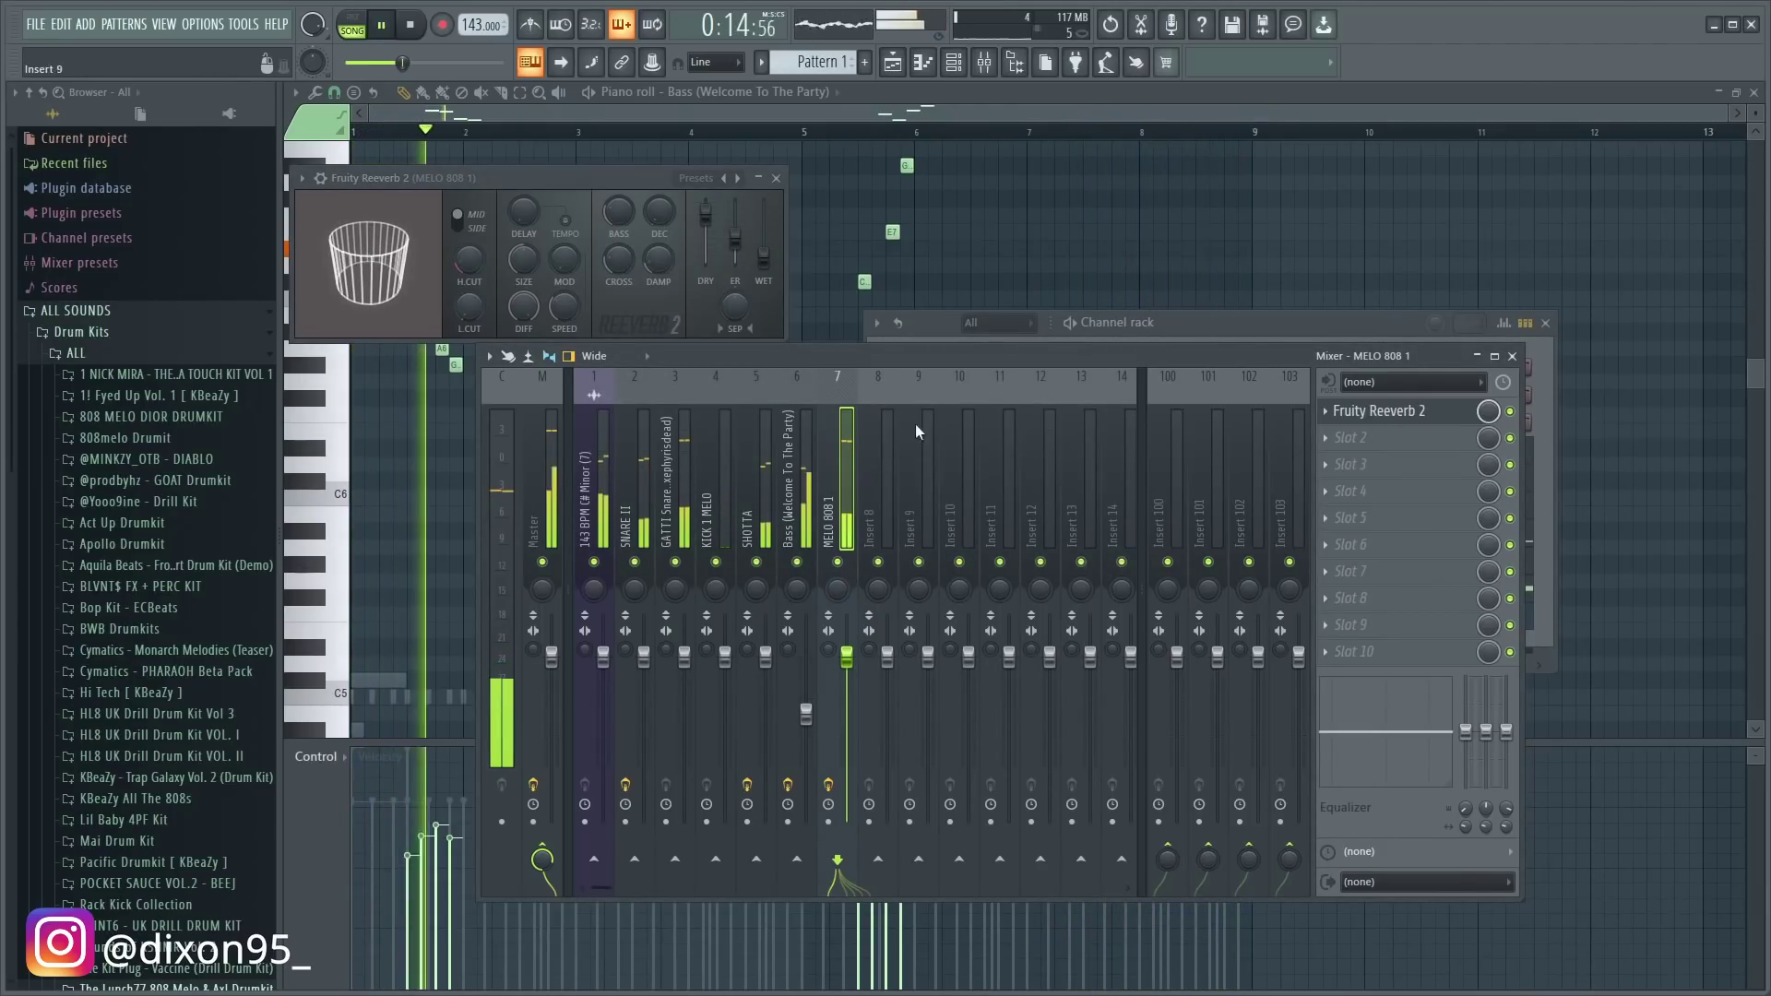
- Lower the input volume of Fruity Delay 2 on the SNARE II insert further while the song plays
click(643, 514)
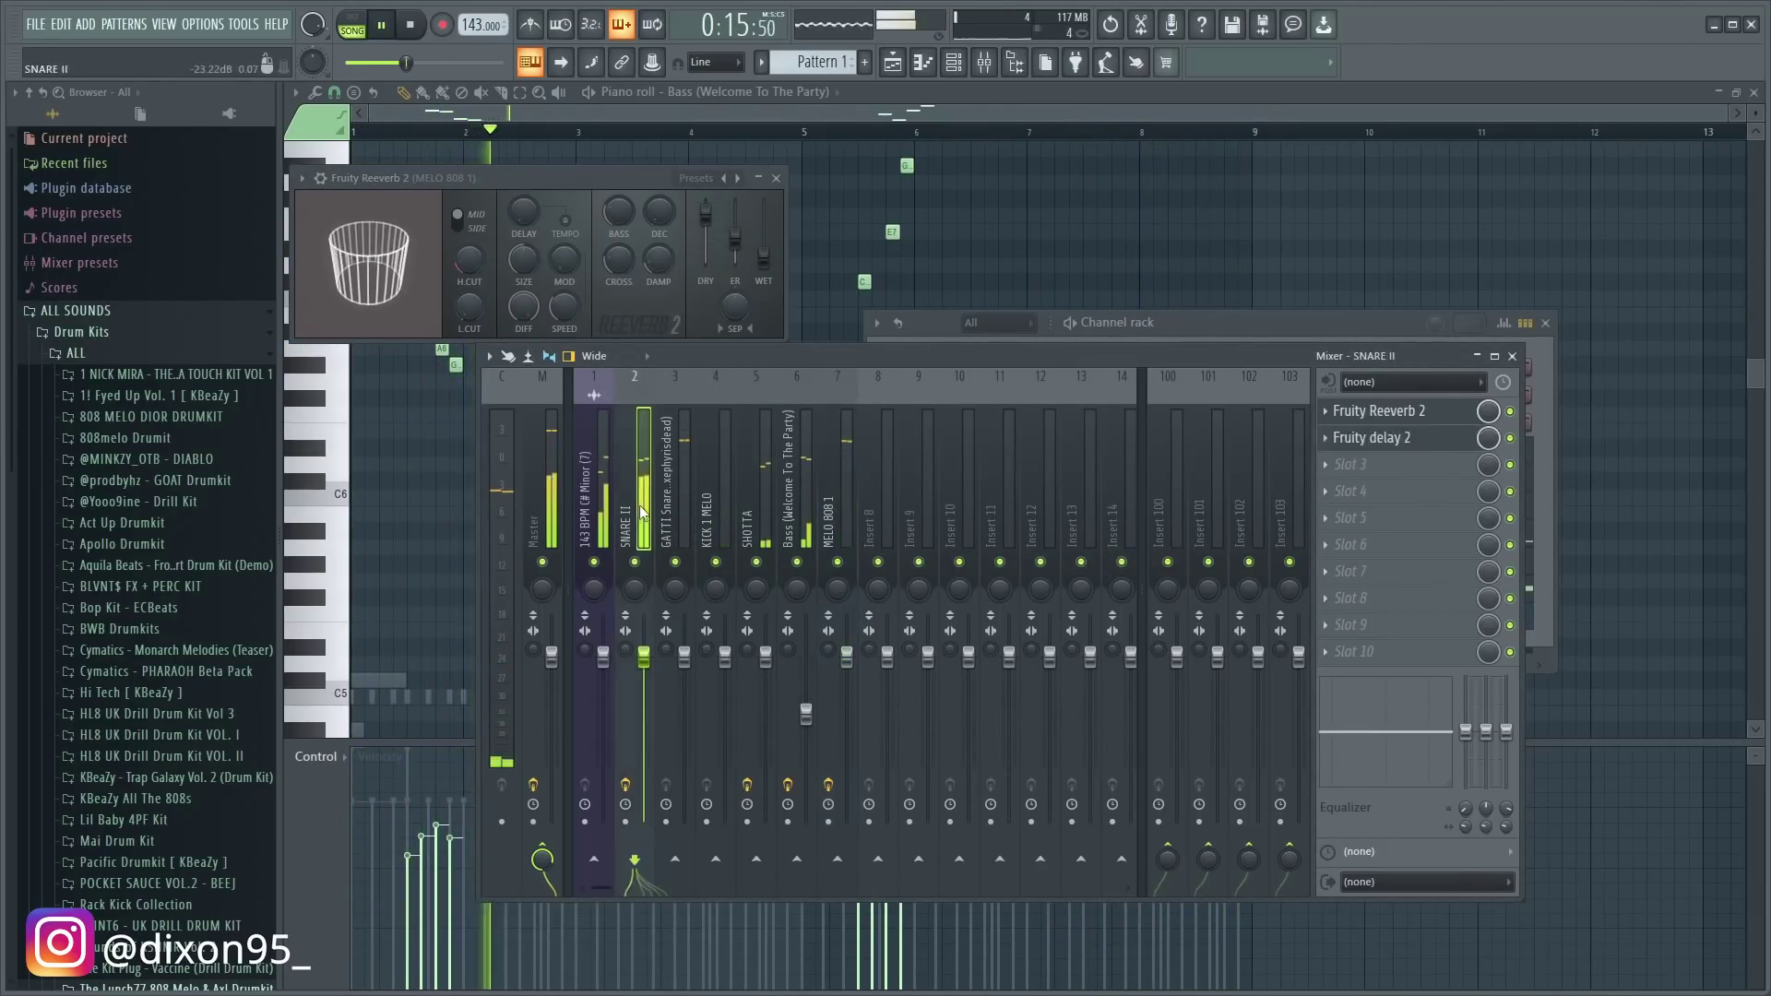
click(1391, 439)
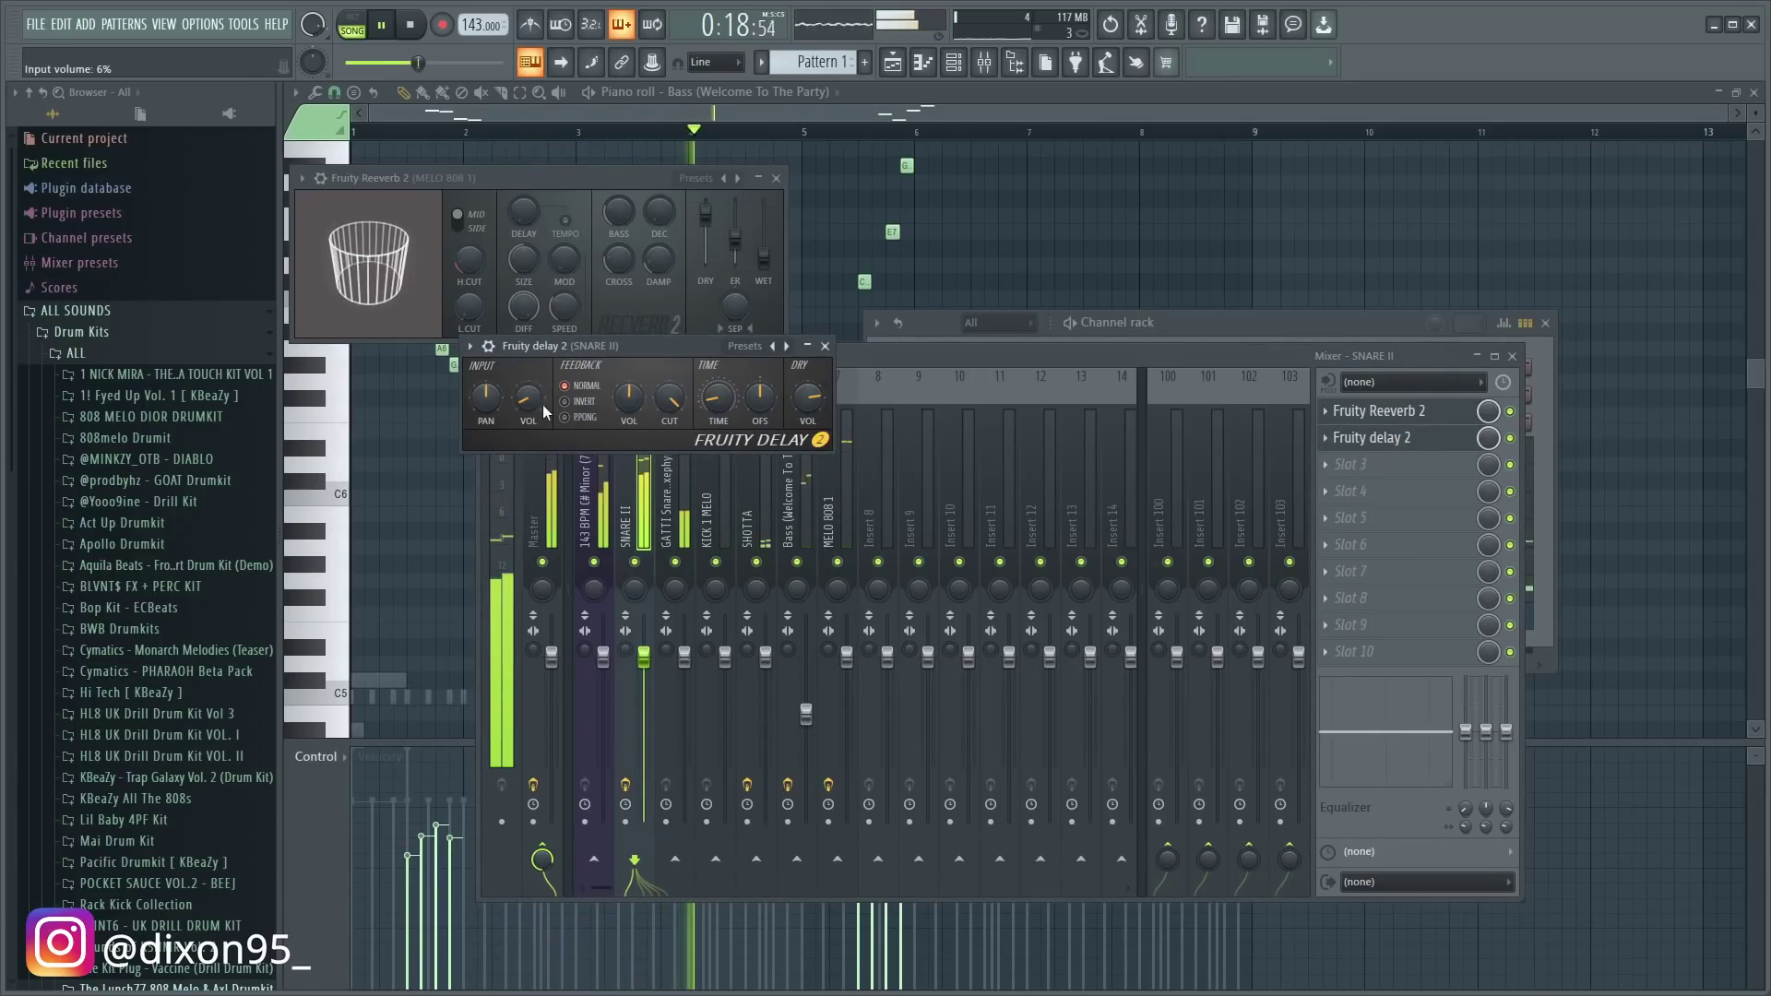
drag(528, 398, 528, 415)
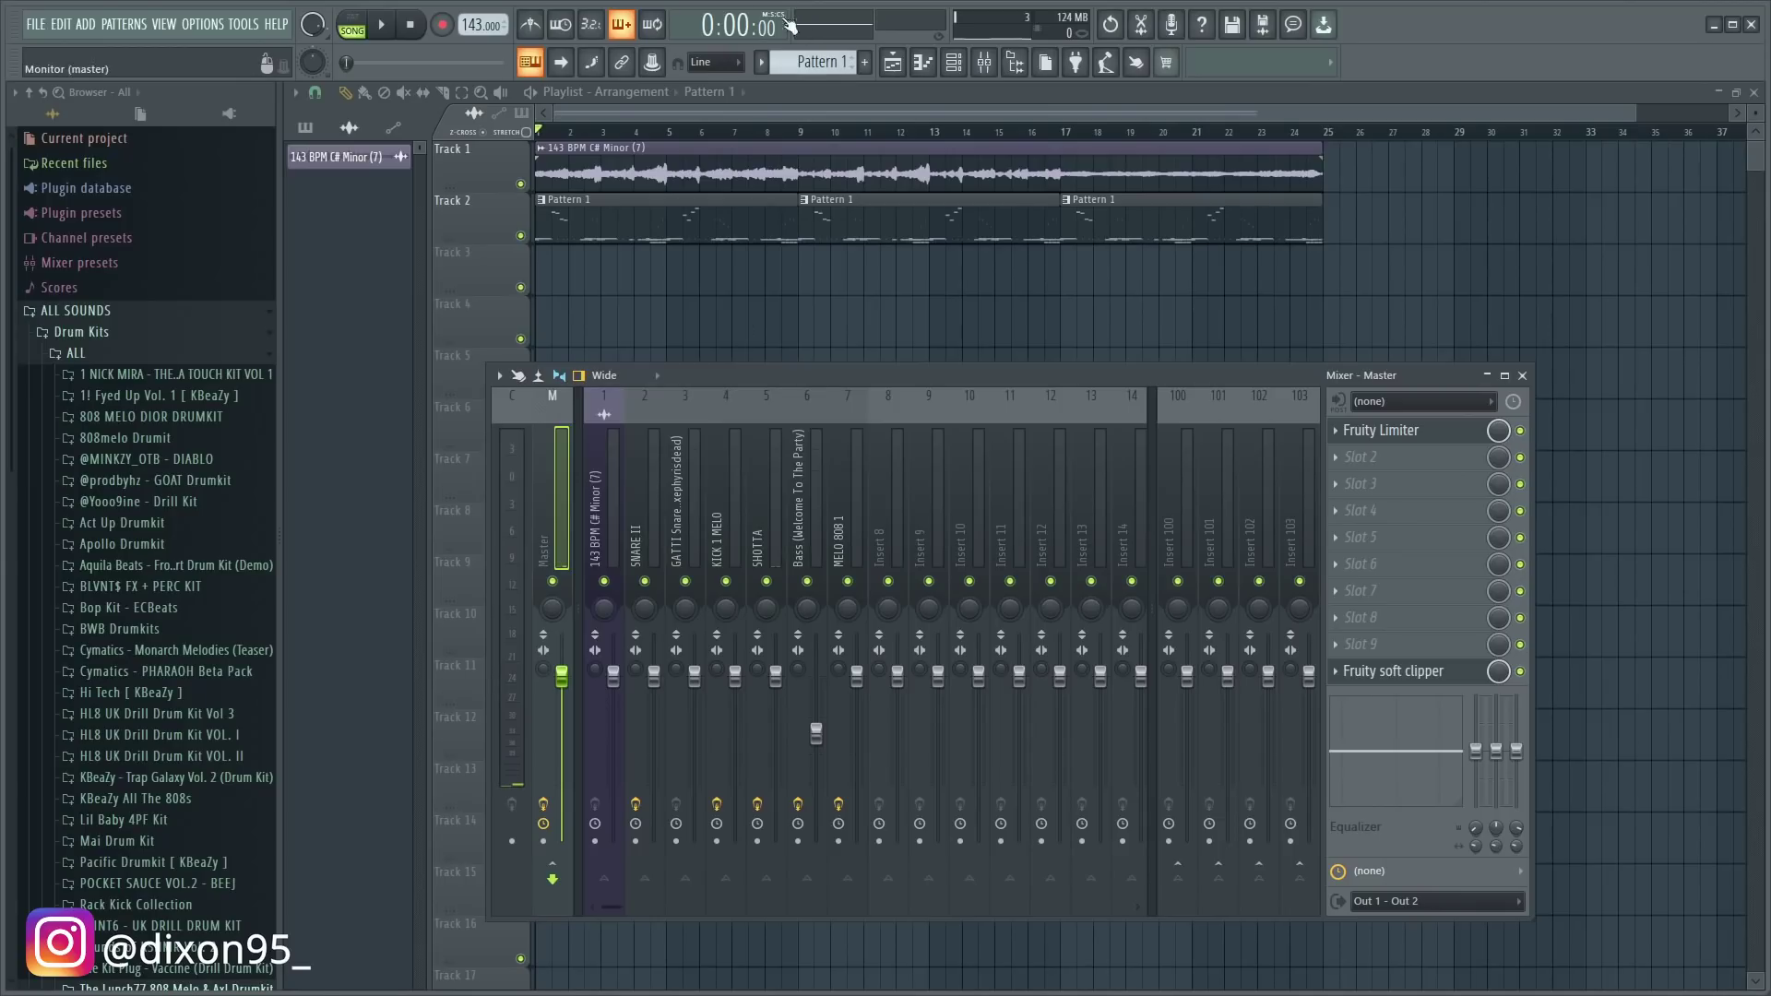
- Select the bass insert in the mixer to review its effect chain
click(812, 488)
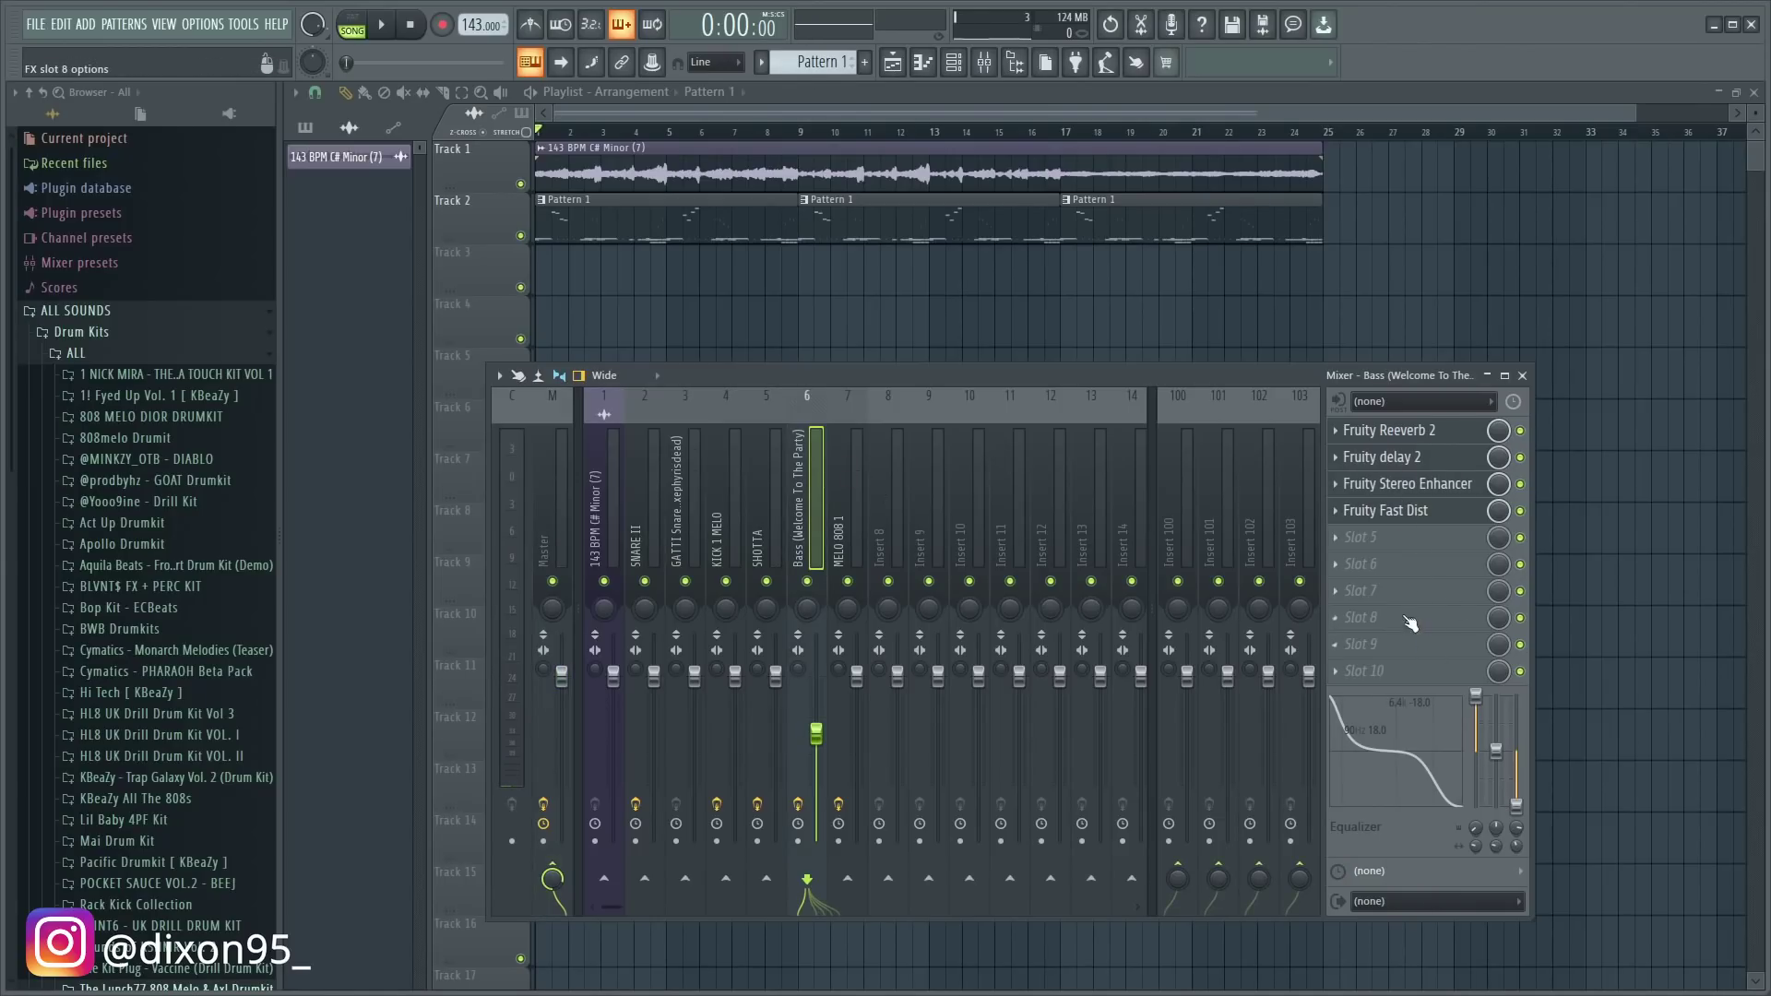